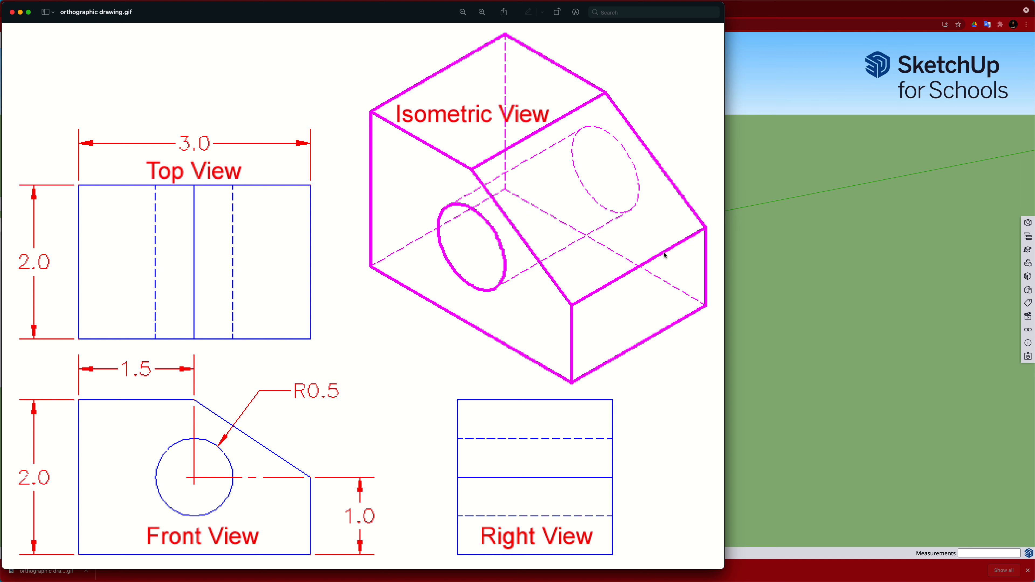
# Step: Switch to the SketchUp for Schools model and examine the notched block's front, side and top faces by orbiting around it
pyautogui.click(826, 282)
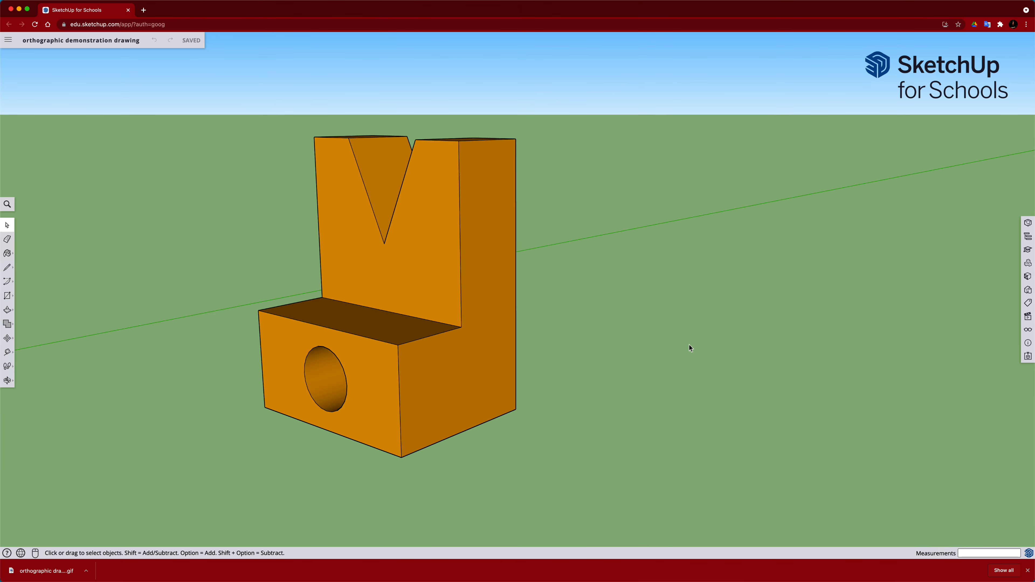
pyautogui.moveTo(544, 408); pyautogui.dragTo(580, 428, button='middle')
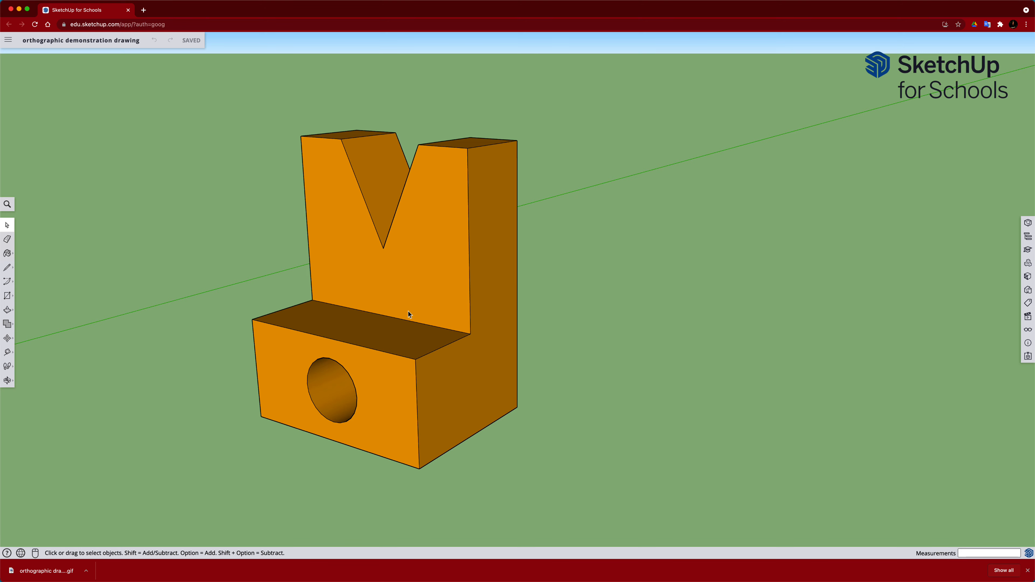
pyautogui.press('o')
pyautogui.moveTo(403, 292); pyautogui.dragTo(240, 285)
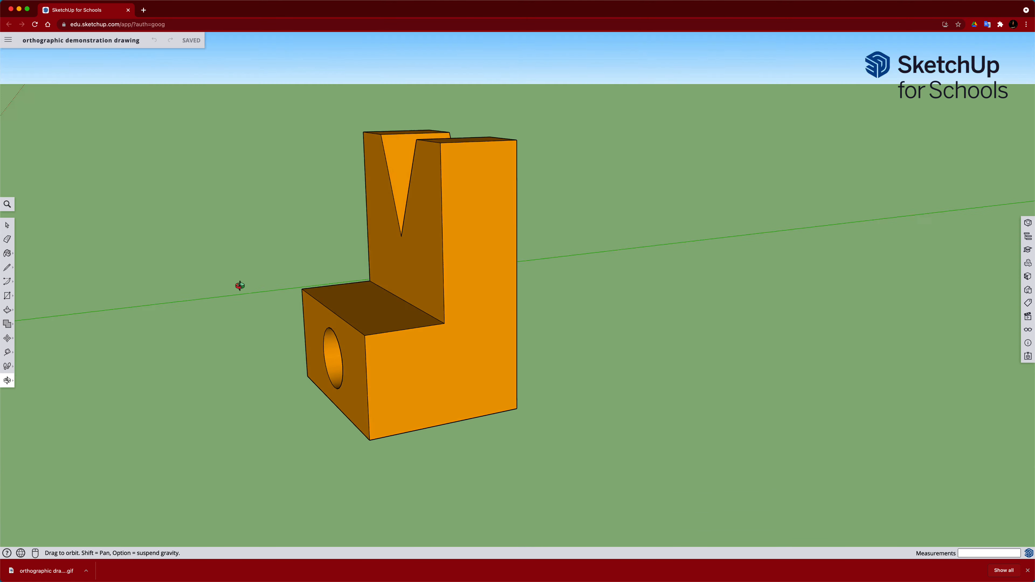
pyautogui.moveTo(240, 285); pyautogui.dragTo(517, 405, button='middle')
pyautogui.scroll(-5, 518, 404)
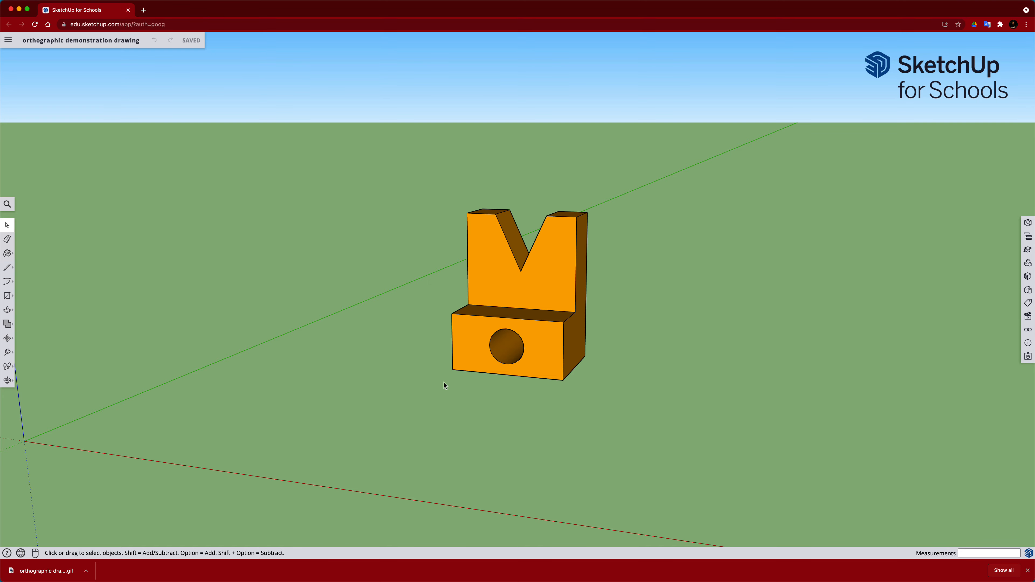
pyautogui.moveTo(445, 385); pyautogui.dragTo(439, 425, button='middle')
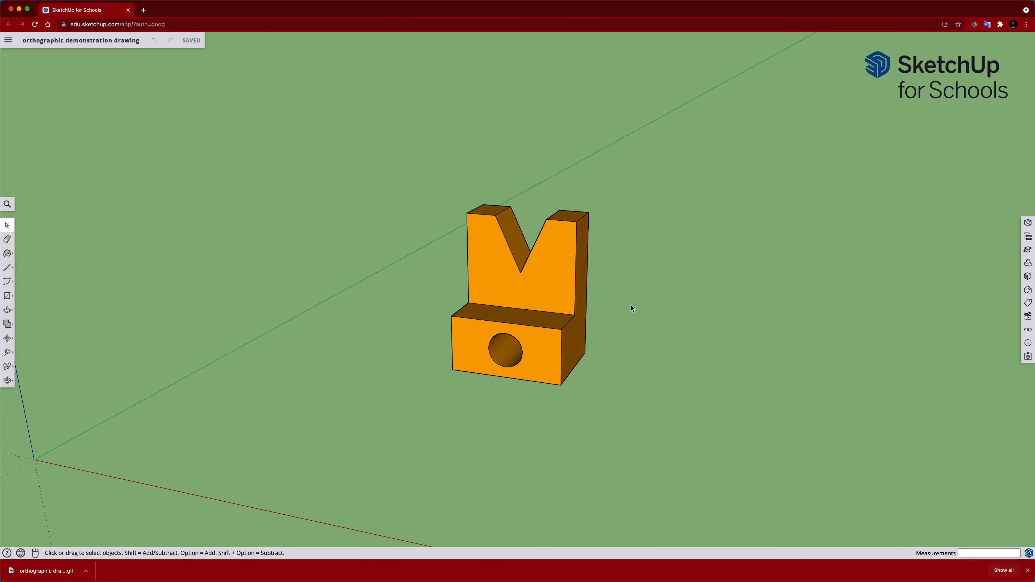
pyautogui.moveTo(631, 305); pyautogui.dragTo(629, 303, button='middle')
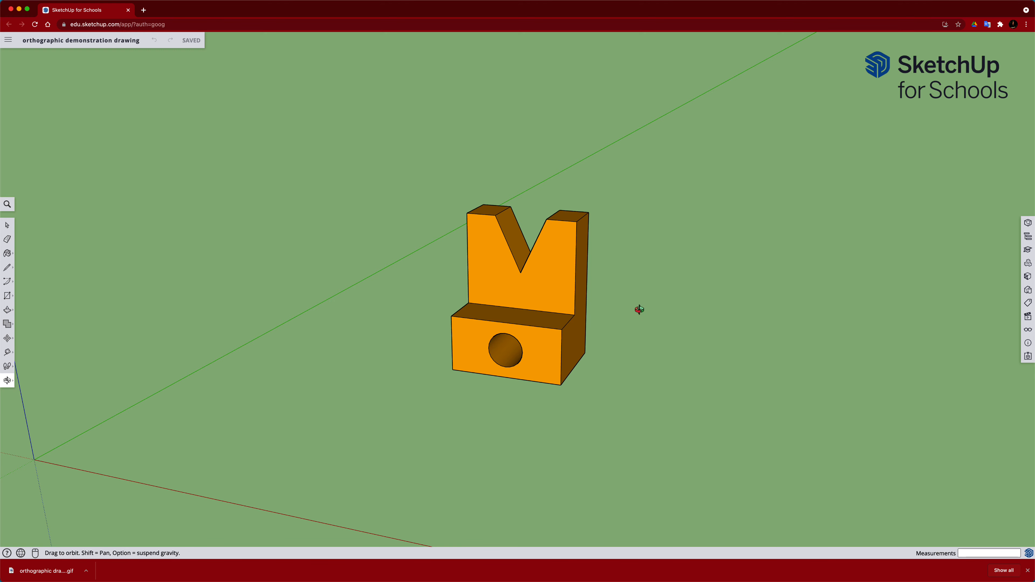
pyautogui.moveTo(643, 310); pyautogui.dragTo(650, 278, button='middle')
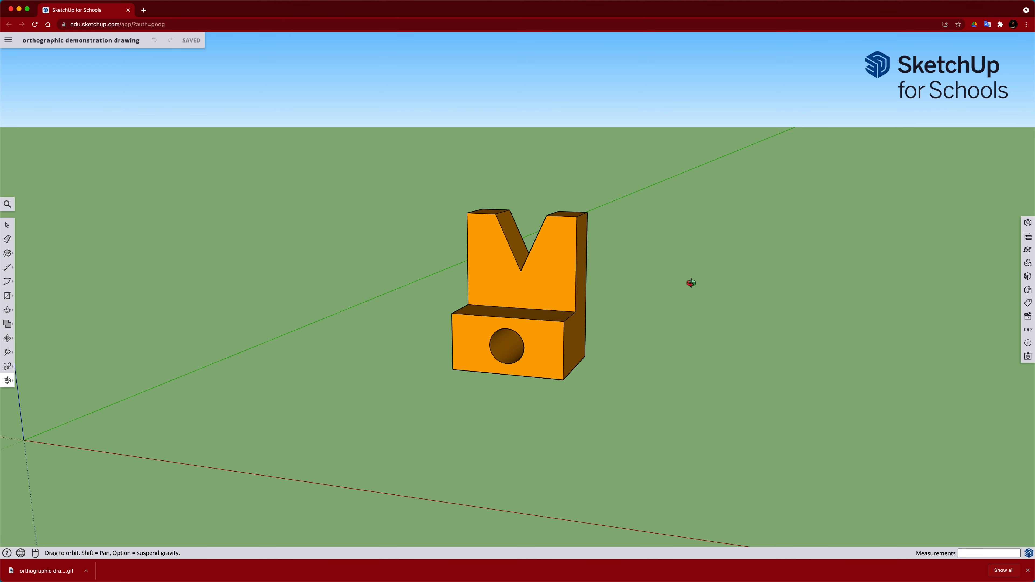
pyautogui.press('space')
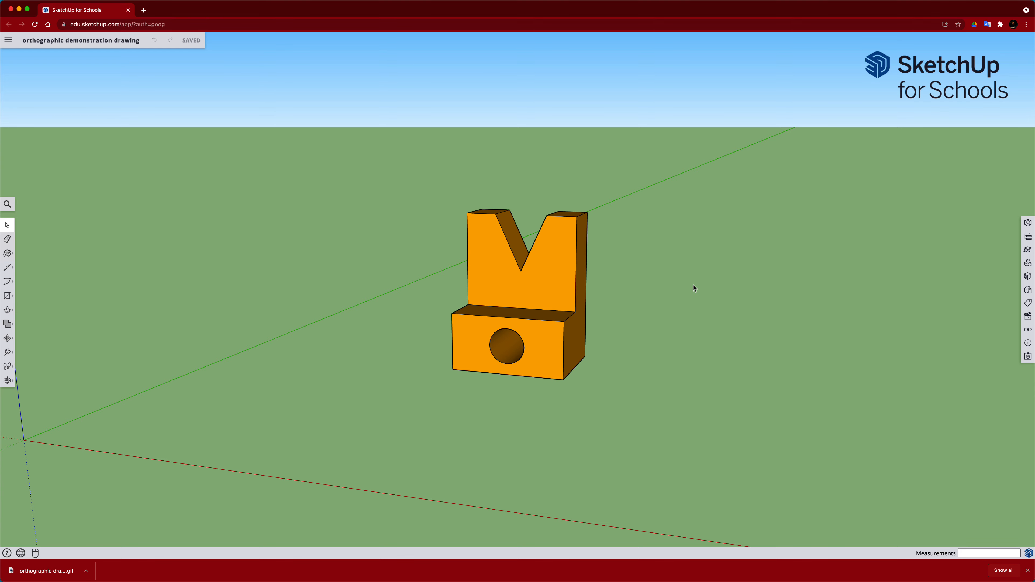
pyautogui.press('o')
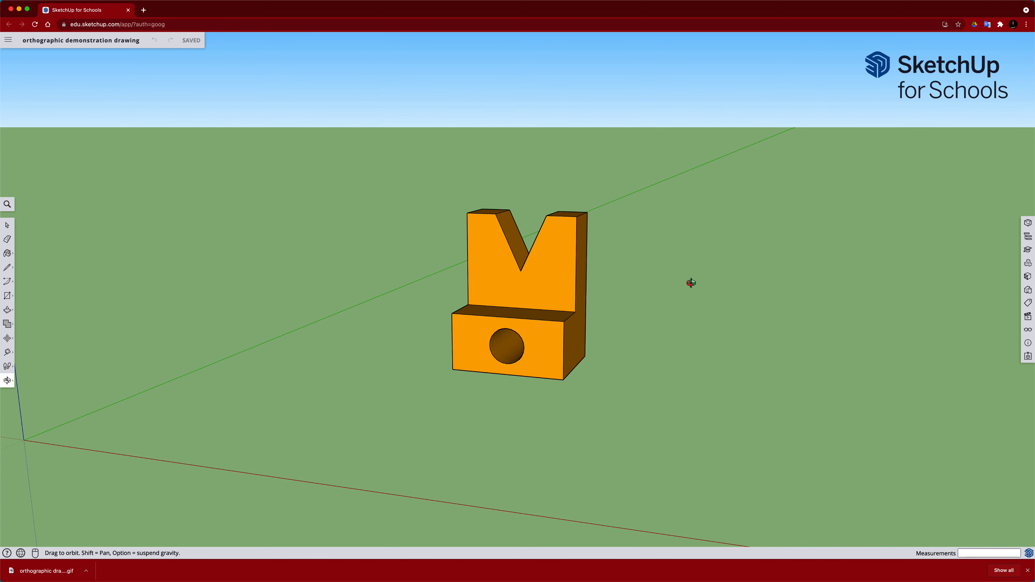
pyautogui.moveTo(692, 283); pyautogui.dragTo(714, 305)
pyautogui.press('space')
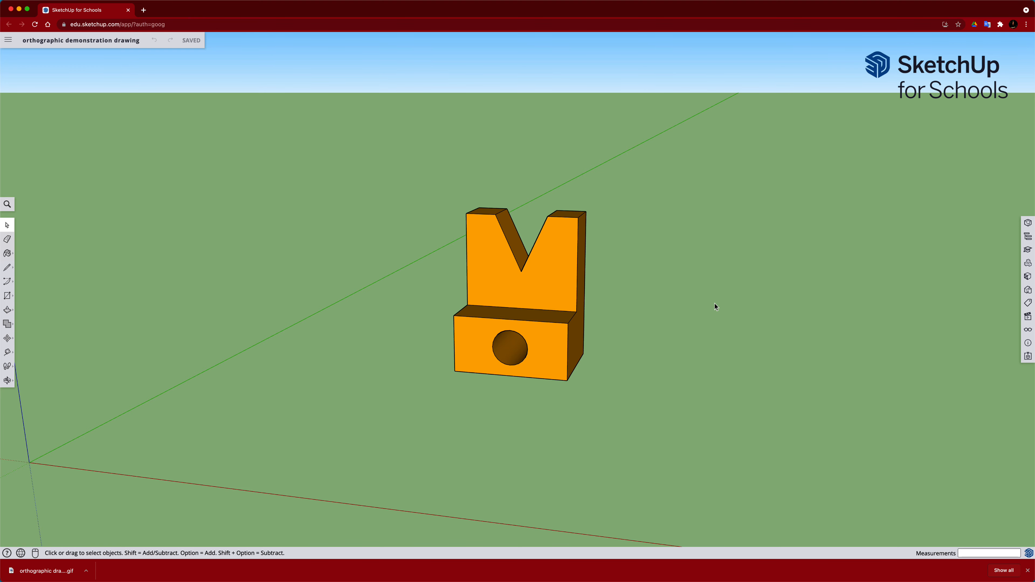
# Step: Look over the block by panning, orbiting and zooming, keeping its holed front face and V-notch in view
pyautogui.press('p')
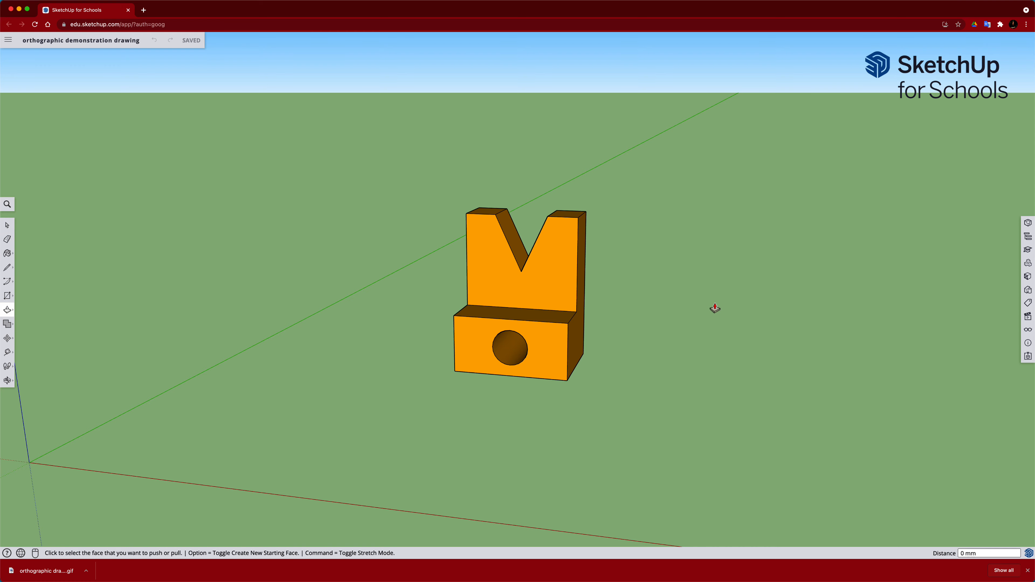
pyautogui.press('h')
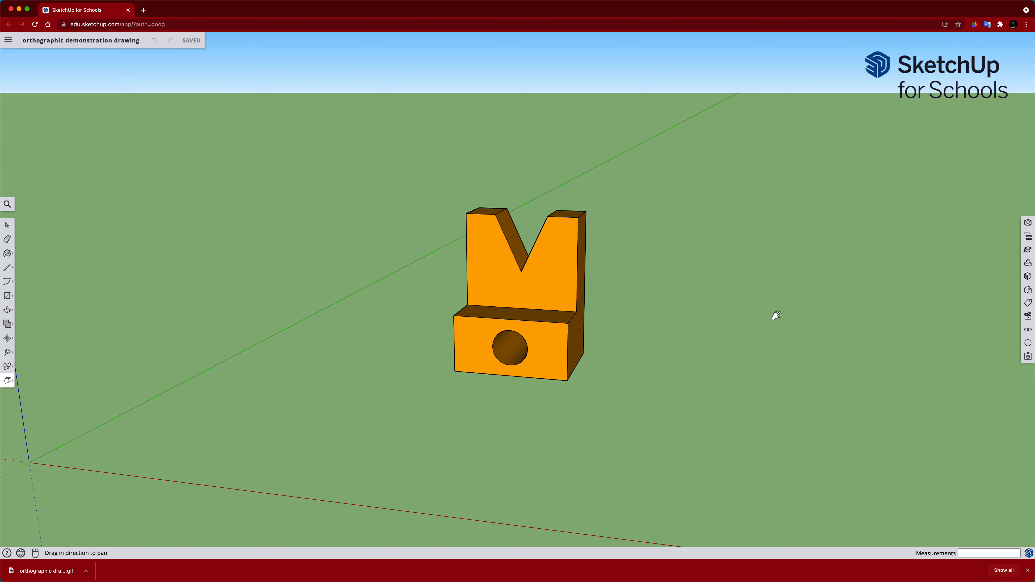
pyautogui.moveTo(776, 315); pyautogui.dragTo(704, 320)
pyautogui.moveTo(449, 308); pyautogui.dragTo(752, 368)
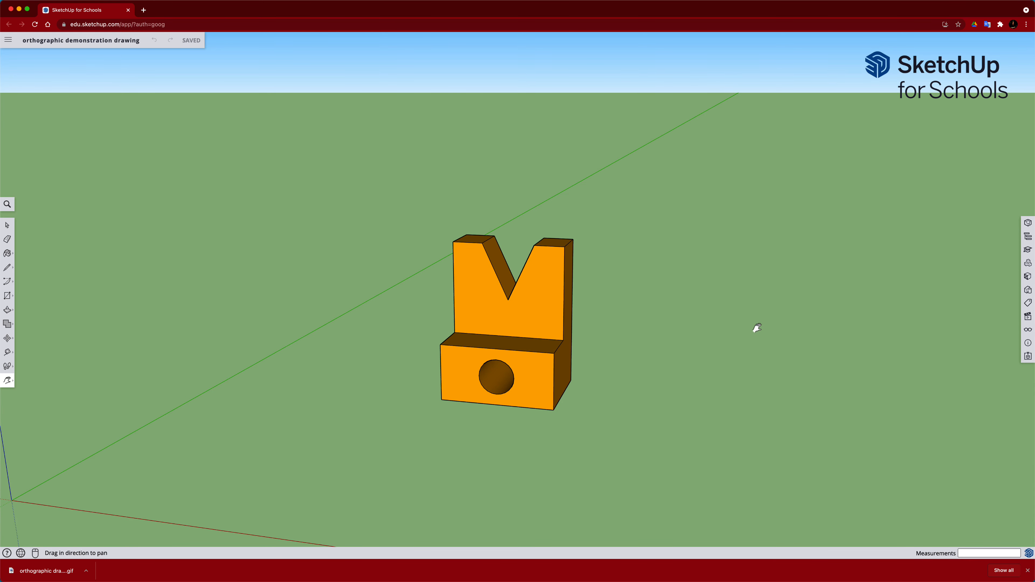
pyautogui.press('space')
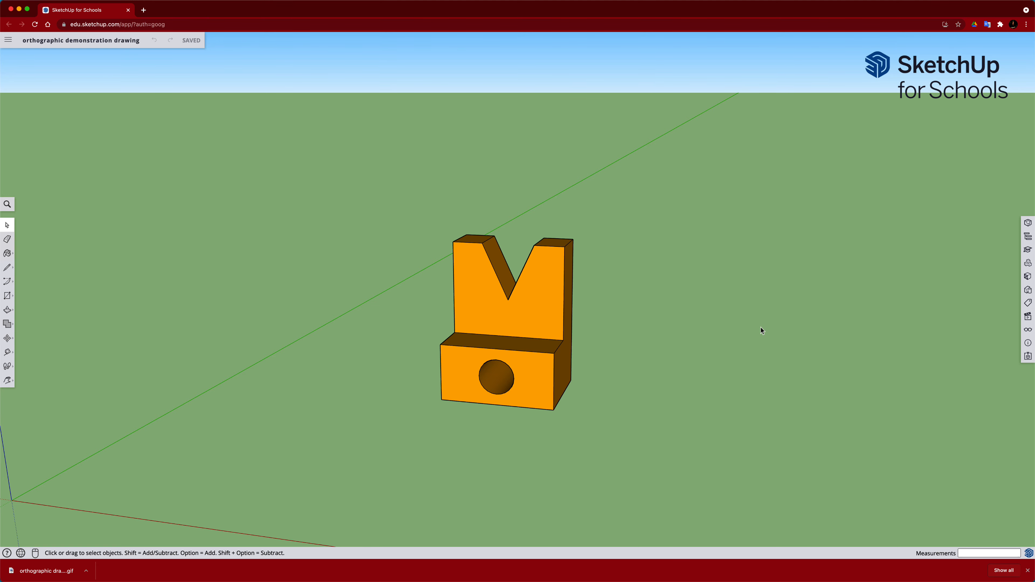
pyautogui.press('o')
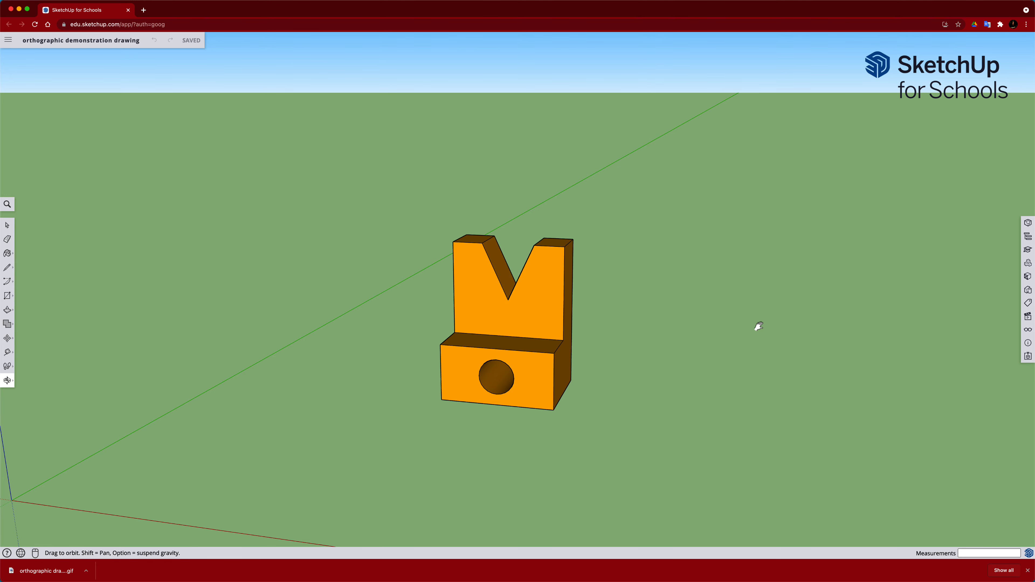
pyautogui.moveTo(759, 327); pyautogui.dragTo(496, 325)
pyautogui.keyDown('shift'); pyautogui.moveTo(495, 325); pyautogui.dragTo(559, 308, button='middle'); pyautogui.keyUp('shift')
pyautogui.scroll(3, 646, 349)
pyautogui.scroll(-6, 646, 349)
pyautogui.press('space')
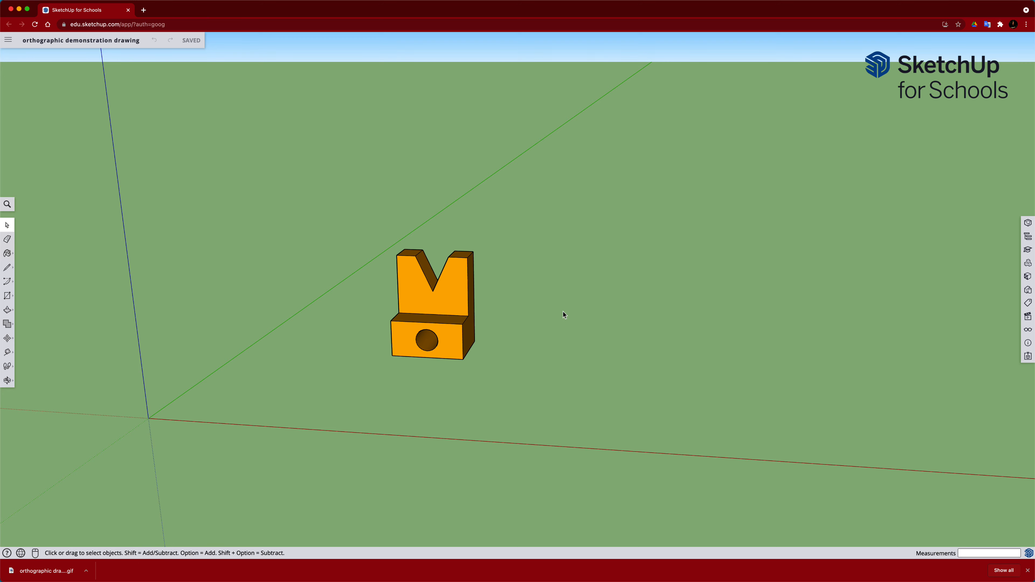
pyautogui.scroll(3, 563, 312)
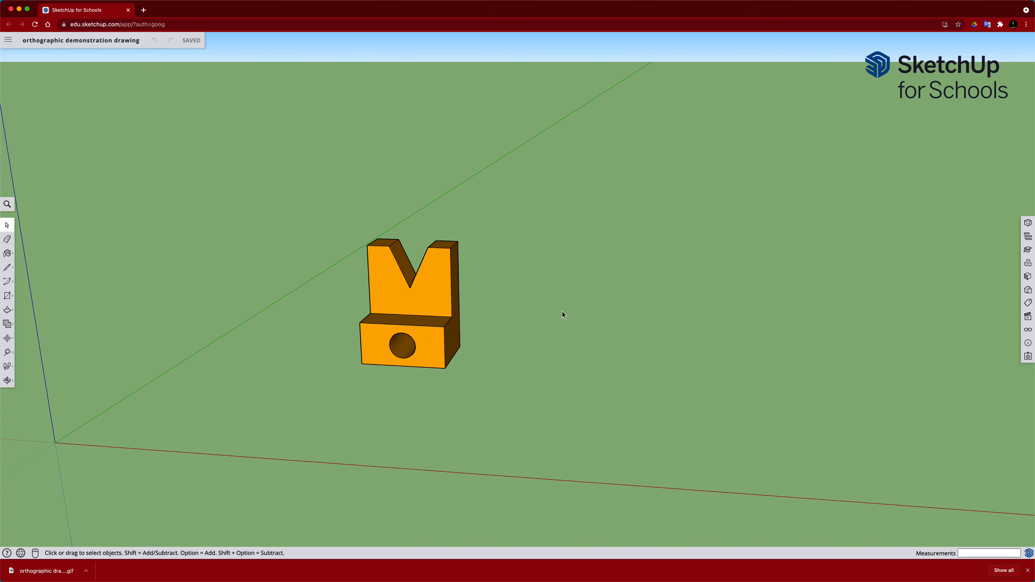
pyautogui.scroll(2, 562, 312)
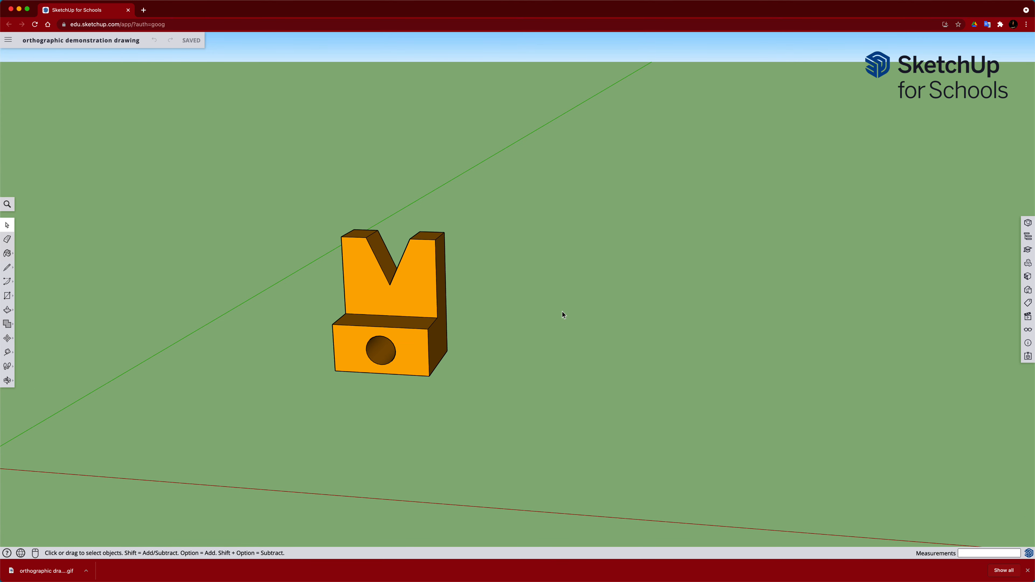
# Step: Examine the block in the standard front, right, left, back and top views
pyautogui.click(1029, 318)
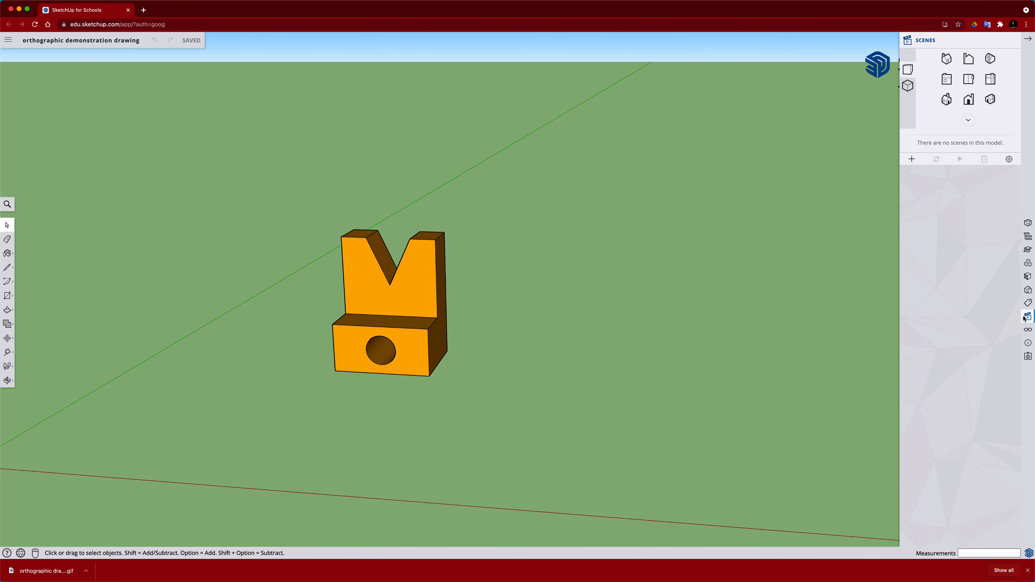
pyautogui.click(970, 100)
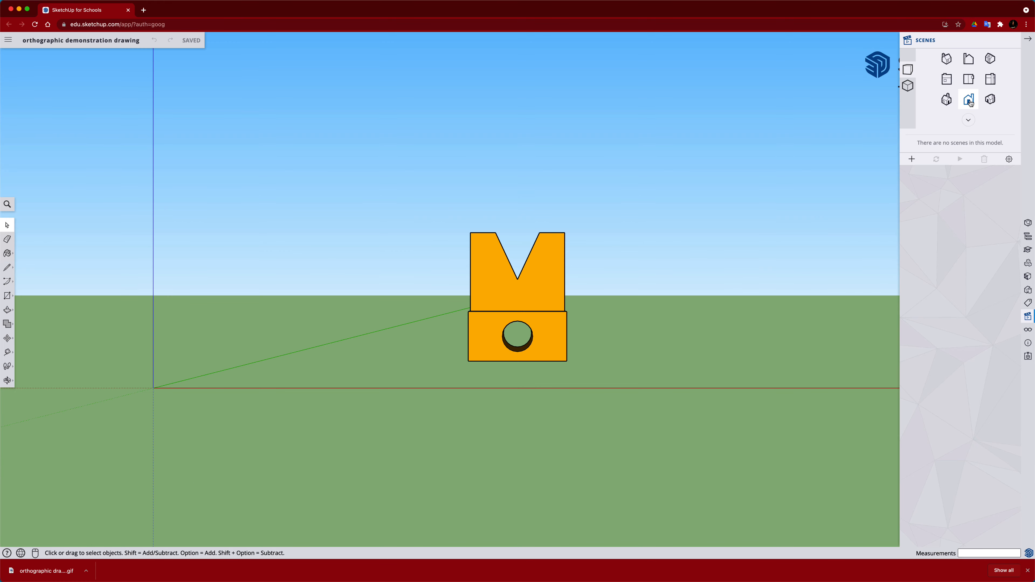
pyautogui.click(991, 81)
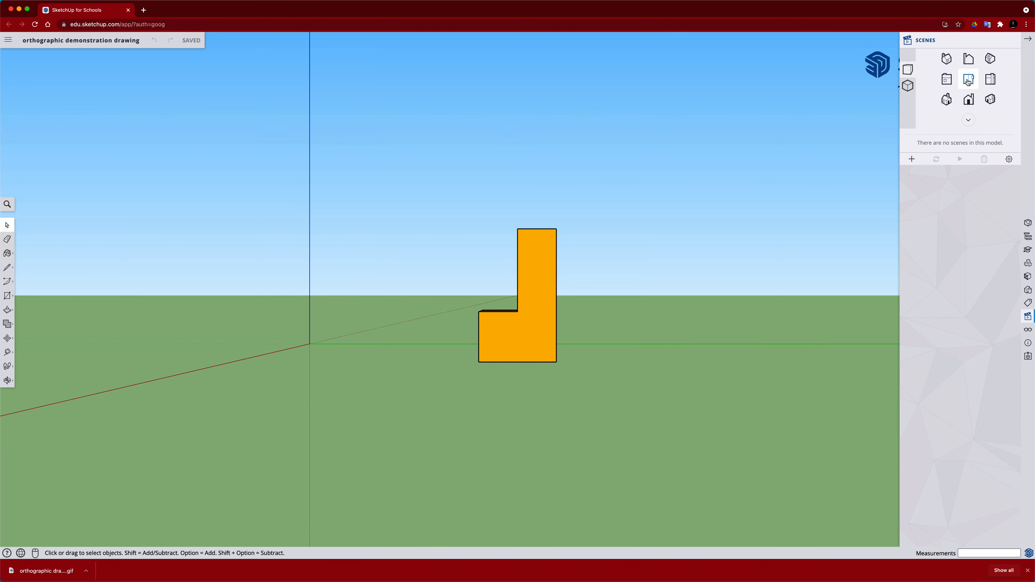
pyautogui.click(947, 81)
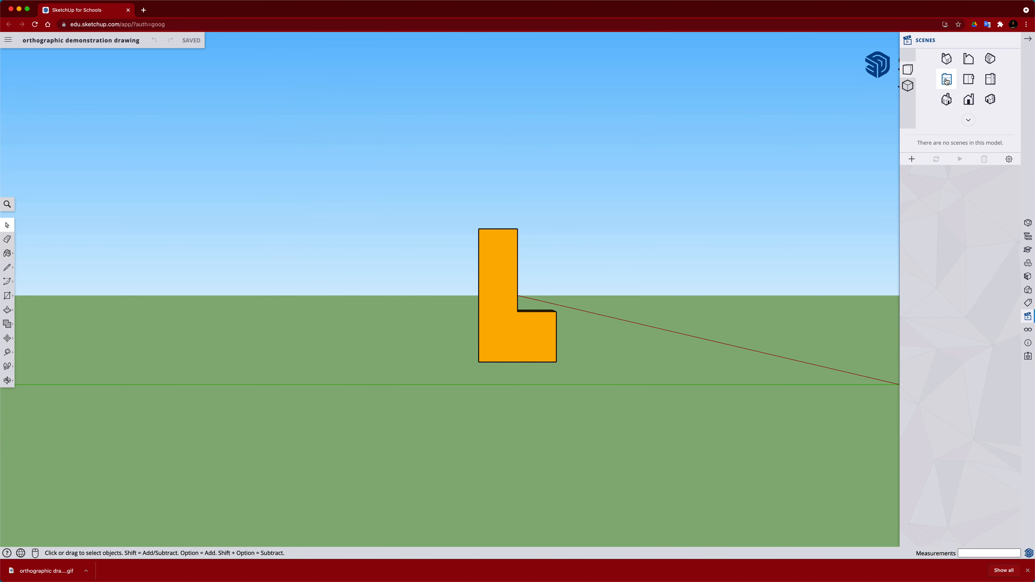
pyautogui.click(970, 59)
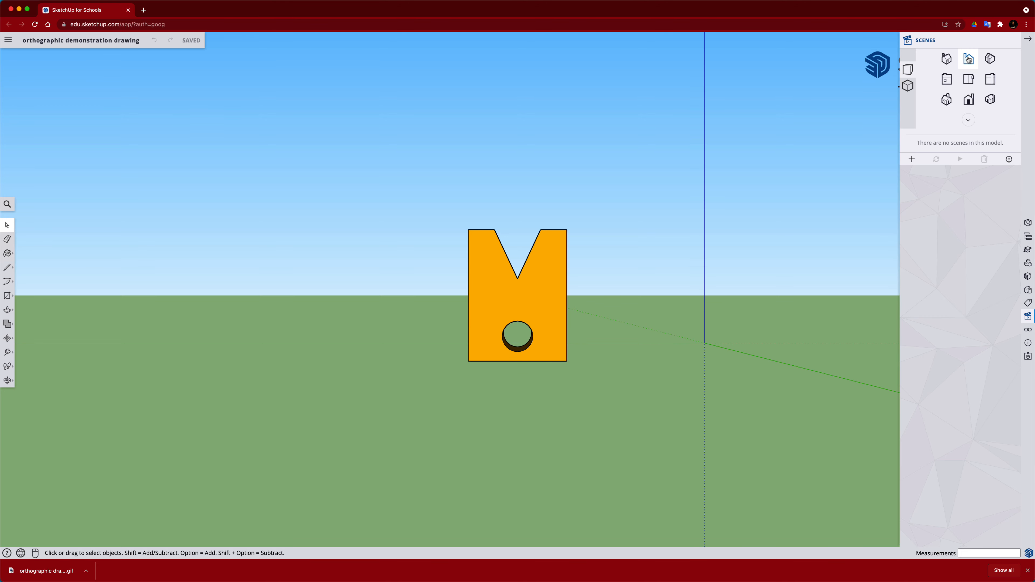
pyautogui.click(970, 81)
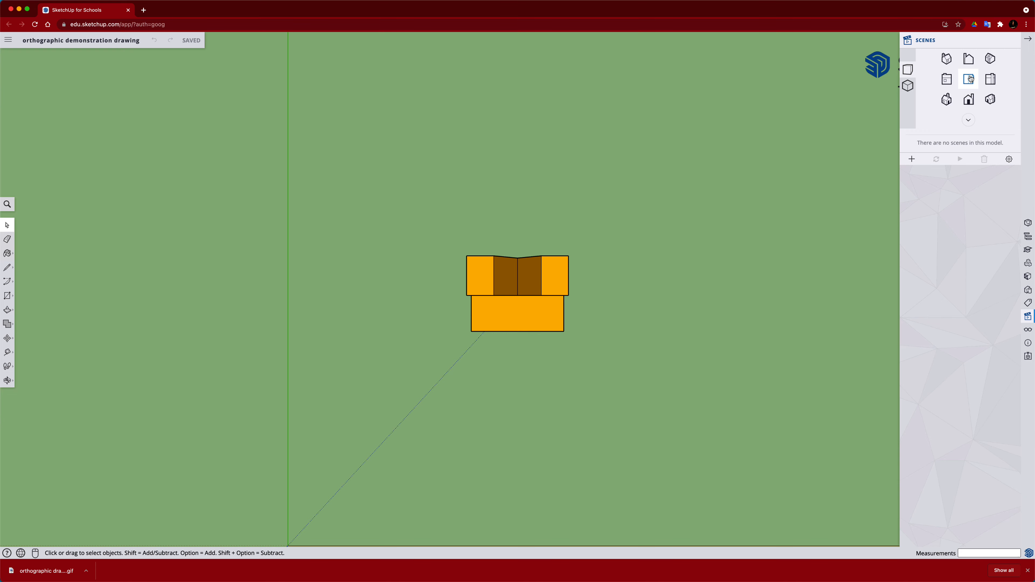
# Step: Examine the block from its different corners using the standard isometric views, ending with the front-right one
pyautogui.click(947, 99)
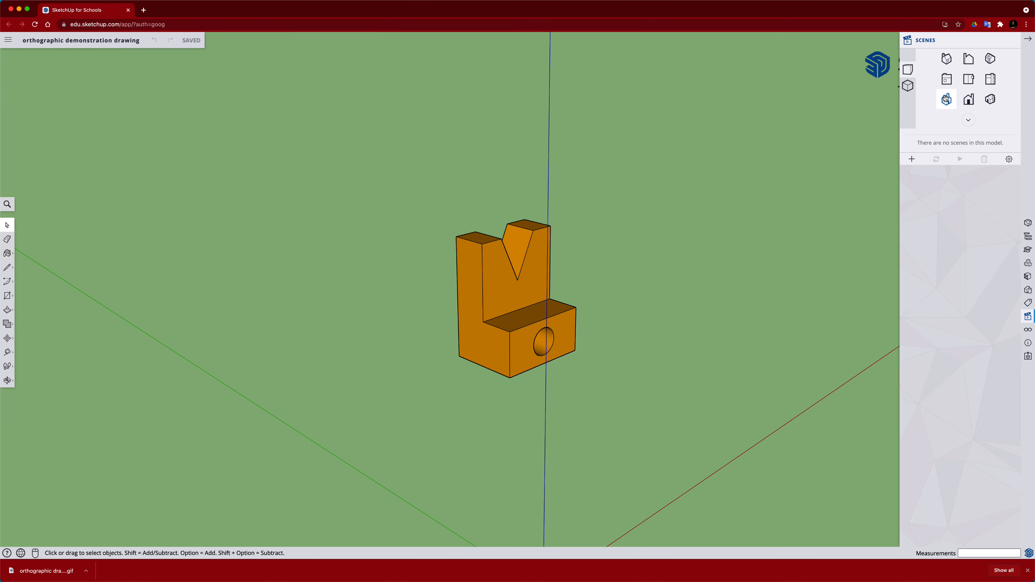
pyautogui.click(991, 99)
pyautogui.click(991, 61)
pyautogui.click(946, 59)
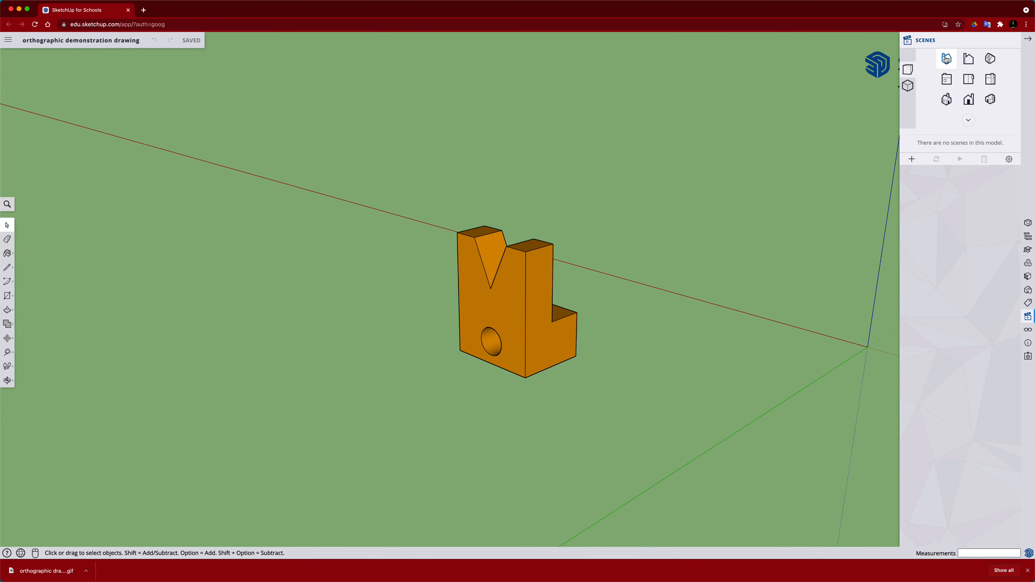
pyautogui.click(947, 99)
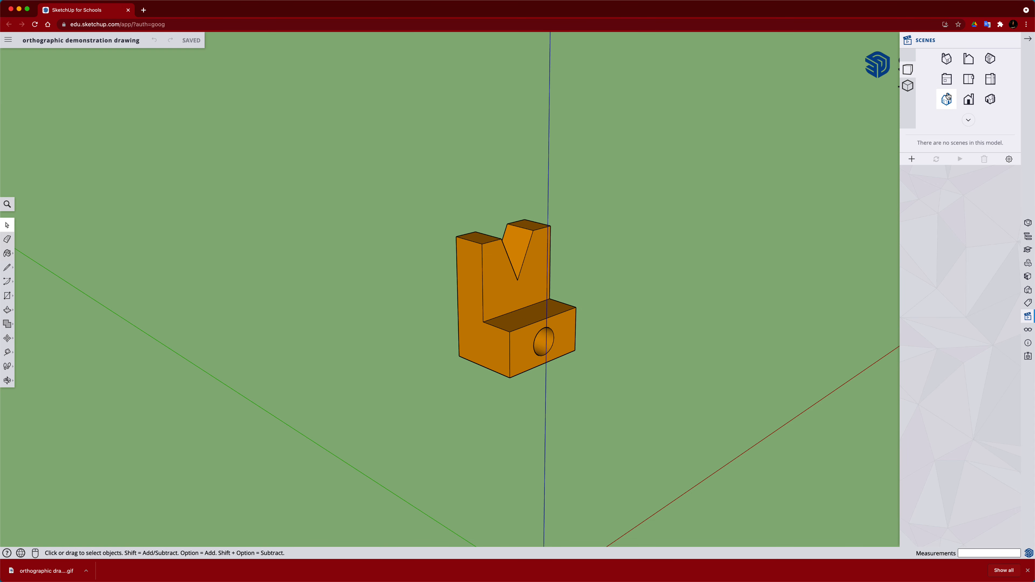
pyautogui.click(990, 99)
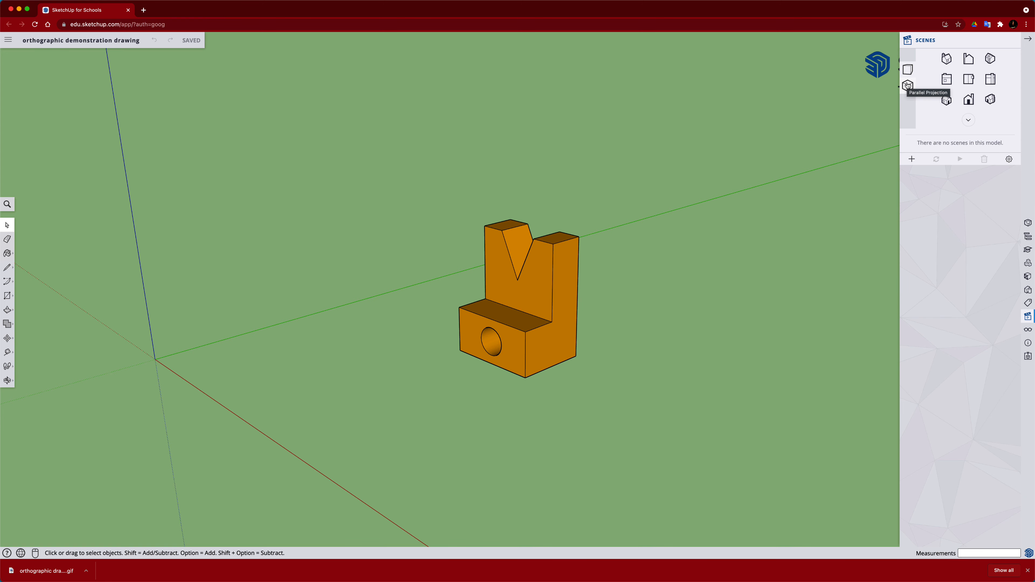
# Step: Switch the camera to Parallel Projection and show the block's front view close up
pyautogui.click(908, 86)
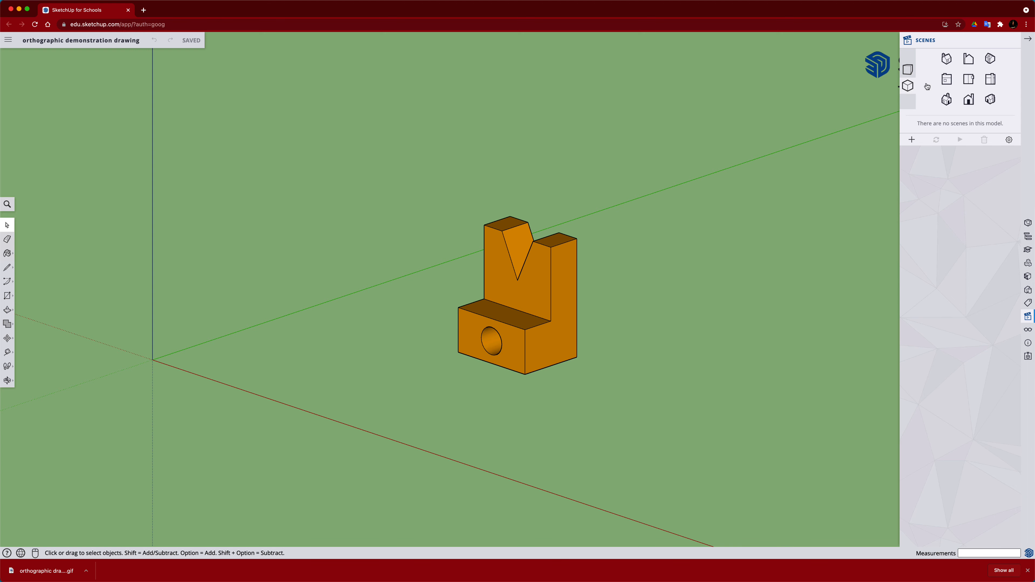
pyautogui.click(971, 101)
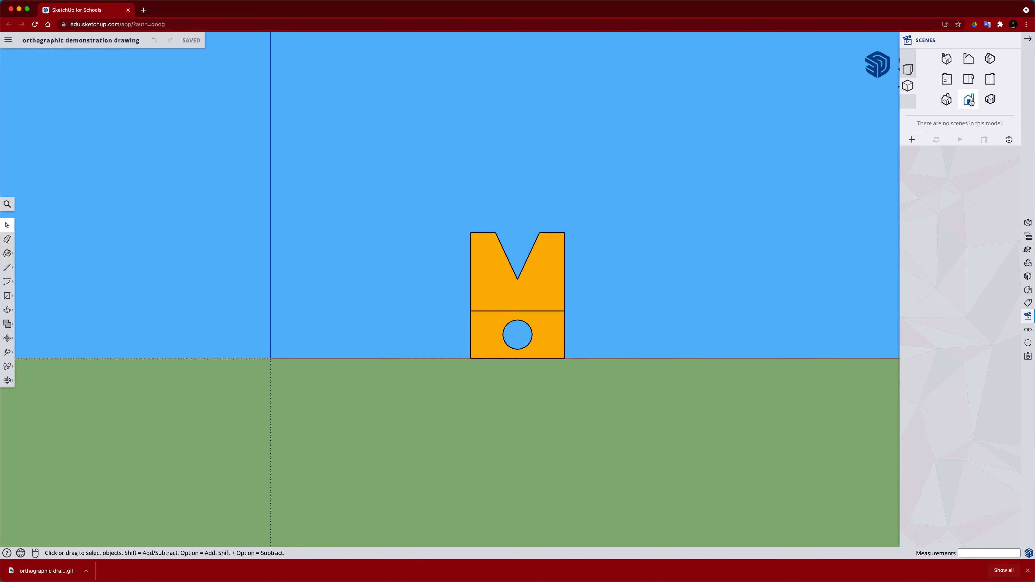
pyautogui.scroll(5, 580, 307)
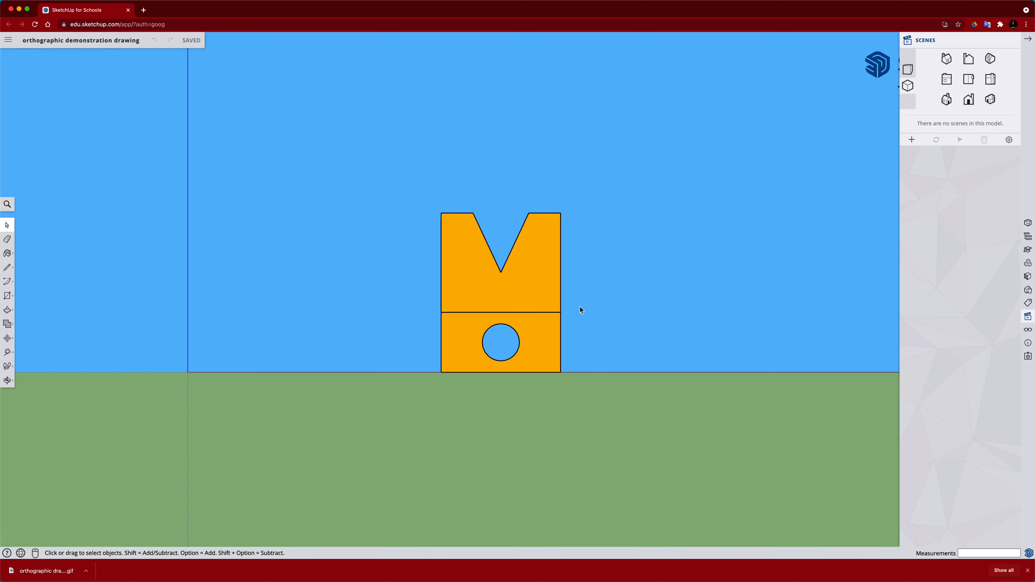
pyautogui.scroll(2, 491, 292)
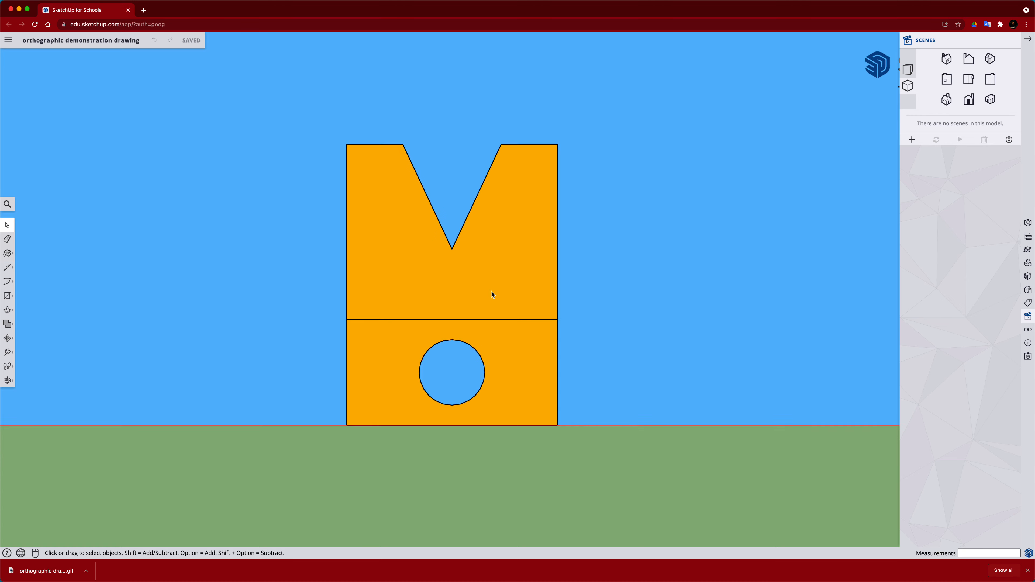
pyautogui.scroll(2, 491, 292)
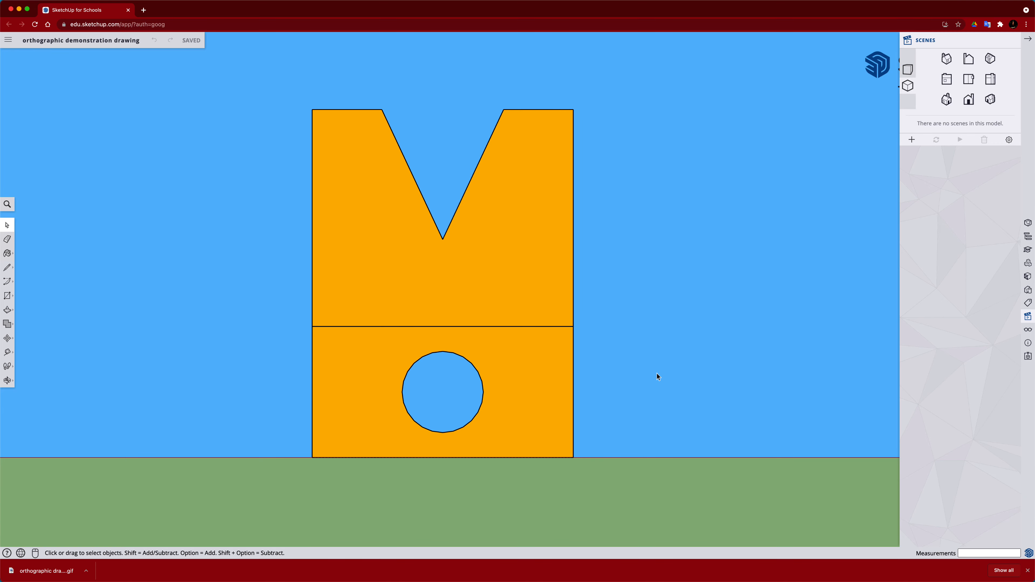
# Step: Display the block's hidden back edges as dashed lines and view it at an angle from the front right
pyautogui.press('l')
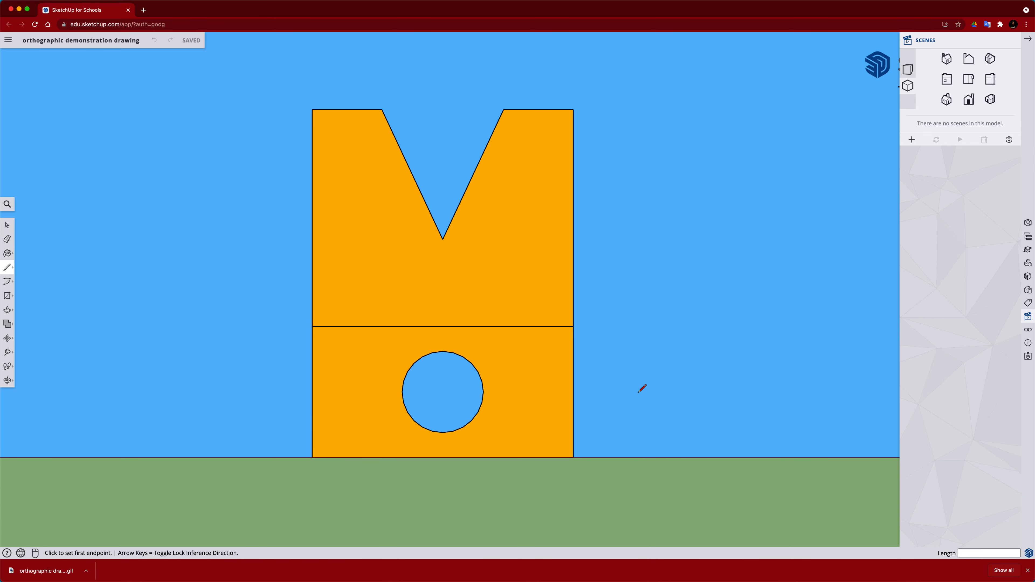
pyautogui.press('space')
pyautogui.press('o')
pyautogui.moveTo(637, 390); pyautogui.dragTo(531, 424)
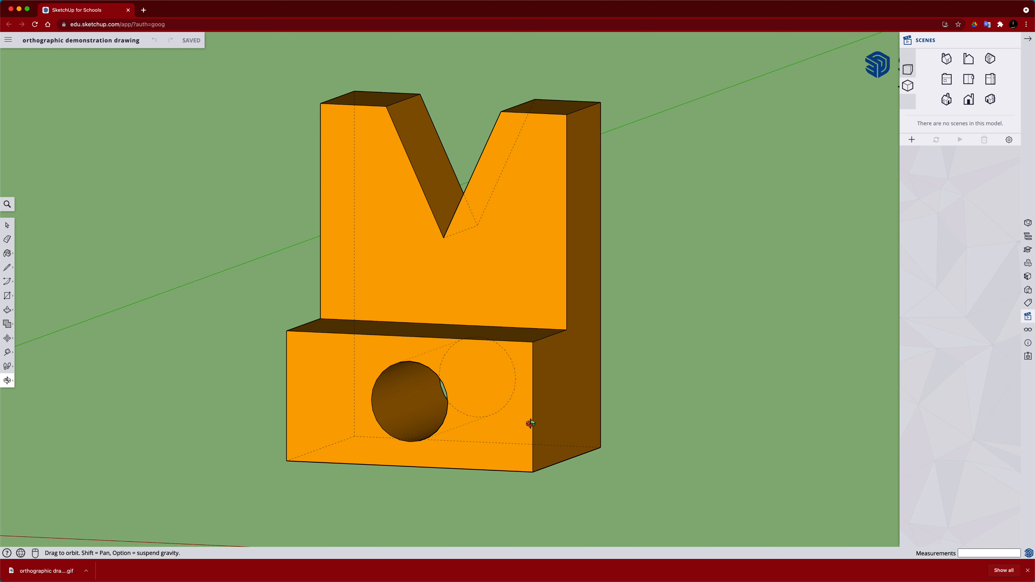
# Step: Examine the block's dashed hidden edges in the standard front and right views, tilting the side view slightly
pyautogui.moveTo(531, 424); pyautogui.dragTo(608, 405)
pyautogui.press('space')
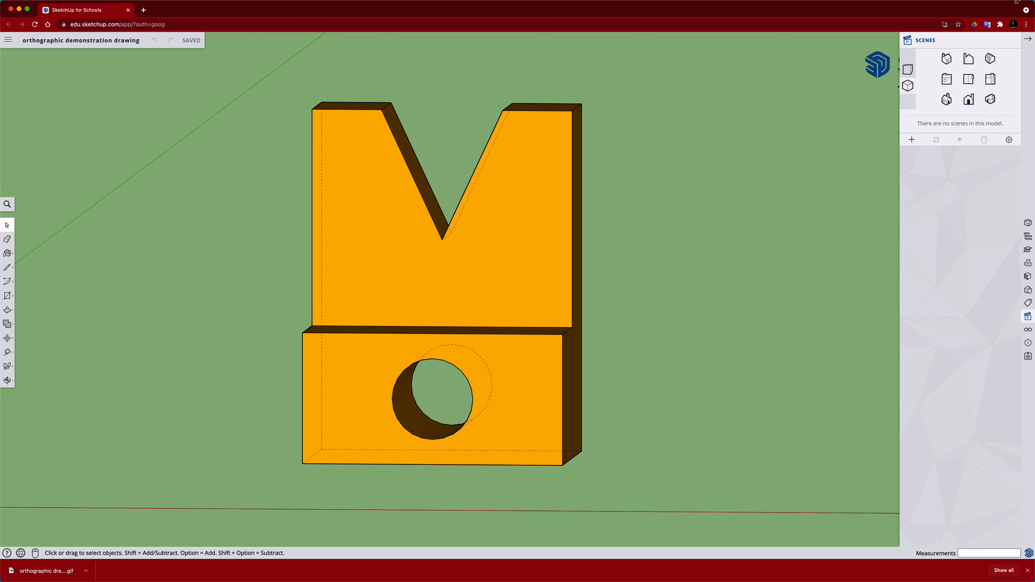
pyautogui.click(970, 100)
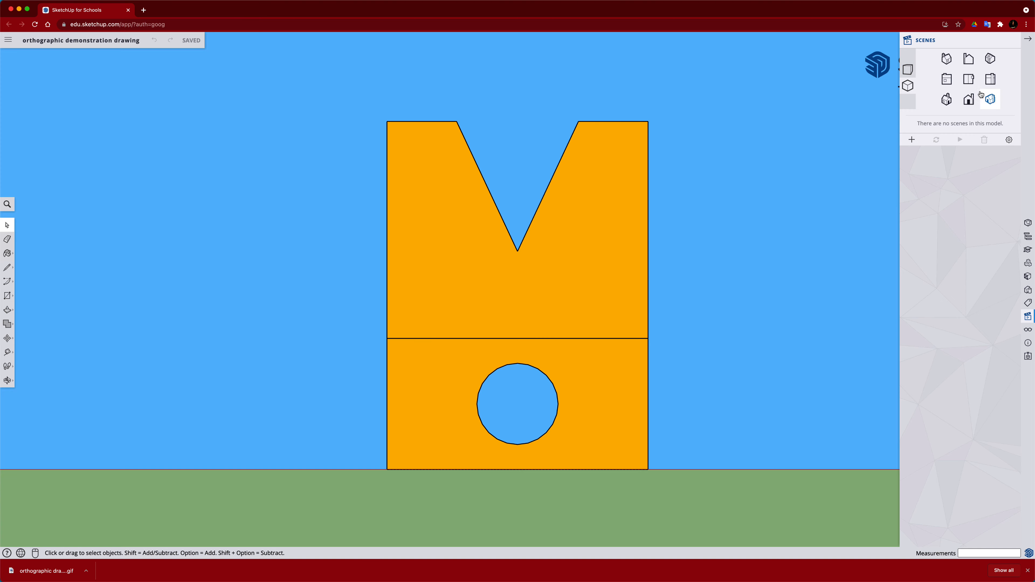
pyautogui.click(991, 79)
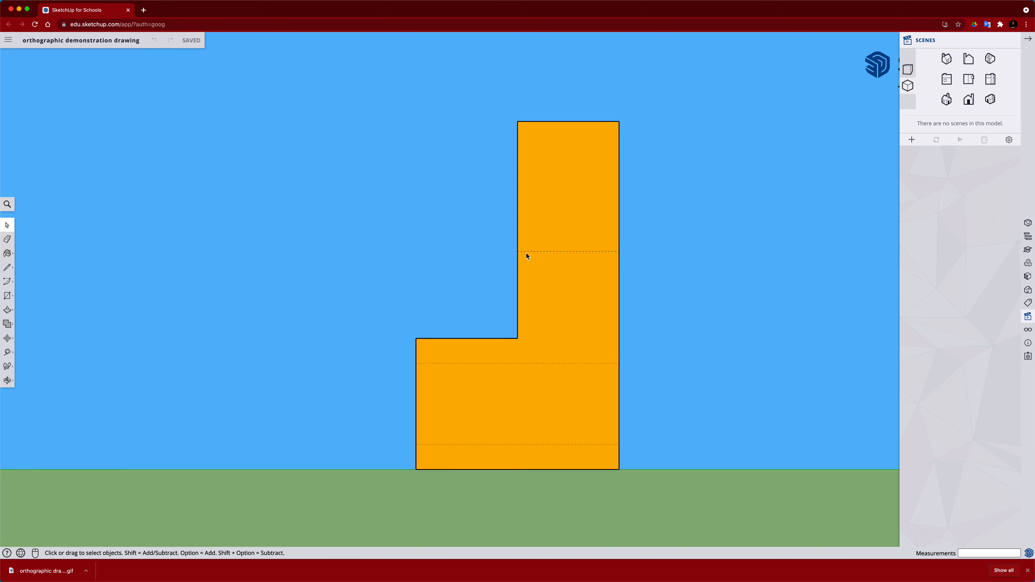
pyautogui.moveTo(530, 256); pyautogui.dragTo(488, 266, button='middle')
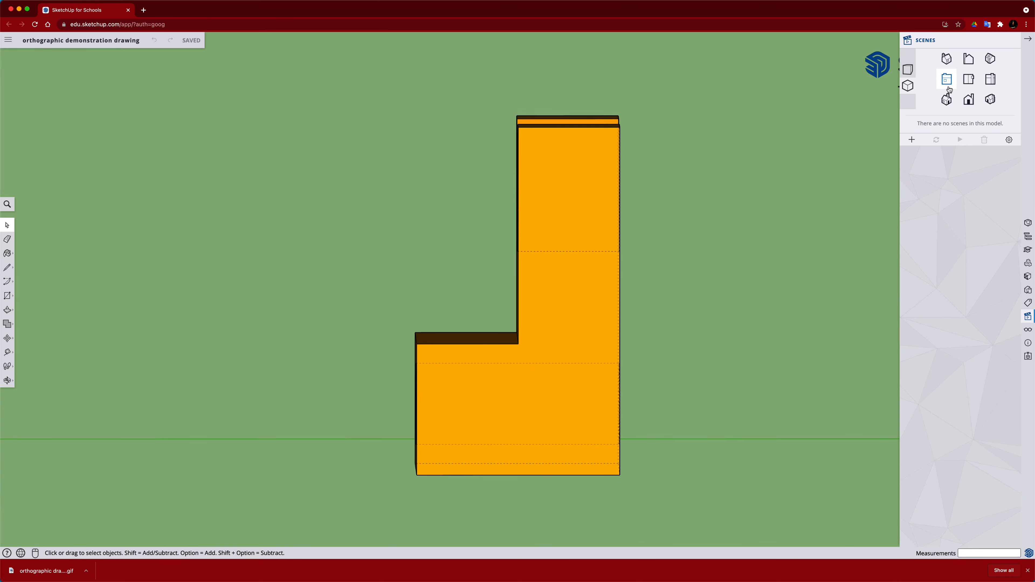
# Step: Examine the hole's hidden edges and the notch in the standard top view and from a tilted front angle
pyautogui.click(968, 80)
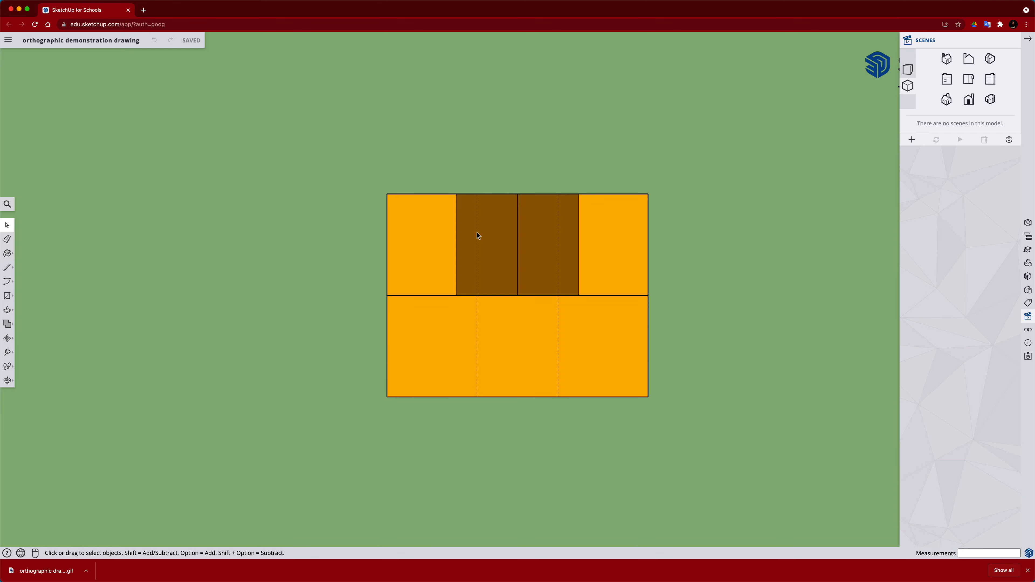
pyautogui.moveTo(586, 424); pyautogui.dragTo(531, 391, button='middle')
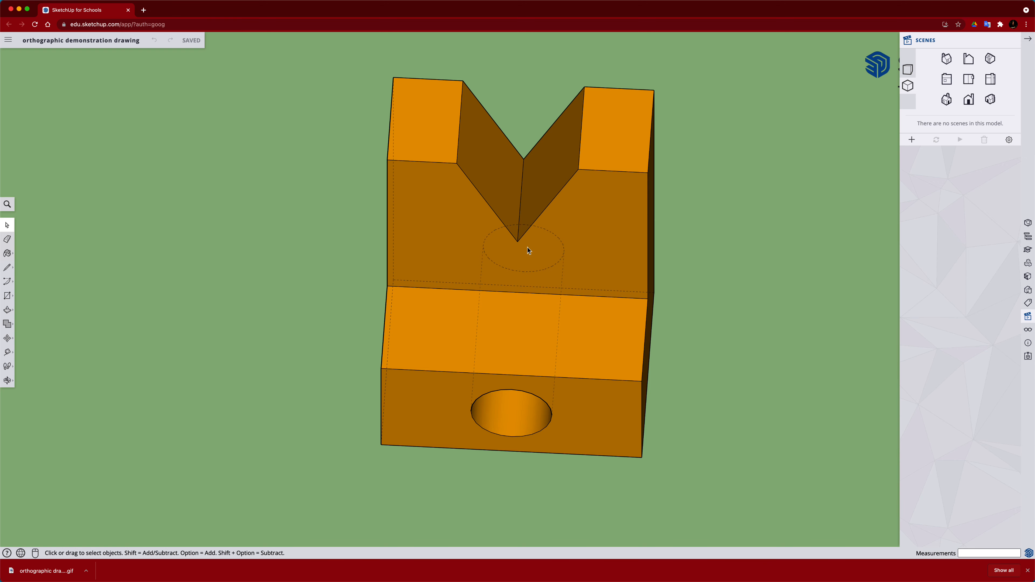
pyautogui.click(969, 80)
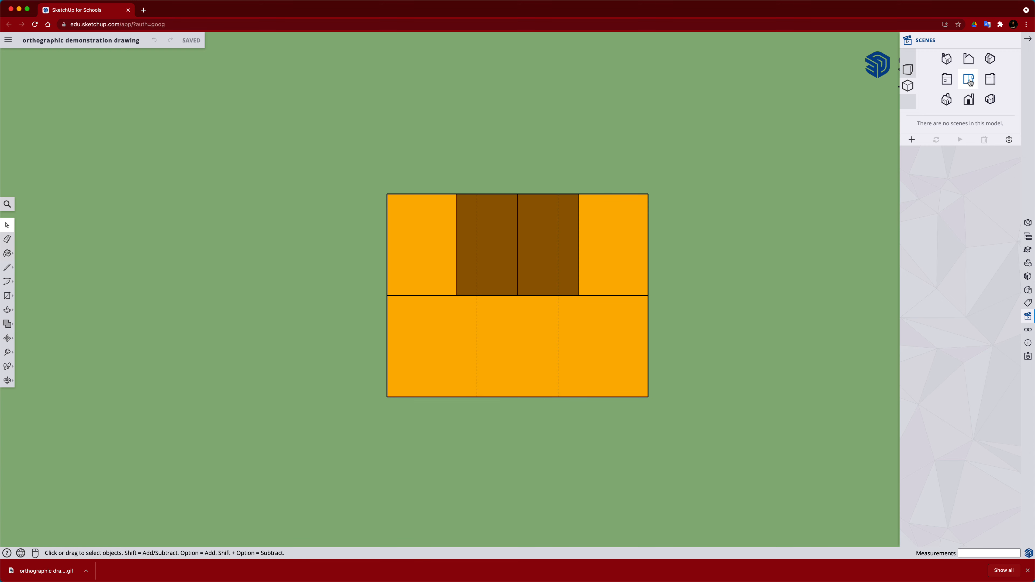
# Step: Compare the block's standard front, right and top views, ending on the front view
pyautogui.click(971, 99)
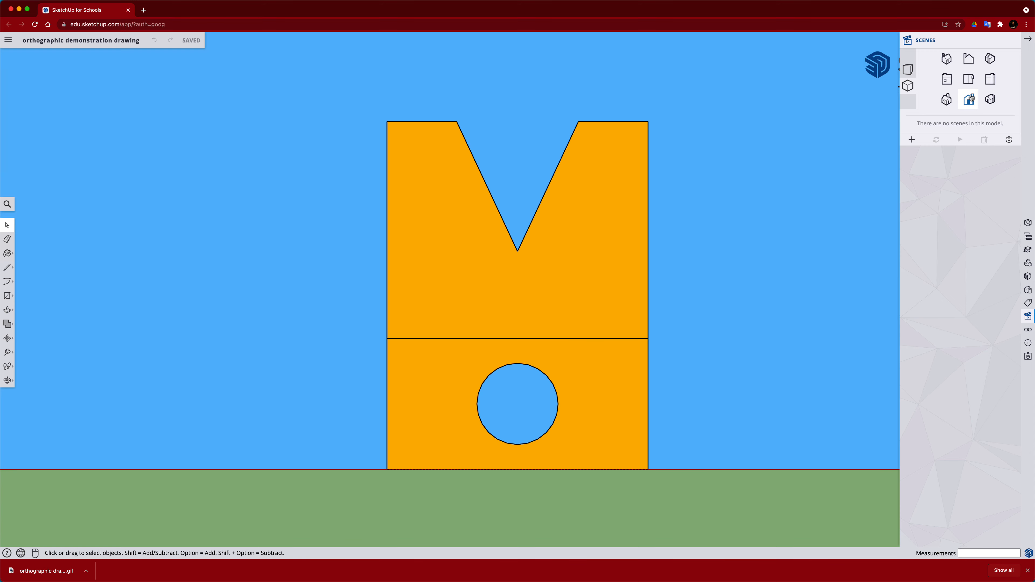
pyautogui.click(989, 83)
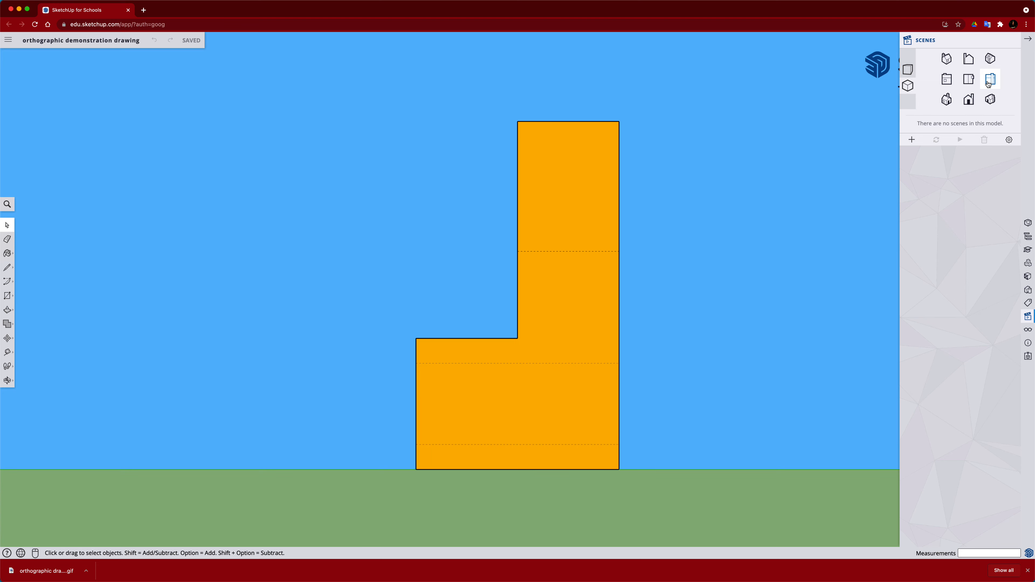
pyautogui.click(973, 81)
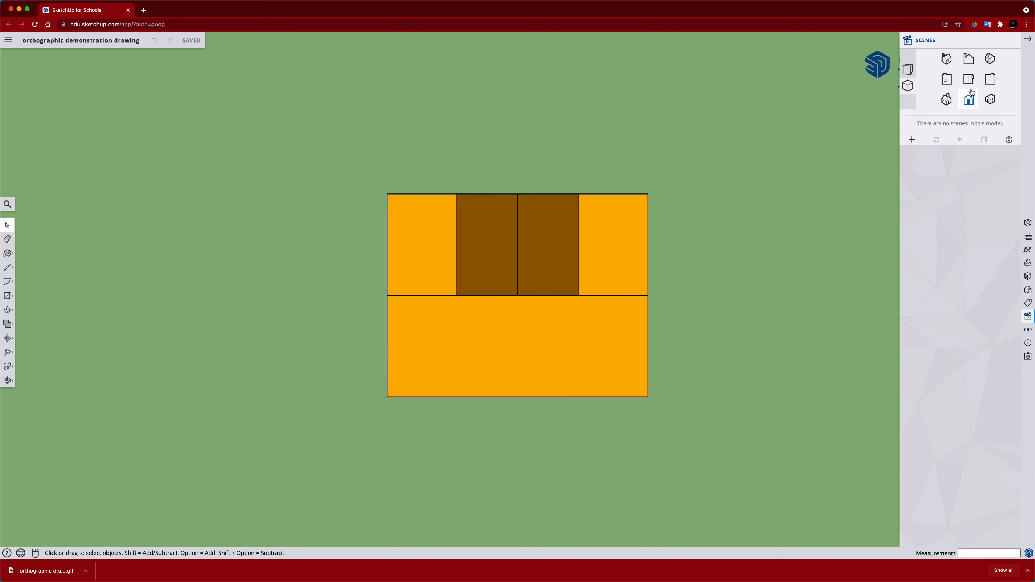
pyautogui.click(970, 101)
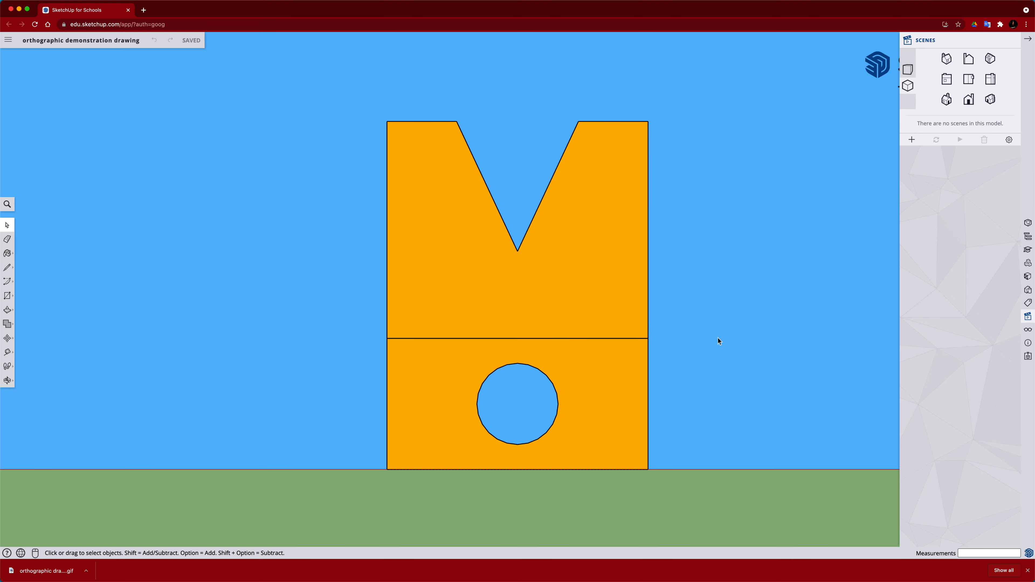
# Step: Show Entity Info and read the lengths of the block's edges from the front and a slight angle
pyautogui.click(1028, 223)
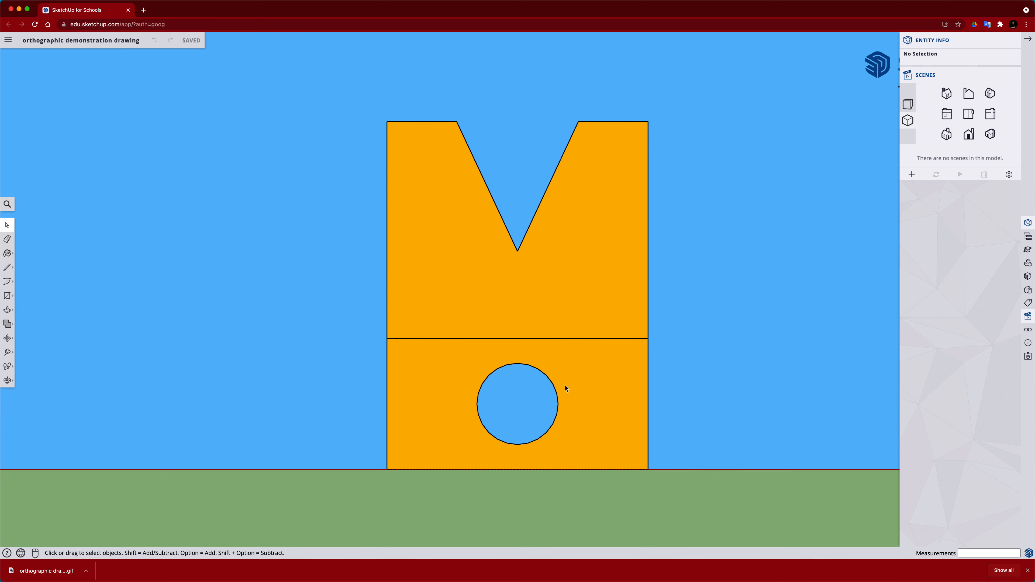
pyautogui.click(564, 471)
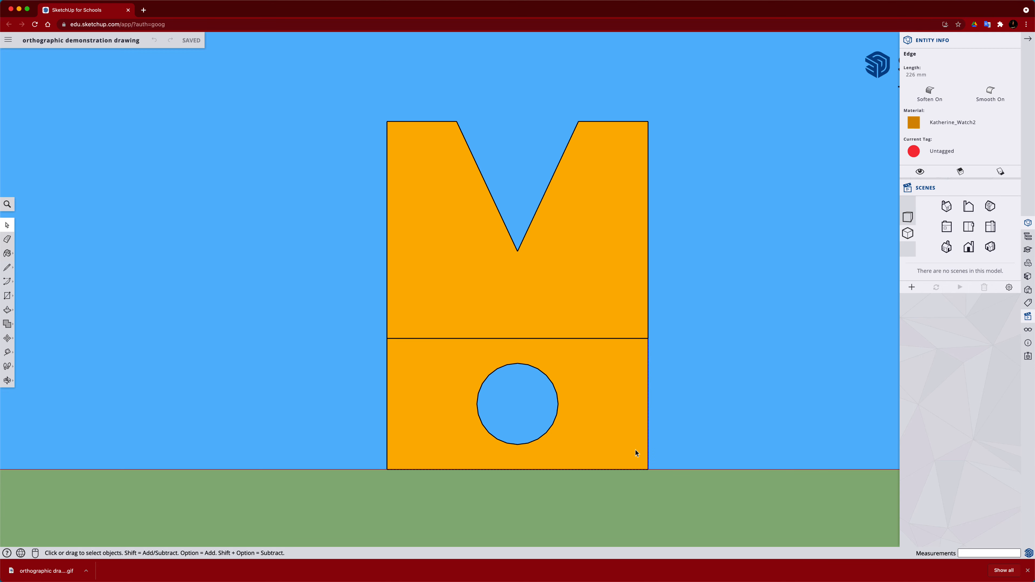
pyautogui.moveTo(701, 410); pyautogui.dragTo(620, 417, button='middle')
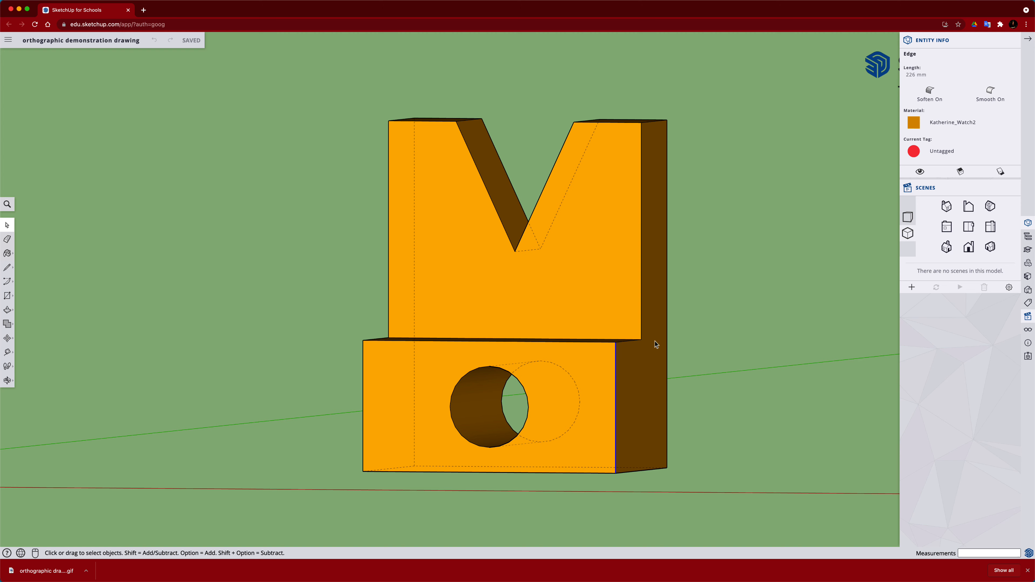
# Step: Read the lengths of the horizontal and vertical edges of the L-shaped profile in the standard right view
pyautogui.click(993, 227)
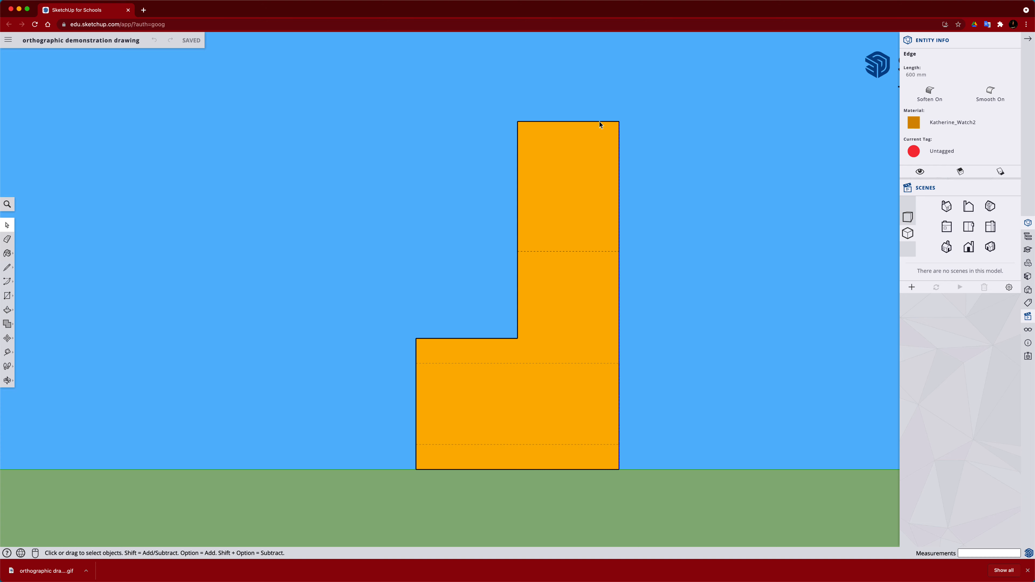
pyautogui.click(588, 123)
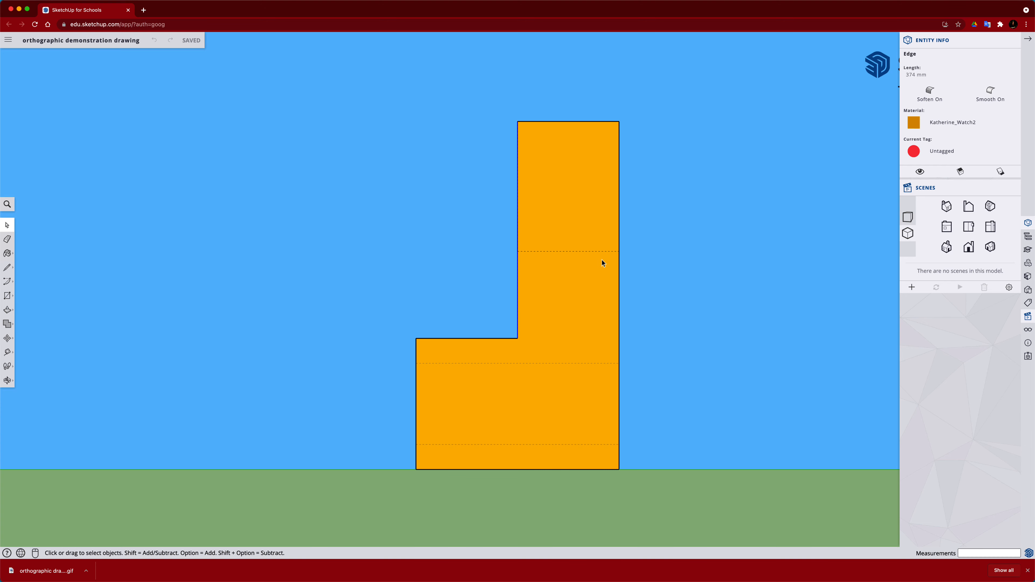
pyautogui.doubleClick(619, 268)
pyautogui.click(619, 268)
pyautogui.click(518, 277)
pyautogui.click(417, 400)
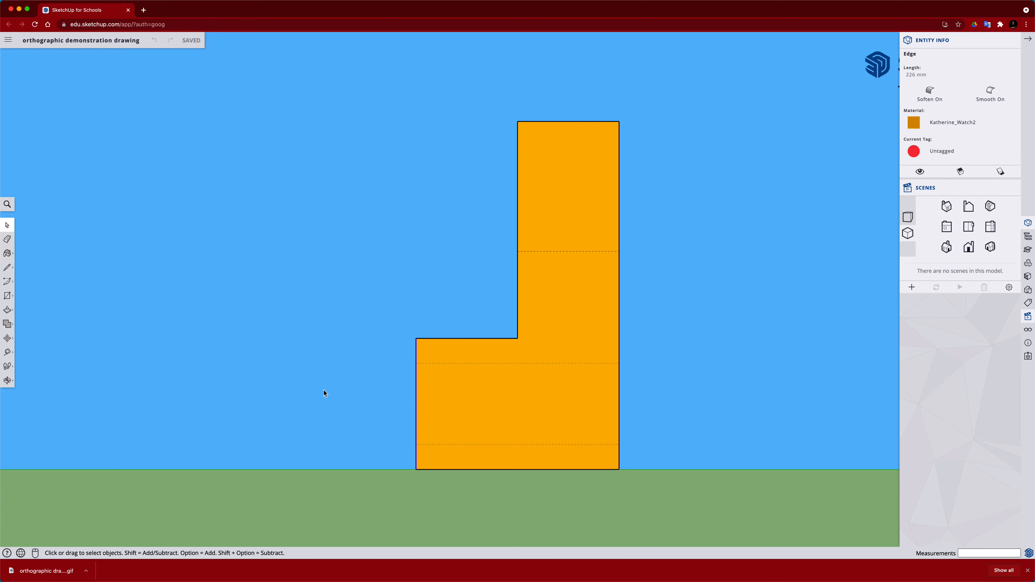
# Step: Return to the standard front view and mark the centre point of the hole's circle with Find Center
pyautogui.press('o')
pyautogui.moveTo(301, 382); pyautogui.dragTo(716, 395)
pyautogui.press('space')
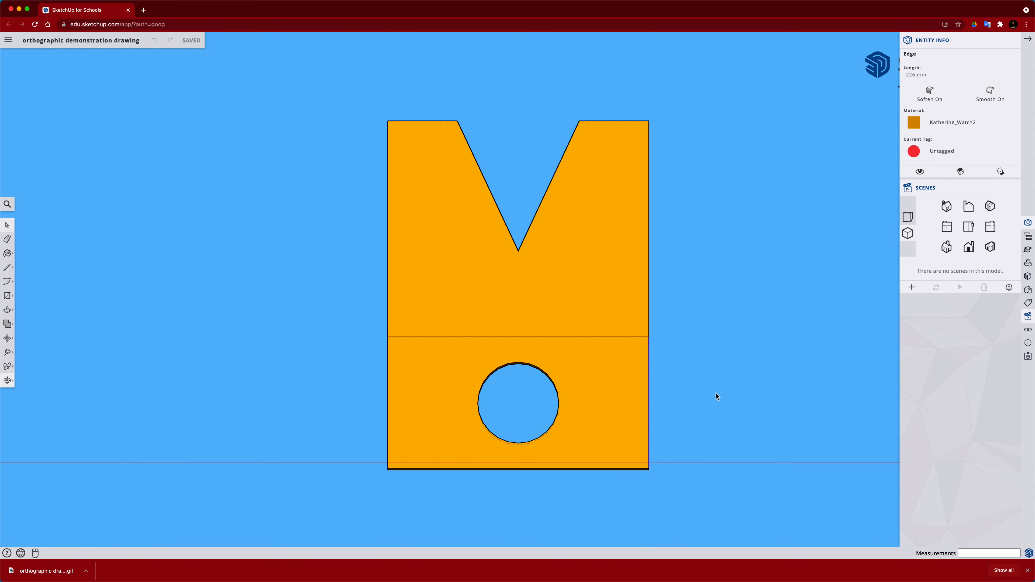
pyautogui.click(969, 247)
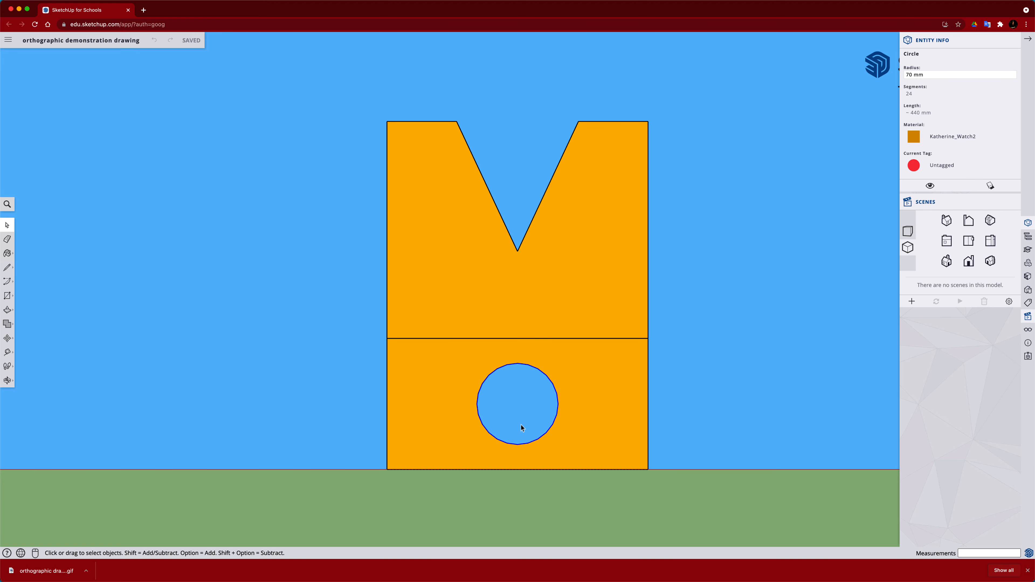
pyautogui.rightClick(559, 410)
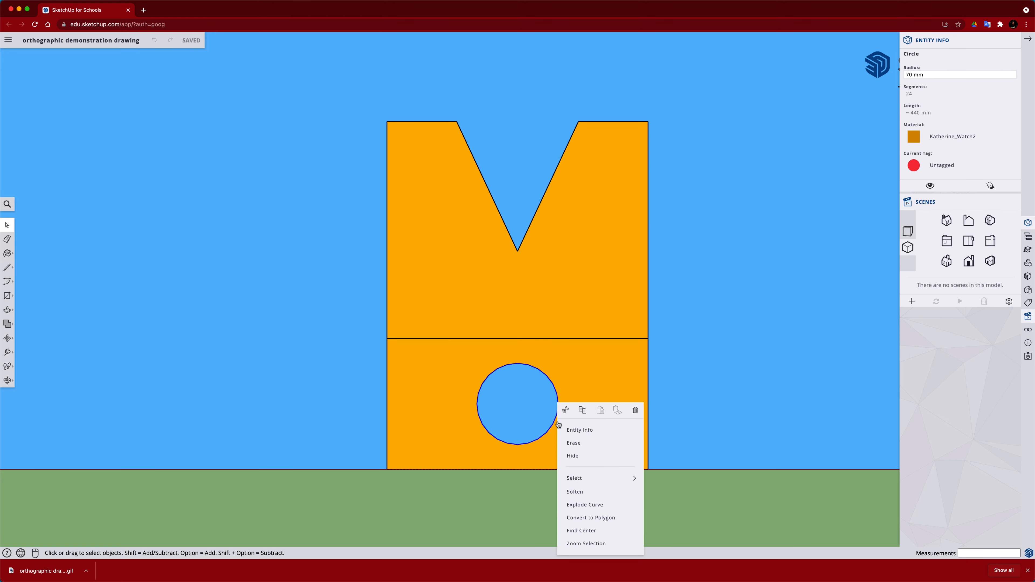
pyautogui.click(583, 531)
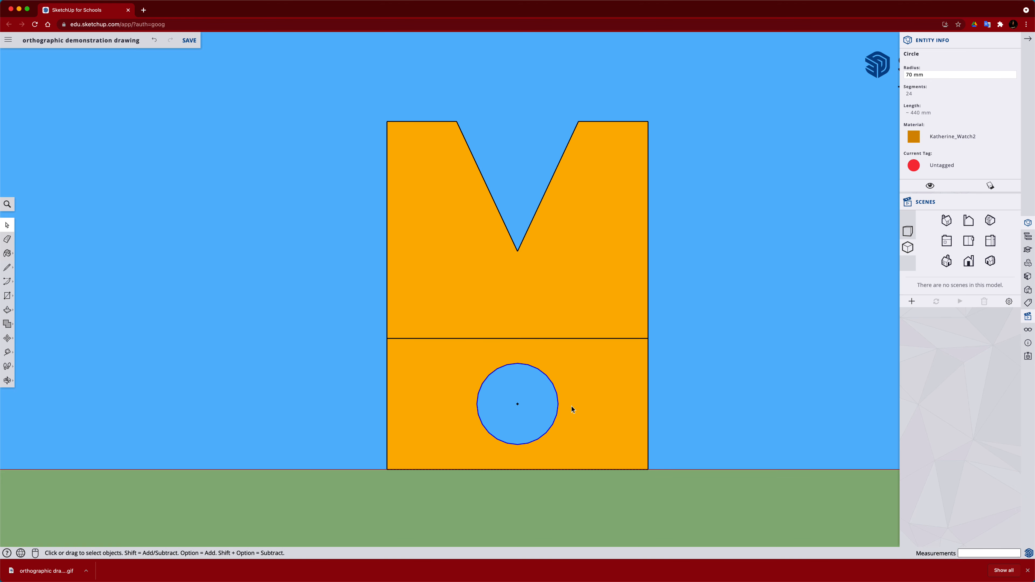
# Step: Measure the horizontal distance from the hole's centre point to the block's left edge with the Tape Measure
pyautogui.press('t')
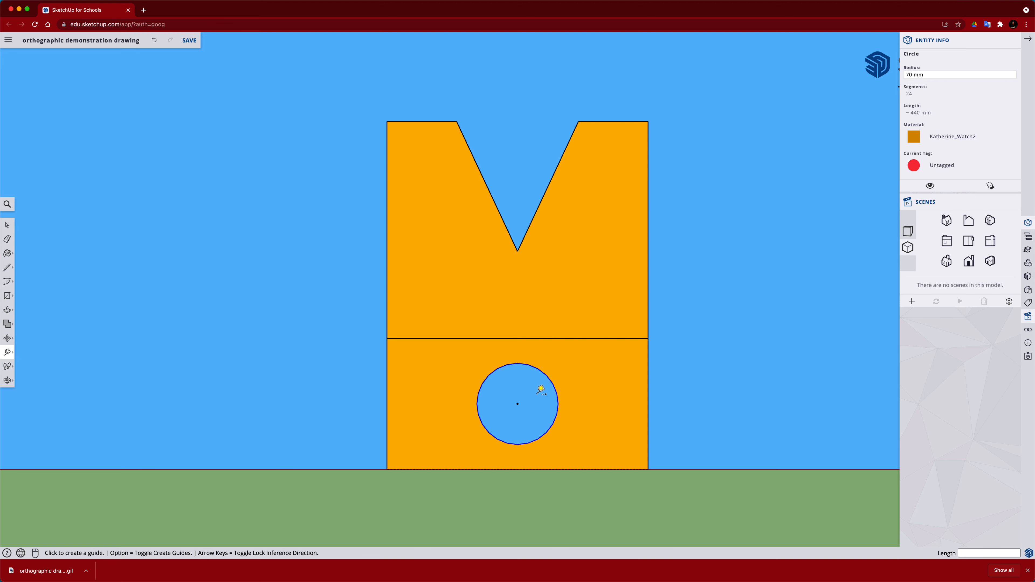
pyautogui.click(518, 404)
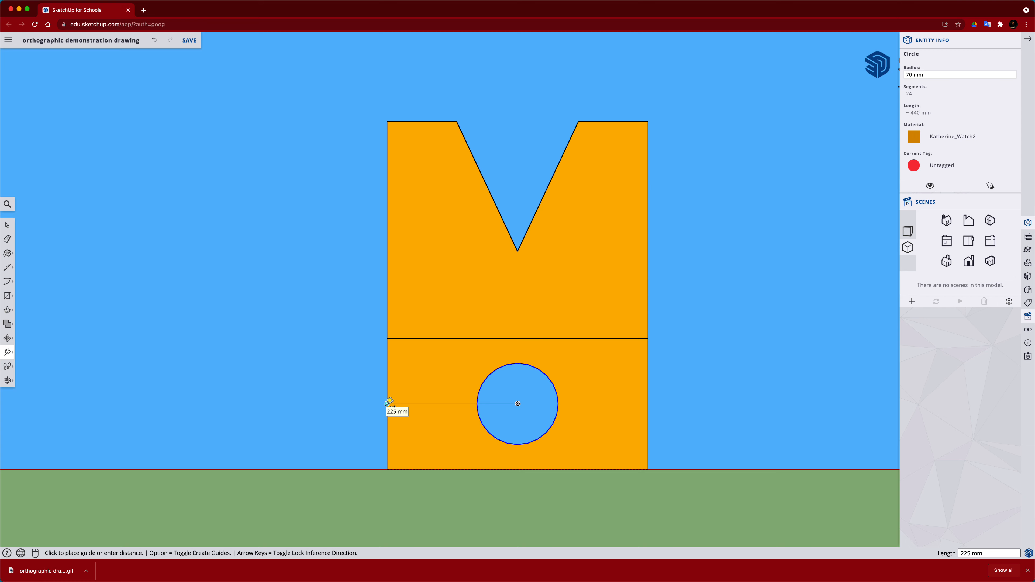
pyautogui.press('Escape')
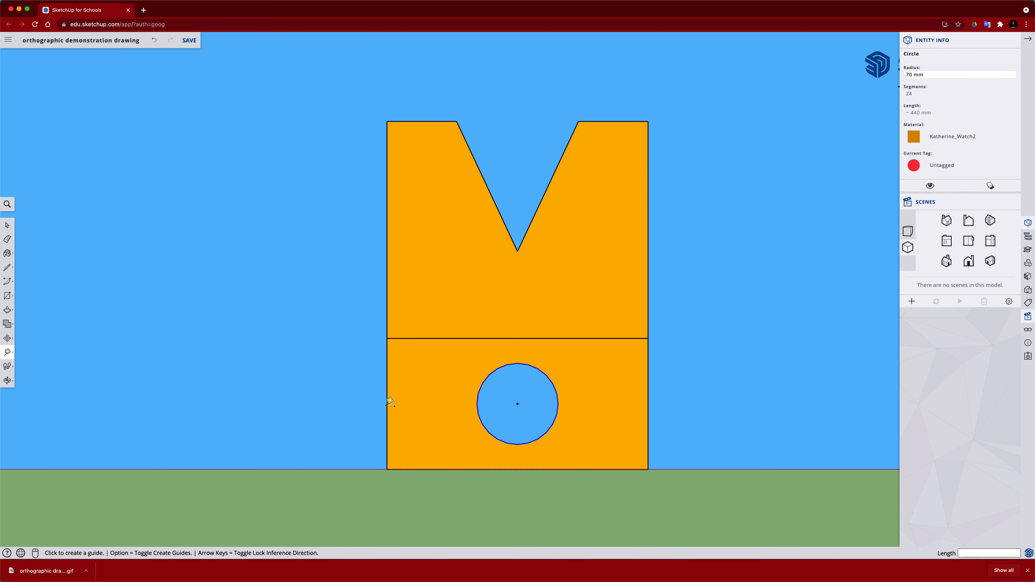
pyautogui.press('space')
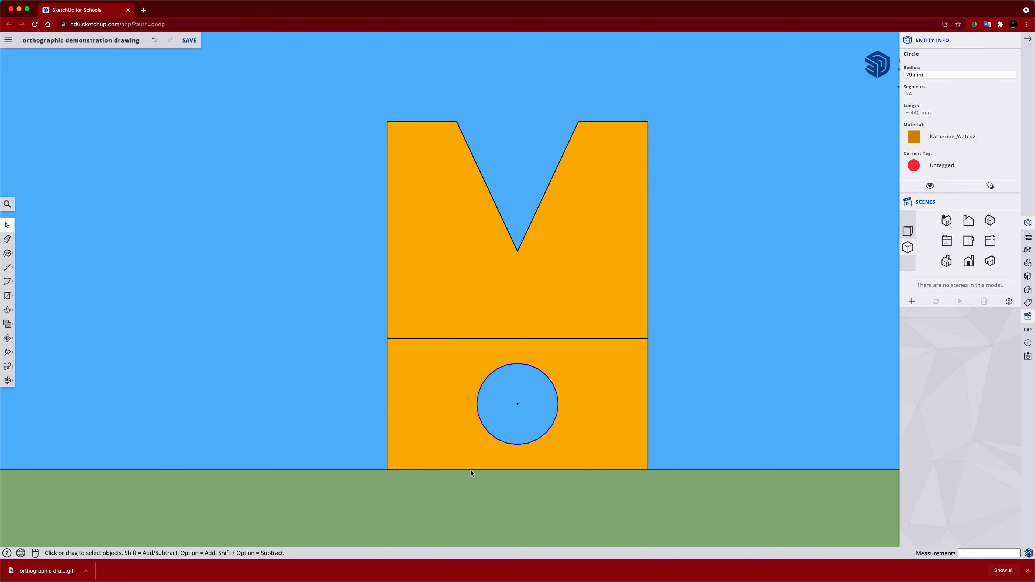
# Step: Read the bottom edge's length and measure the vertical distance from the hole's centre point down to that edge
pyautogui.click(471, 470)
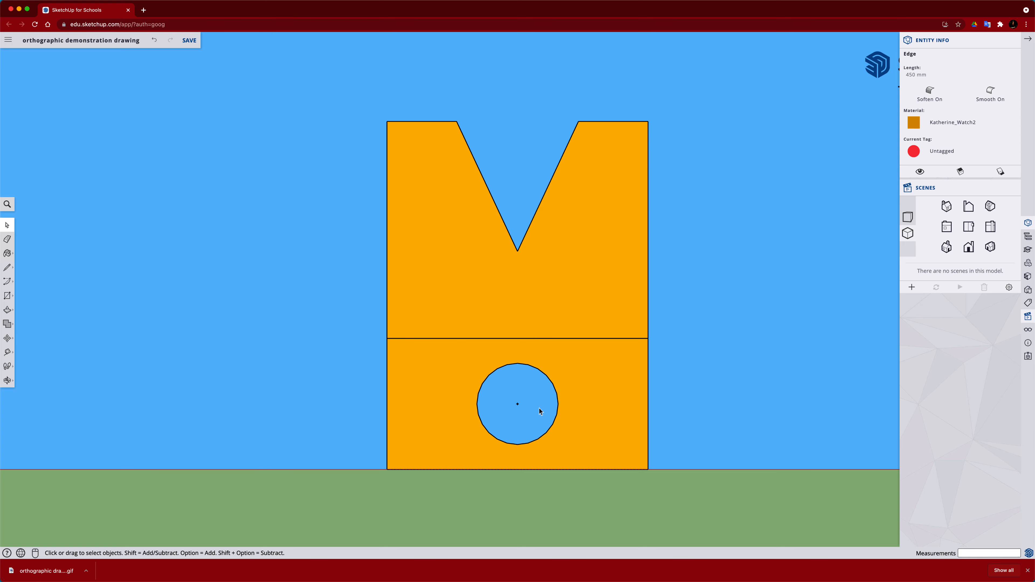
pyautogui.press('t')
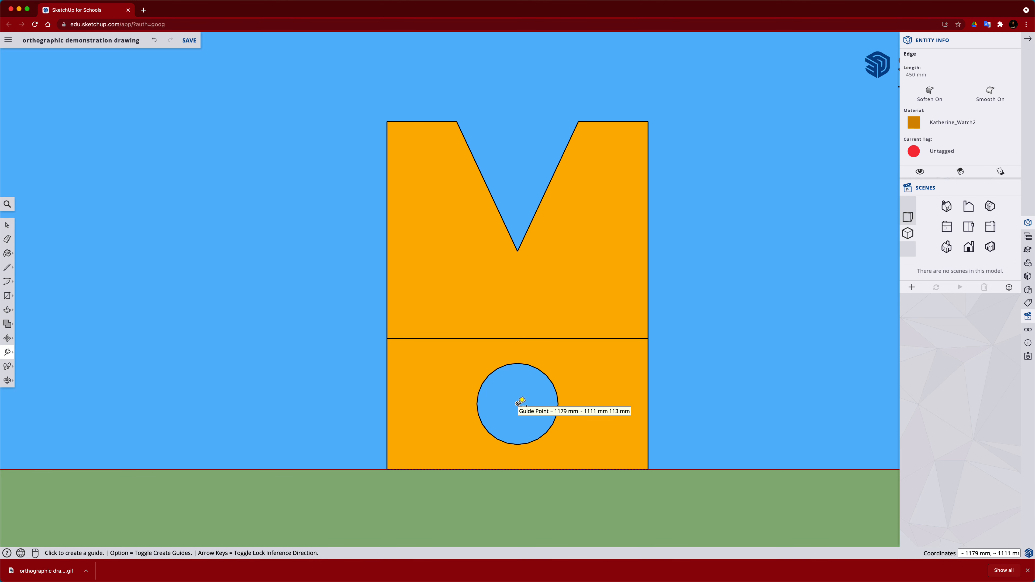
pyautogui.click(518, 403)
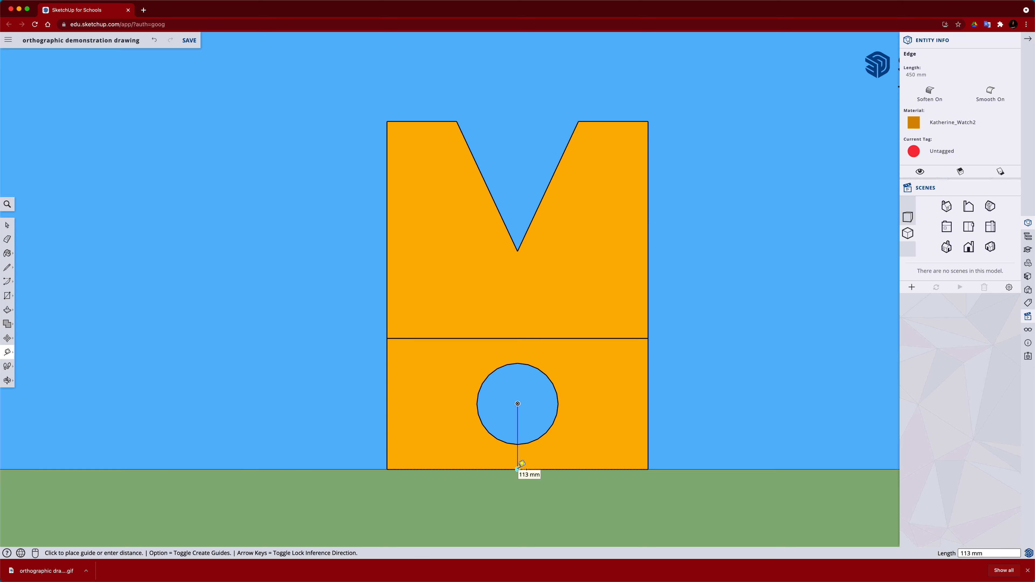
pyautogui.press('Escape')
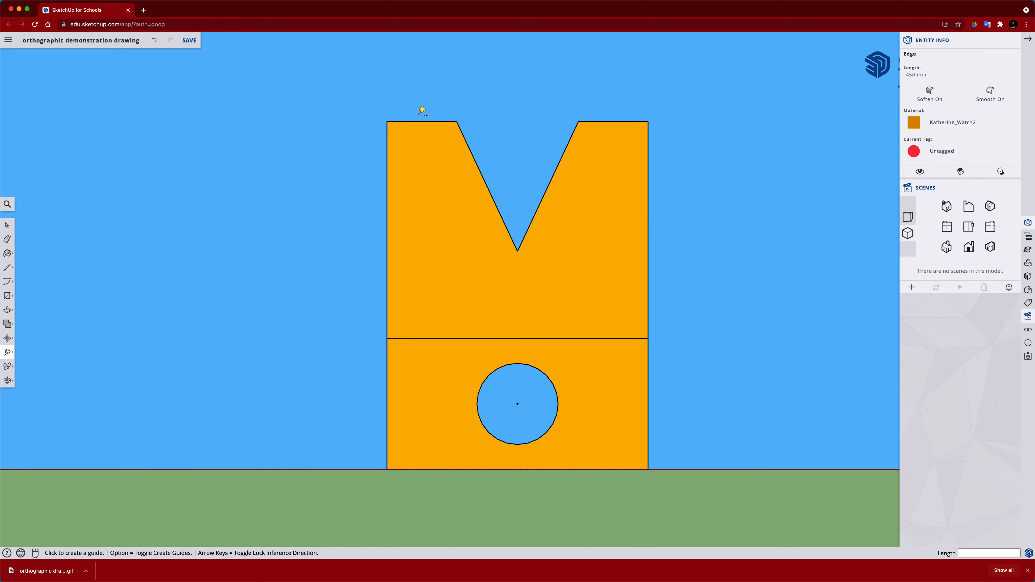
pyautogui.press('space')
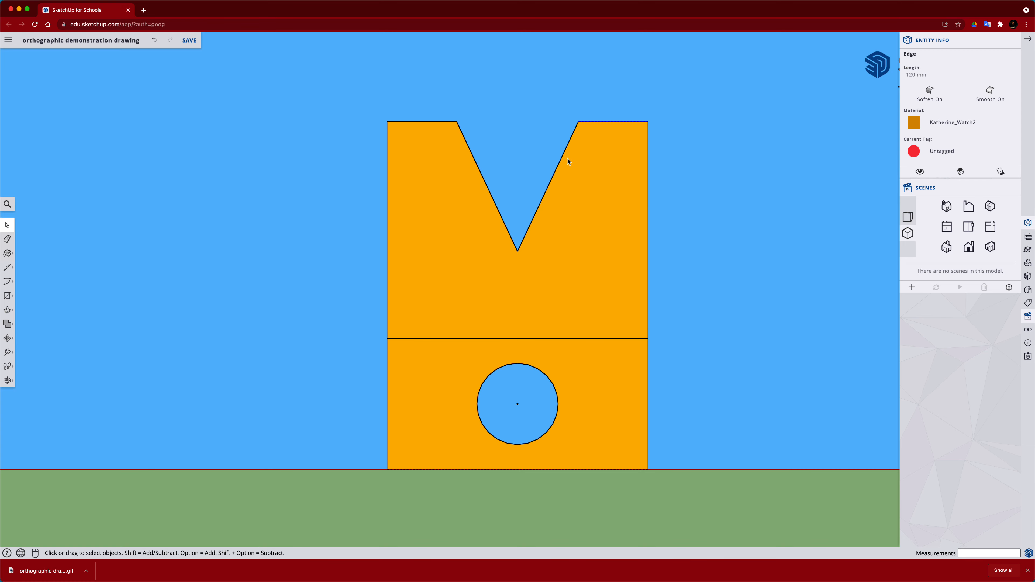
# Step: Read the length of the notch's right sloped edge and measure the vertical distance from the notch's vertex to the ledge
pyautogui.click(536, 215)
pyautogui.moveTo(573, 206); pyautogui.dragTo(419, 275, button='middle')
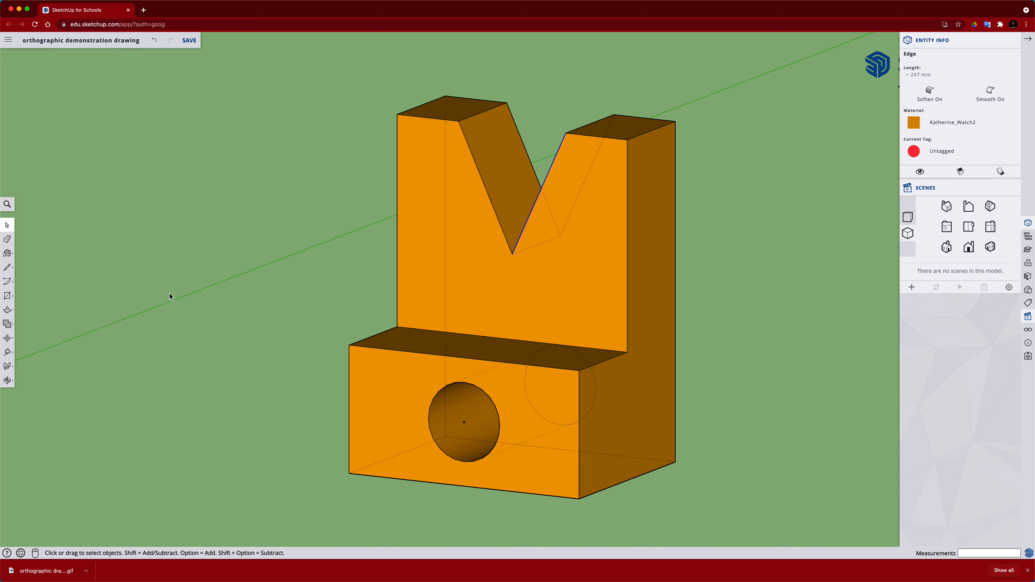
pyautogui.press('t')
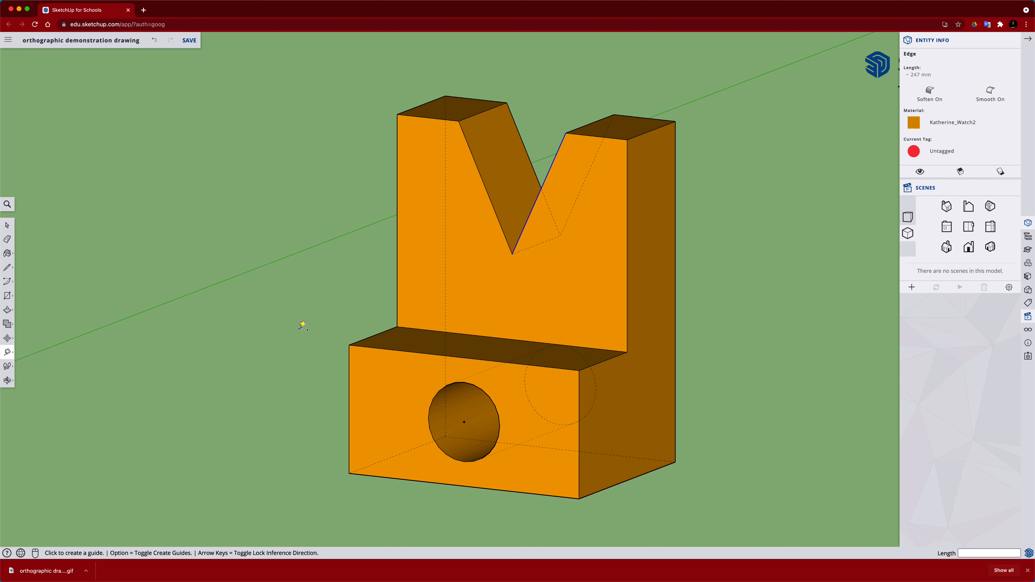
pyautogui.click(513, 253)
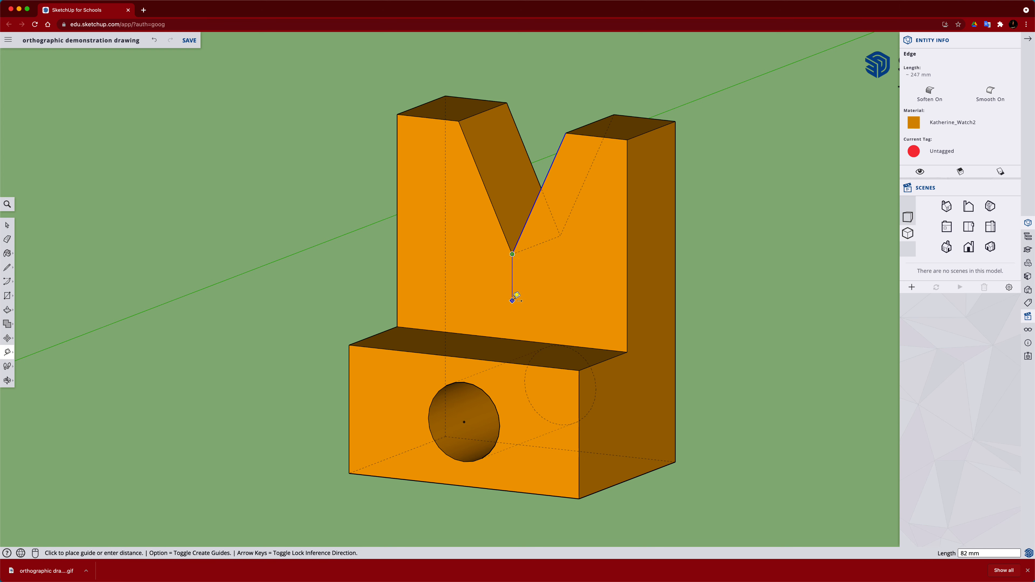
pyautogui.click(513, 339)
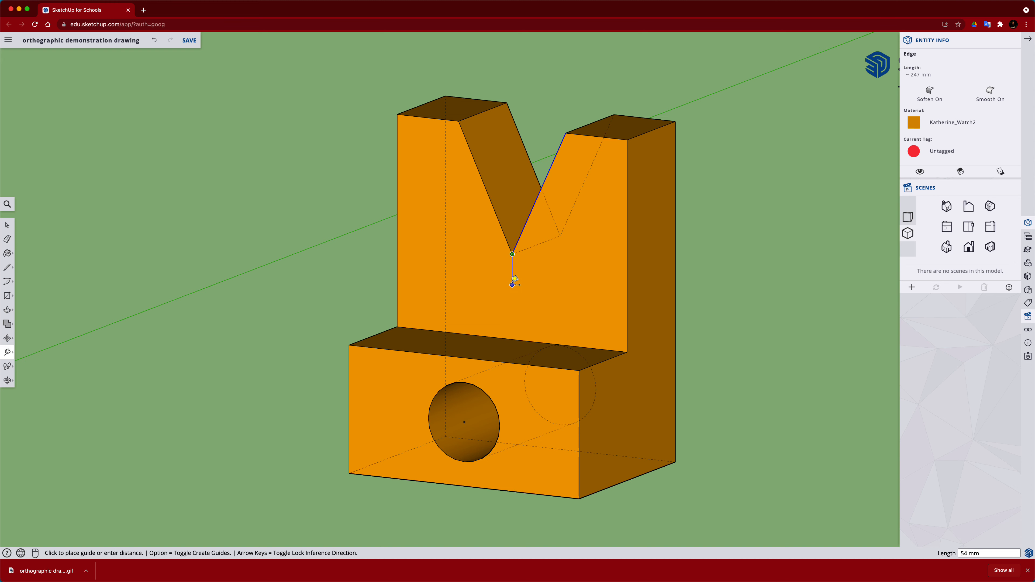
pyautogui.click(512, 339)
pyautogui.click(514, 253)
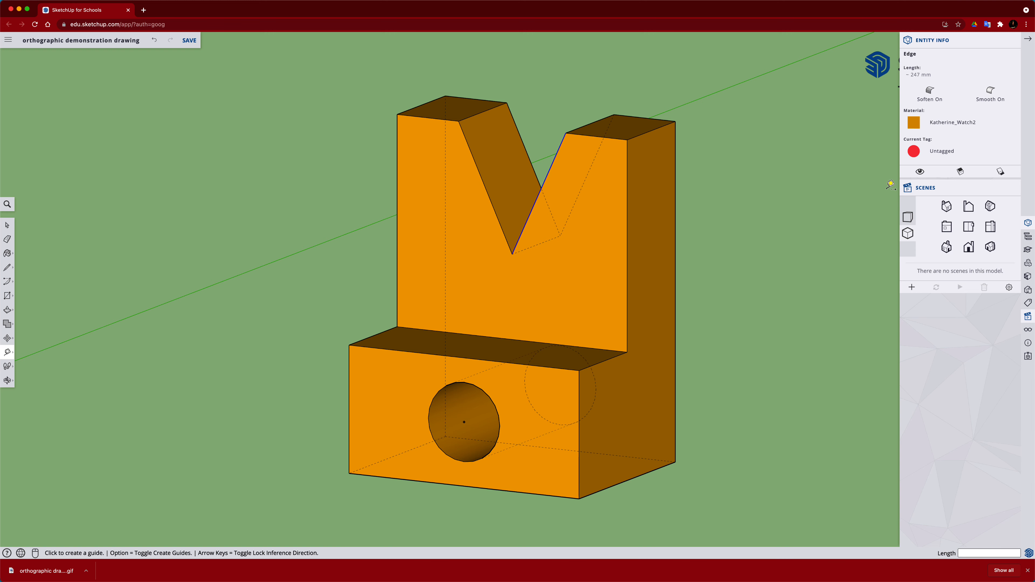
# Step: Review the block's standard front, right and top views, and switch to the hand-drawn third-angle orthographic sketch
pyautogui.press('space')
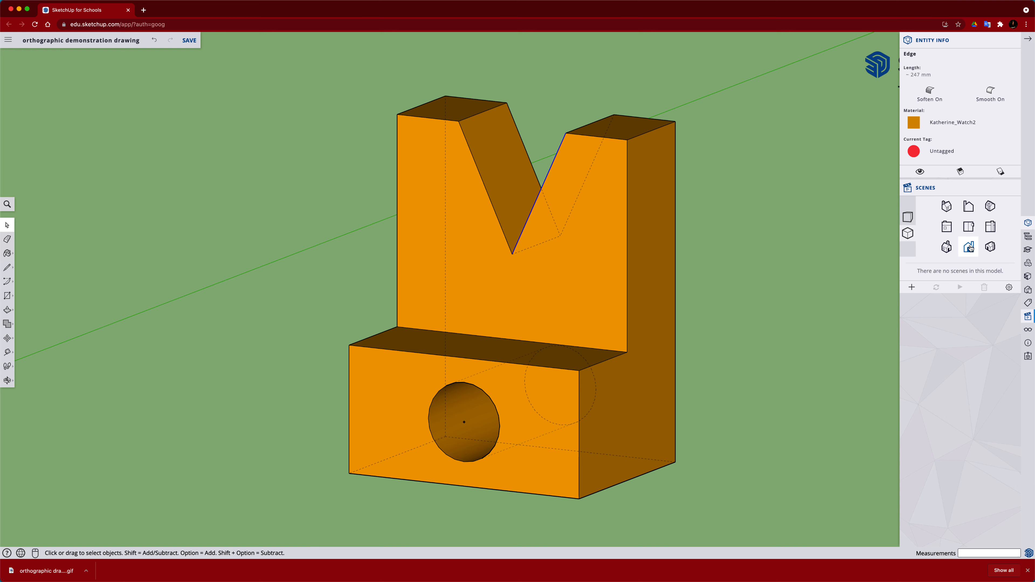
pyautogui.click(969, 247)
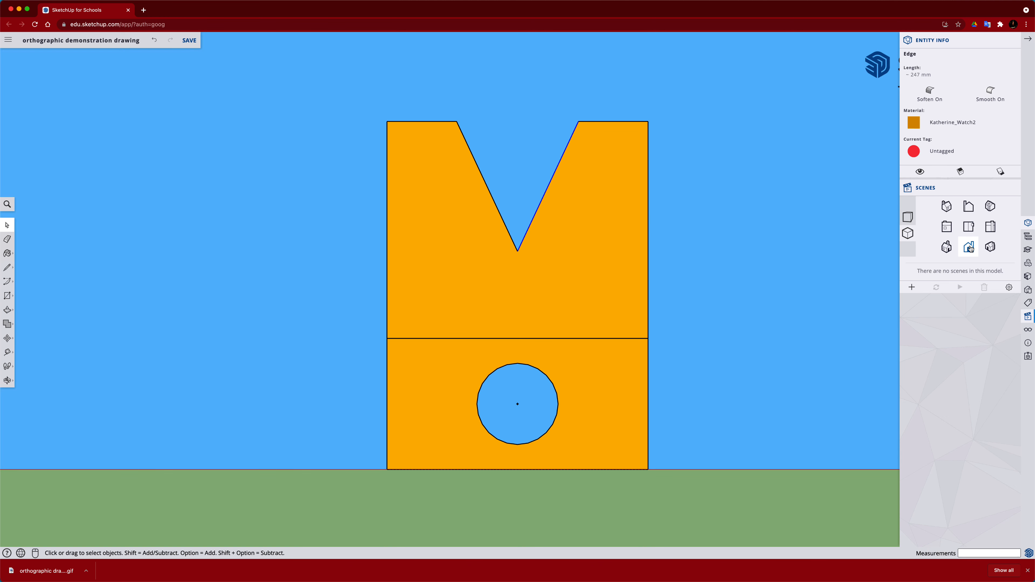
pyautogui.click(990, 231)
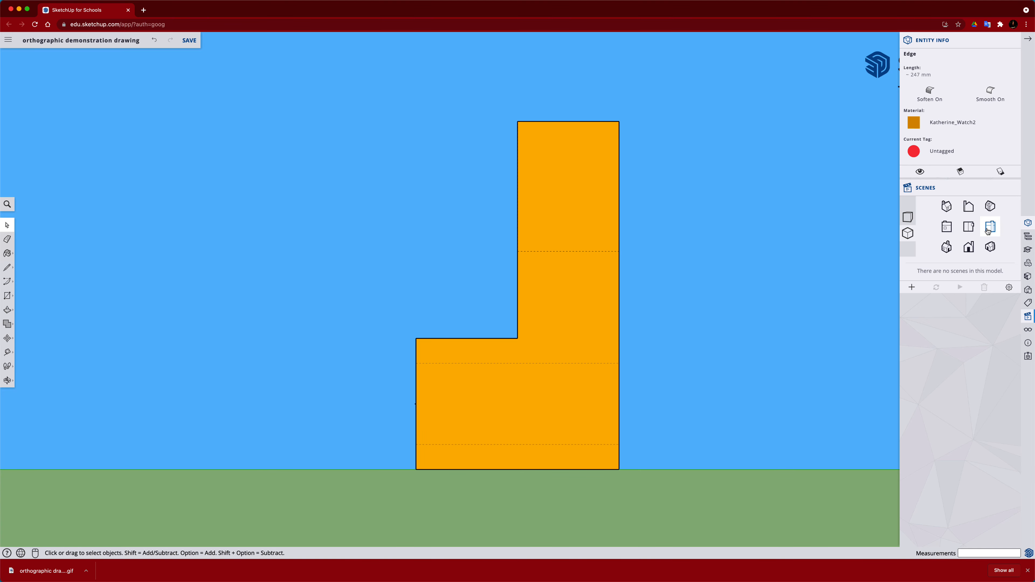
pyautogui.click(966, 229)
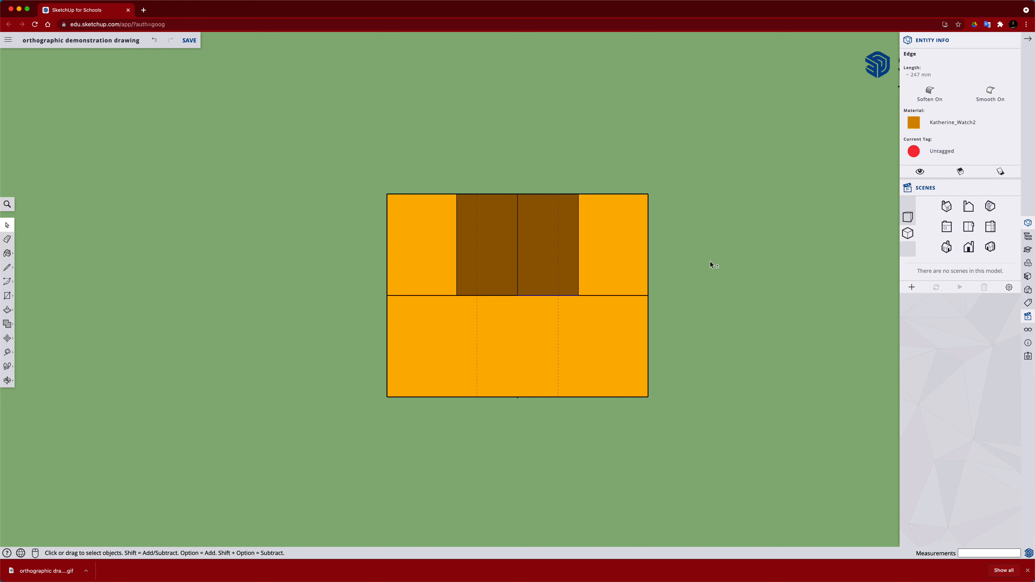
pyautogui.press('super+Tab')
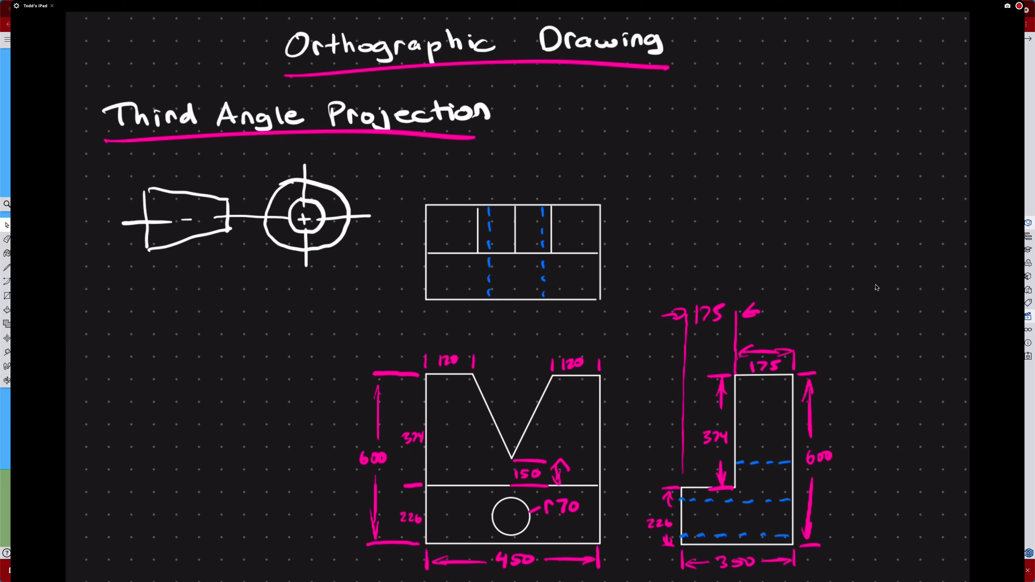
pyautogui.moveTo(144, 295)
pyautogui.mouseDown()
pyautogui.moveTo(365, 279)
pyautogui.moveTo(381, 156)
pyautogui.moveTo(102, 196)
pyautogui.moveTo(147, 296)
pyautogui.mouseUp()
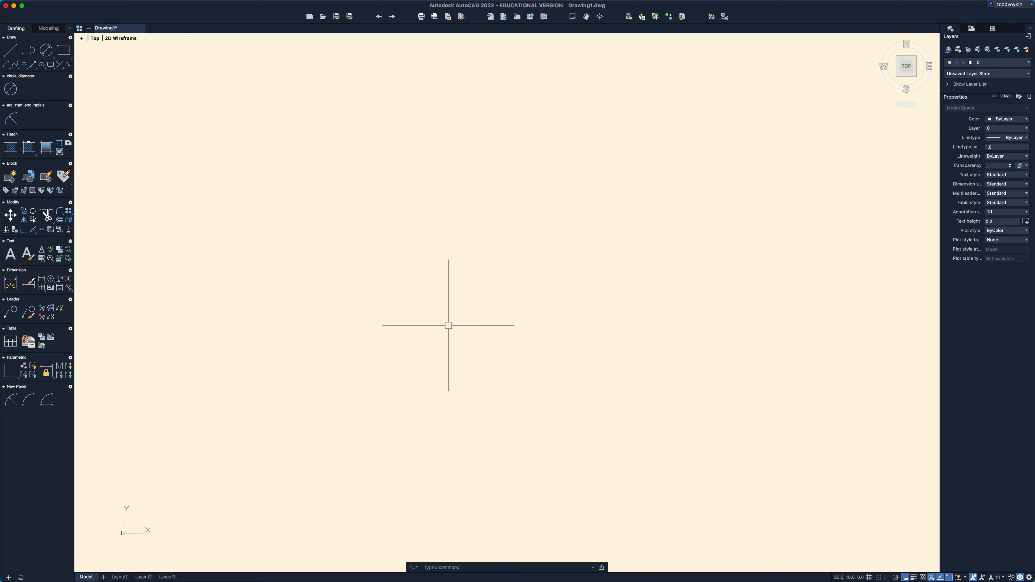
# Step: Set the insertion scale units of the new AutoCAD drawing to Millimeters with the UNITS command
pyautogui.write('unite')
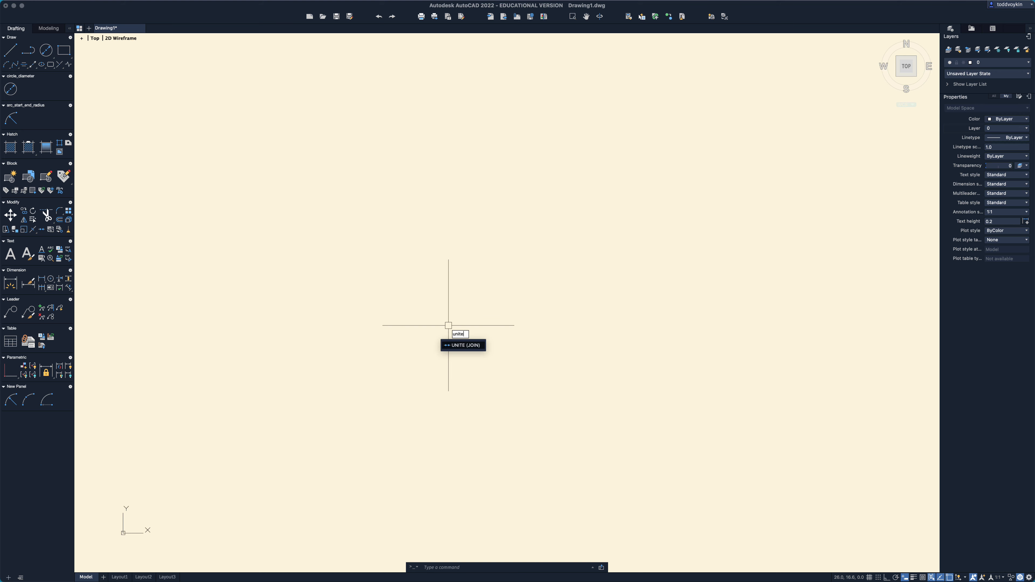
pyautogui.press('BackSpace')
pyautogui.write('s')
pyautogui.press('Return')
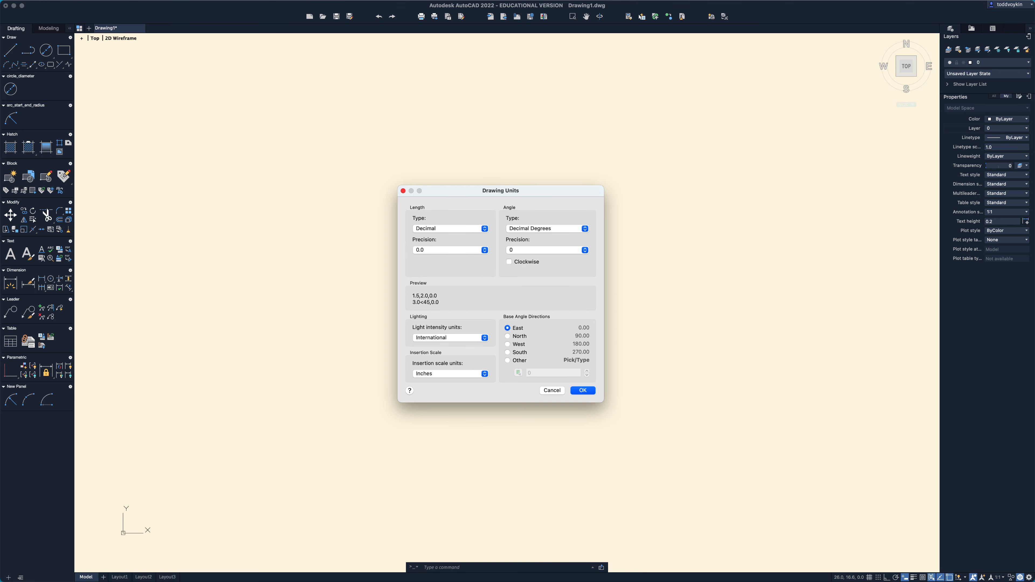
pyautogui.click(431, 252)
pyautogui.click(431, 251)
pyautogui.click(450, 374)
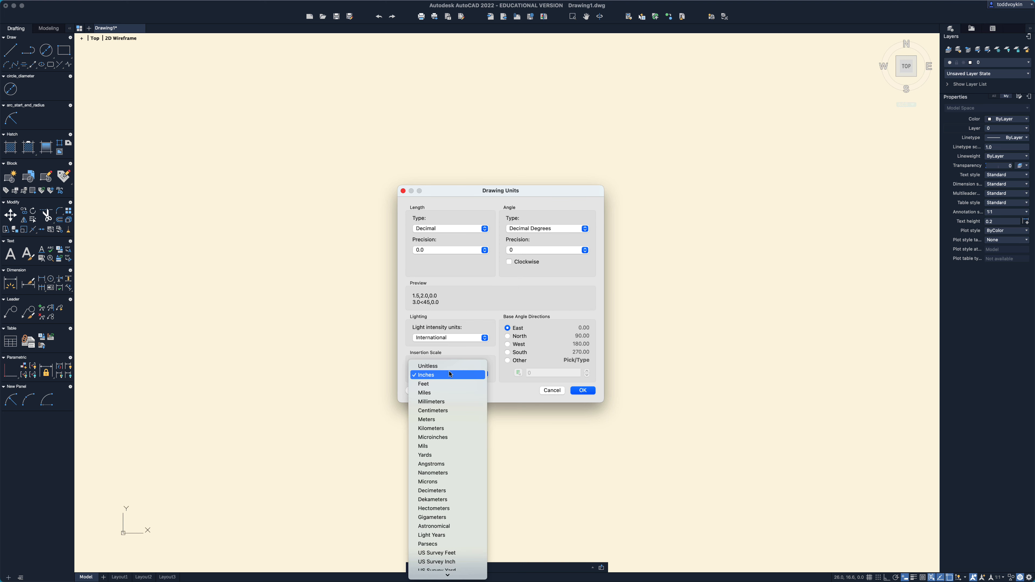
pyautogui.click(440, 403)
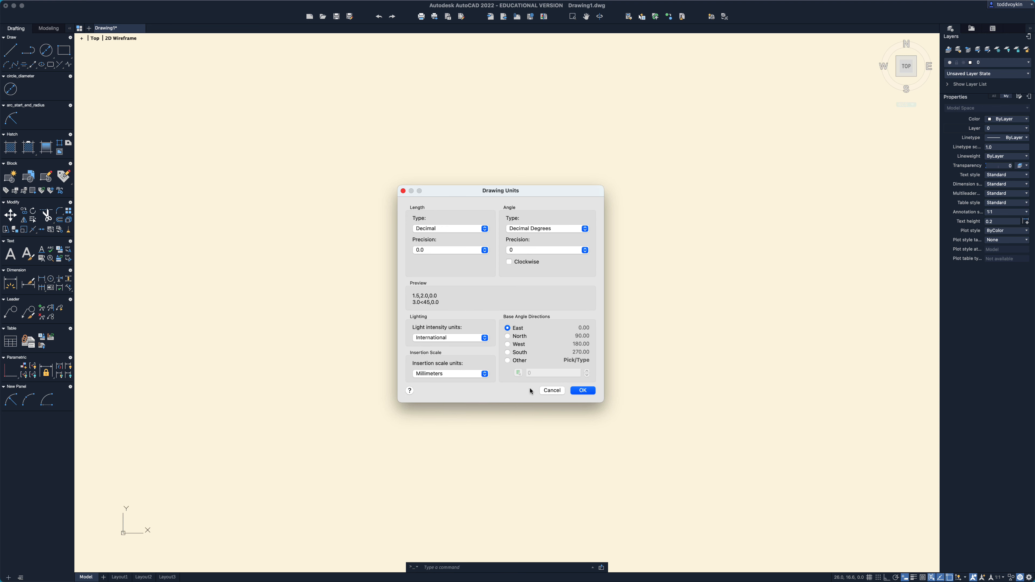
pyautogui.click(583, 390)
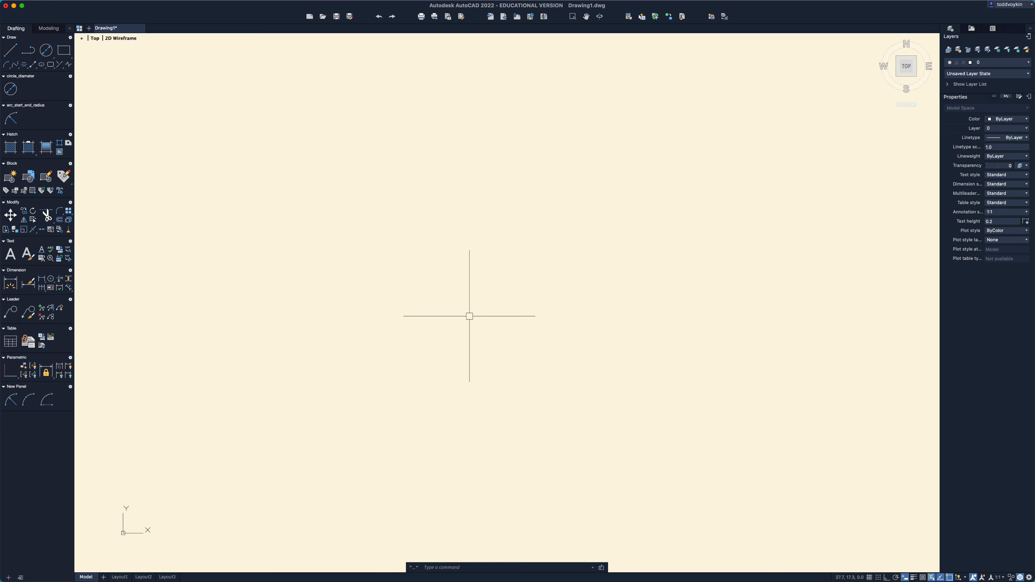
# Step: Set the model space limits from lower-left corner 0,0 to upper-right corner 2000,2000
pyautogui.write('limist')
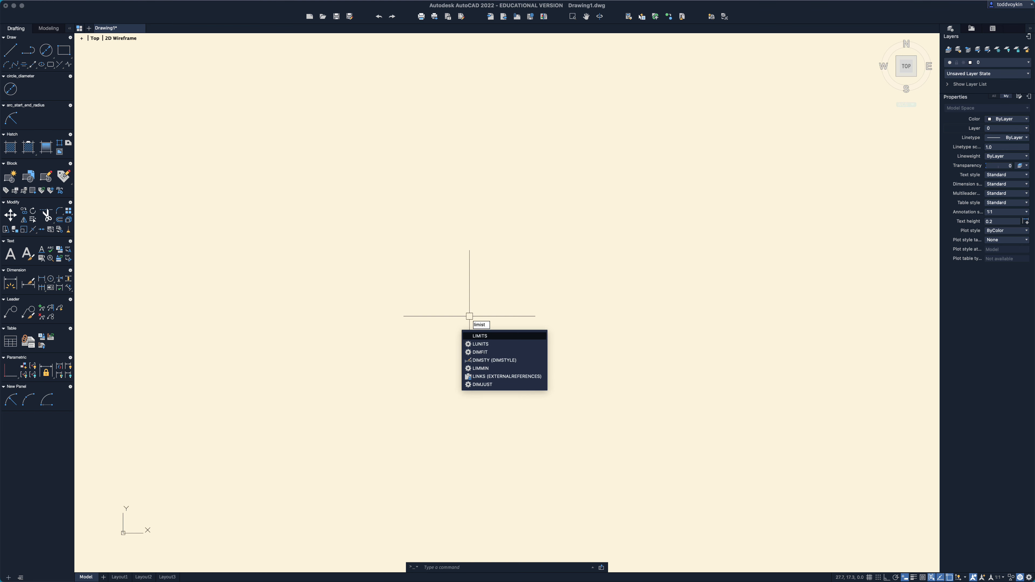
pyautogui.press('BackSpace')
pyautogui.press('BackSpace')
pyautogui.write('ts')
pyautogui.press('Return')
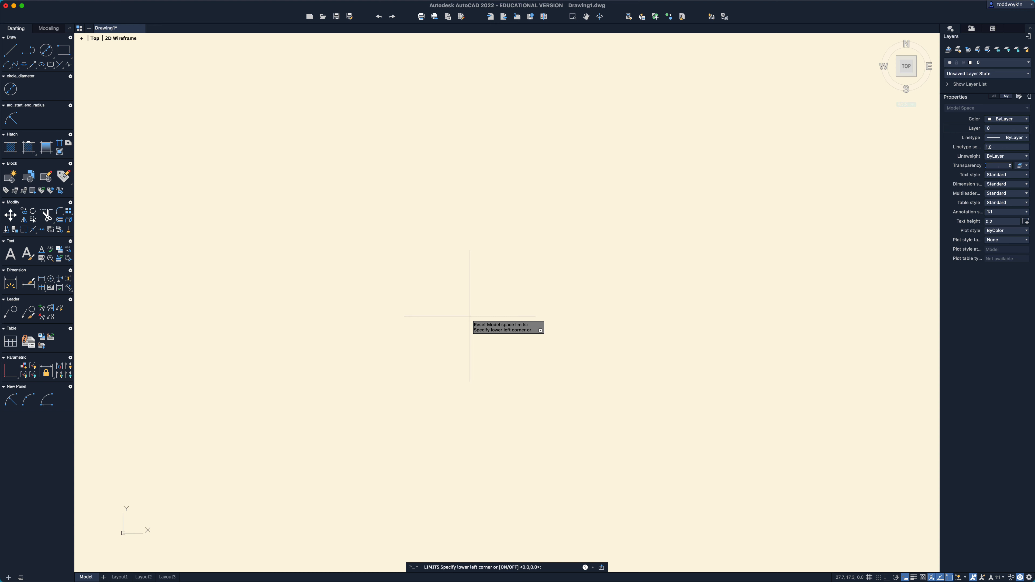
pyautogui.write('0,0')
pyautogui.press('Return')
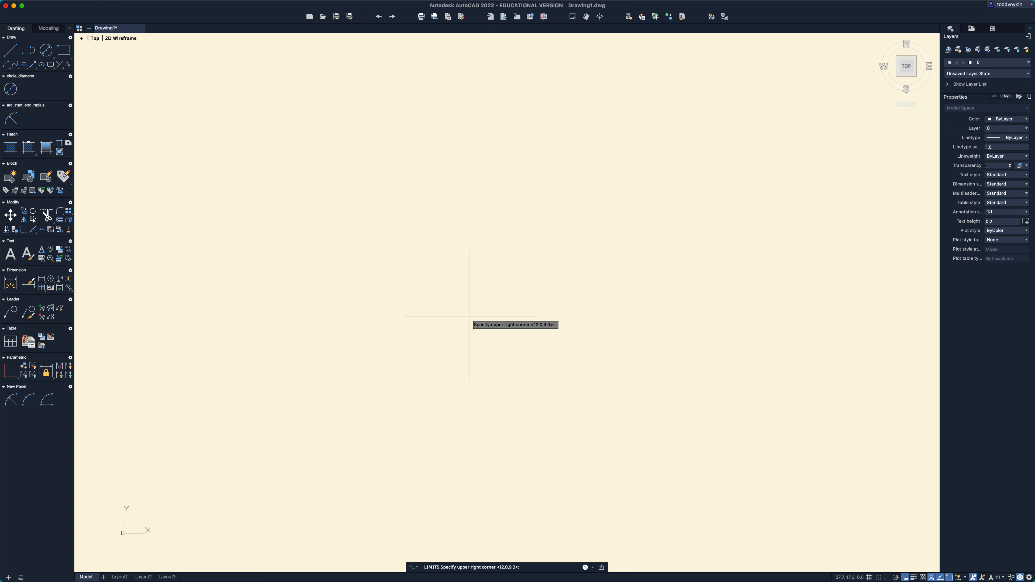
pyautogui.write('2000,1000')
pyautogui.press('Return')
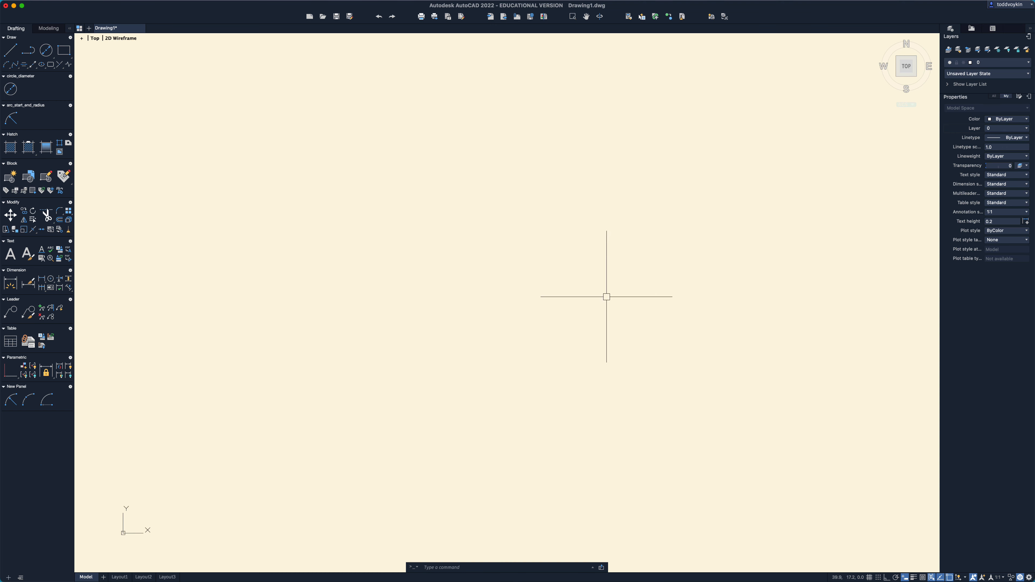
# Step: Turn on the grid display in the drawing area
pyautogui.click(869, 578)
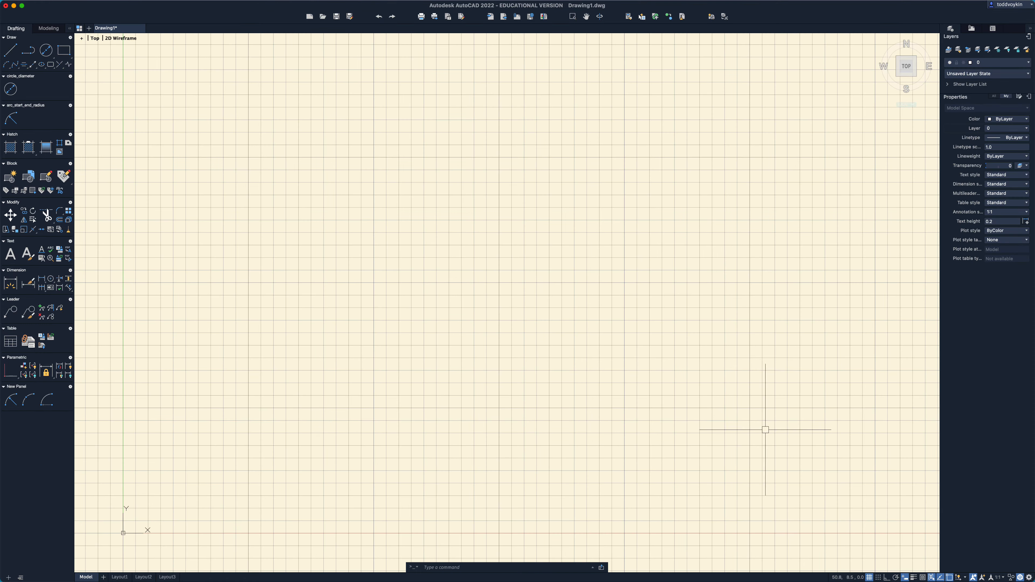
pyautogui.scroll(-5, 677, 343)
pyautogui.scroll(-5, 673, 347)
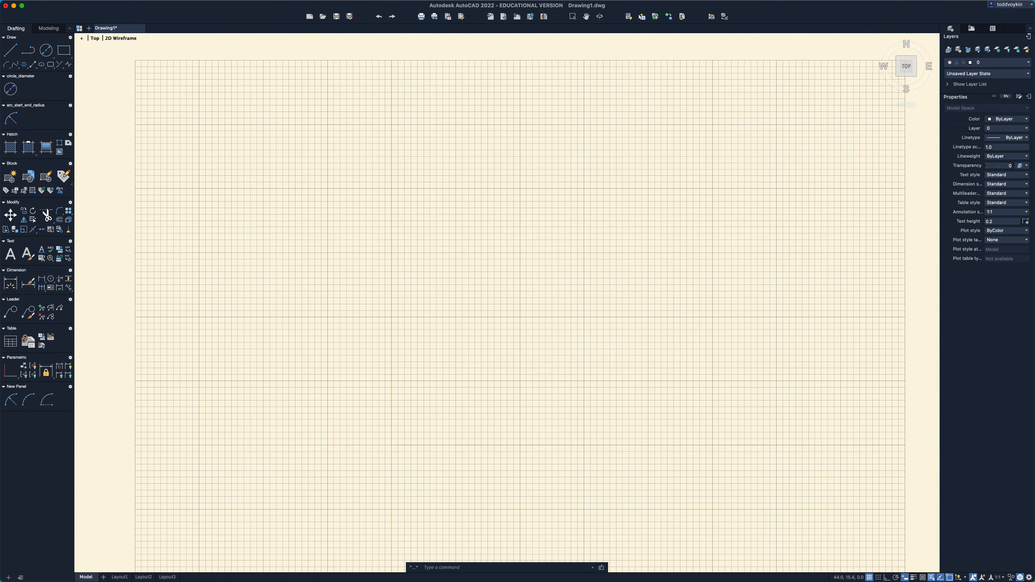
pyautogui.scroll(8, 674, 346)
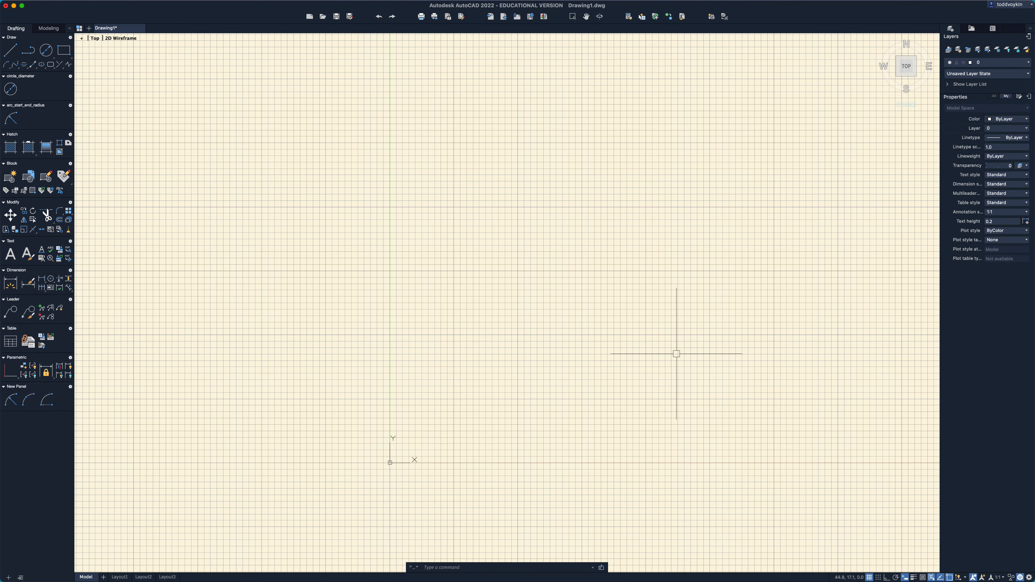
pyautogui.moveTo(677, 354)
pyautogui.mouseDown(button='middle')
pyautogui.moveTo(559, 354)
pyautogui.moveTo(481, 377)
pyautogui.mouseUp(button='middle')
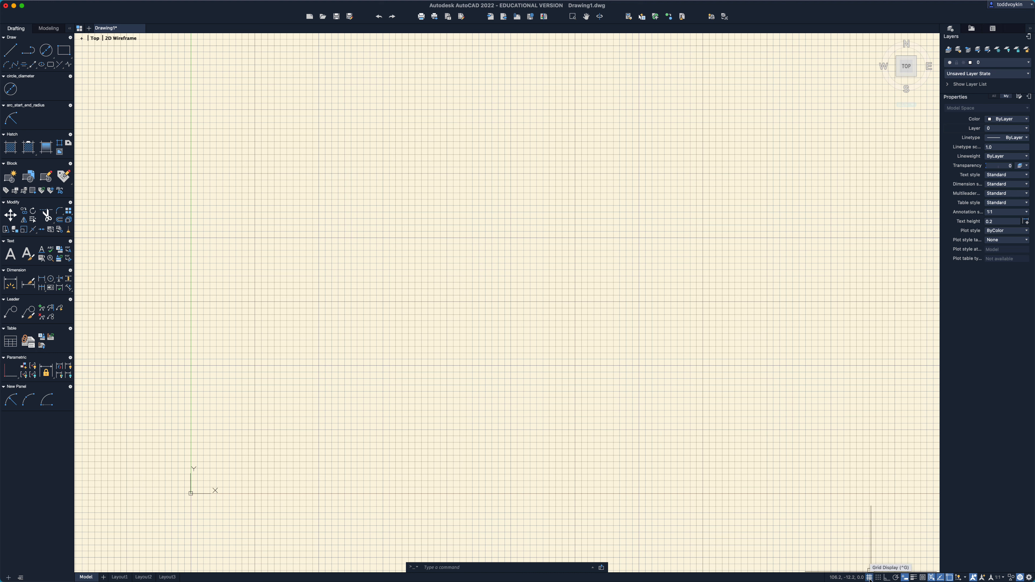
# Step: Disable displaying the grid beyond the limits in the drafting settings
pyautogui.rightClick(870, 580)
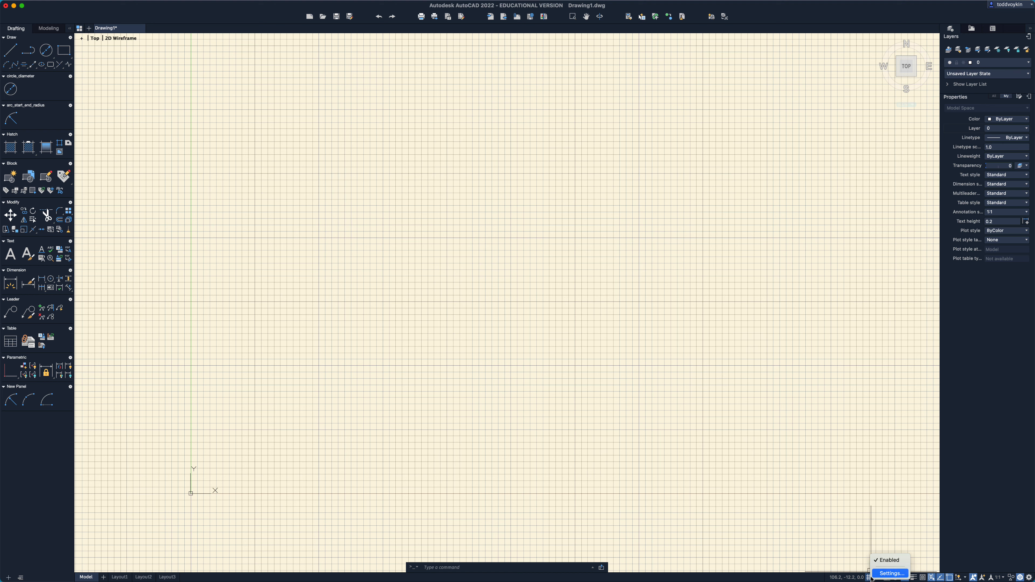
pyautogui.click(882, 575)
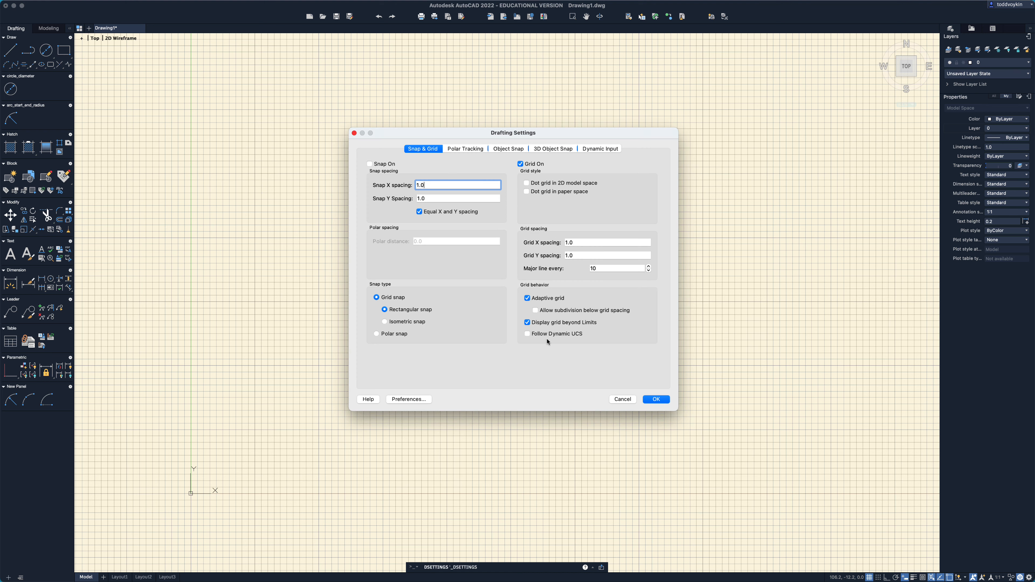
pyautogui.click(528, 322)
pyautogui.click(526, 323)
pyautogui.click(527, 322)
pyautogui.click(657, 399)
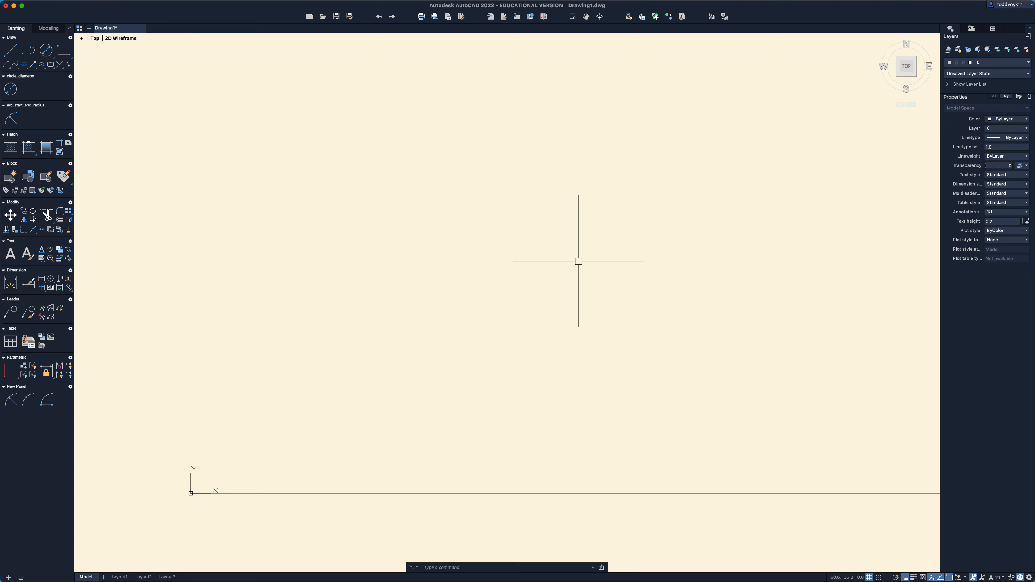
# Step: Examine the full extent of the grid bounded by the drawing limits
pyautogui.scroll(-5, 579, 261)
pyautogui.moveTo(605, 240); pyautogui.dragTo(355, 391, button='middle')
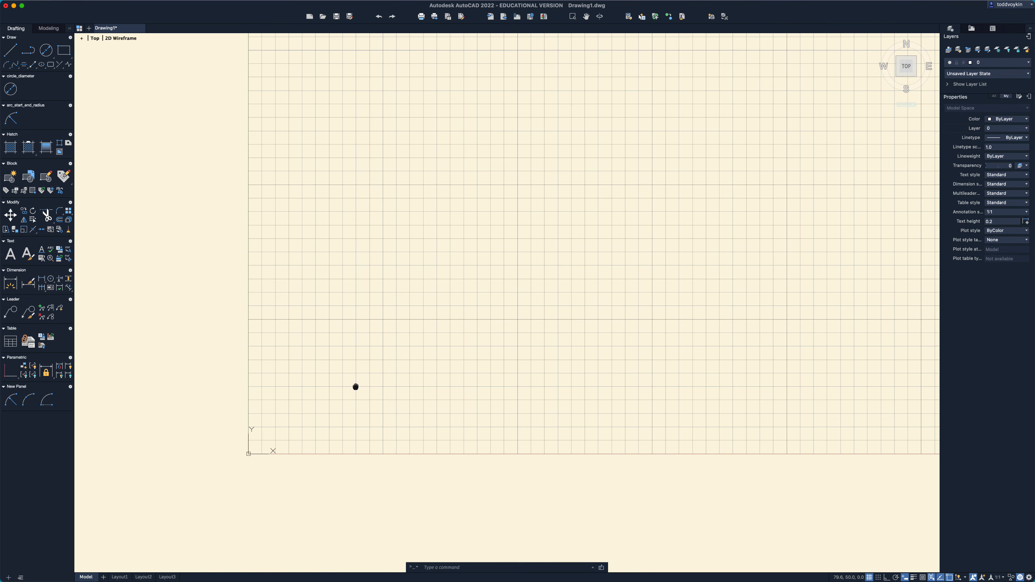
pyautogui.middleClick(448, 332)
pyautogui.middleClick(448, 331)
pyautogui.scroll(-2, 448, 331)
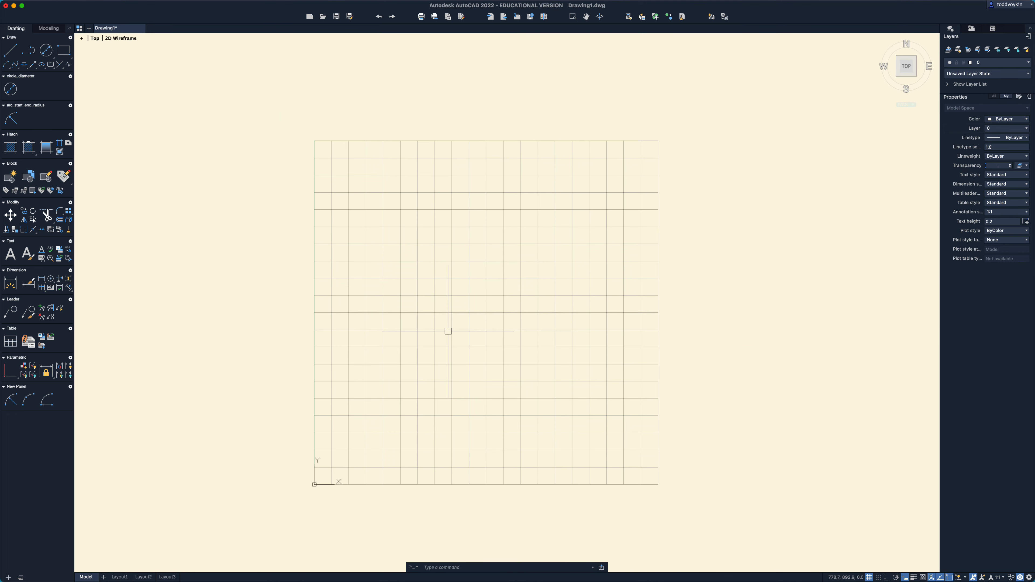
pyautogui.moveTo(448, 331); pyautogui.dragTo(458, 319, button='middle')
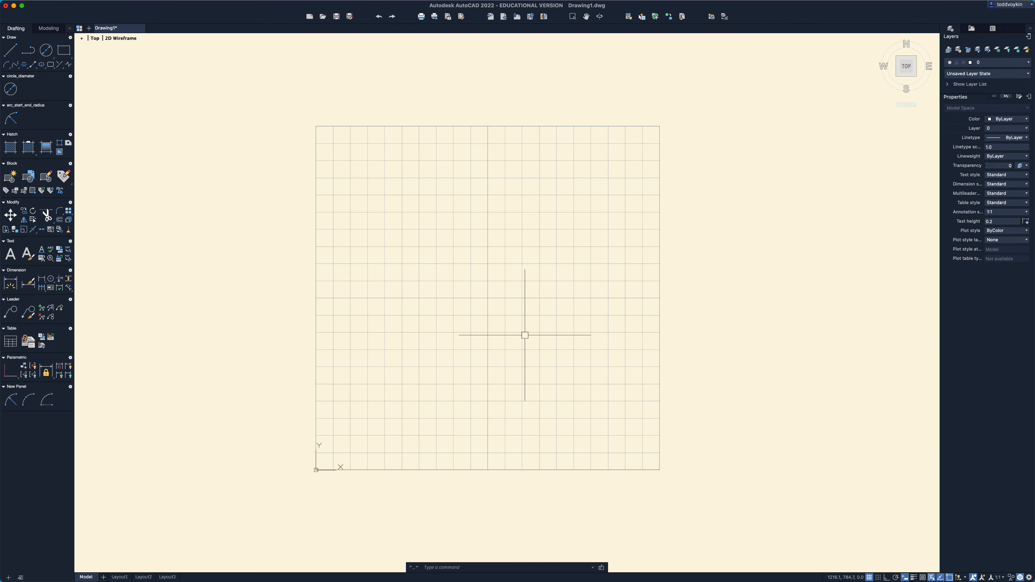
# Step: Use Zoom All to bring the complete limits area into view, with some margin around the grid
pyautogui.scroll(15, 525, 335)
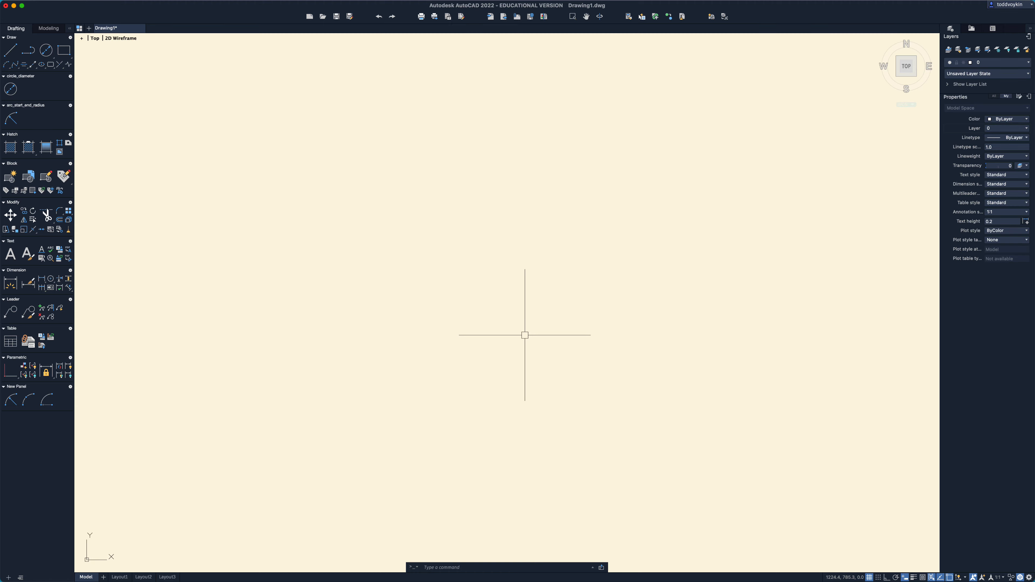
pyautogui.write('z')
pyautogui.press('Return')
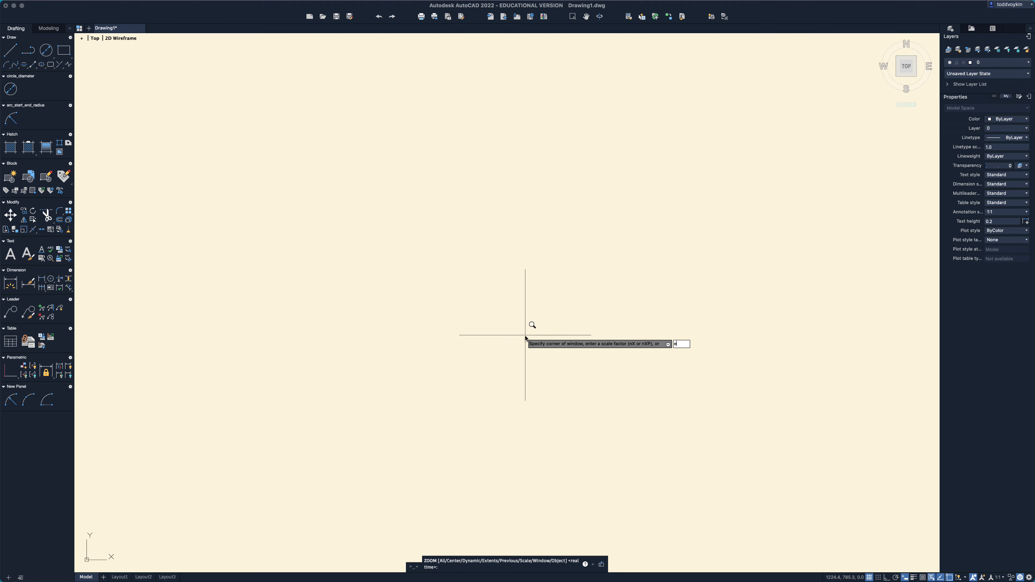
pyautogui.write('a')
pyautogui.press('Return')
pyautogui.scroll(-2, 525, 335)
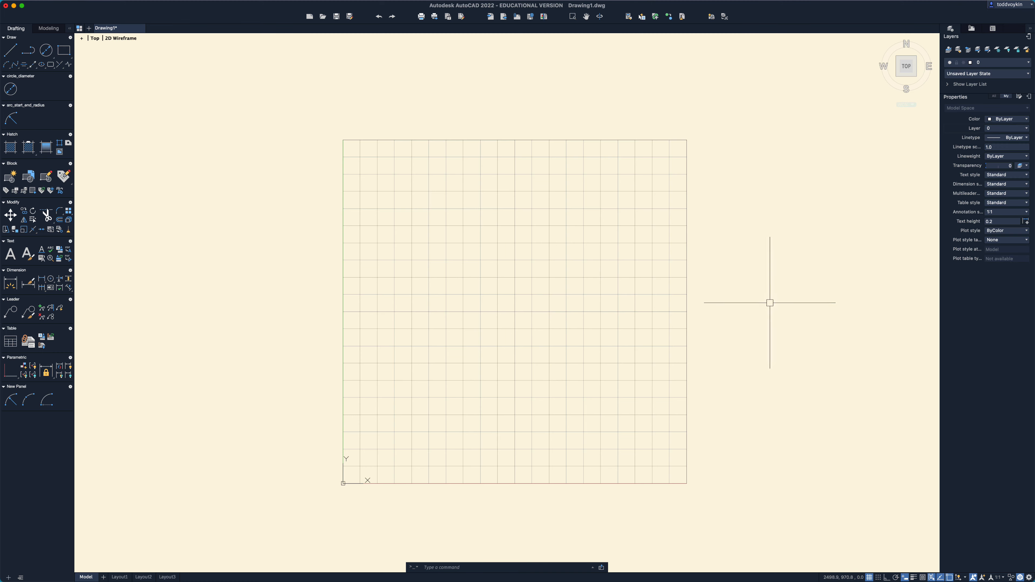
pyautogui.moveTo(770, 363); pyautogui.dragTo(744, 363, button='middle')
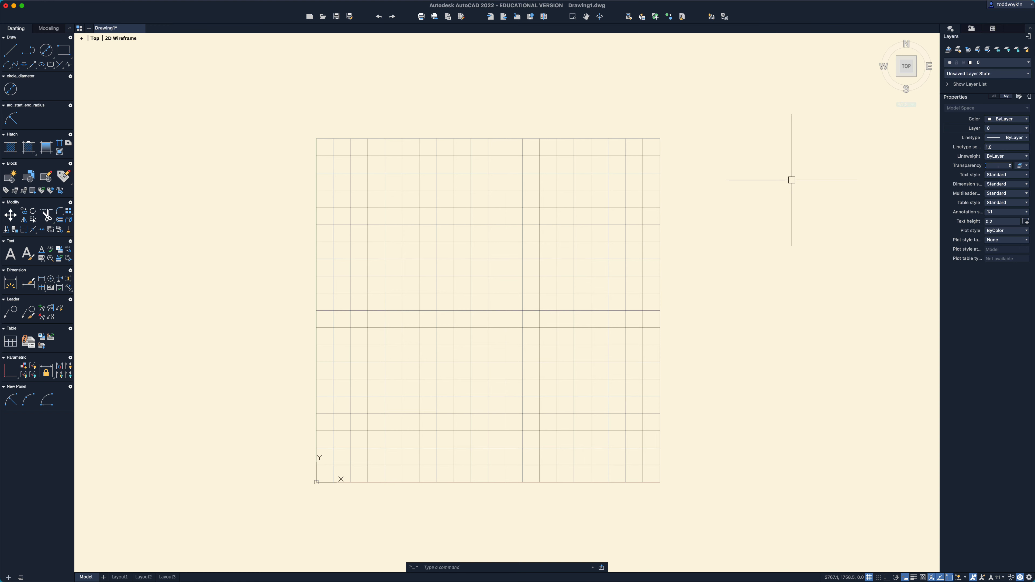
# Step: Undock the Layers palette with its layer list and enlarge it over the drawing area until the layer columns are readable
pyautogui.click(1000, 130)
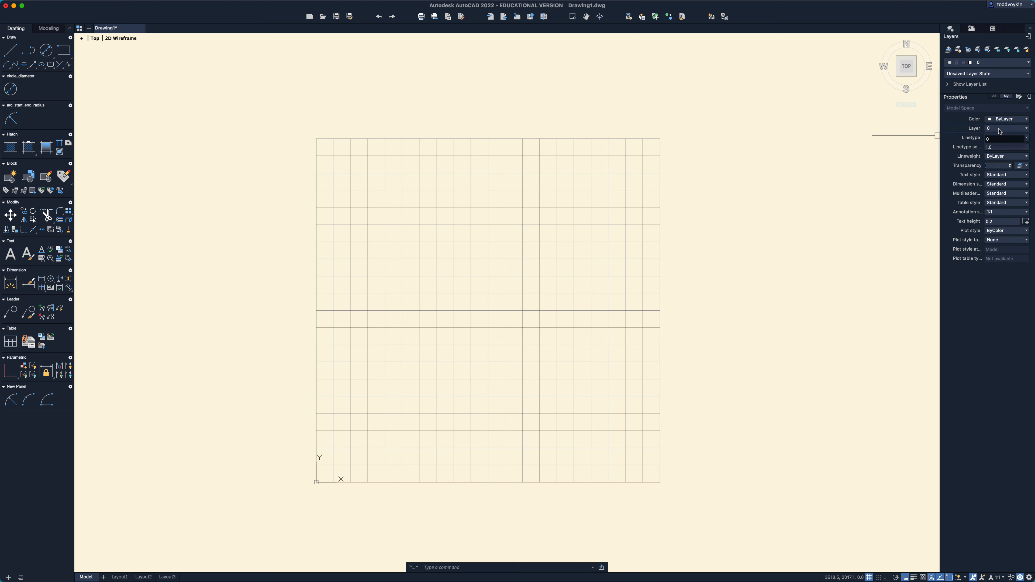
pyautogui.click(999, 130)
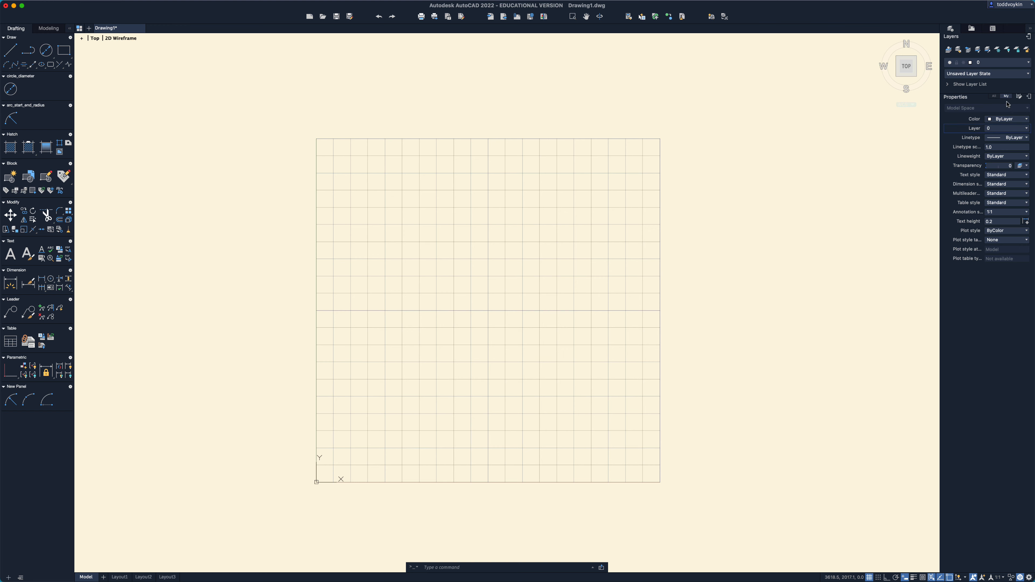
pyautogui.click(1029, 37)
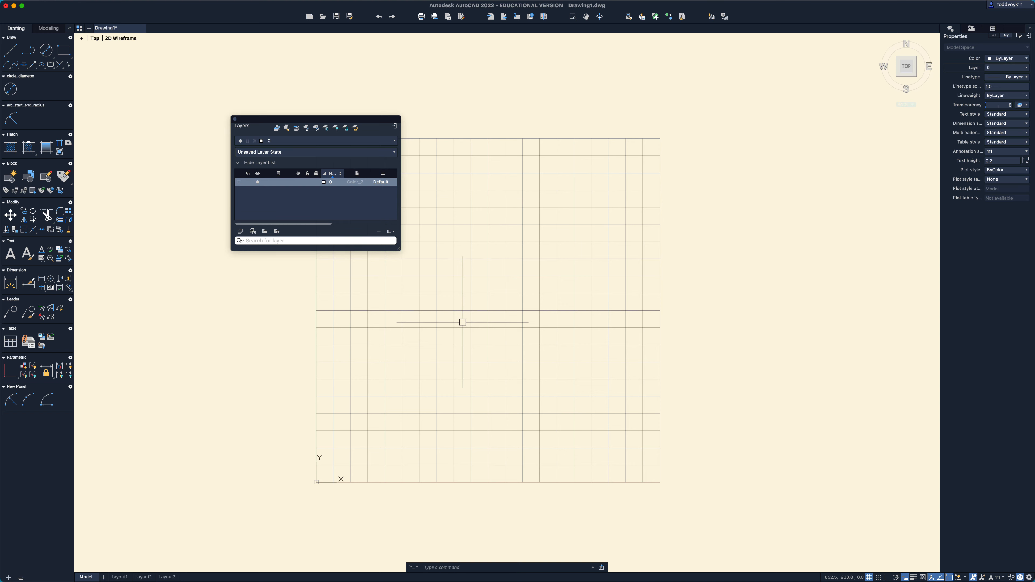
pyautogui.moveTo(273, 123); pyautogui.dragTo(222, 108)
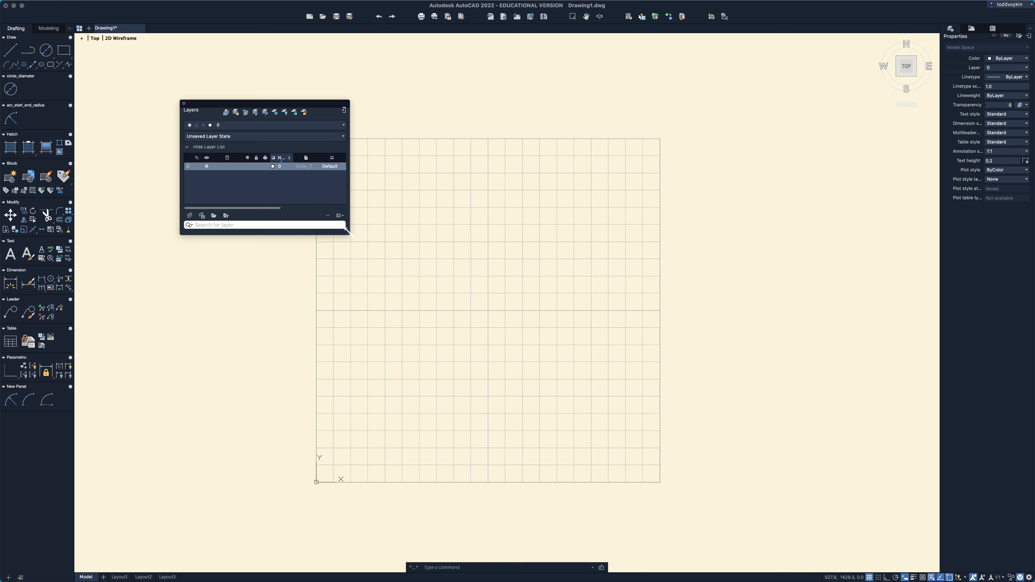
pyautogui.moveTo(346, 231); pyautogui.dragTo(660, 385)
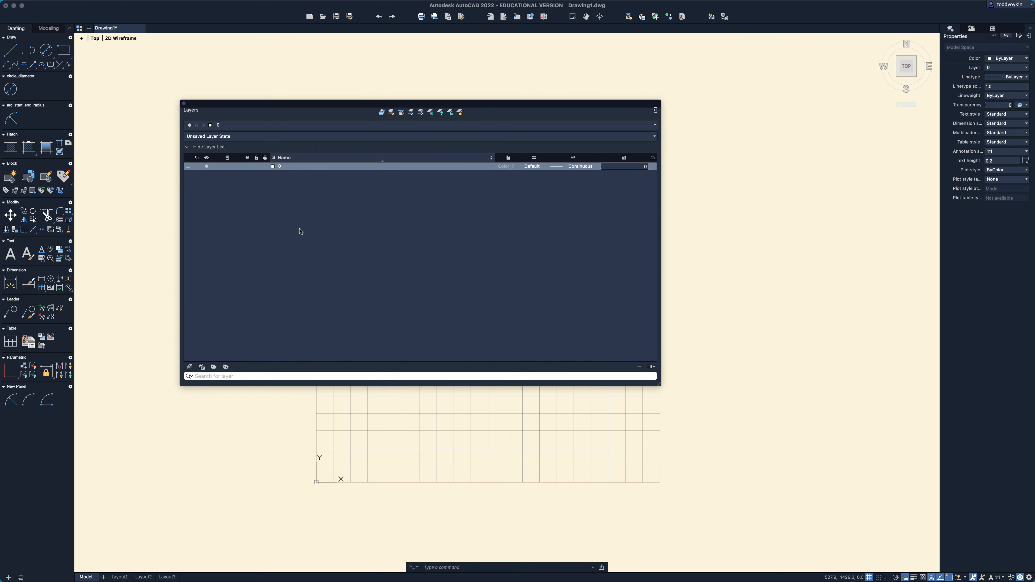
# Step: Create a new layer named CENTER with index color 84 and a lineweight of 0.18 mm
pyautogui.click(190, 367)
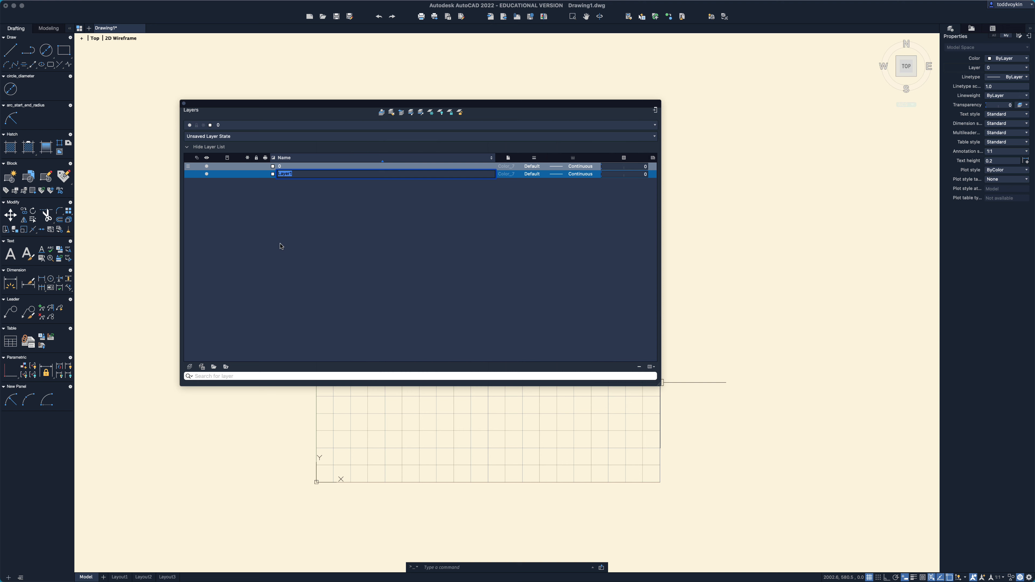
pyautogui.write('CENTER')
pyautogui.press('Return')
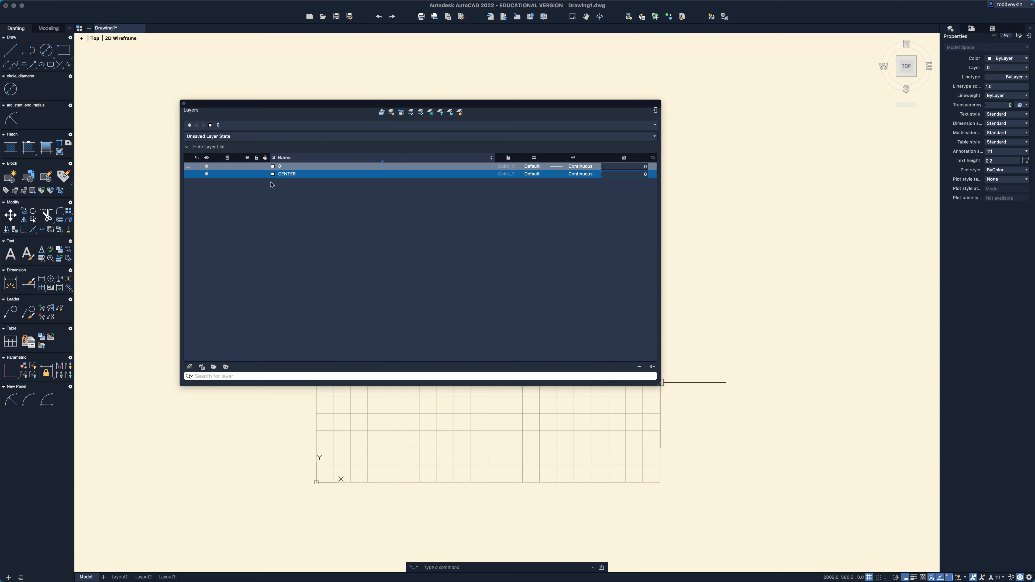
pyautogui.click(274, 174)
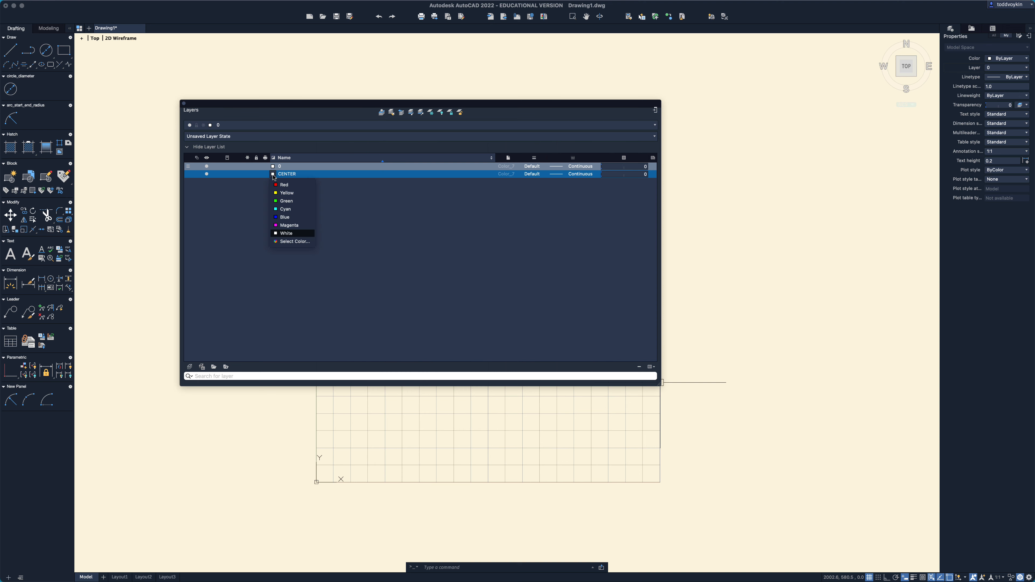
pyautogui.click(292, 241)
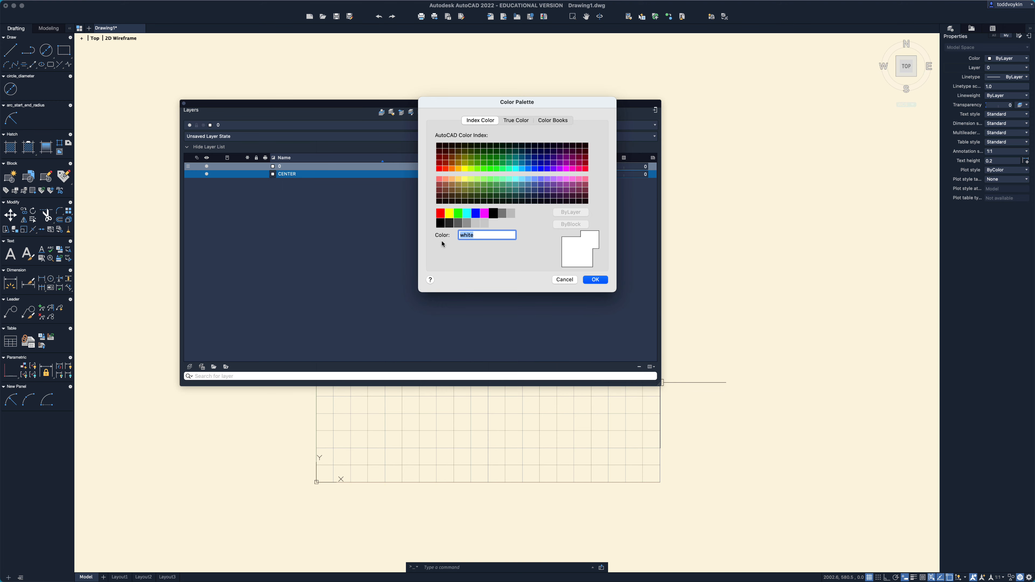
pyautogui.write('84')
pyautogui.press('Return')
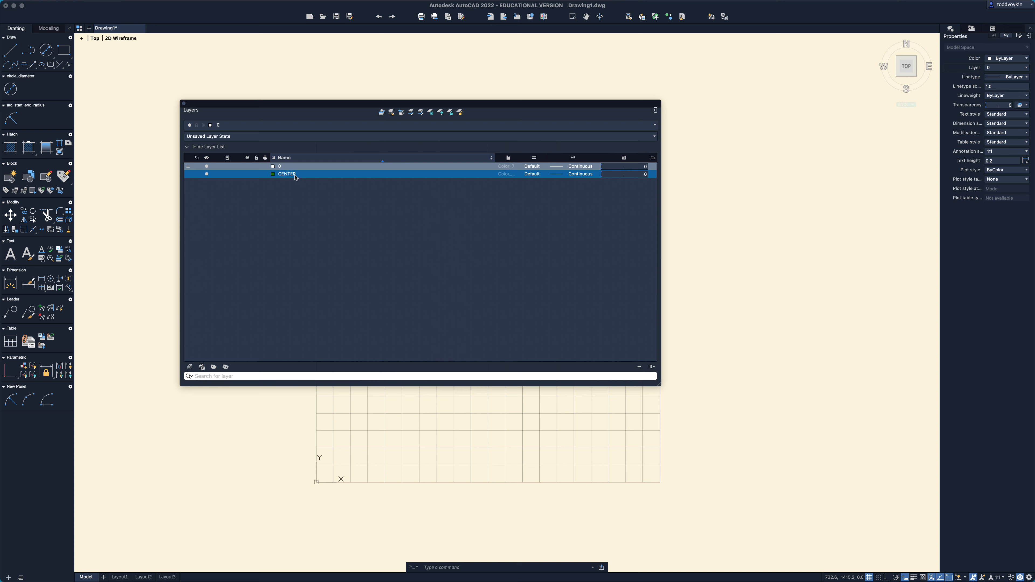
pyautogui.click(543, 174)
pyautogui.click(533, 175)
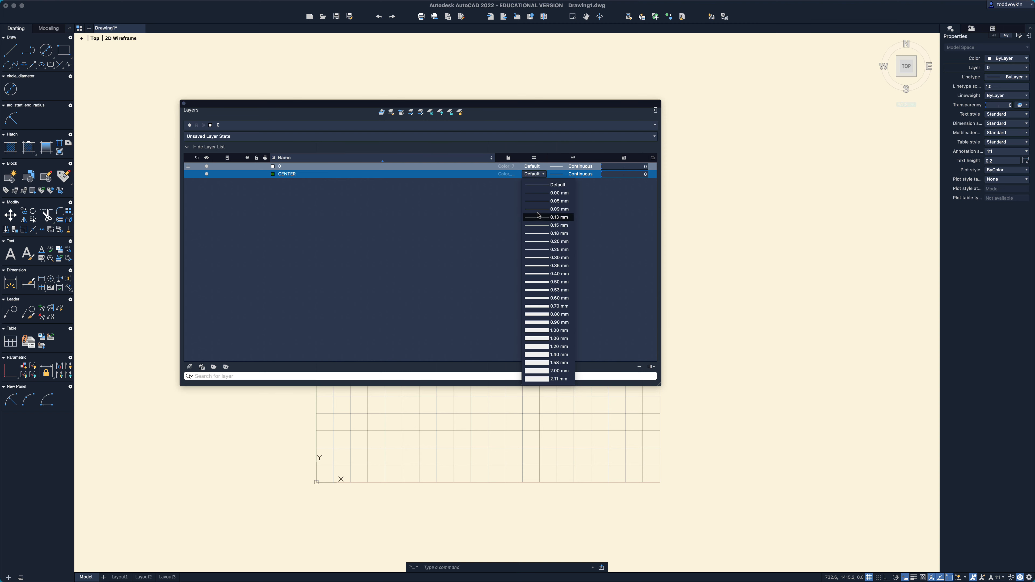
pyautogui.click(534, 234)
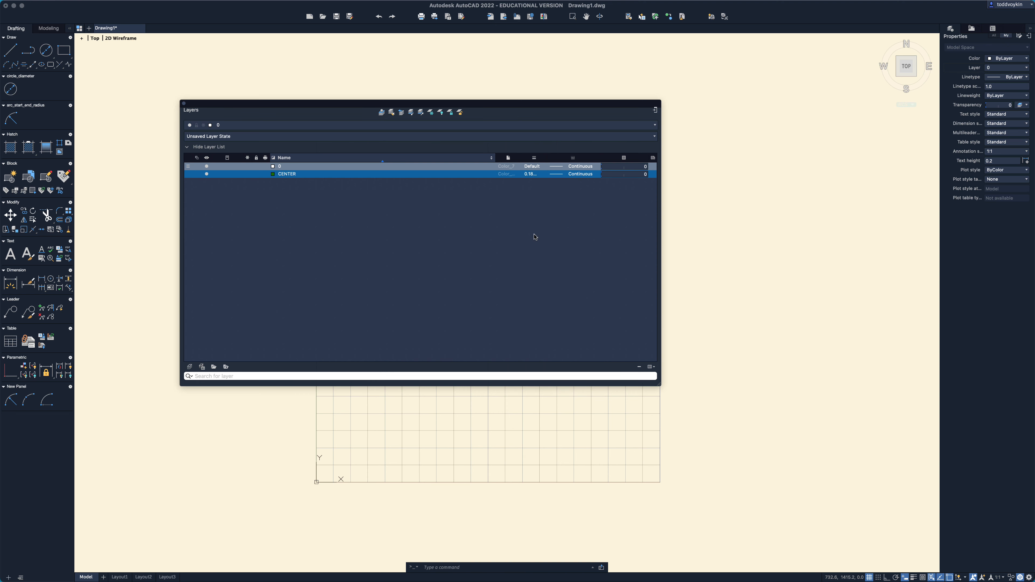
# Step: Load the CENTER linetype from acad.lin and assign it to the CENTER layer
pyautogui.click(577, 176)
pyautogui.click(579, 175)
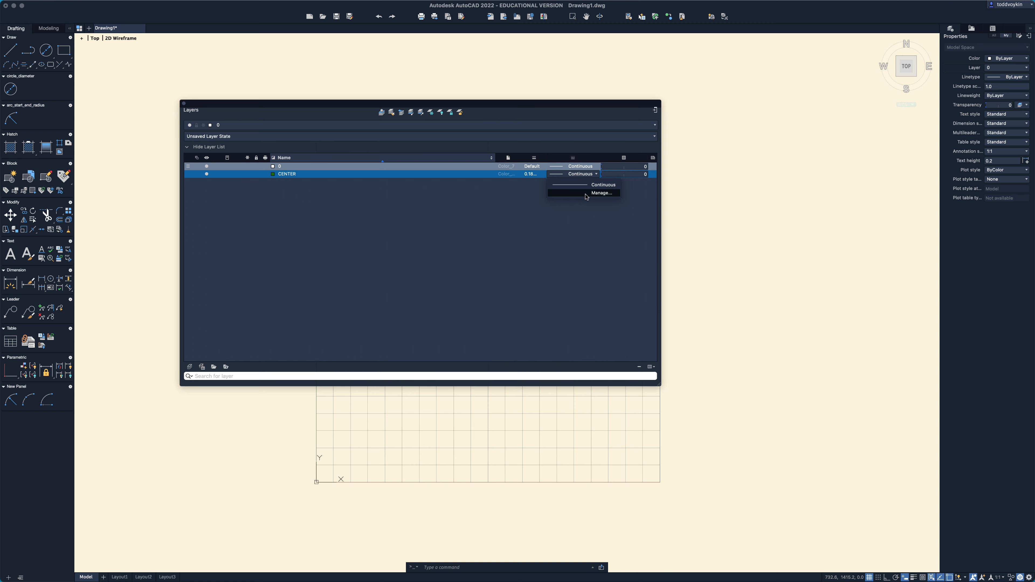
pyautogui.click(601, 193)
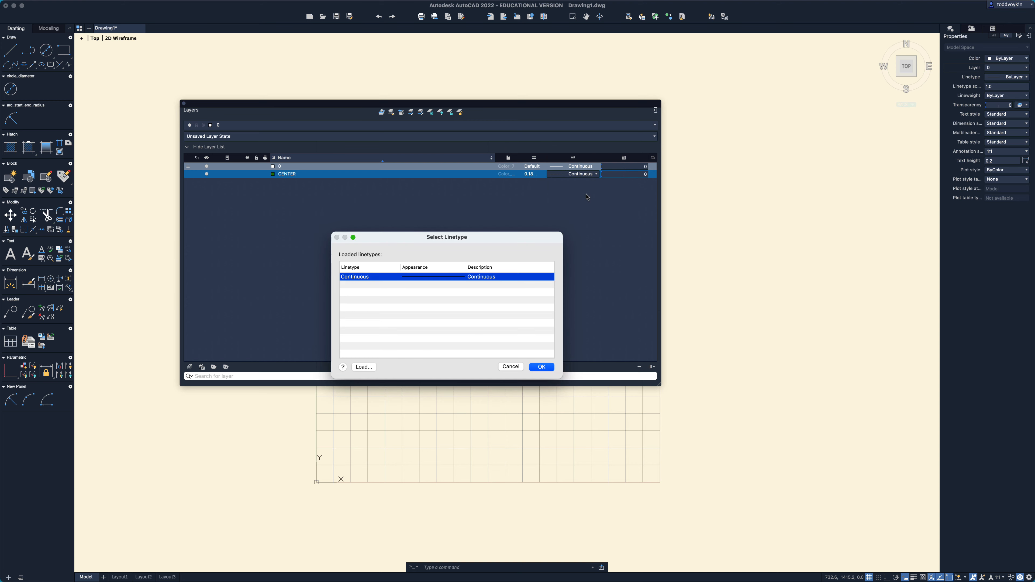
pyautogui.click(364, 367)
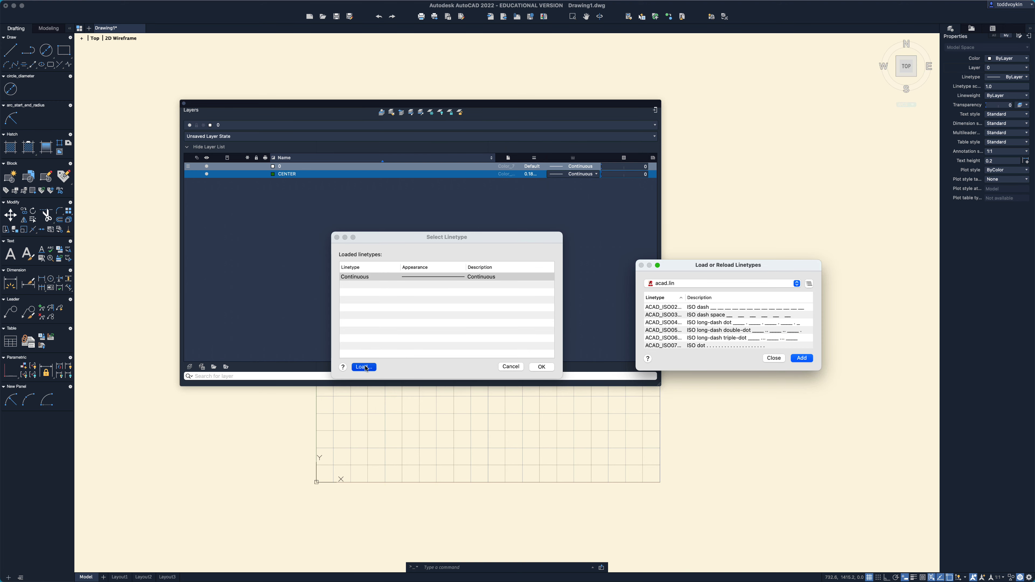
pyautogui.scroll(-5, 684, 311)
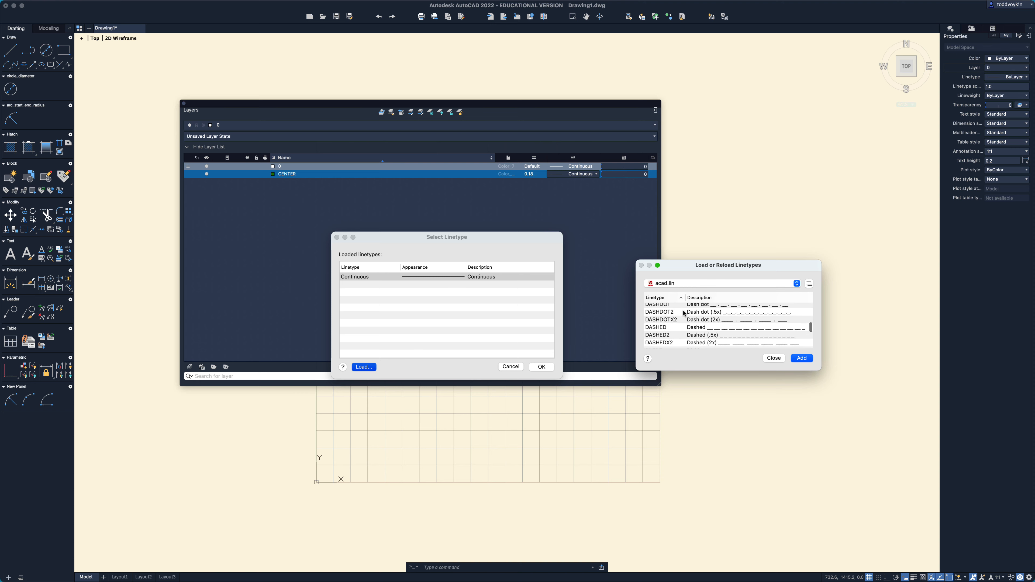
pyautogui.scroll(-3, 683, 313)
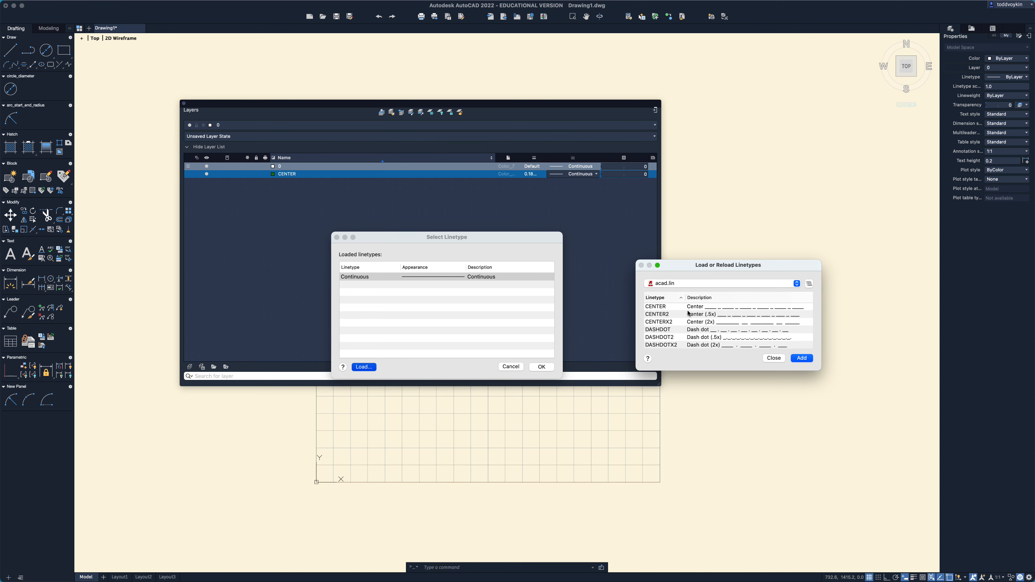
pyautogui.click(691, 310)
pyautogui.click(801, 358)
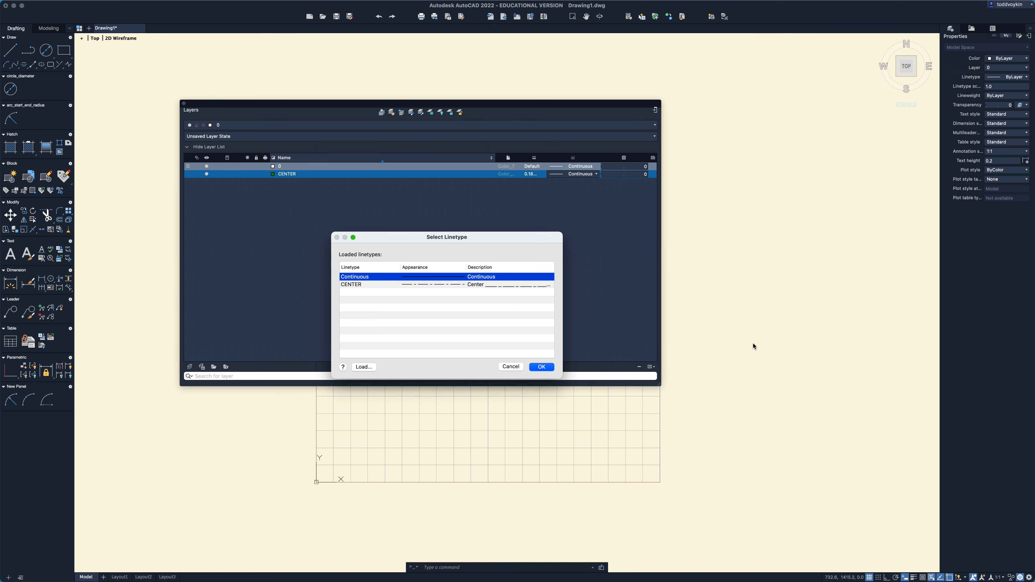
pyautogui.click(358, 285)
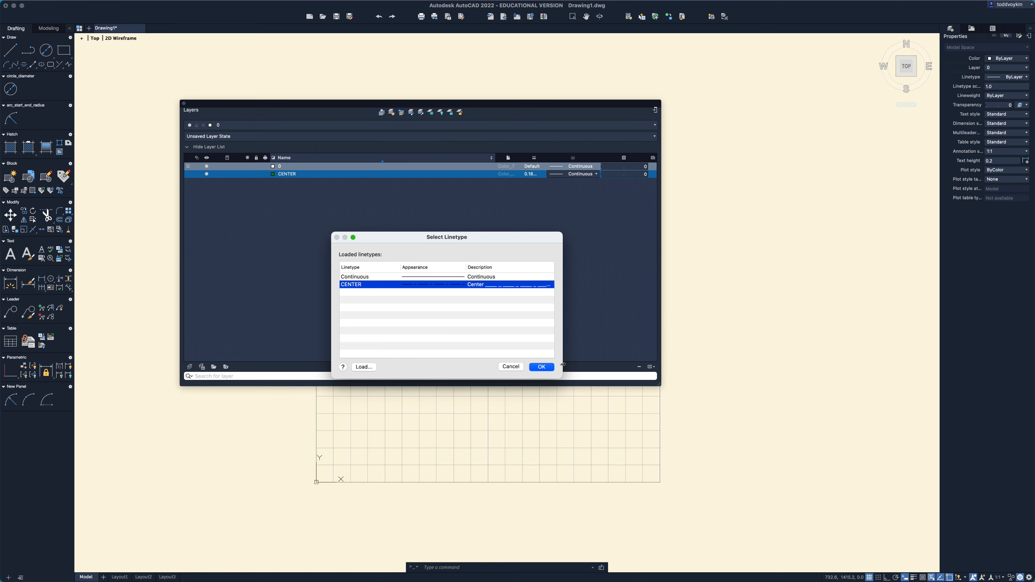
pyautogui.click(548, 368)
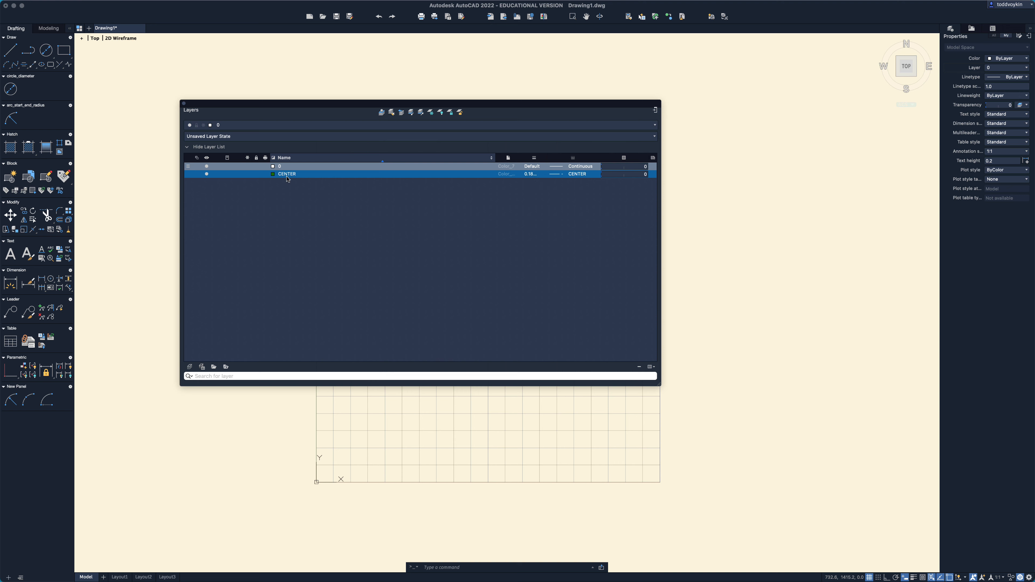
pyautogui.click(274, 174)
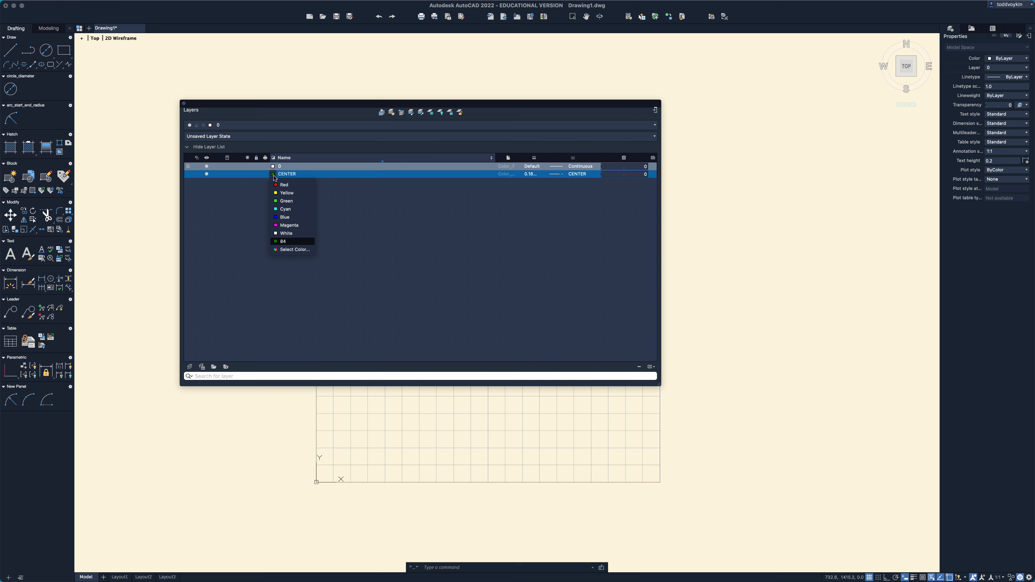
pyautogui.click(274, 177)
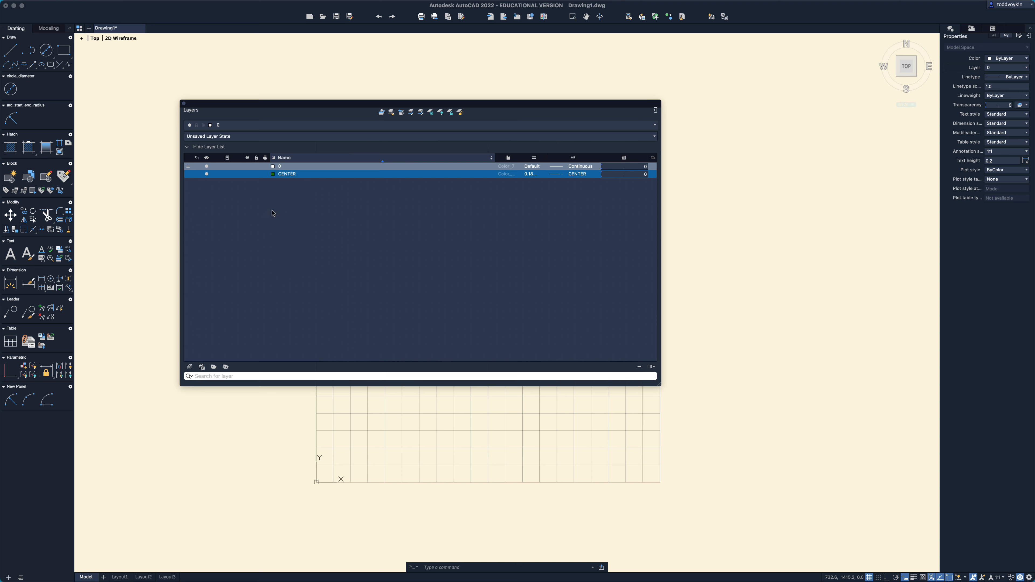
# Step: Create a new layer named CONSTRUCTION and set its color to Magenta
pyautogui.click(190, 367)
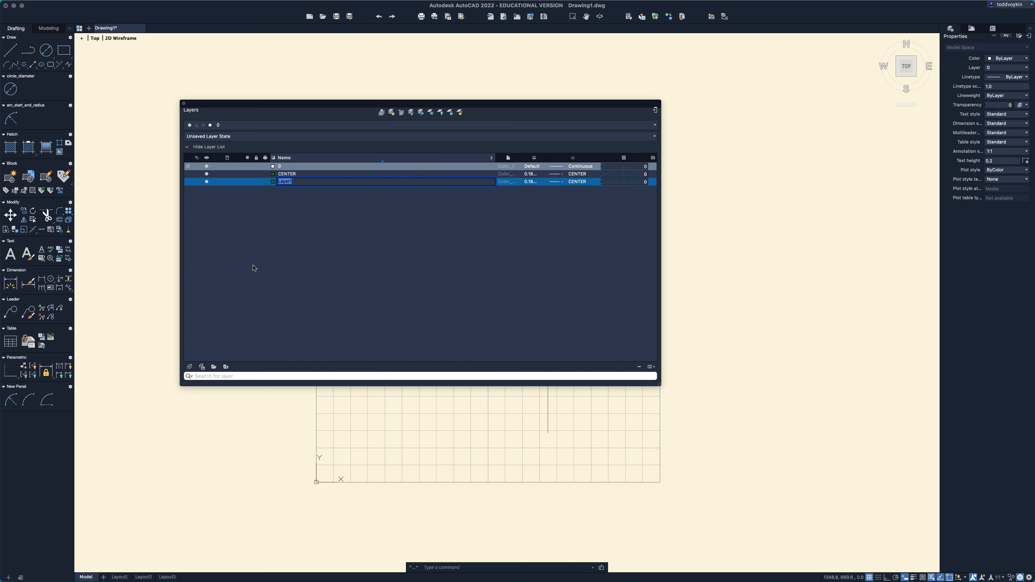
pyautogui.write('CONSTRUCTYIONION')
pyautogui.press('Return')
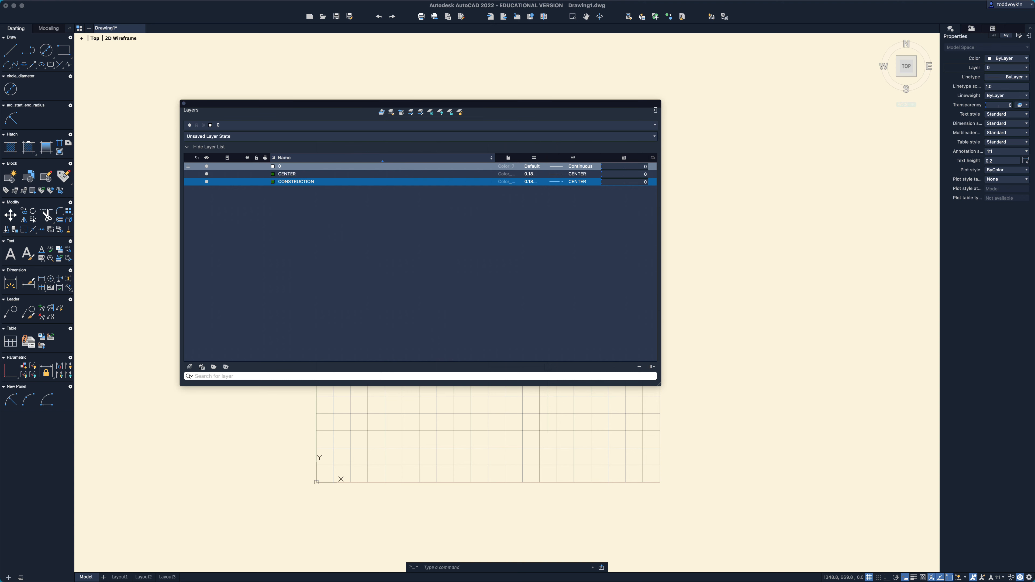
pyautogui.click(273, 182)
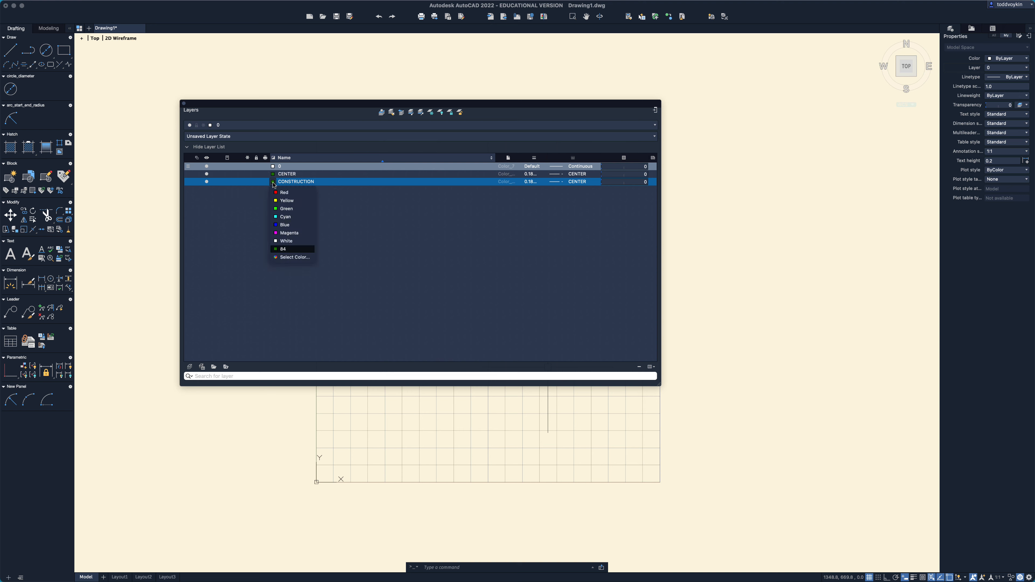
pyautogui.click(289, 233)
# Step: Give the CONSTRUCTION layer a lineweight of 0.09 mm and the Continuous linetype
pyautogui.click(529, 182)
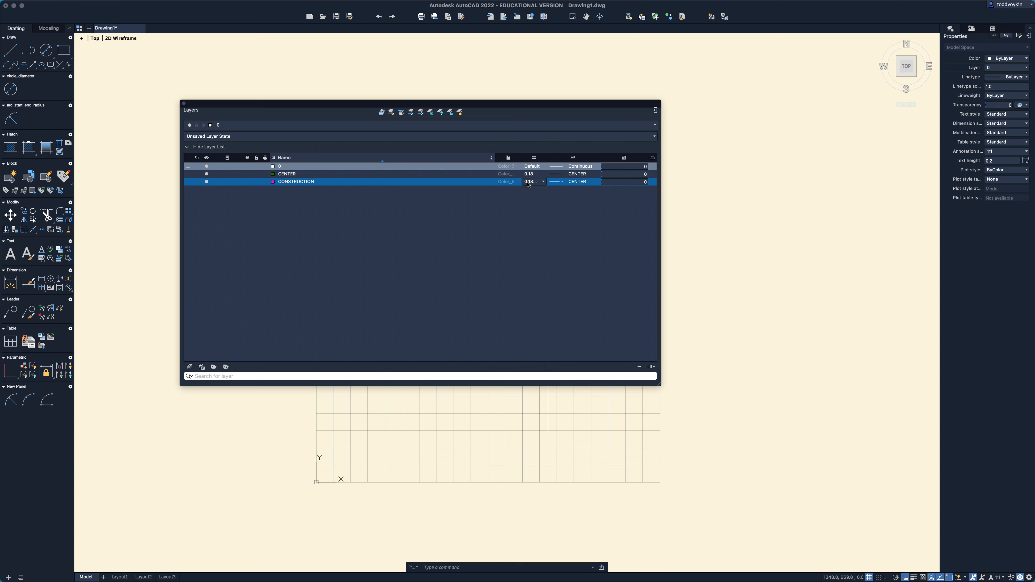
pyautogui.click(547, 216)
pyautogui.click(571, 184)
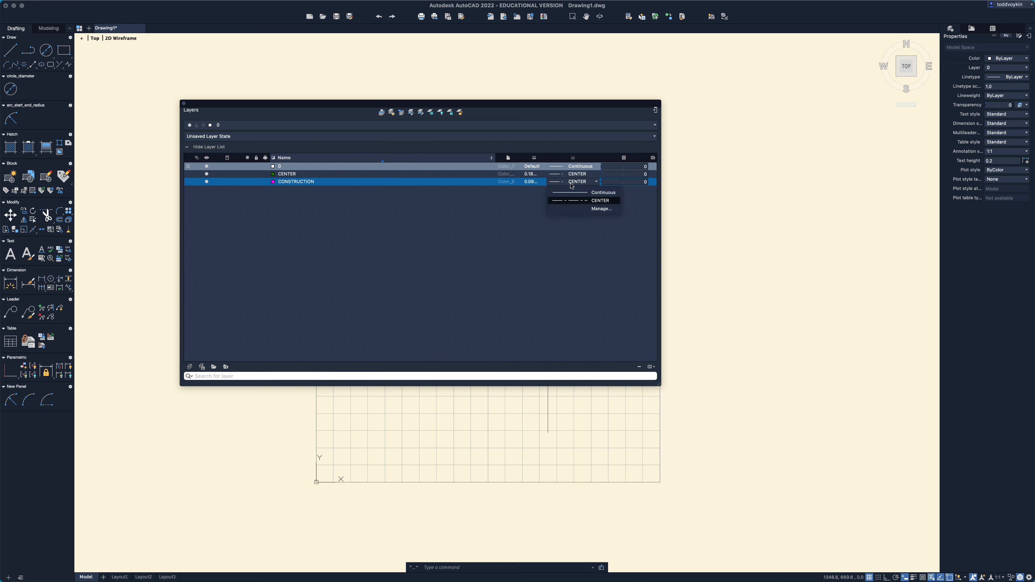
pyautogui.click(580, 192)
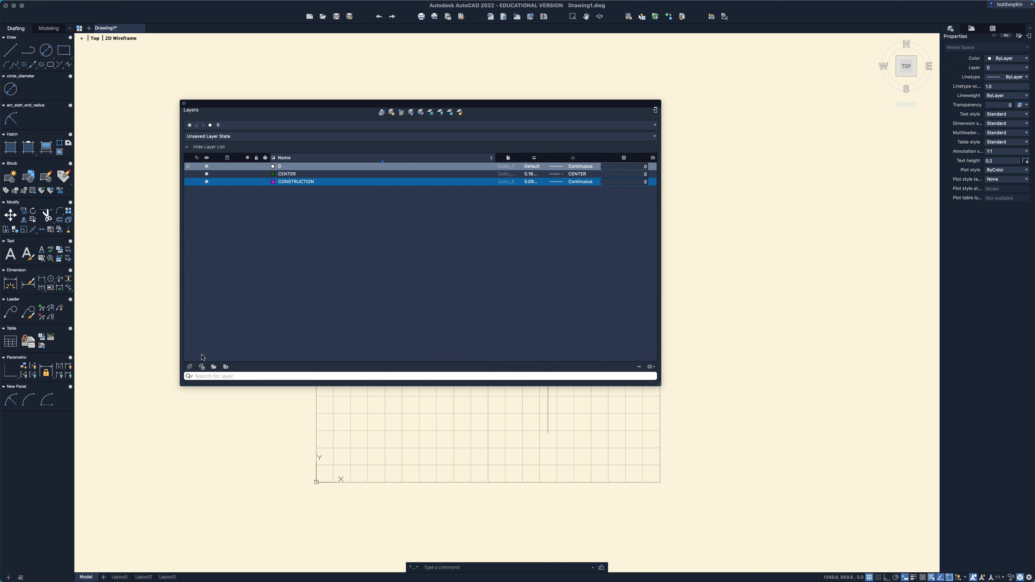
# Step: Create a new layer named HIDDEN with the color Green and a lineweight of 0.18 mm
pyautogui.click(190, 367)
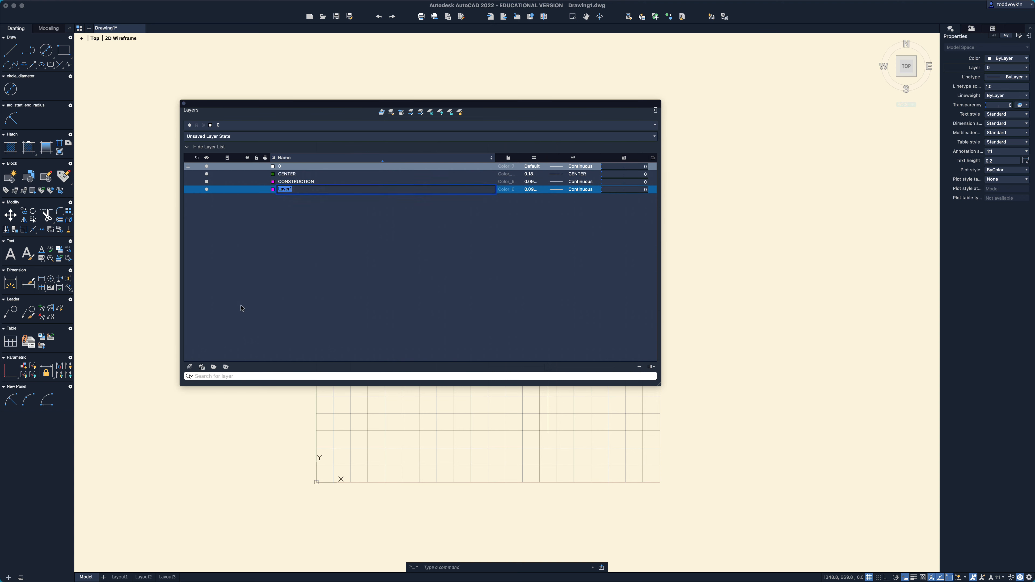
pyautogui.write('HIDDEN')
pyautogui.press('Return')
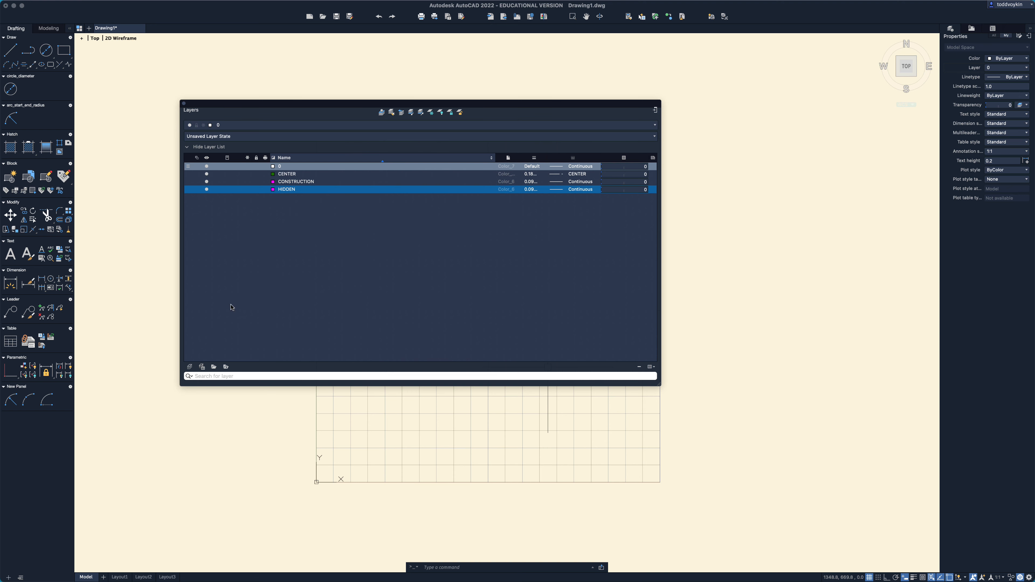
pyautogui.click(272, 189)
pyautogui.click(284, 217)
pyautogui.click(528, 190)
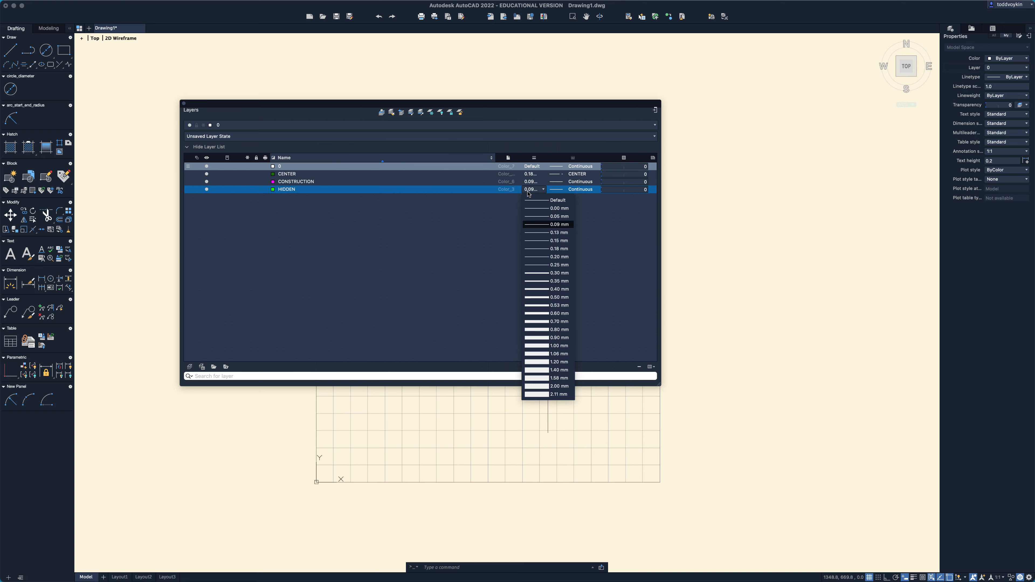
pyautogui.click(546, 249)
# Step: Load the HIDDEN linetype from acad.lin and assign it to the HIDDEN layer
pyautogui.click(574, 189)
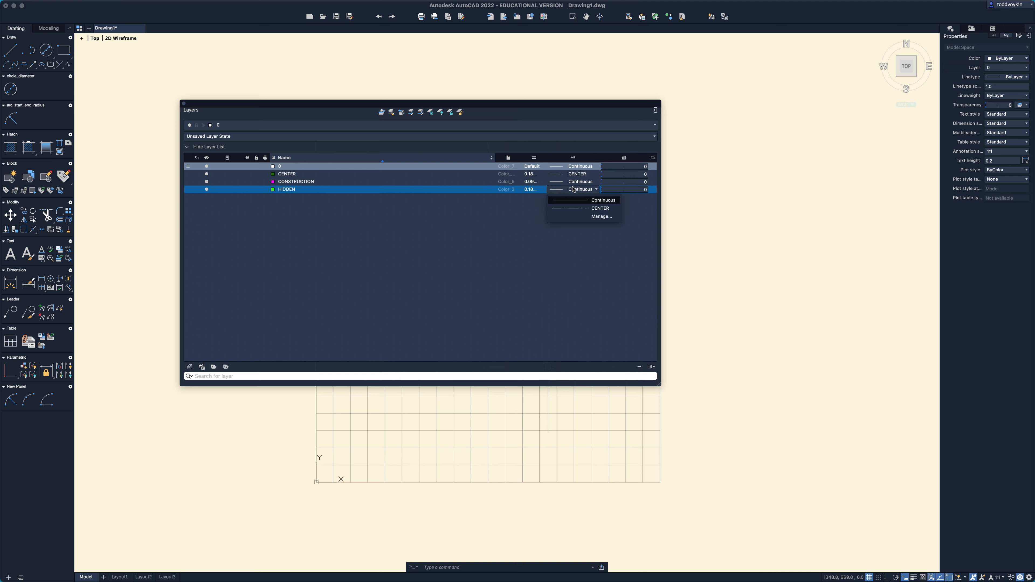
pyautogui.click(587, 217)
pyautogui.click(366, 367)
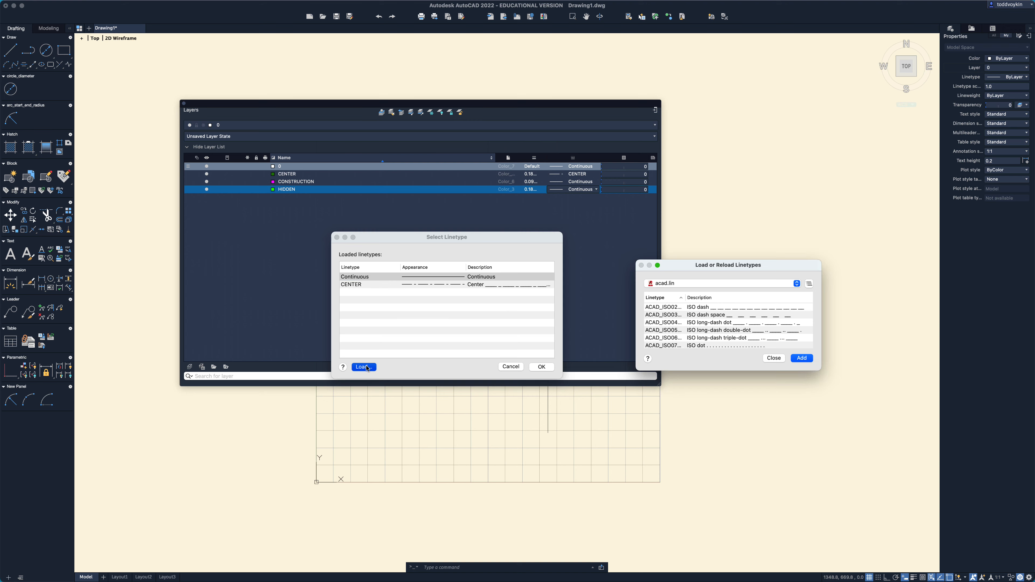
pyautogui.scroll(-15, 767, 337)
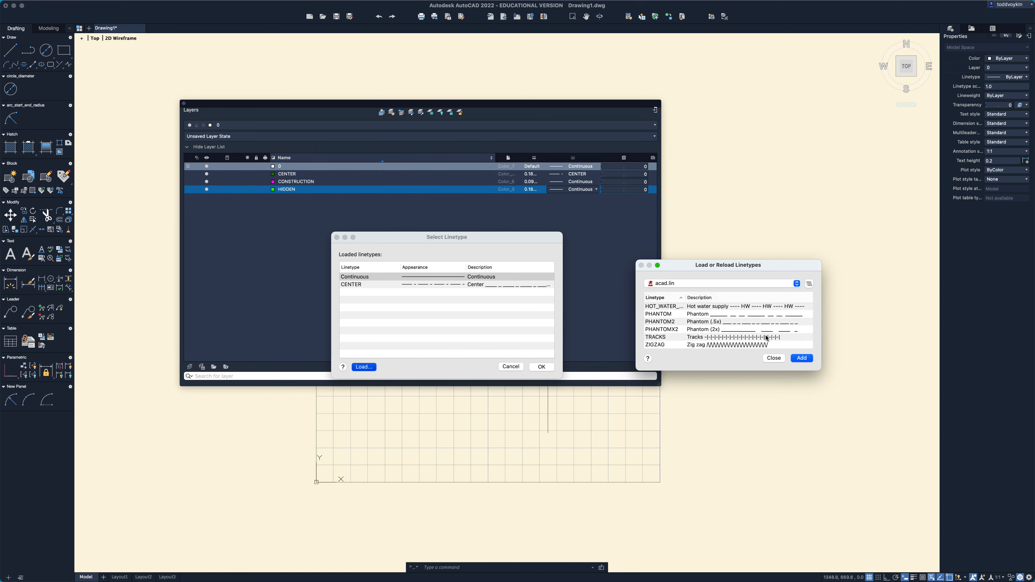
pyautogui.scroll(3, 767, 338)
pyautogui.scroll(1, 767, 337)
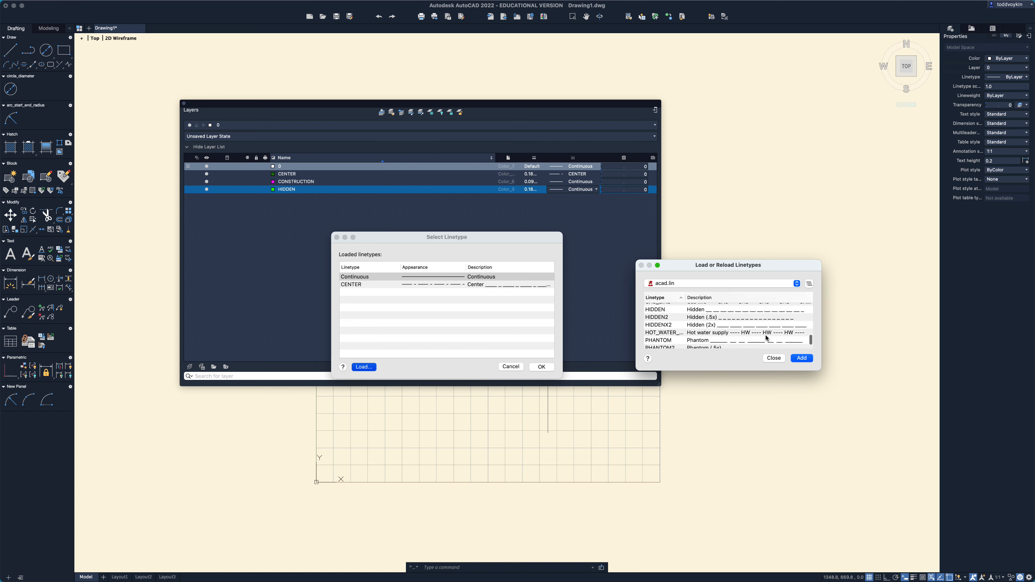
pyautogui.click(678, 311)
pyautogui.click(801, 358)
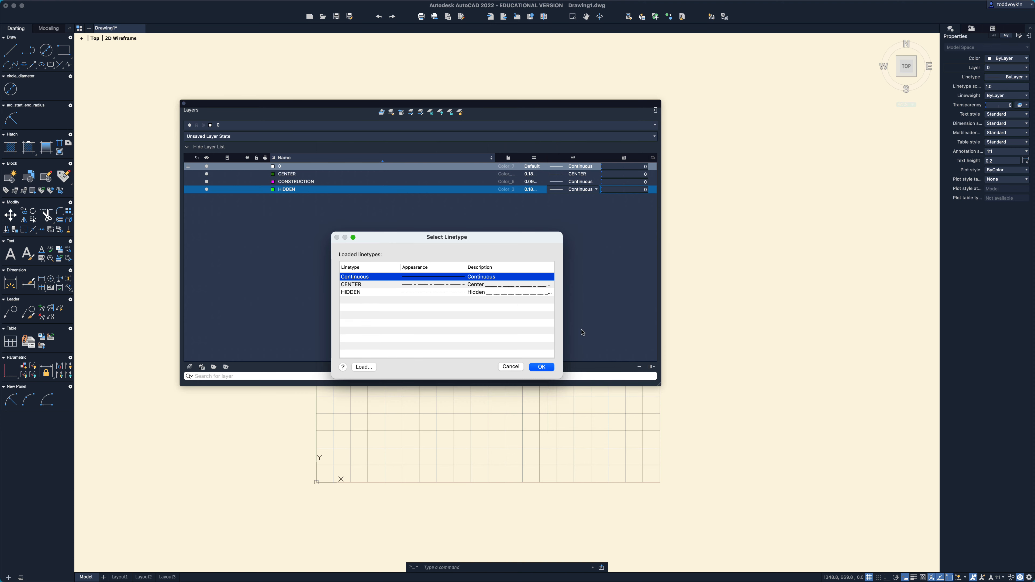
pyautogui.click(355, 294)
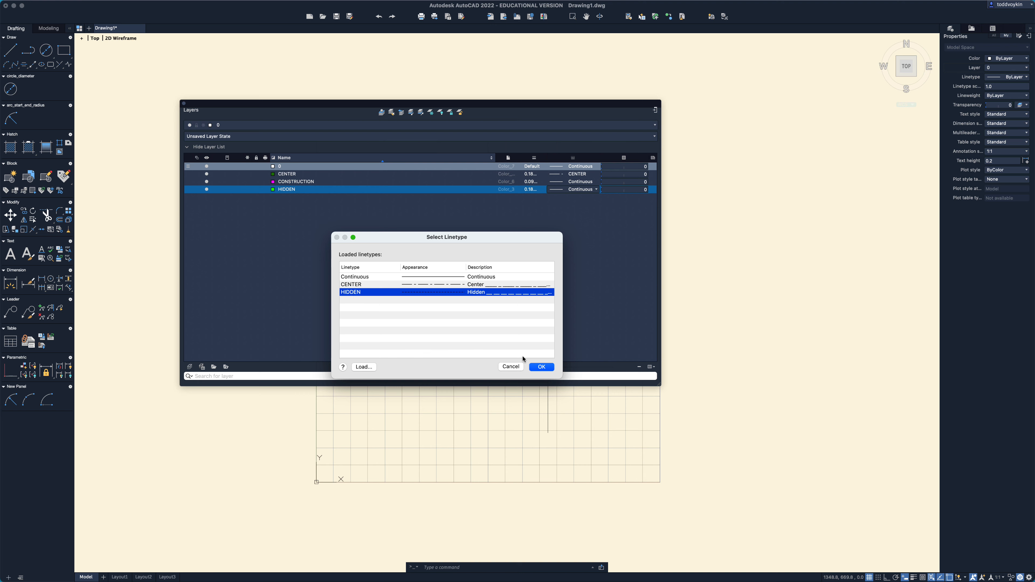
pyautogui.click(549, 366)
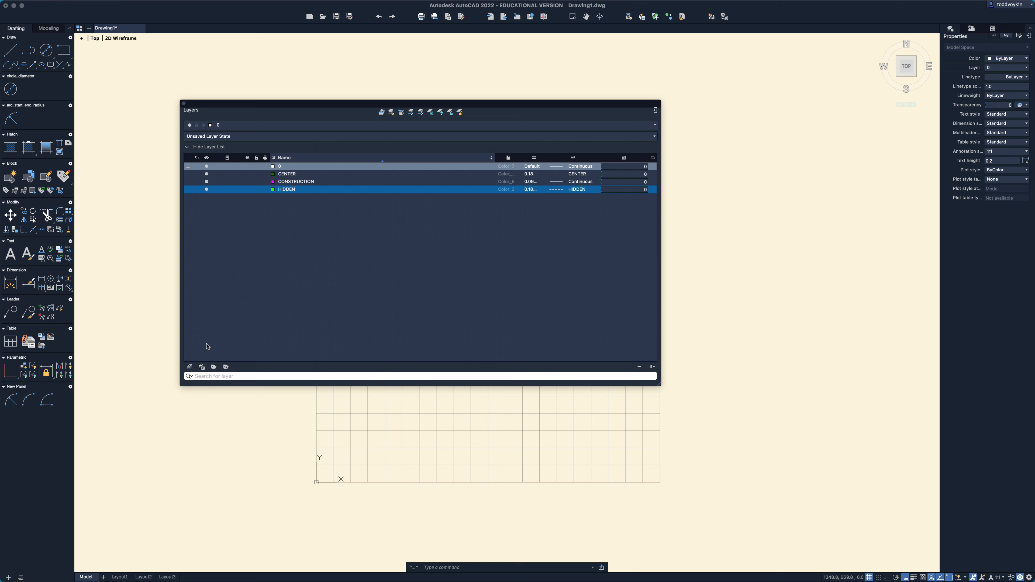
# Step: Add a new layer named OBJECT to the layer list
pyautogui.click(190, 367)
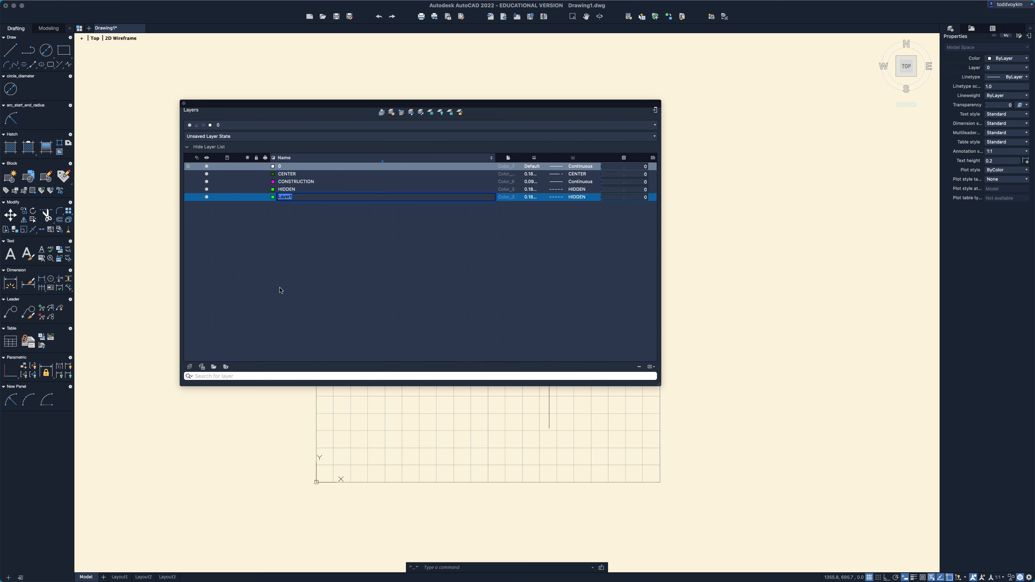
pyautogui.write('OBJECT')
pyautogui.press('Return')
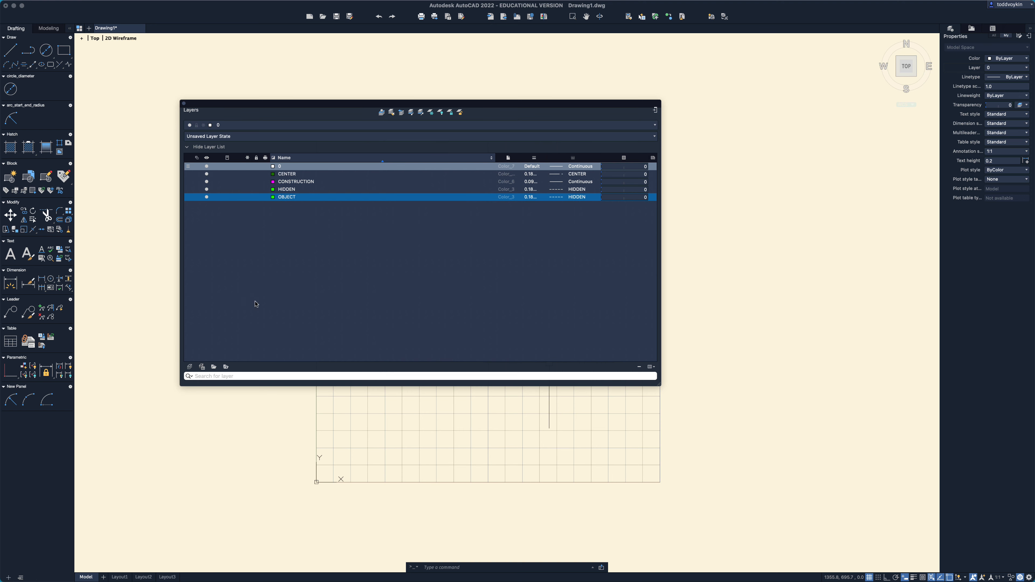
# Step: Give the OBJECT layer the color Blue, a lineweight of 0.35 mm and the Continuous linetype
pyautogui.click(273, 197)
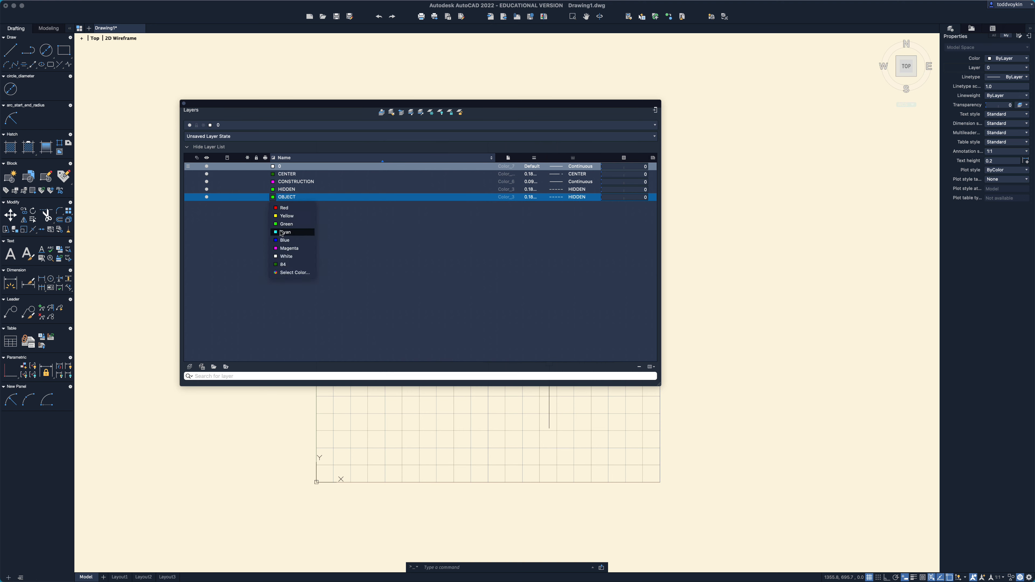
pyautogui.click(284, 240)
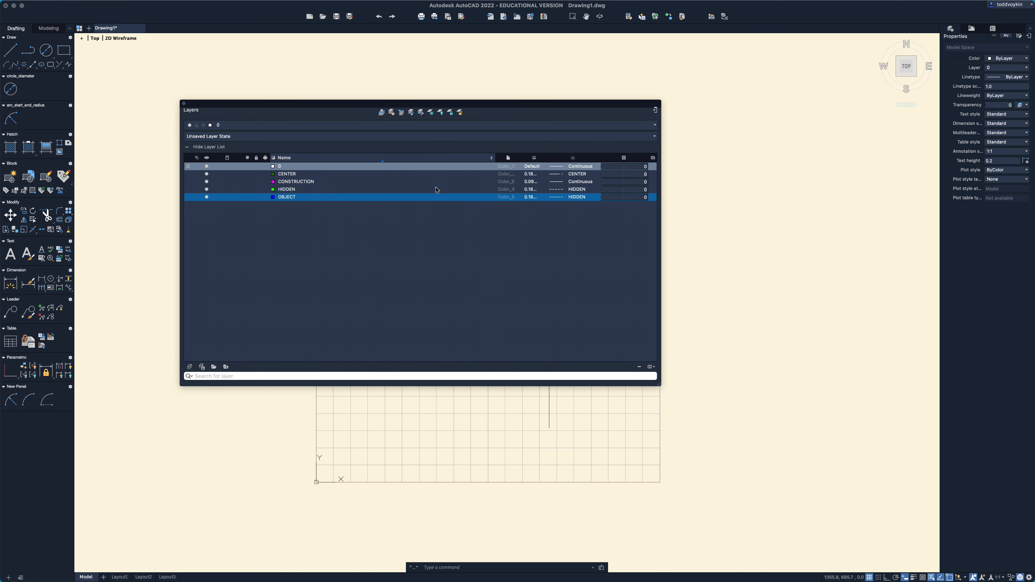
pyautogui.click(526, 197)
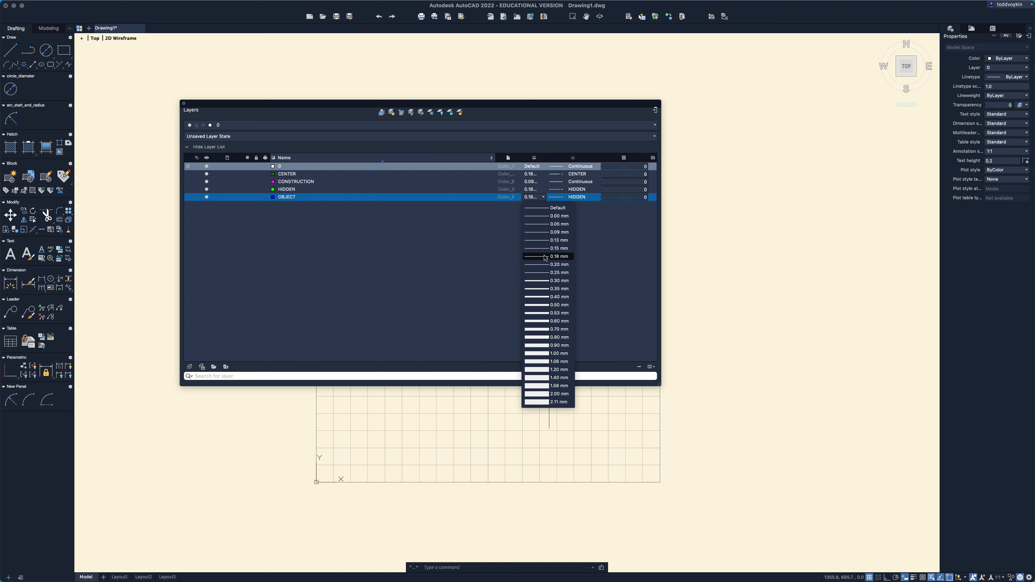
pyautogui.click(548, 289)
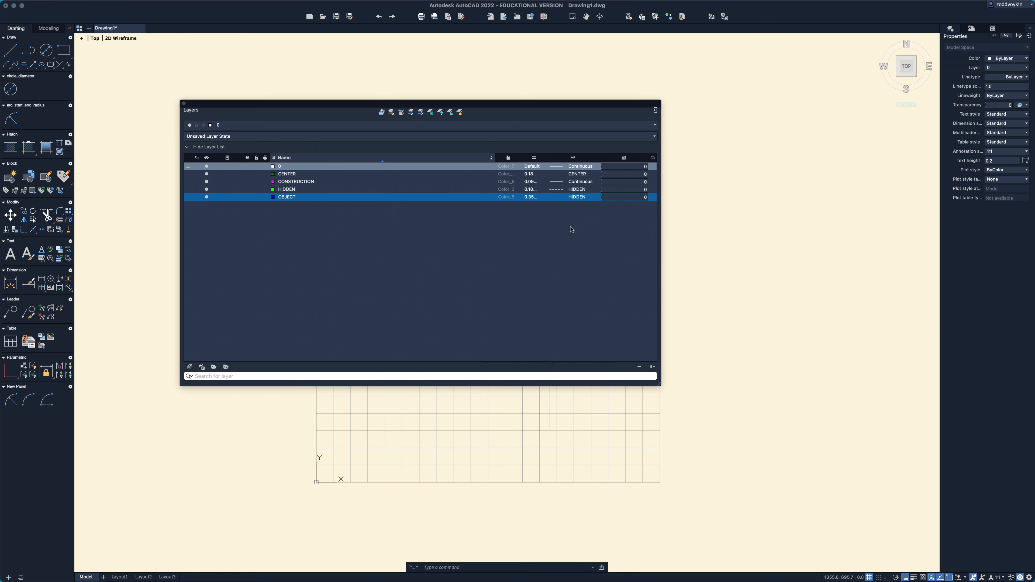
pyautogui.click(578, 199)
pyautogui.click(584, 209)
# Step: Create a new layer named VIEW with the color Green and a lineweight of 0.09 mm
pyautogui.click(190, 367)
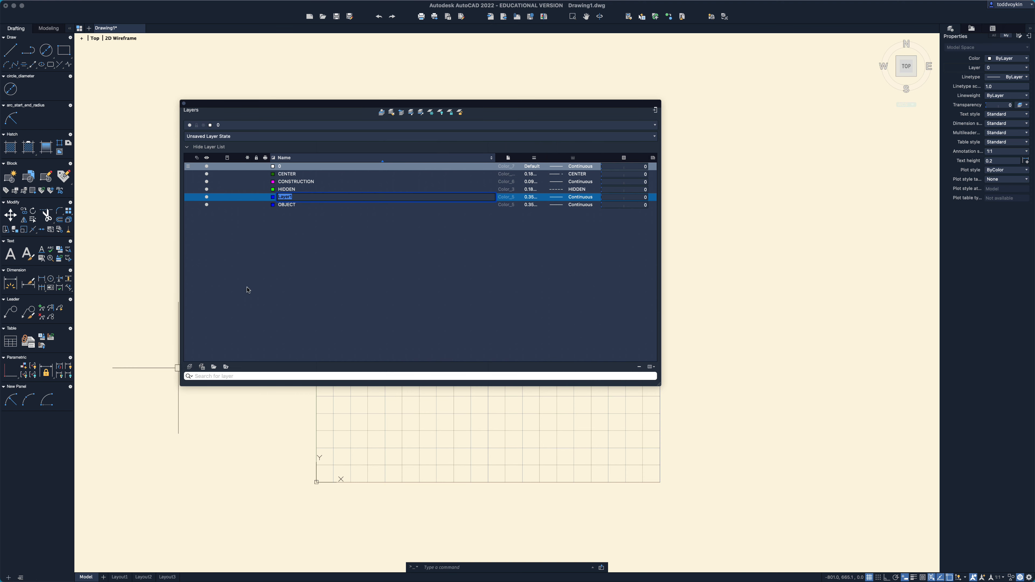
pyautogui.write('VIEW')
pyautogui.click(330, 269)
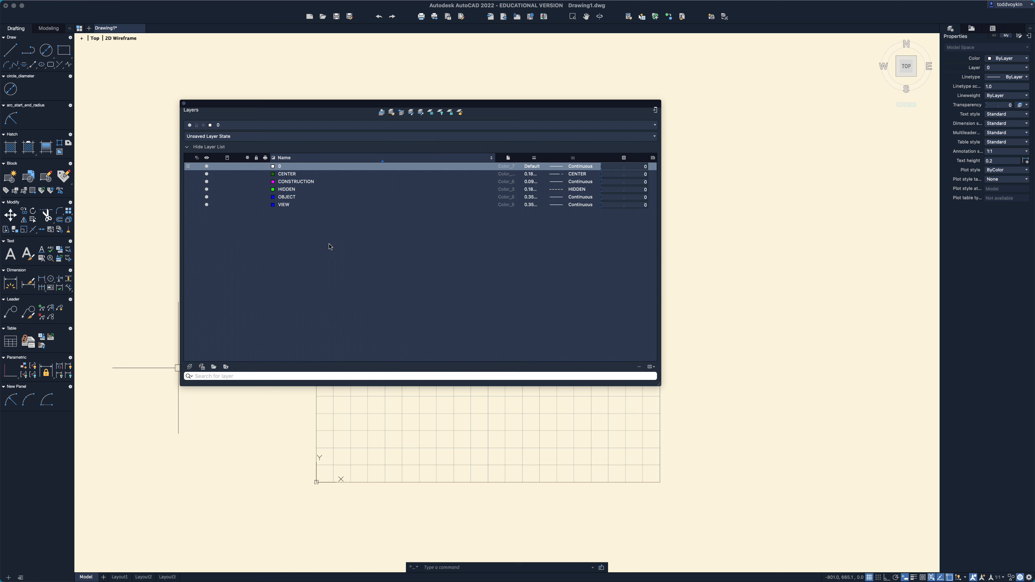
pyautogui.click(273, 205)
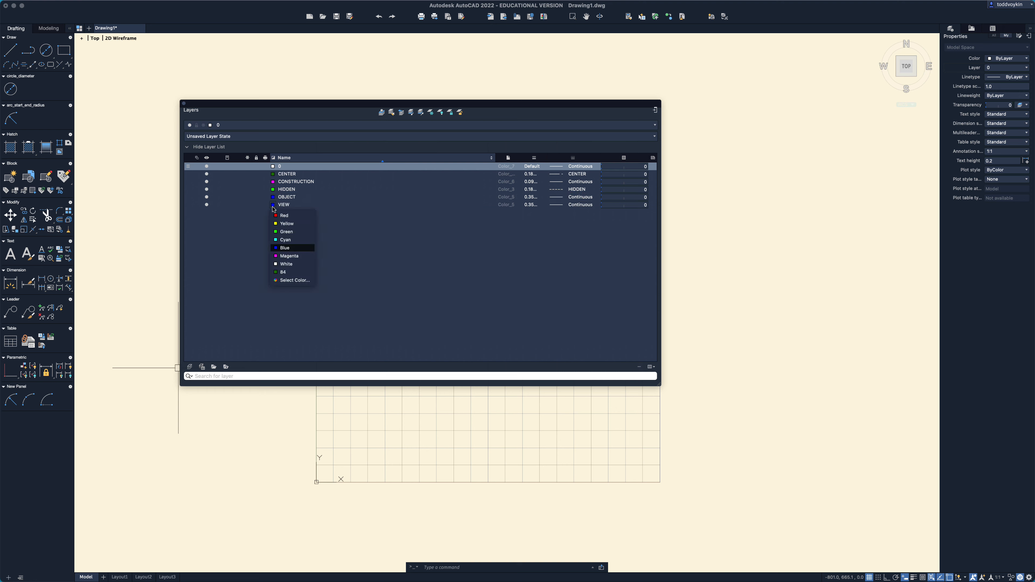
pyautogui.click(280, 232)
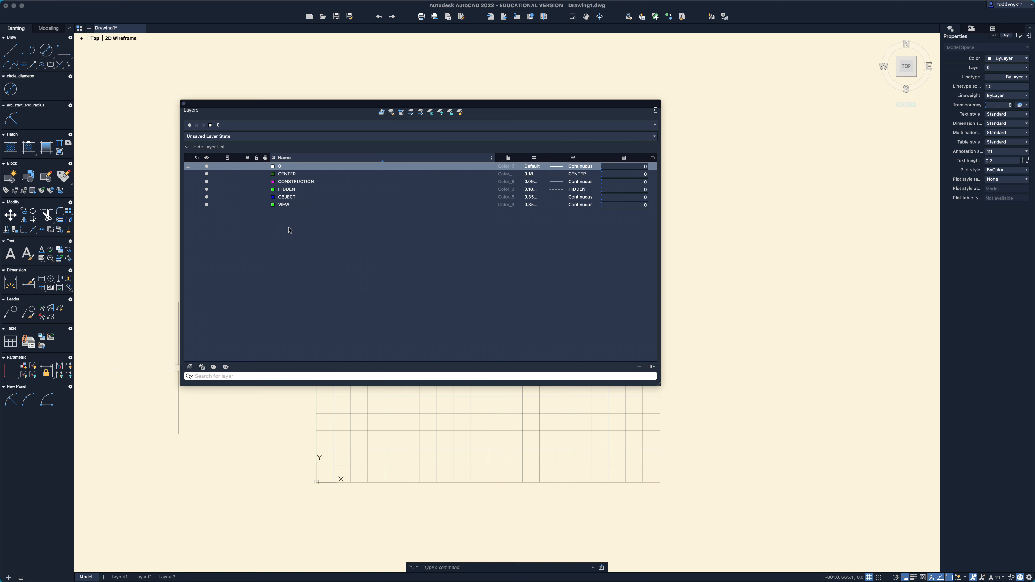
pyautogui.click(528, 205)
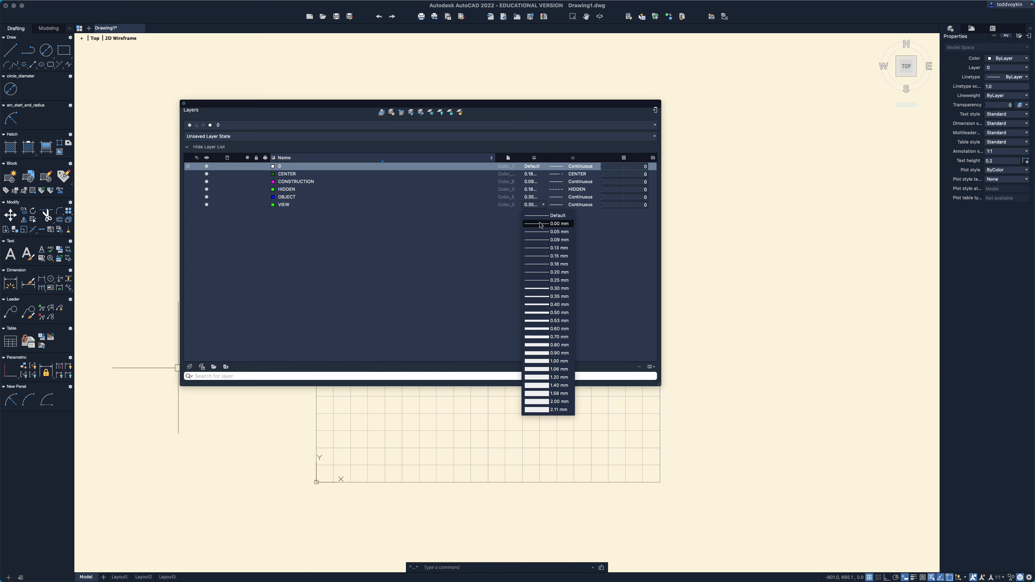
pyautogui.click(550, 240)
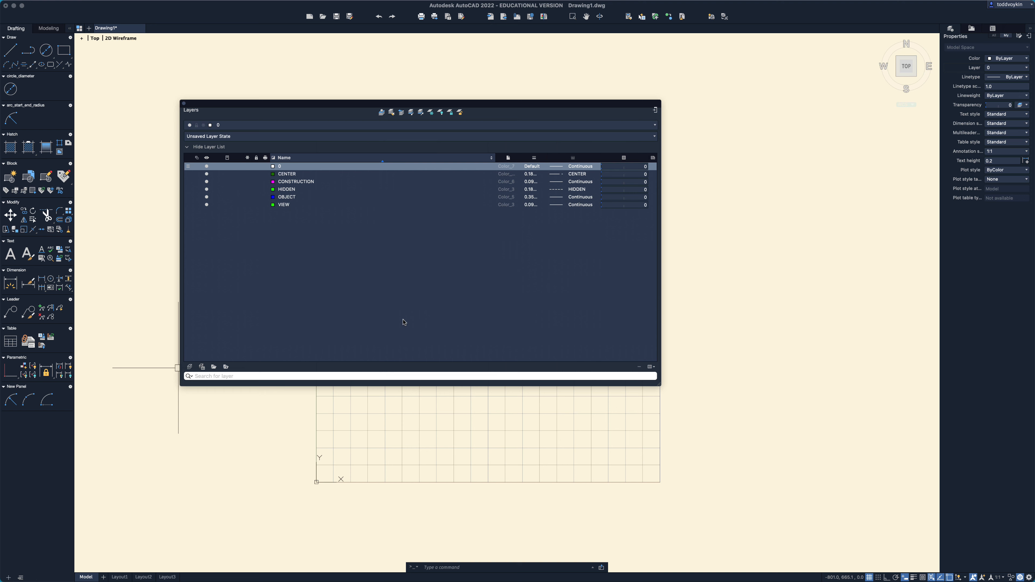
# Step: Dock the layer manager again and make CONSTRUCTION the current layer
pyautogui.click(657, 110)
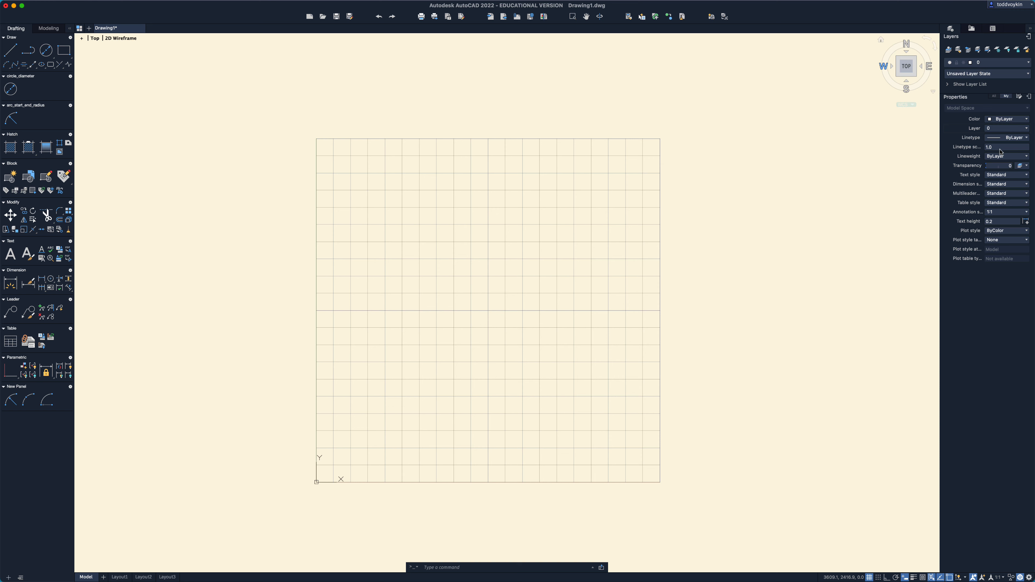
pyautogui.click(1000, 129)
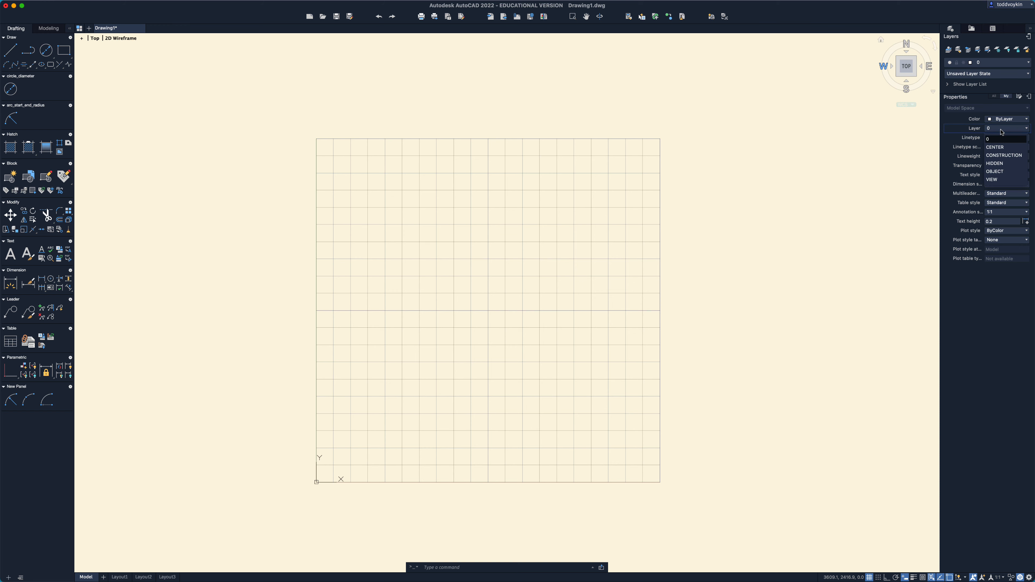
pyautogui.click(1004, 156)
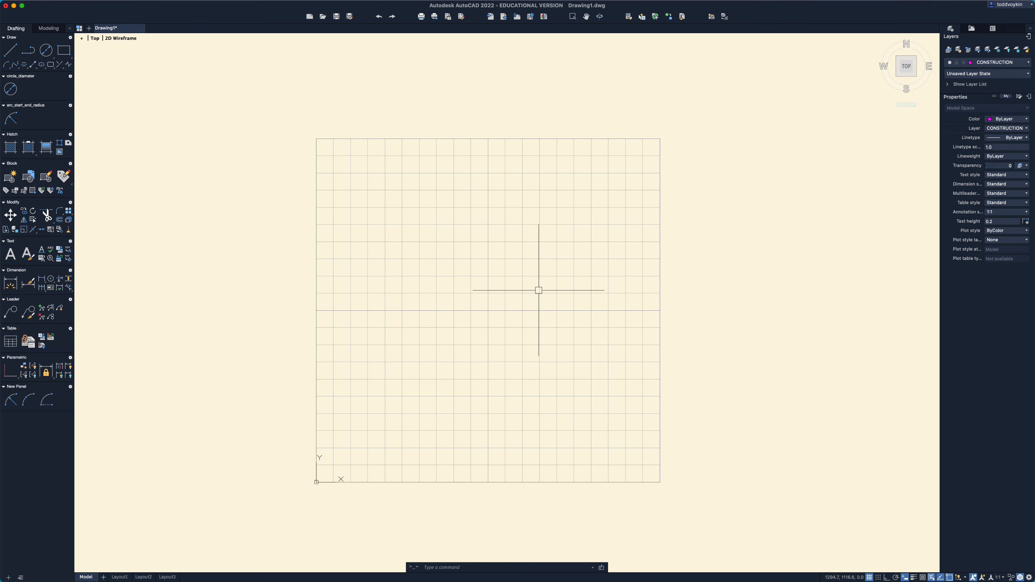
# Step: Draw a horizontal and a vertical ray from a point at about 100,100 near the origin, using polar tracking at 15 degrees
pyautogui.write('ray')
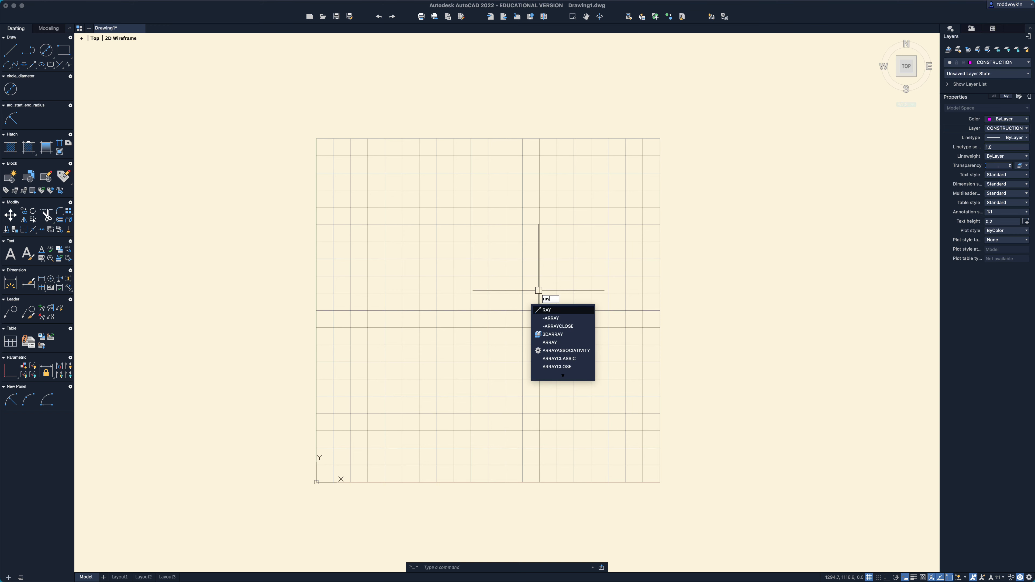
pyautogui.press('Return')
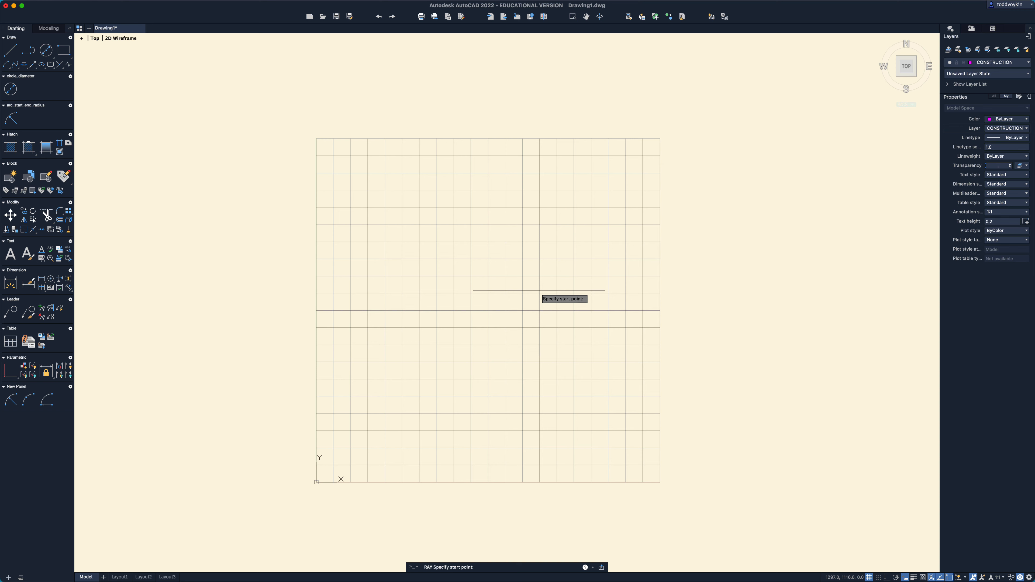
pyautogui.click(334, 466)
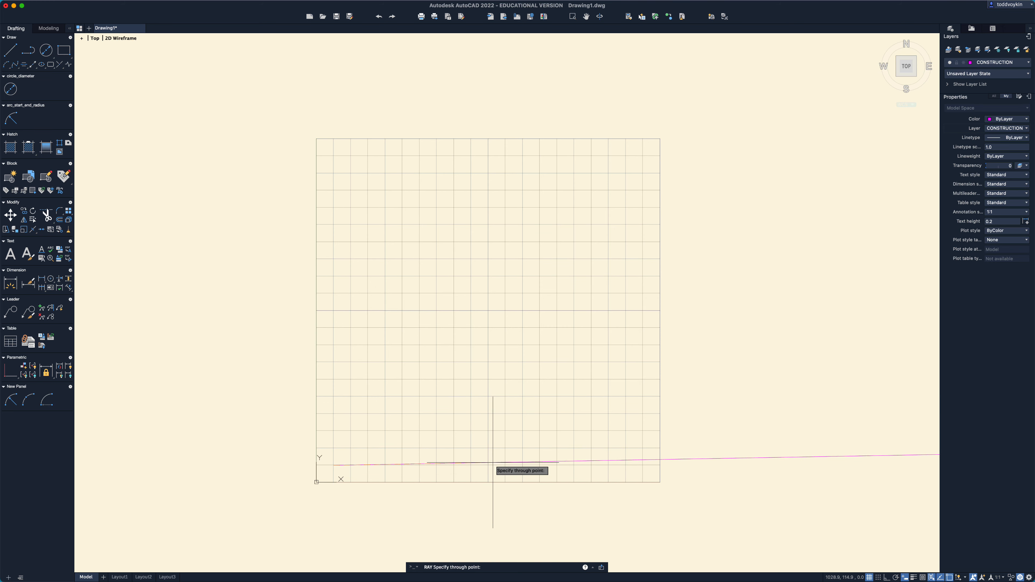
pyautogui.scroll(-3, 493, 465)
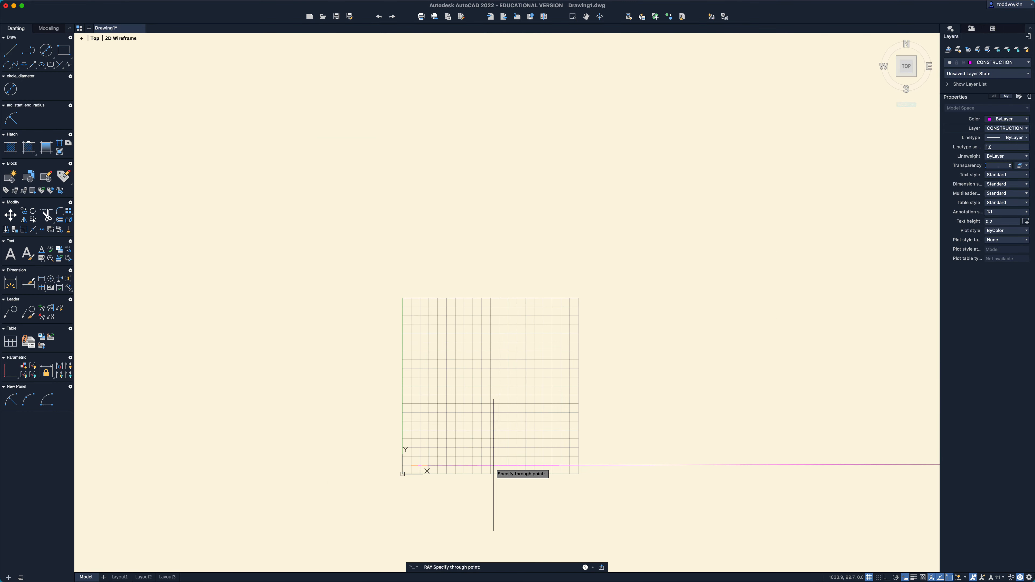
pyautogui.moveTo(493, 464); pyautogui.dragTo(366, 413, button='middle')
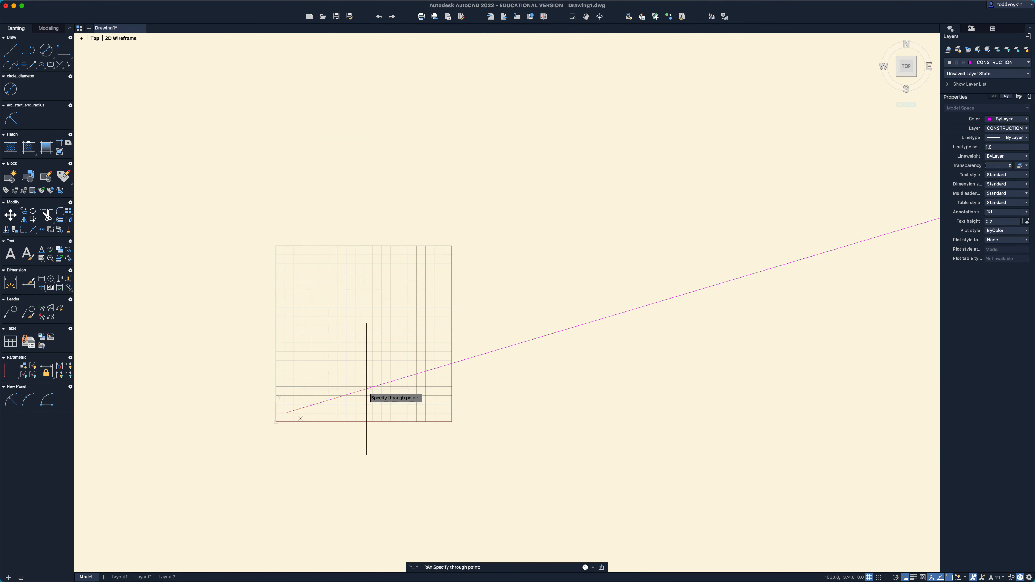
pyautogui.scroll(4, 377, 408)
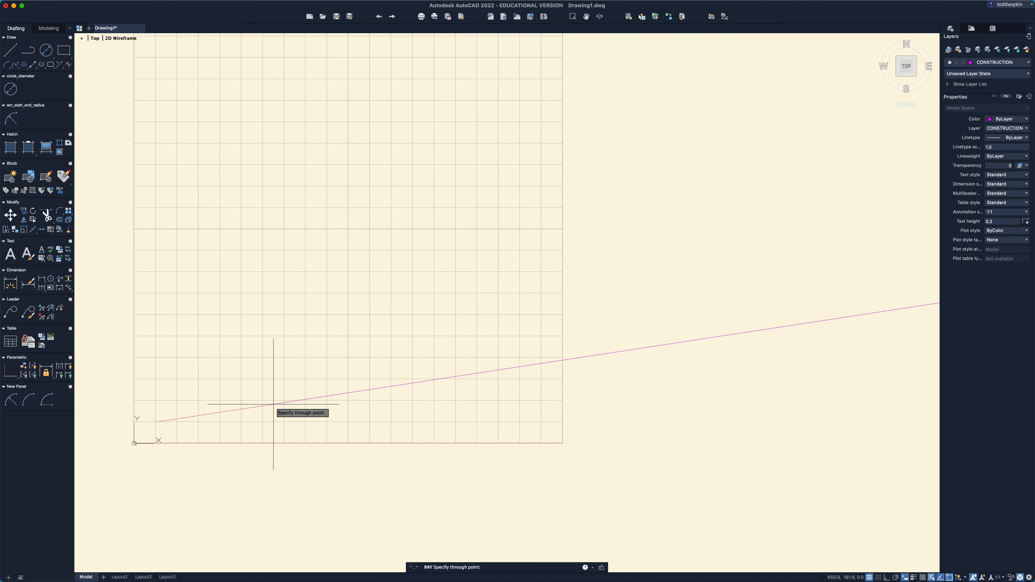
pyautogui.scroll(1, 273, 404)
pyautogui.moveTo(275, 411); pyautogui.dragTo(384, 462, button='middle')
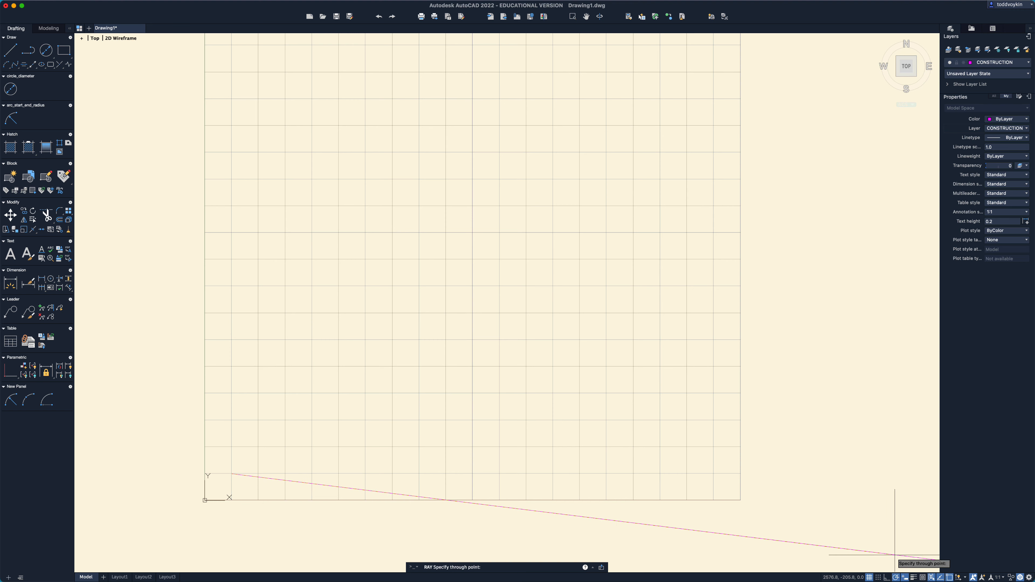
pyautogui.click(895, 577)
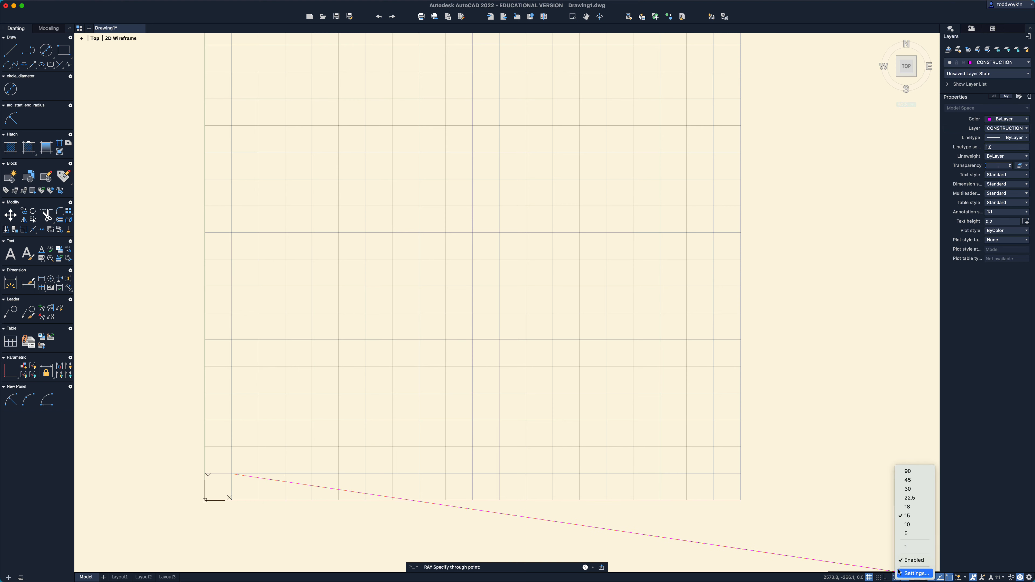
pyautogui.click(918, 516)
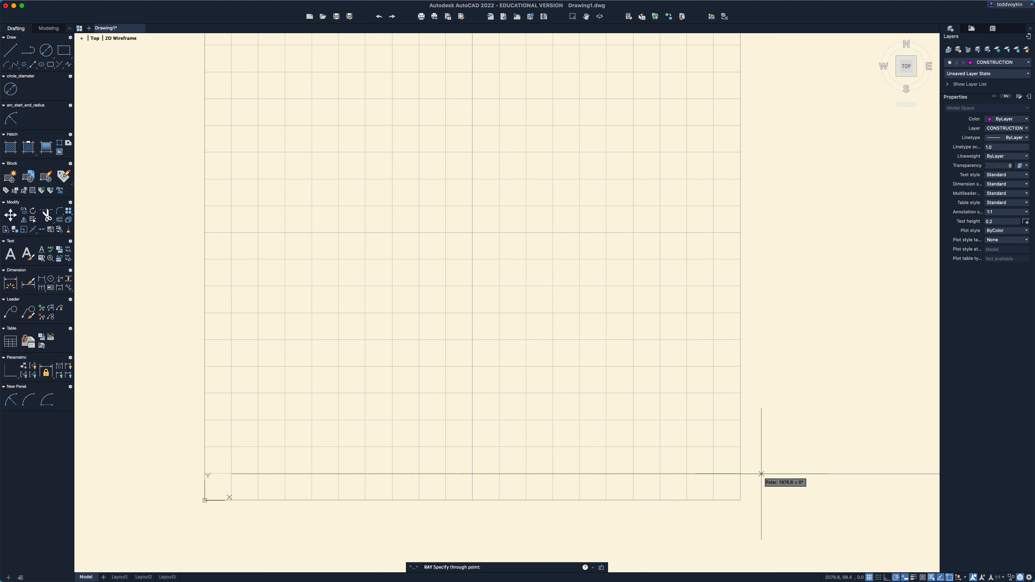
pyautogui.click(761, 474)
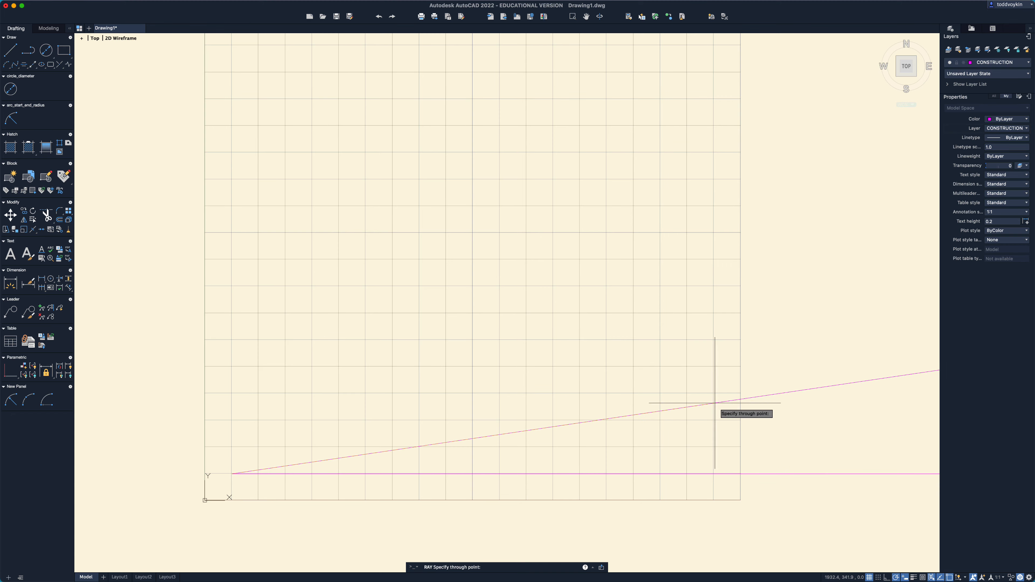
pyautogui.click(232, 299)
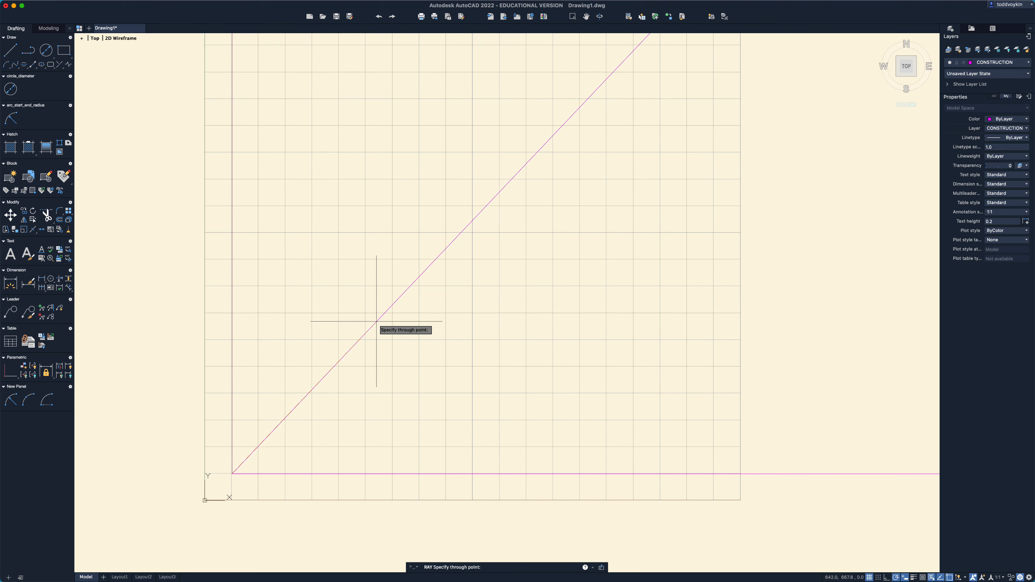
pyautogui.press('Escape')
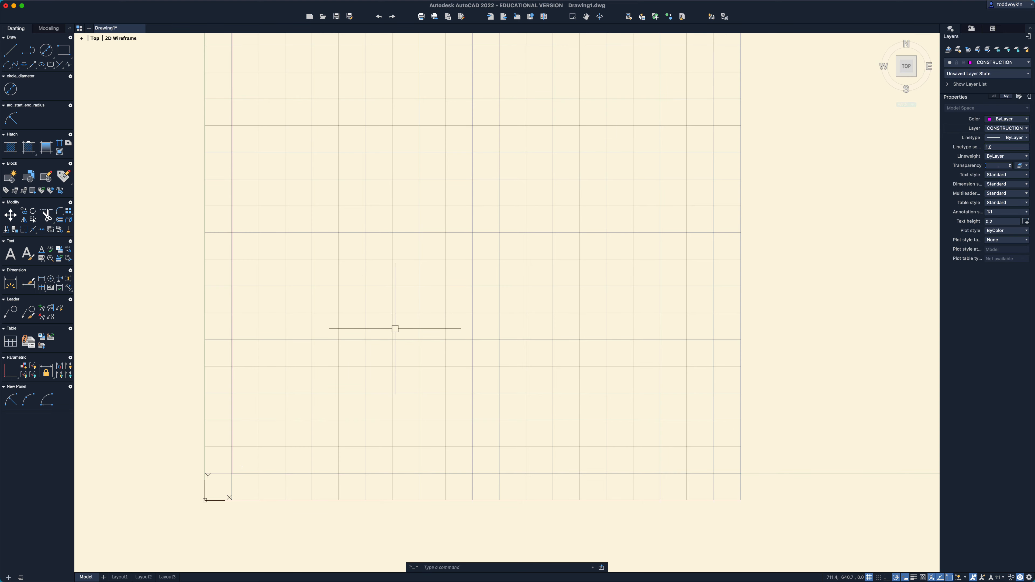
# Step: Turn off the grid display and turn on the lineweight display
pyautogui.scroll(-2, 546, 355)
pyautogui.moveTo(545, 354)
pyautogui.mouseDown(button='middle')
pyautogui.moveTo(536, 377)
pyautogui.moveTo(491, 401)
pyautogui.mouseUp(button='middle')
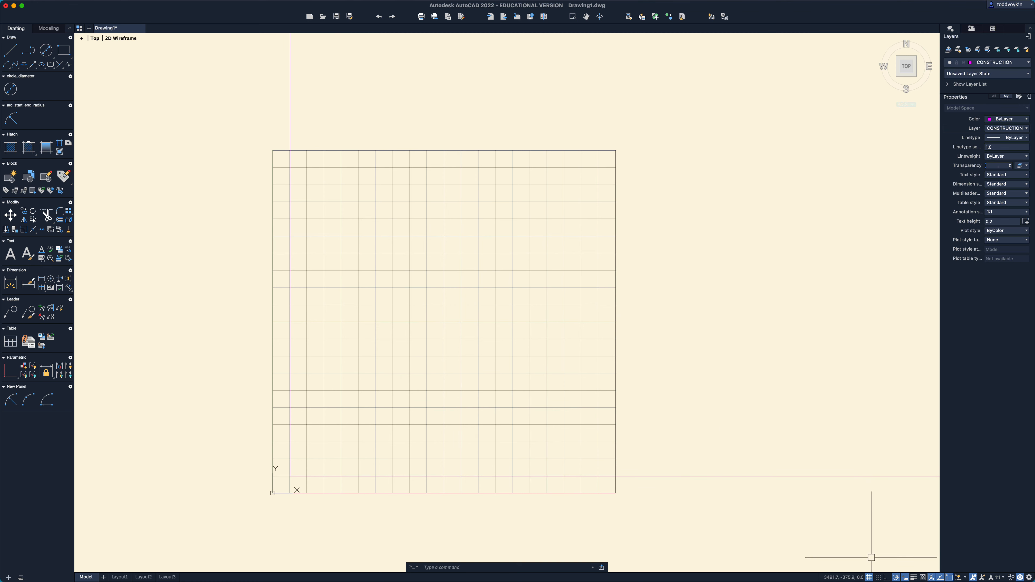
pyautogui.click(870, 578)
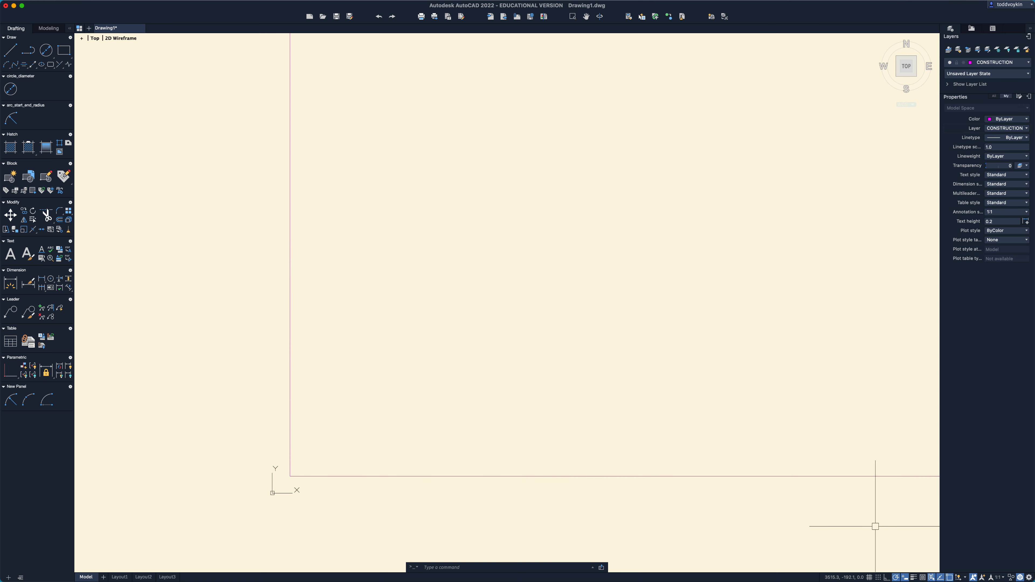
pyautogui.click(914, 578)
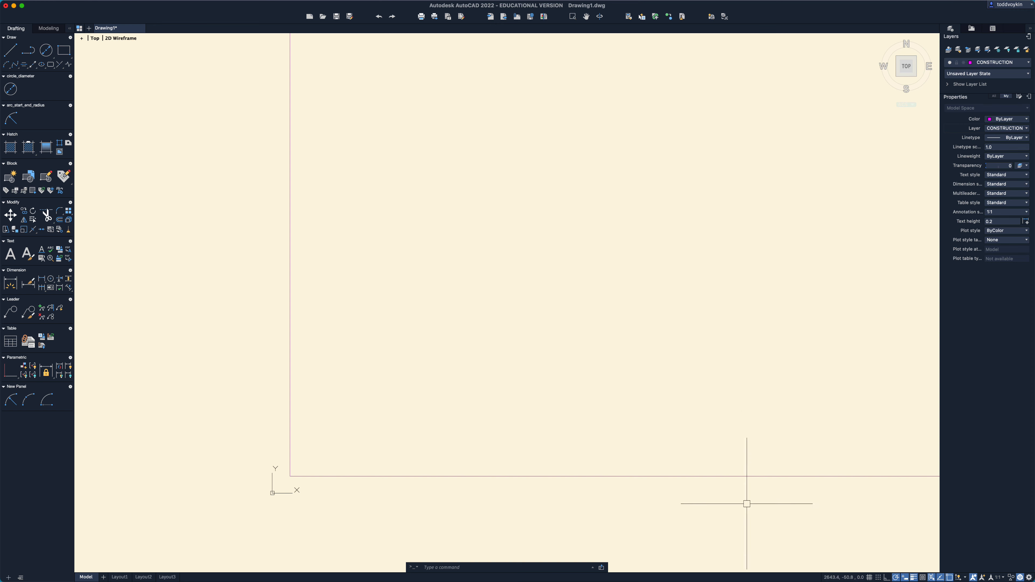
# Step: Offset the vertical construction ray 450 to its right
pyautogui.moveTo(580, 444); pyautogui.dragTo(435, 479, button='middle')
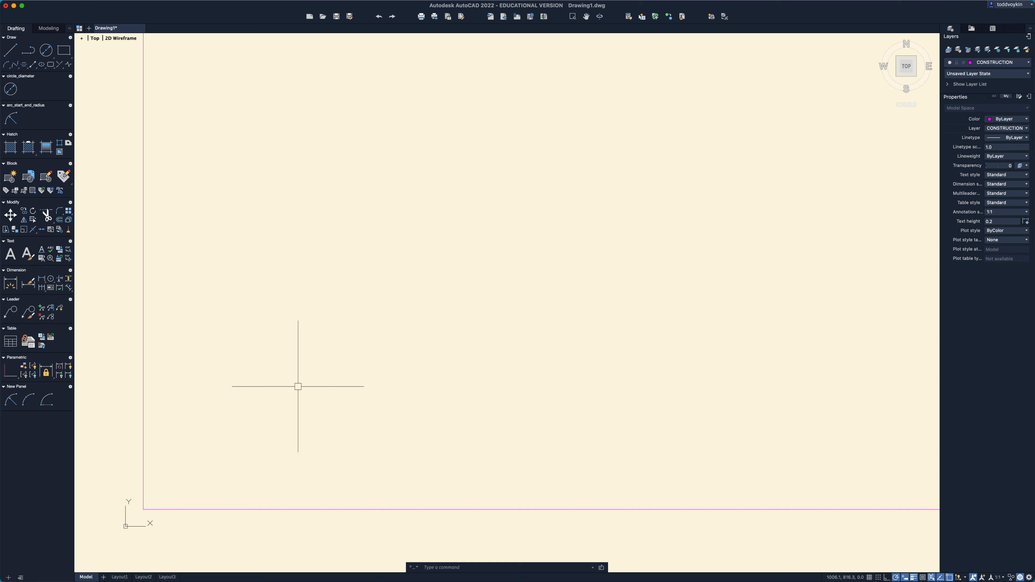
pyautogui.write('o')
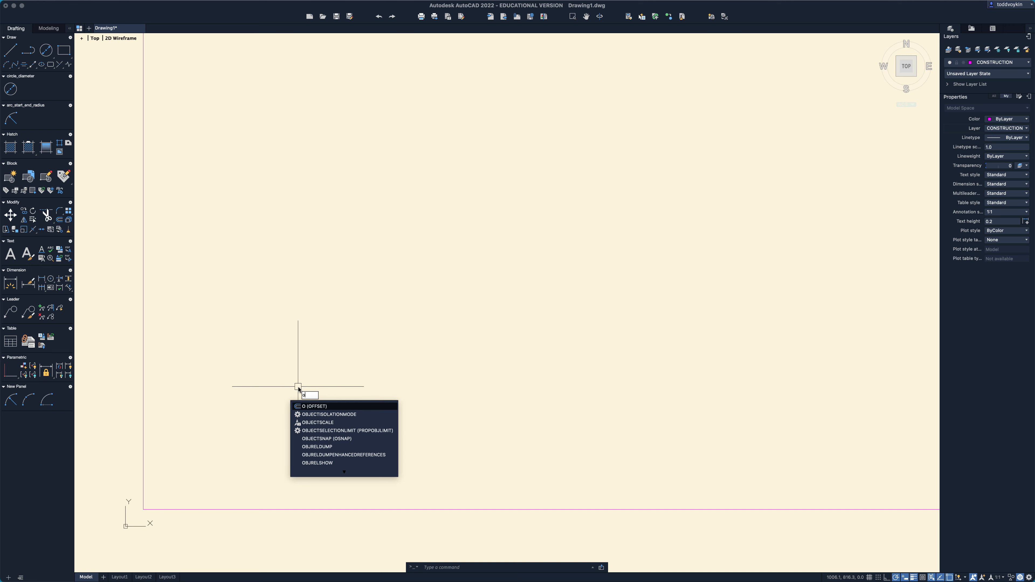
pyautogui.press('Return')
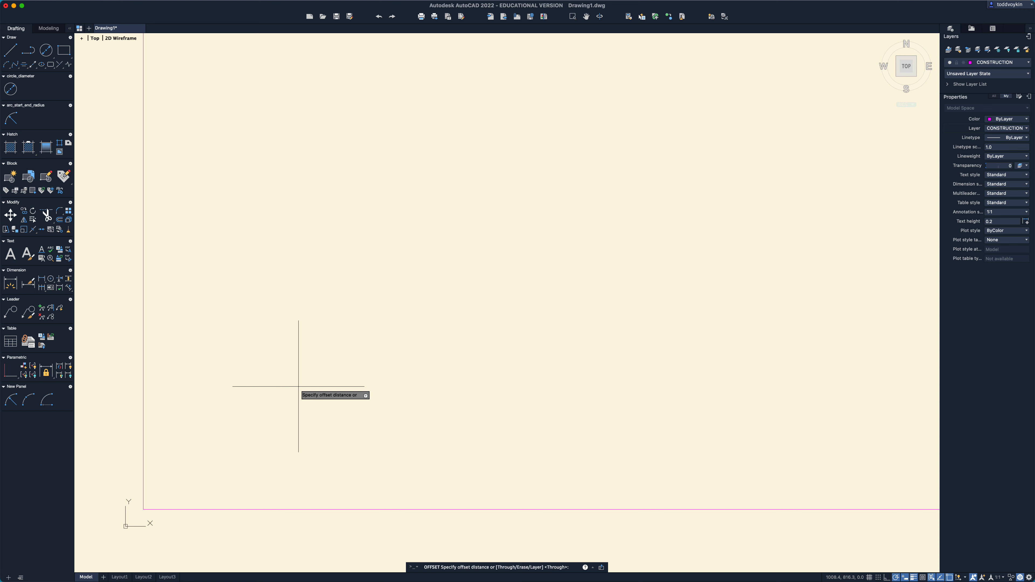
pyautogui.write('450')
pyautogui.press('Return')
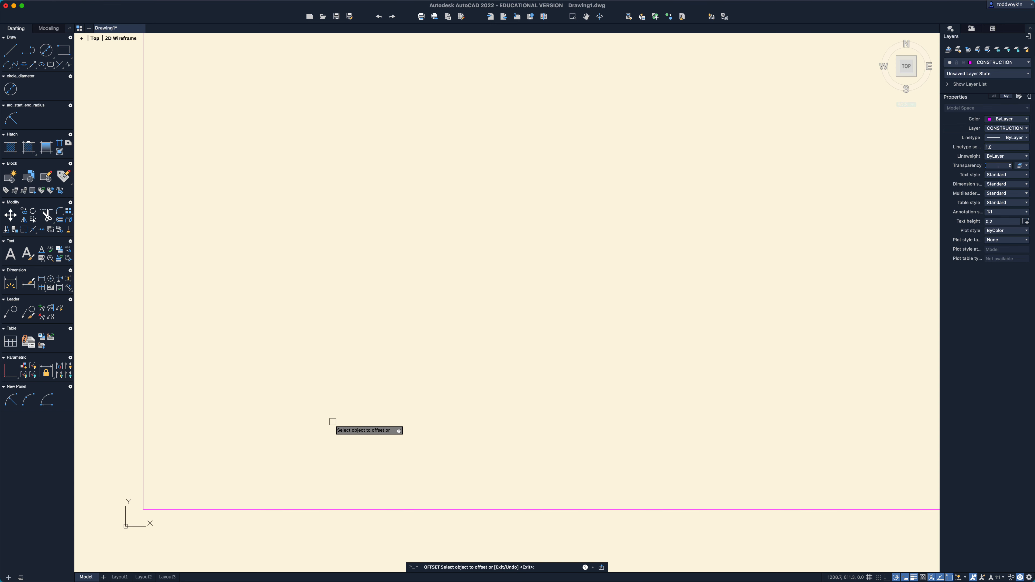
pyautogui.click(143, 344)
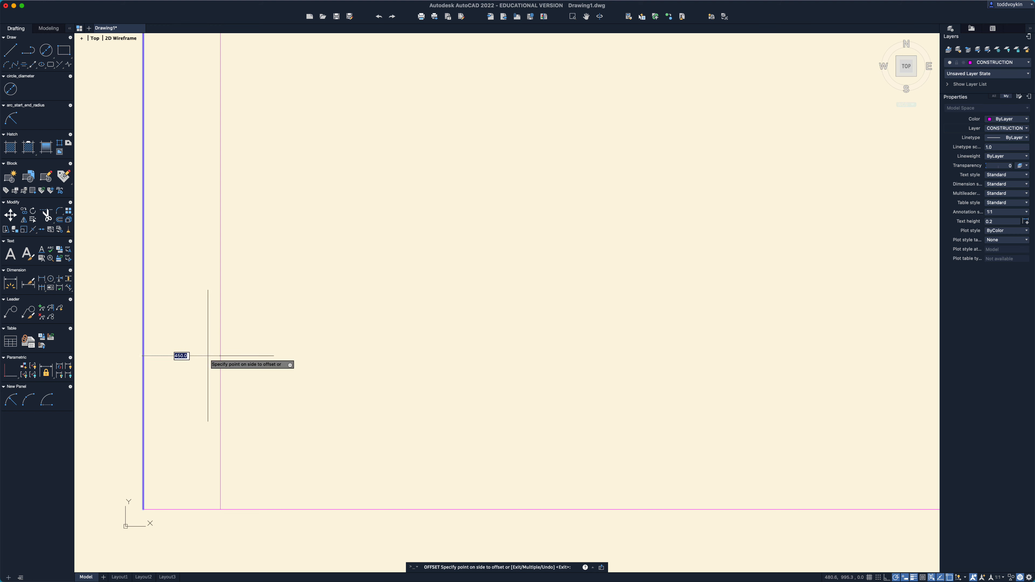
pyautogui.moveTo(179, 357); pyautogui.dragTo(368, 365, button='middle')
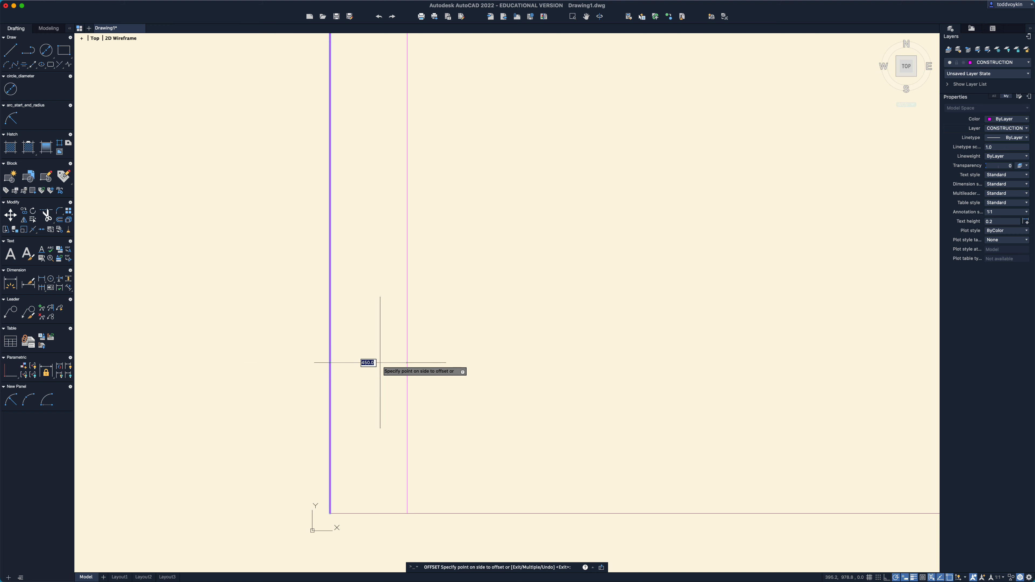
pyautogui.moveTo(381, 363)
pyautogui.mouseDown(button='middle')
pyautogui.moveTo(180, 366)
pyautogui.moveTo(198, 366)
pyautogui.mouseUp(button='middle')
pyautogui.click(241, 363)
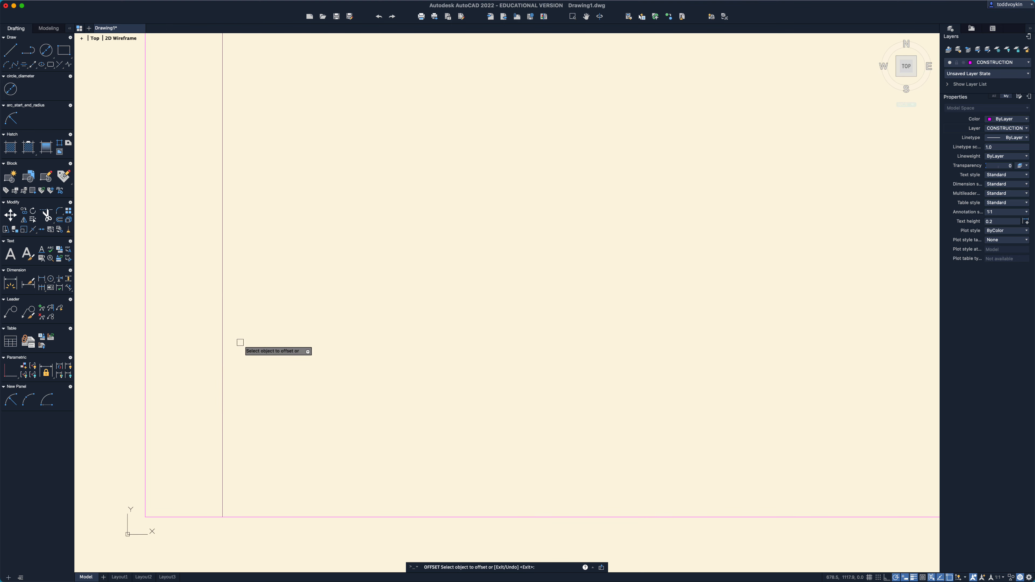
# Step: Offset the newest vertical construction ray 450 to its right, then offset the resulting copy by the same distance
pyautogui.click(223, 348)
pyautogui.click(281, 352)
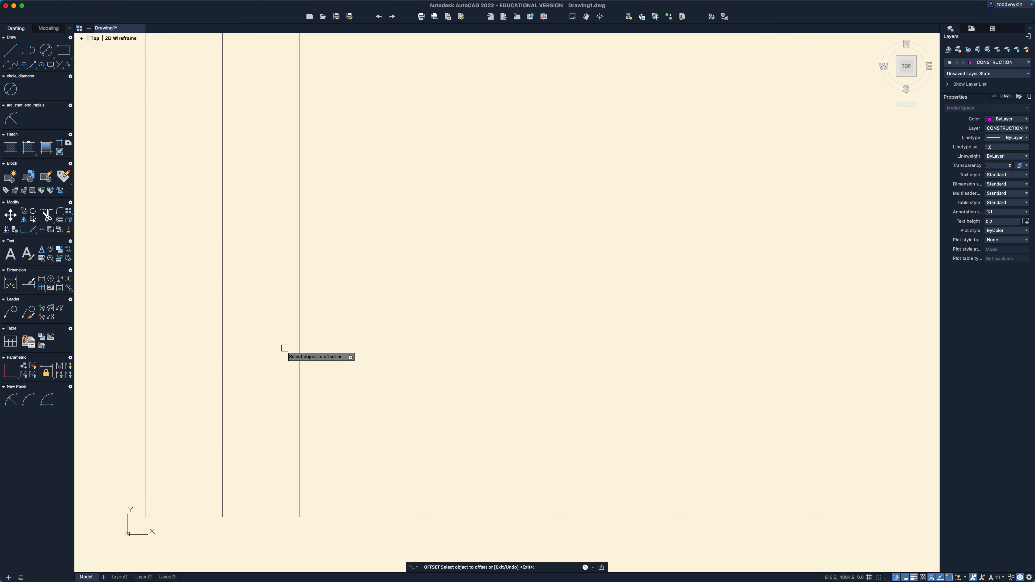
pyautogui.click(300, 352)
pyautogui.click(345, 351)
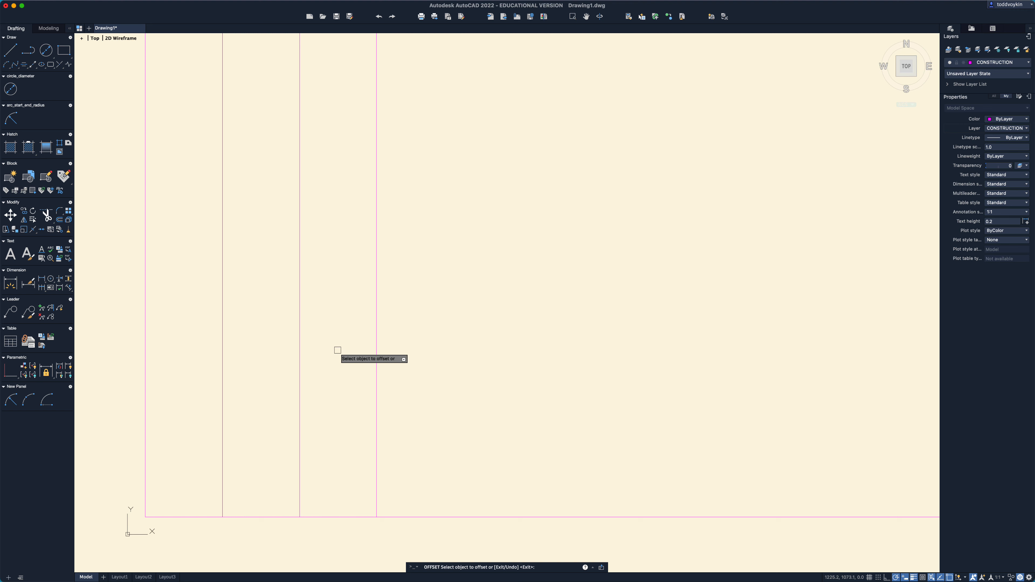
# Step: Undo the last two vertical ray offsets and end the Offset command
pyautogui.write('u')
pyautogui.press('Return')
pyautogui.write('u')
pyautogui.press('Return')
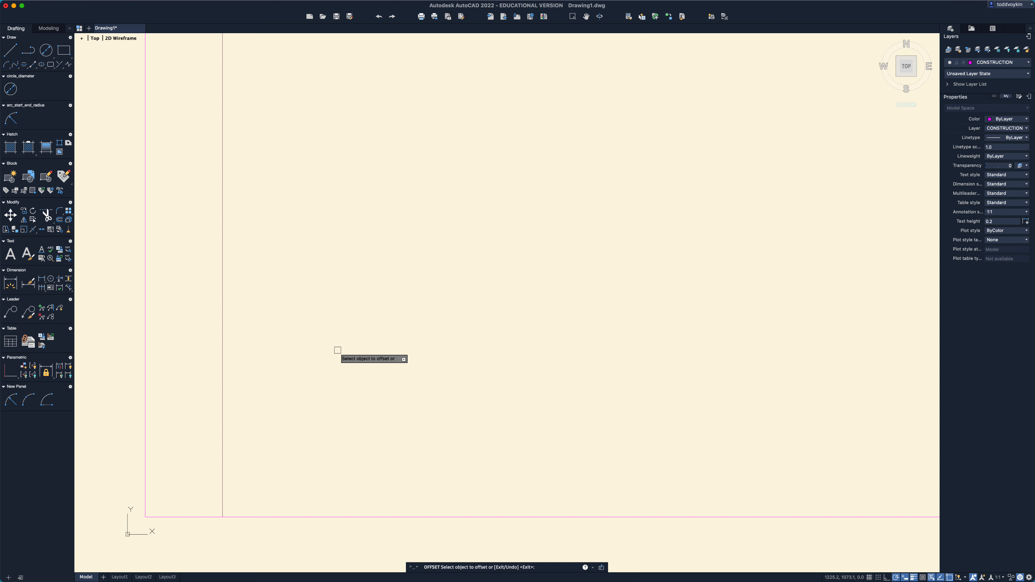
pyautogui.press('Escape')
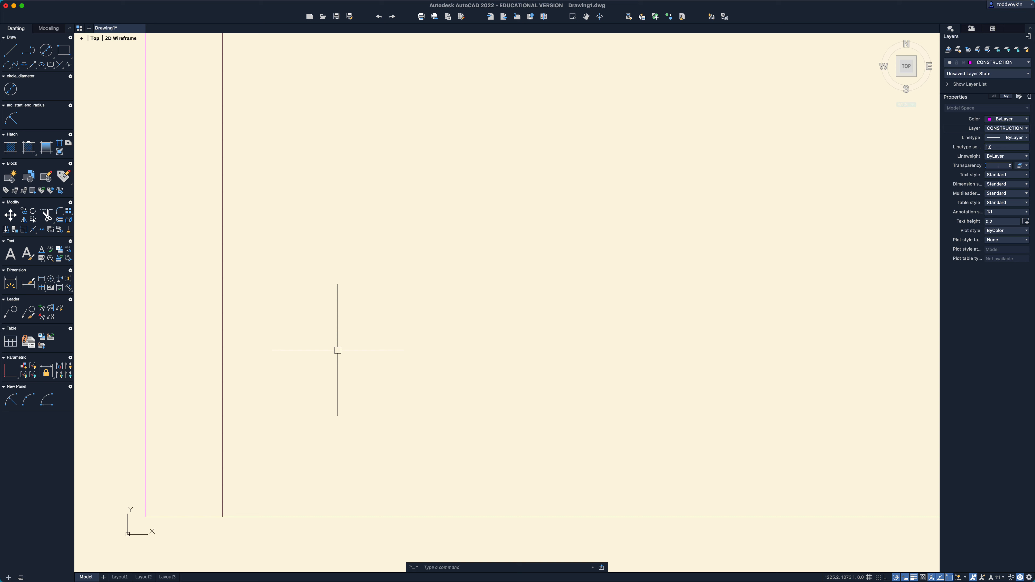
# Step: Offset the horizontal construction ray 600 upward
pyautogui.click(342, 517)
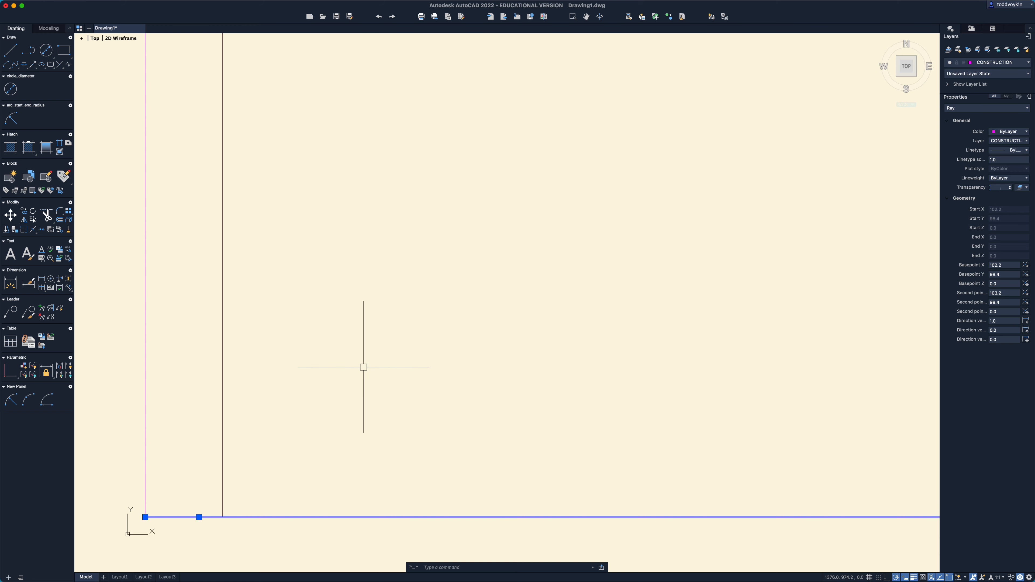
pyautogui.press('Escape')
pyautogui.write('o')
pyautogui.press('Return')
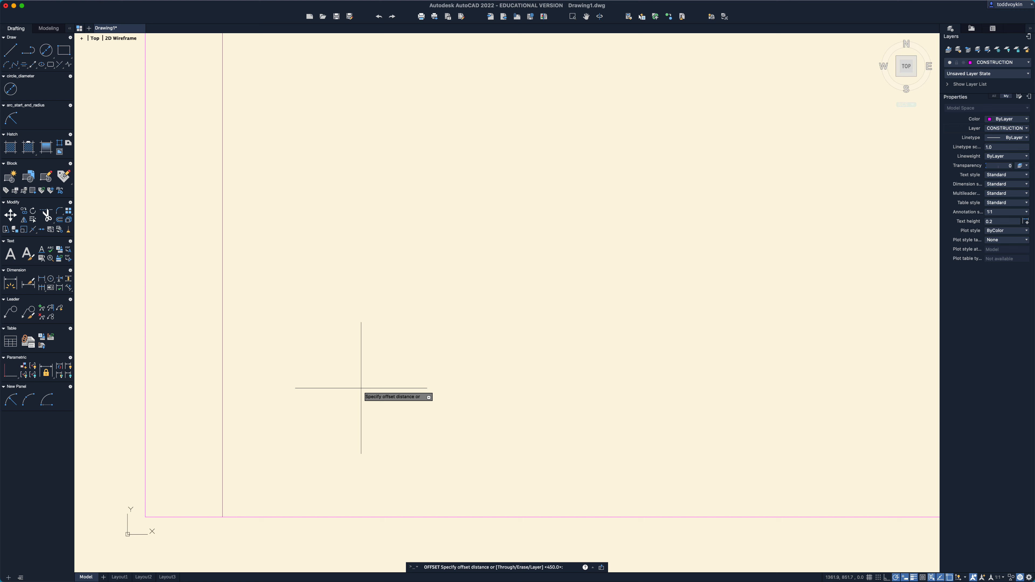
pyautogui.write('600')
pyautogui.press('Return')
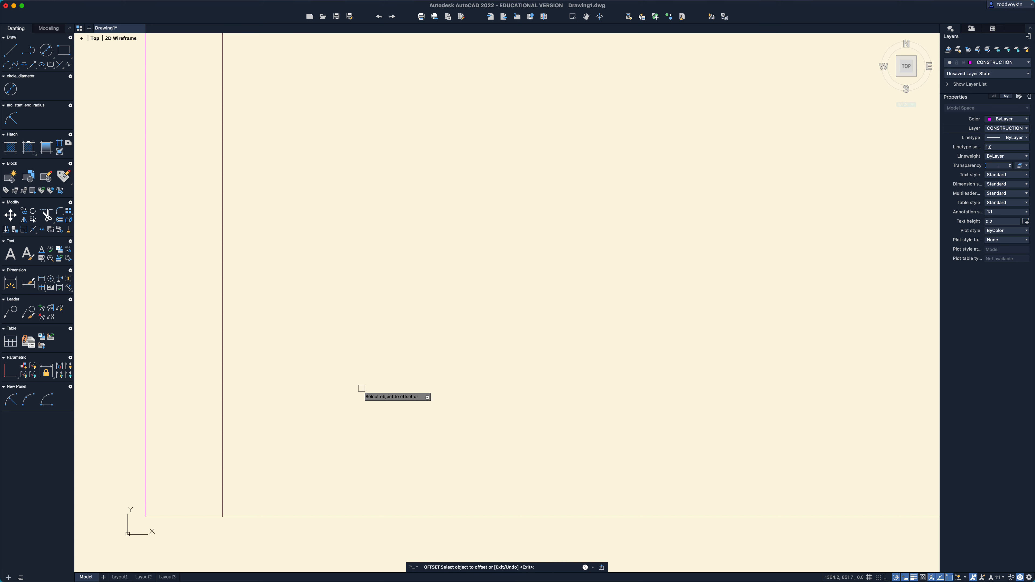
pyautogui.click(331, 517)
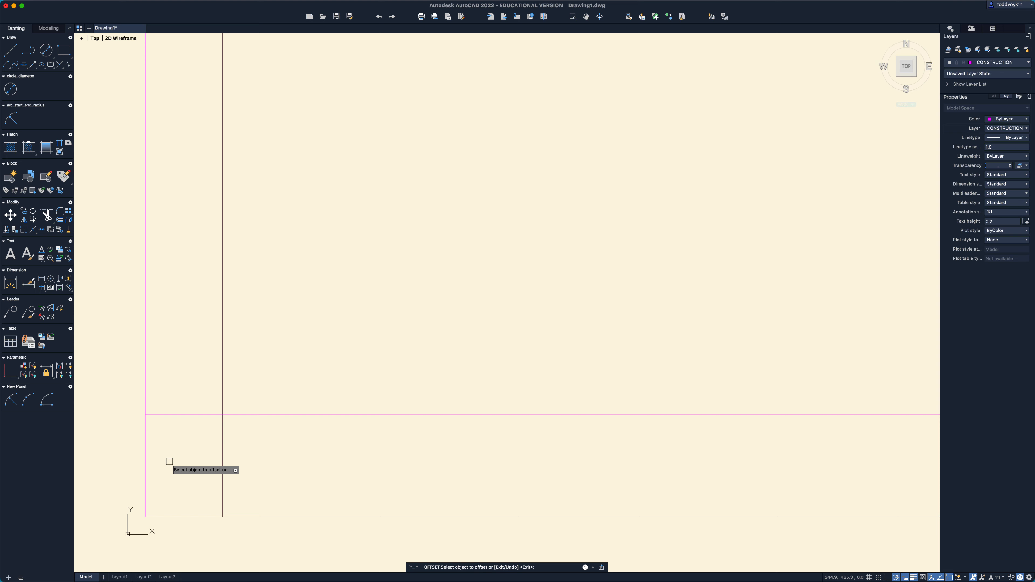
pyautogui.press('Escape')
# Step: Offset the second vertical construction ray 500 to its right to space the front and side views
pyautogui.moveTo(237, 465)
pyautogui.mouseDown(button='middle')
pyautogui.moveTo(271, 425)
pyautogui.moveTo(252, 386)
pyautogui.moveTo(325, 383)
pyautogui.mouseUp(button='middle')
pyautogui.scroll(4, 252, 384)
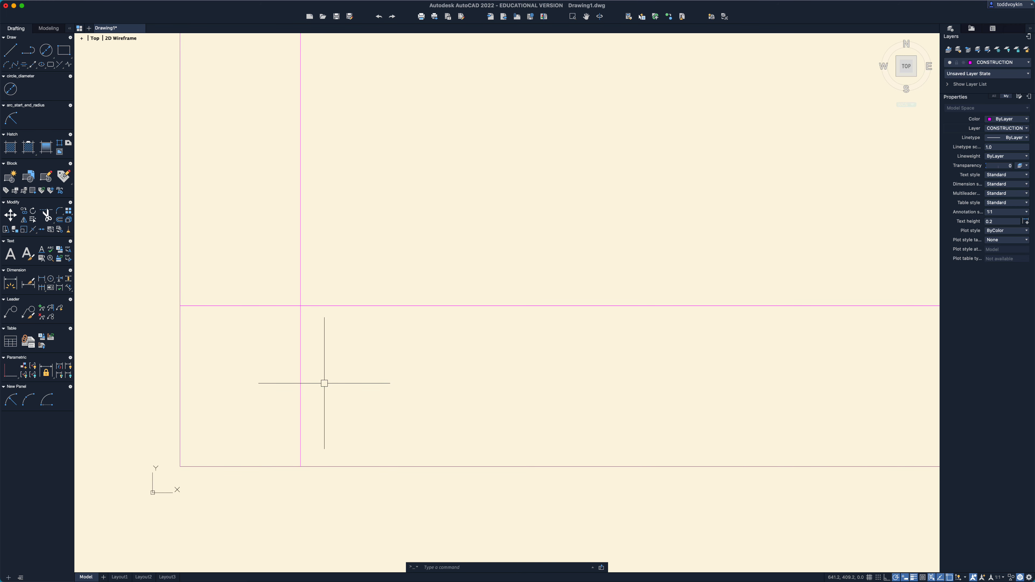
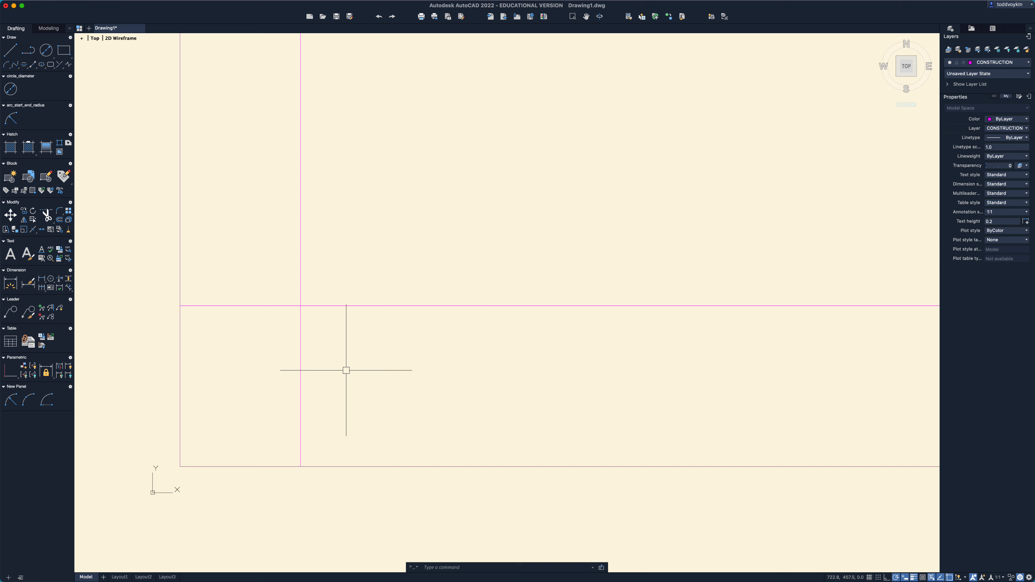
pyautogui.write('o')
pyautogui.press('Return')
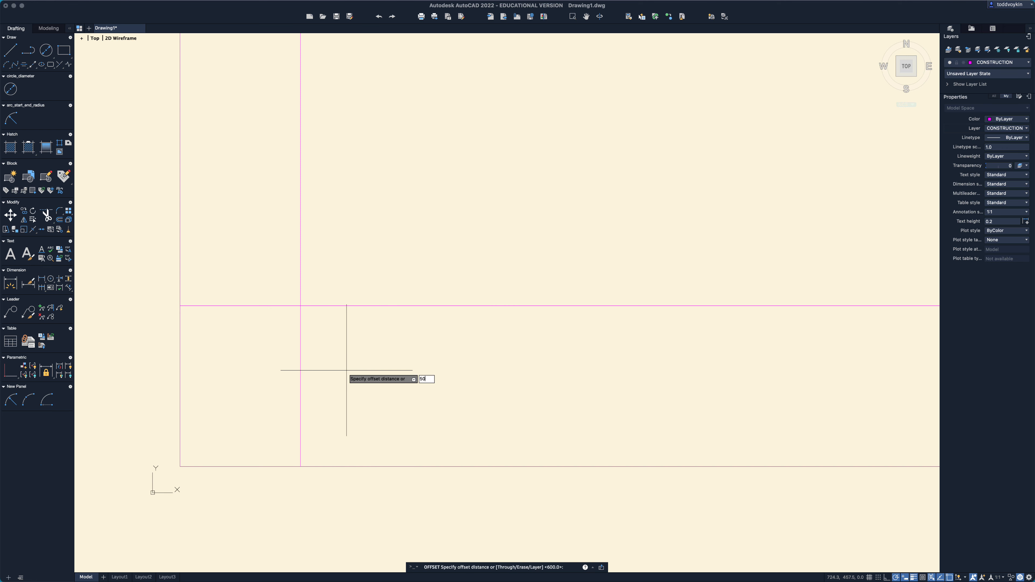
pyautogui.press('Return')
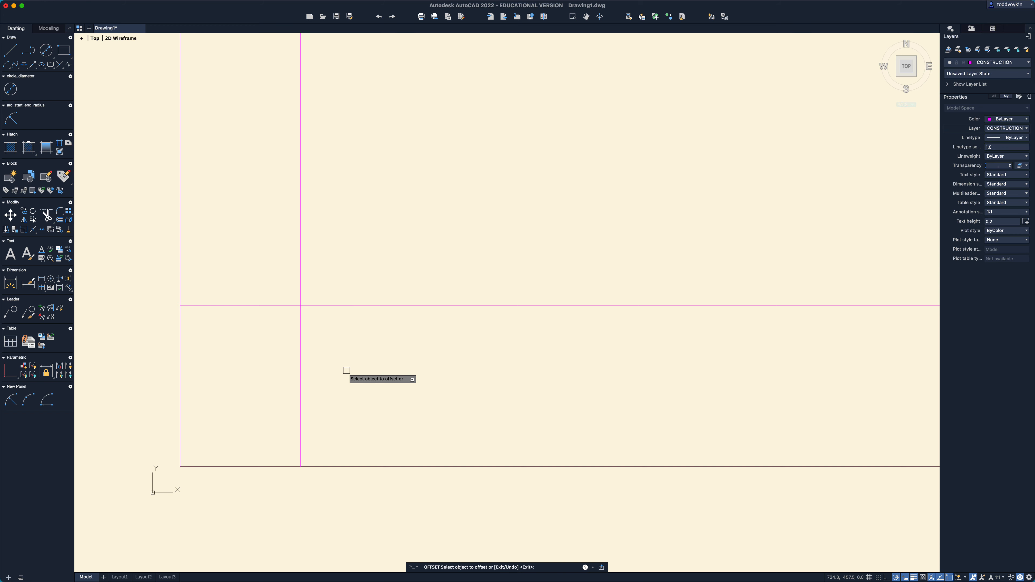
pyautogui.click(301, 369)
pyautogui.click(475, 364)
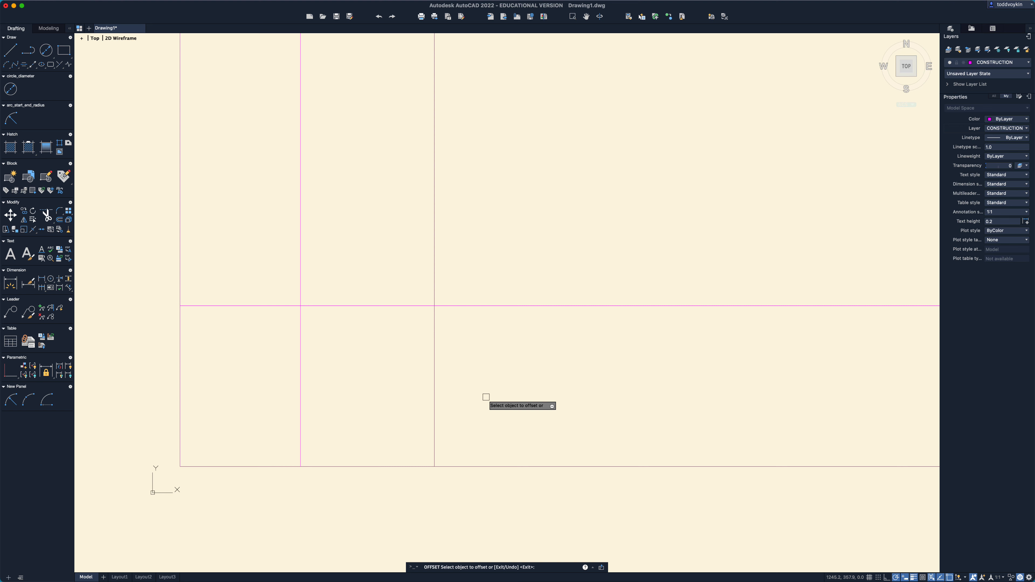
pyautogui.press('Return')
pyautogui.press('Return')
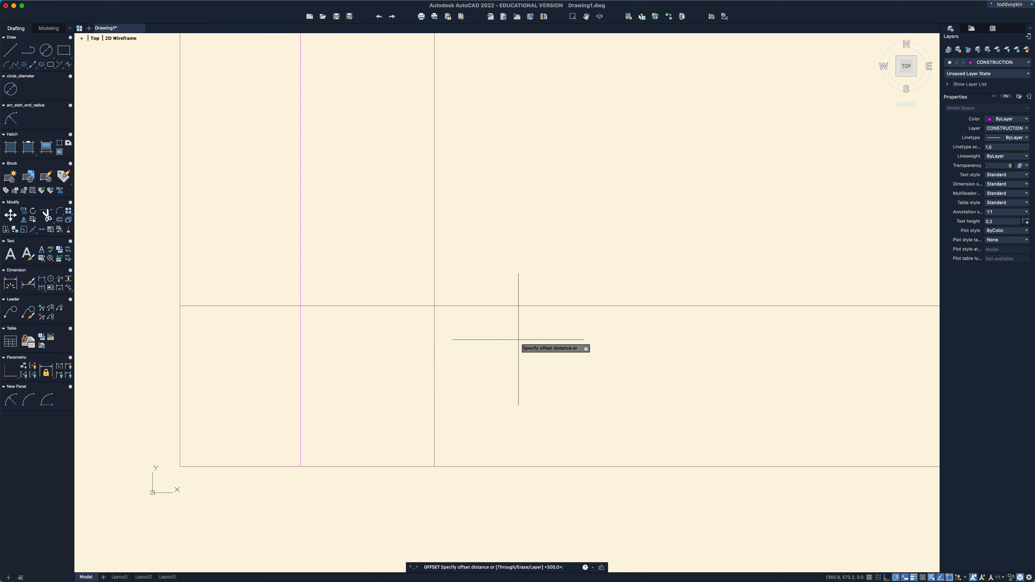
pyautogui.press('Escape')
# Step: Offset the third vertical construction ray 350 to its right to set the side view's depth
pyautogui.click(435, 349)
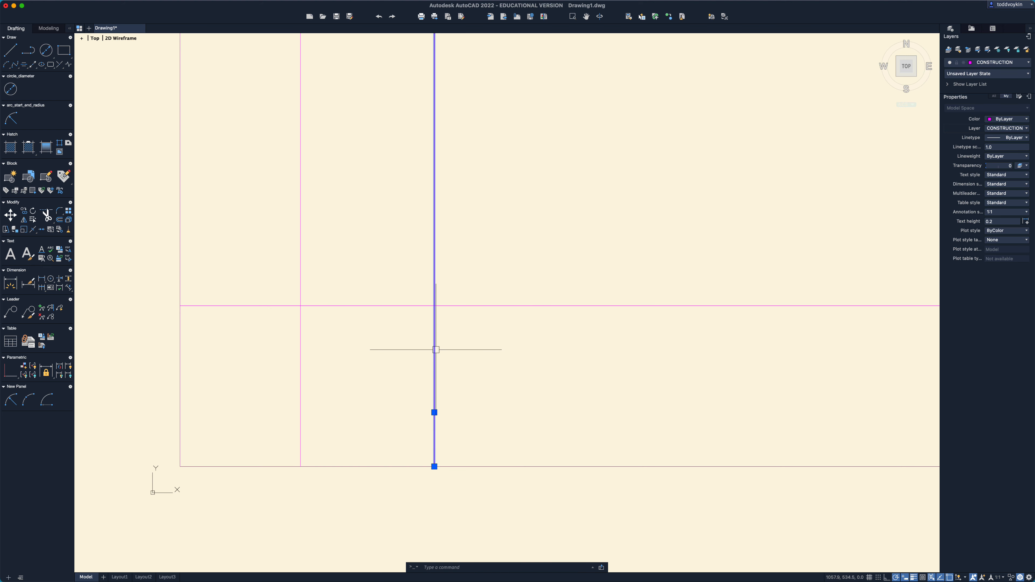
pyautogui.press('Escape')
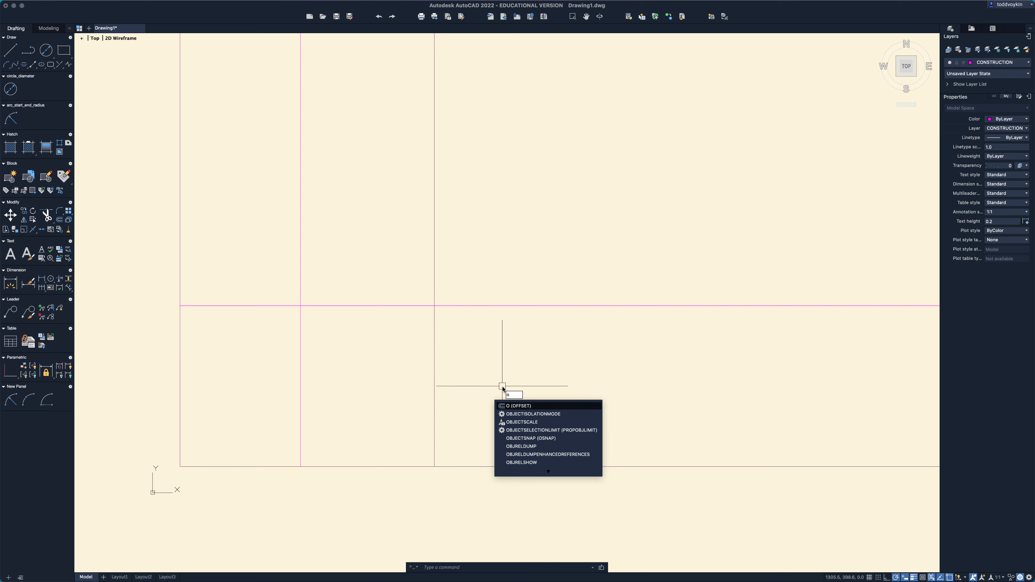
pyautogui.press('Return')
pyautogui.write('350')
pyautogui.press('Return')
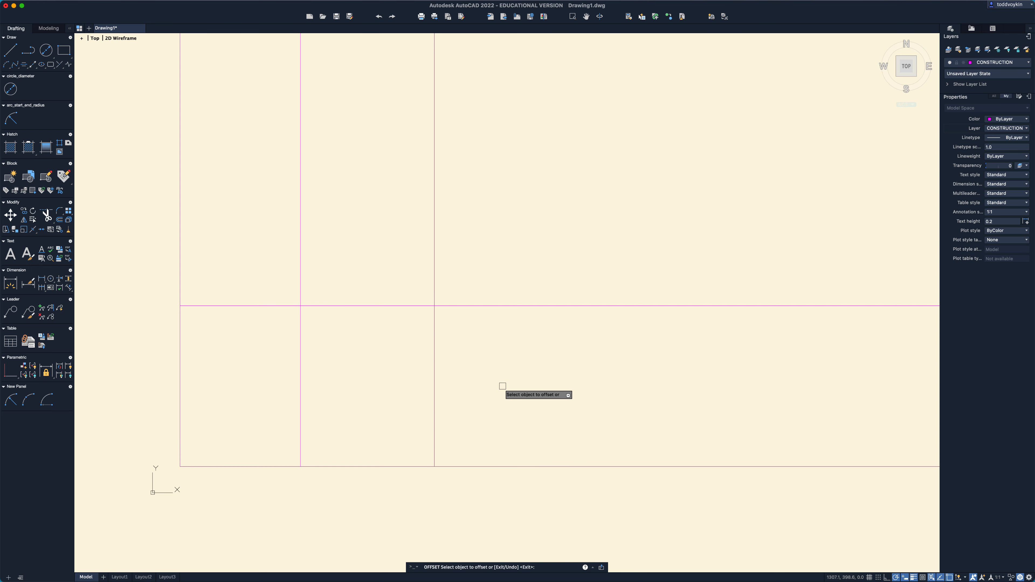
pyautogui.click(435, 362)
pyautogui.click(500, 362)
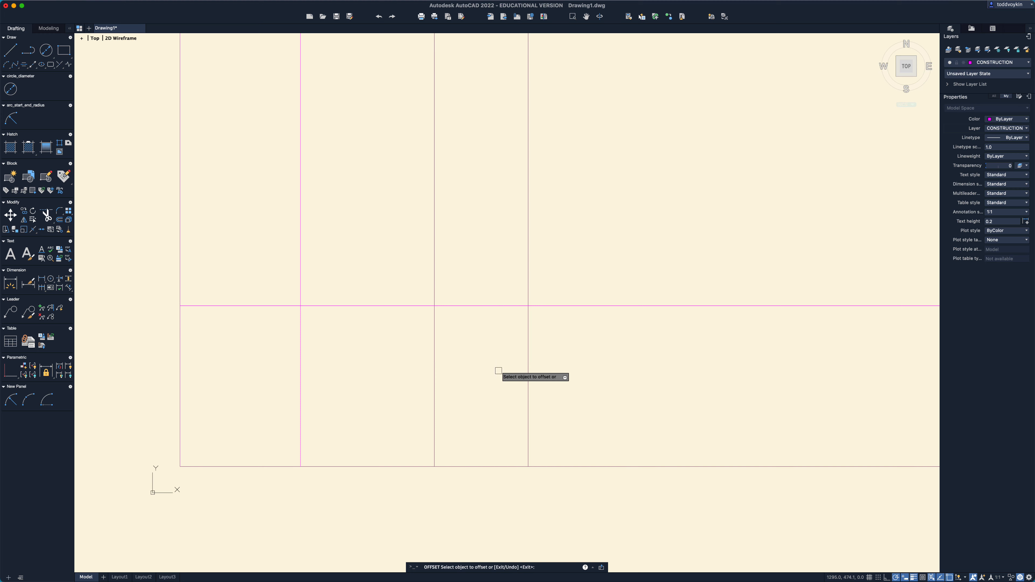
pyautogui.moveTo(493, 383); pyautogui.dragTo(493, 416, button='middle')
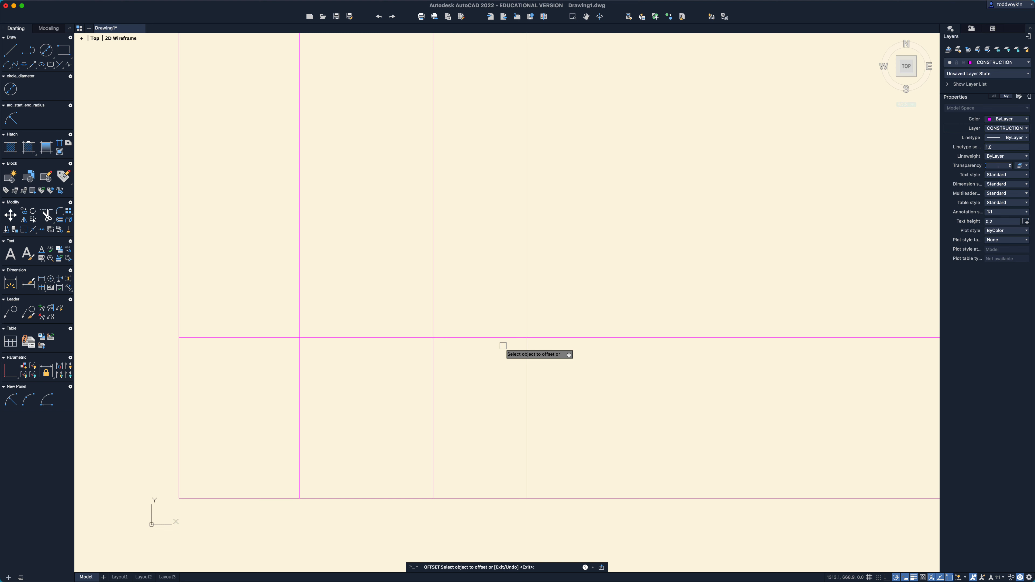
pyautogui.press('Escape')
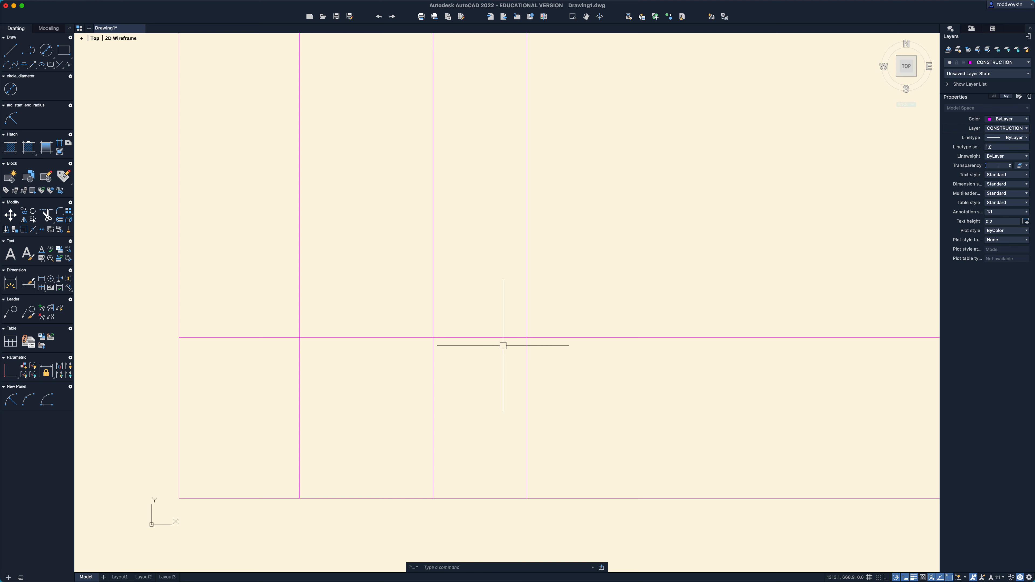
# Step: Draw a 45-degree ray up and to the right from the intersection of the second vertical ray and the upper horizontal ray
pyautogui.write('ray')
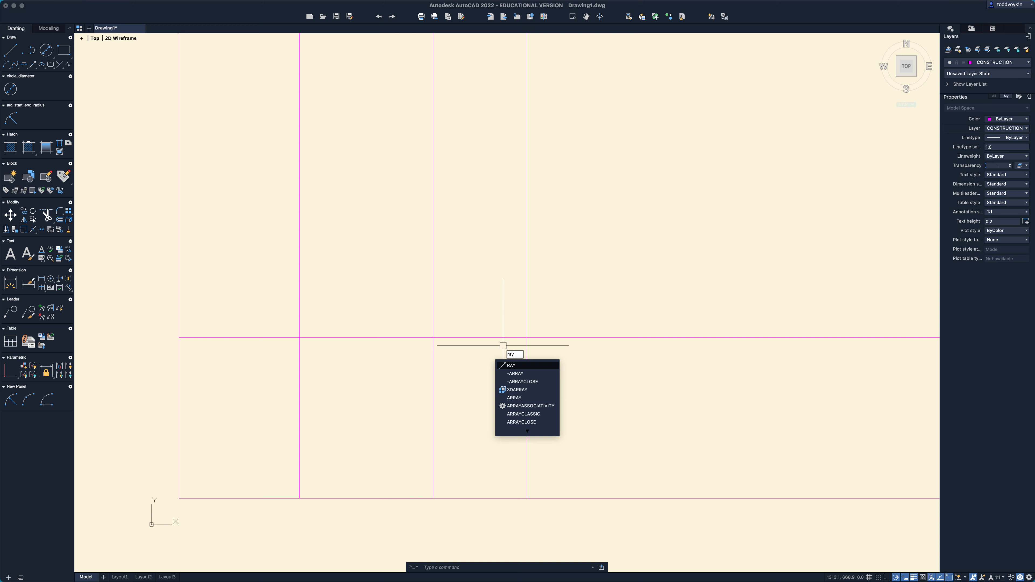
pyautogui.press('Return')
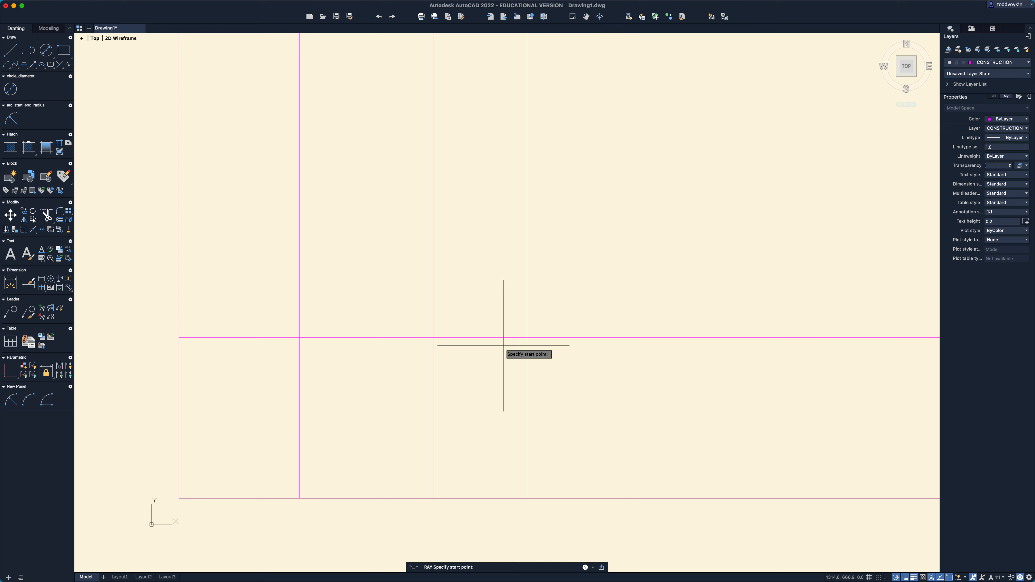
pyautogui.click(300, 338)
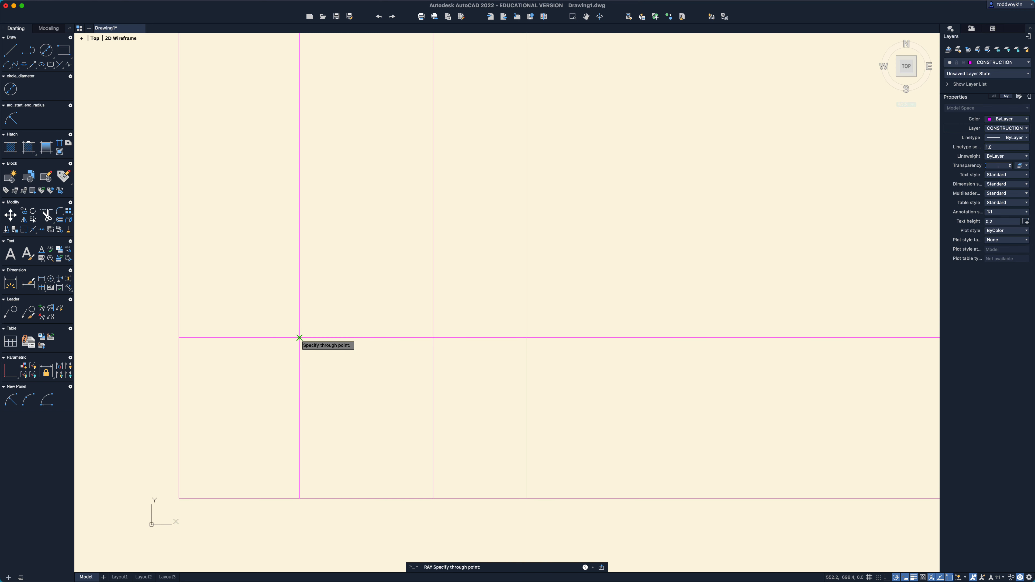
pyautogui.click(359, 278)
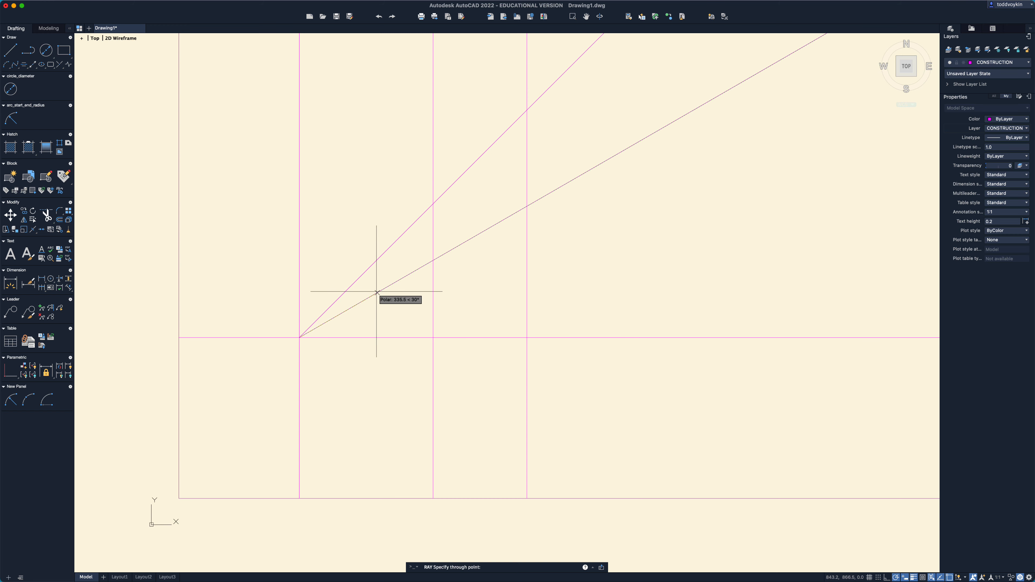
pyautogui.press('Return')
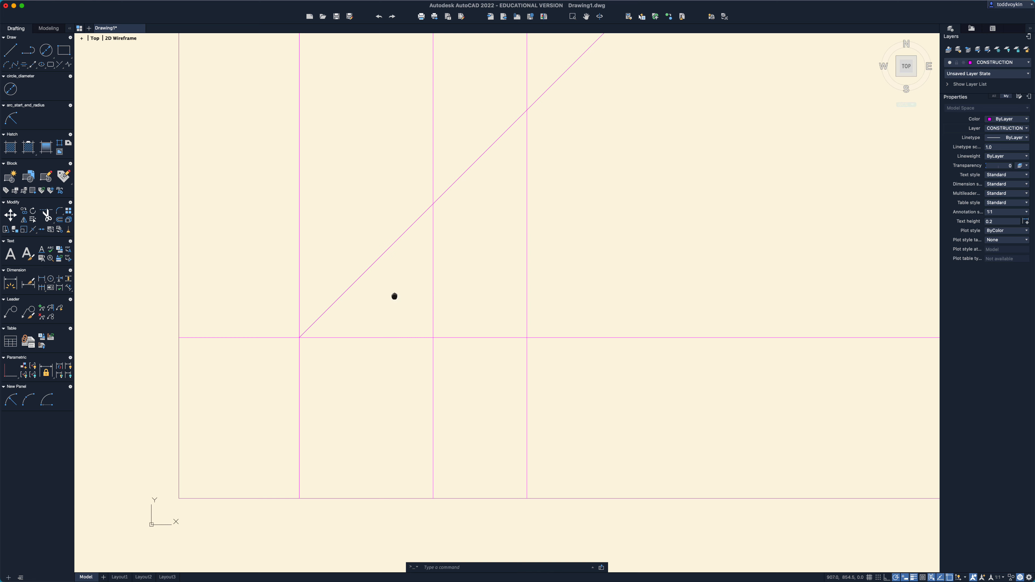
# Step: Draw a horizontal line from the intersection of the 45-degree ray and the third vertical ray to the leftmost vertical ray
pyautogui.moveTo(393, 293); pyautogui.dragTo(394, 315, button='middle')
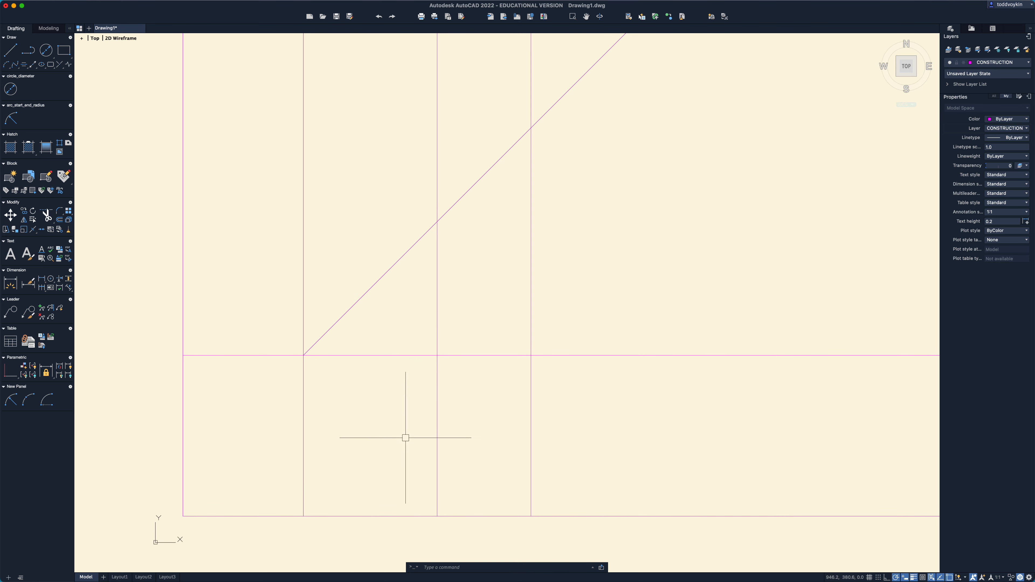
pyautogui.click(436, 442)
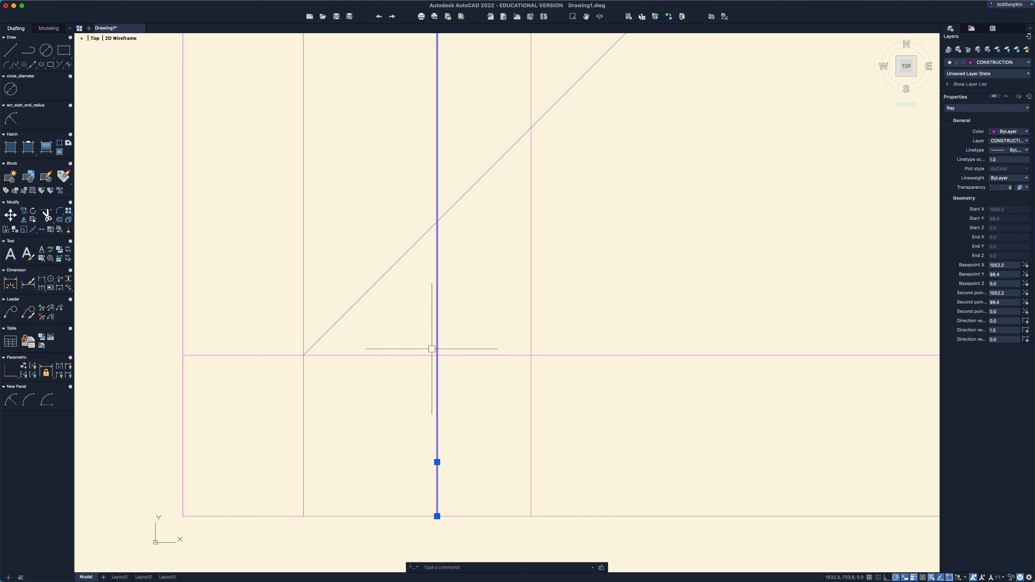
pyautogui.click(428, 230)
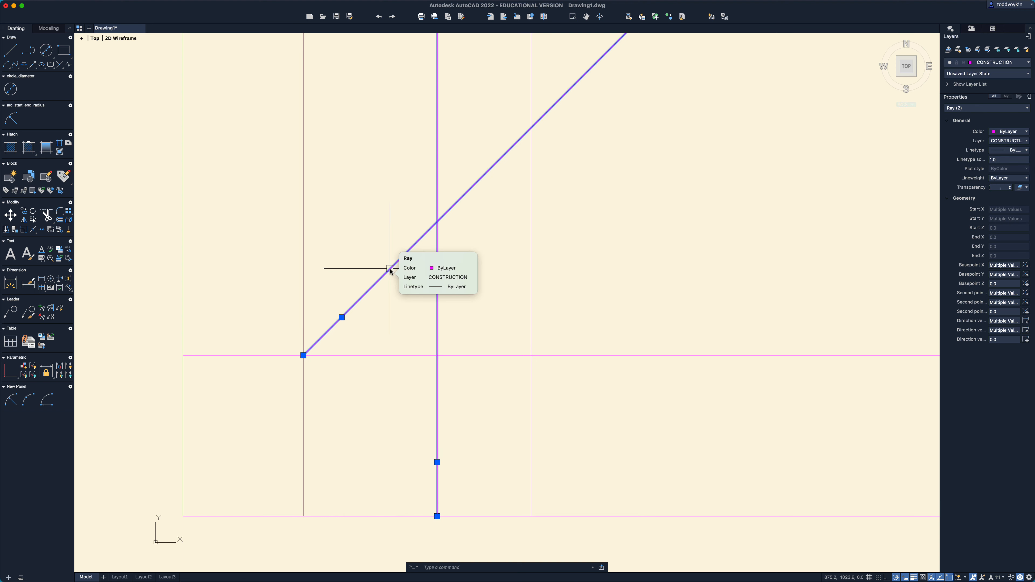
pyautogui.press('Escape')
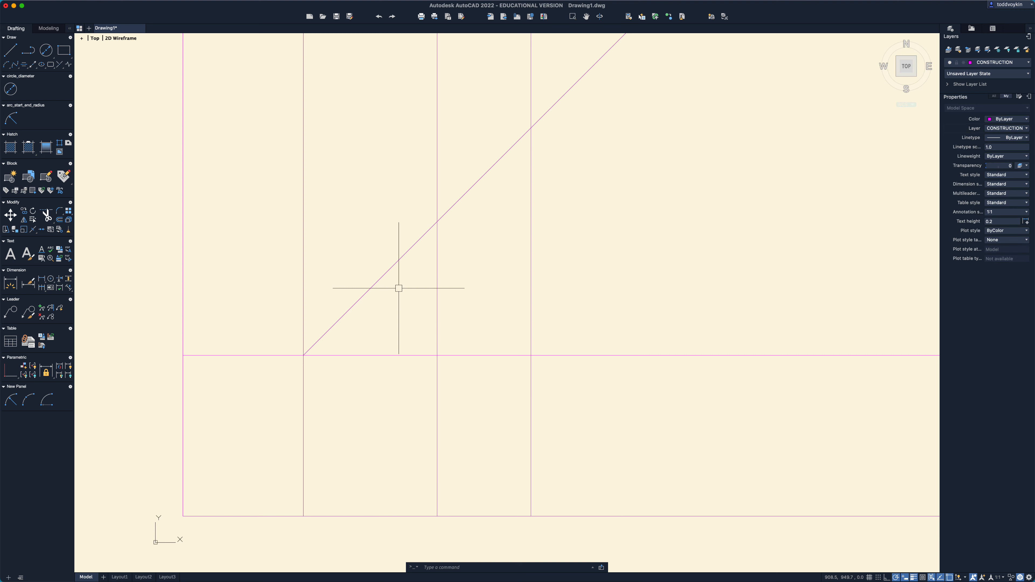
pyautogui.write('l')
pyautogui.press('Return')
pyautogui.click(437, 221)
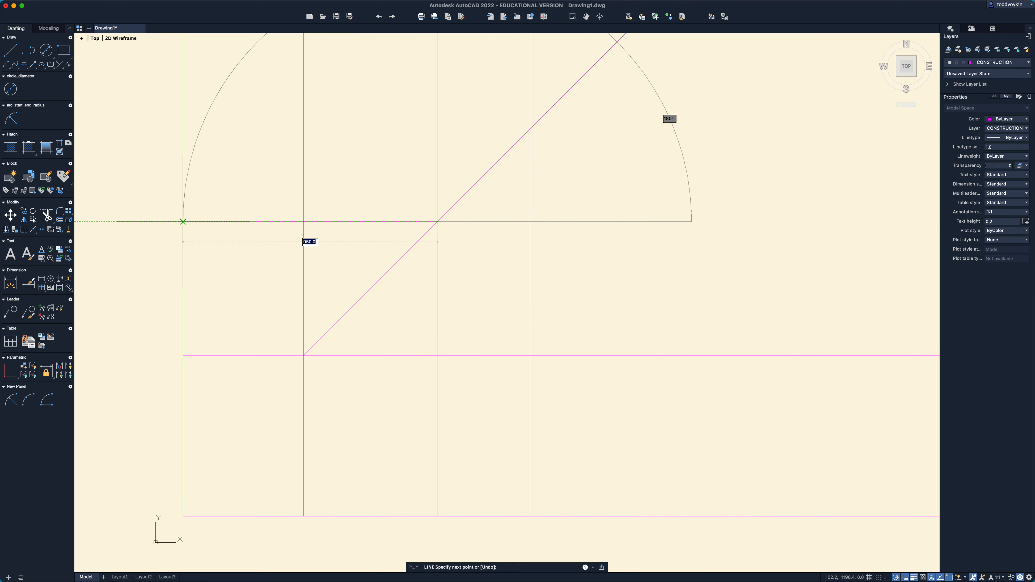
pyautogui.click(183, 222)
pyautogui.press('Return')
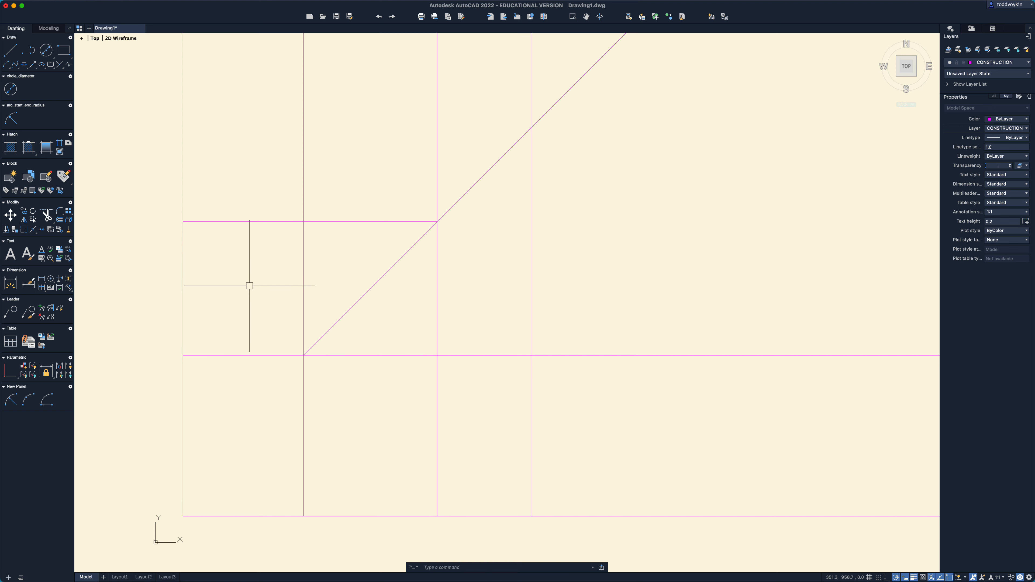
# Step: Select the 45-degree ray and the rightmost vertical ray to point out where they cross
pyautogui.click(522, 140)
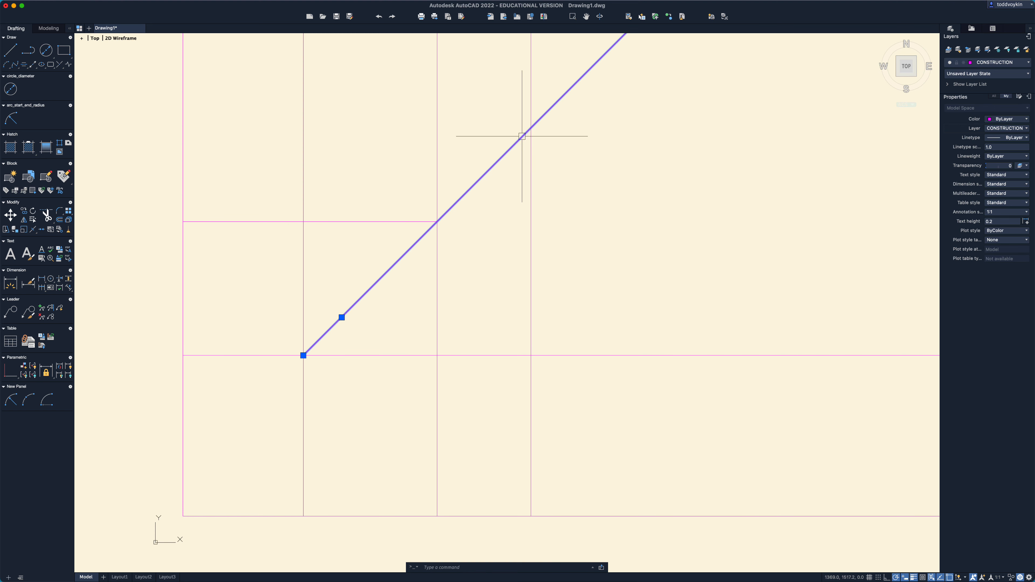
pyautogui.click(529, 143)
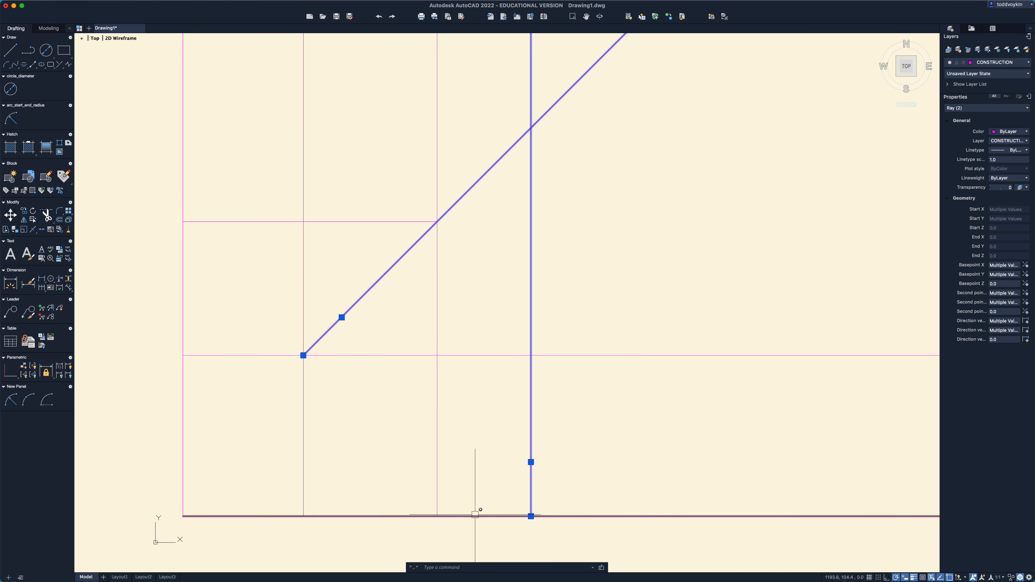
# Step: Draw a horizontal construction line from the intersection of the 45° ray and the outermost vertical ray to the leftmost vertical construction line
pyautogui.click(470, 460)
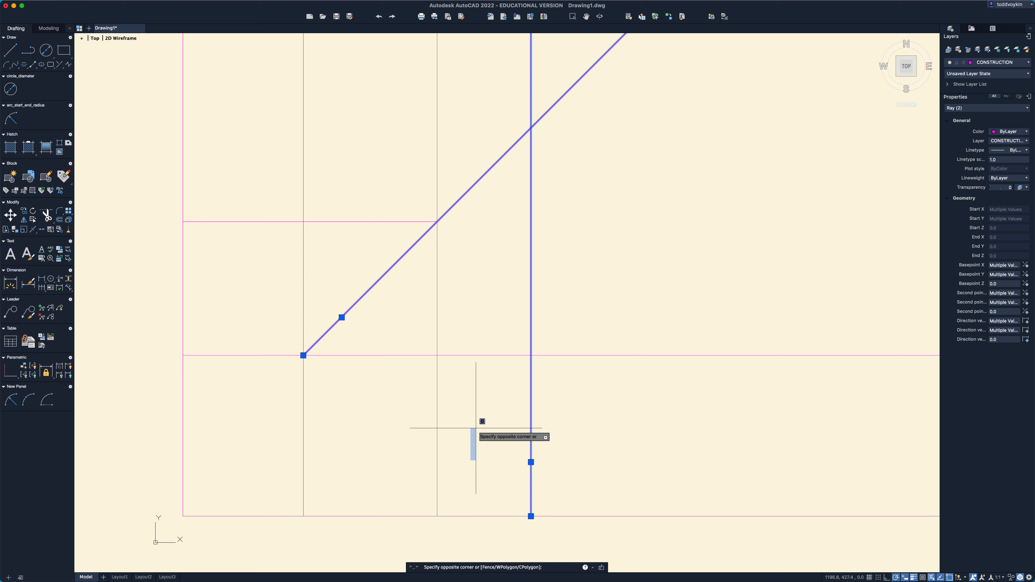
pyautogui.press('Escape')
pyautogui.press('Escape')
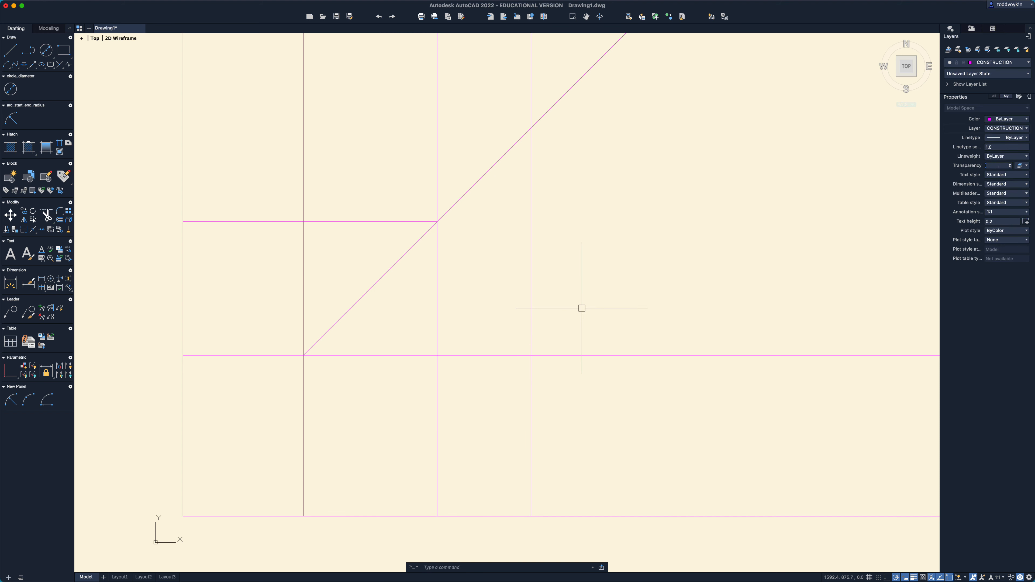
pyautogui.press('l')
pyautogui.press('Return')
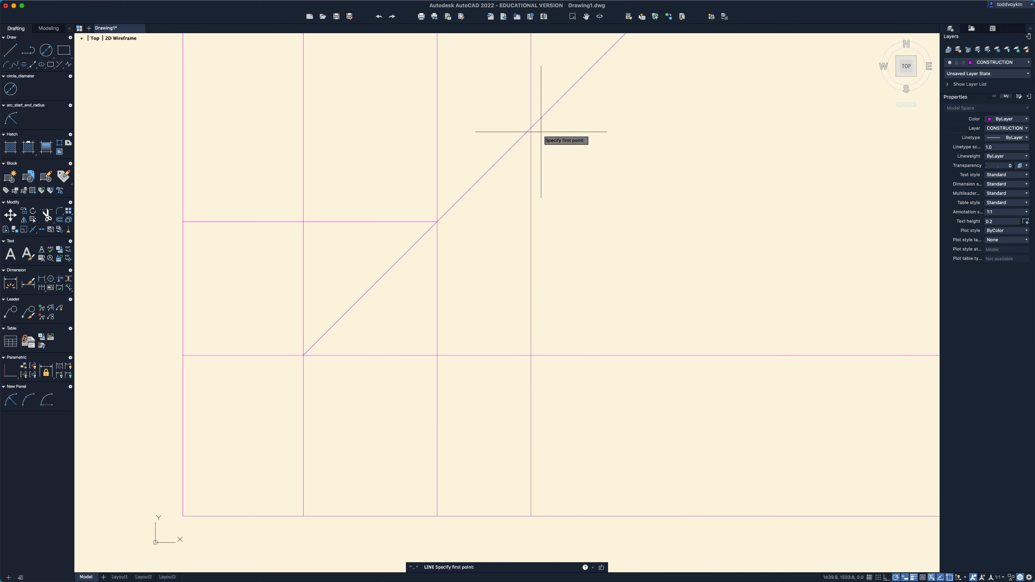
pyautogui.click(531, 128)
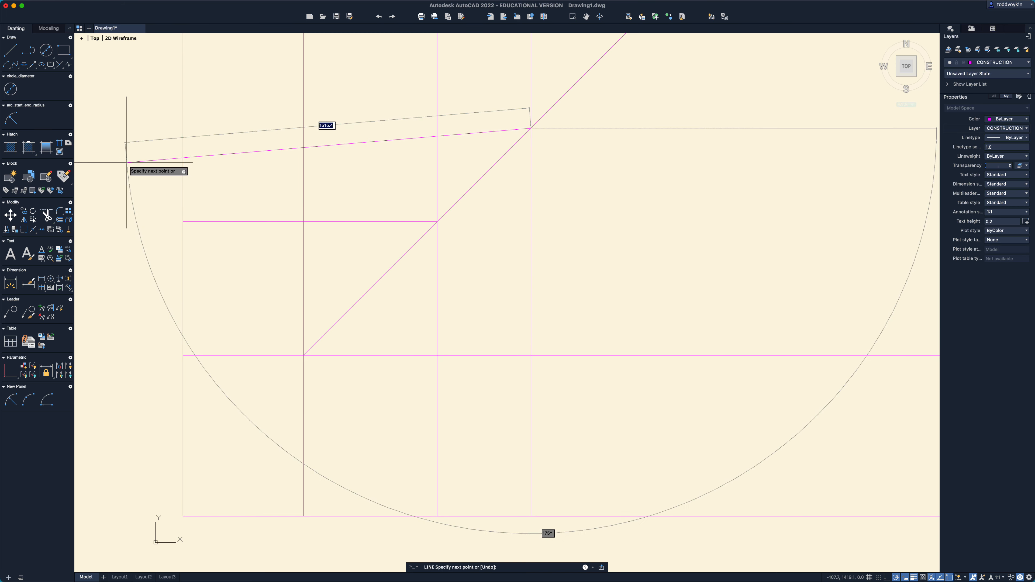
pyautogui.click(183, 128)
pyautogui.press('Return')
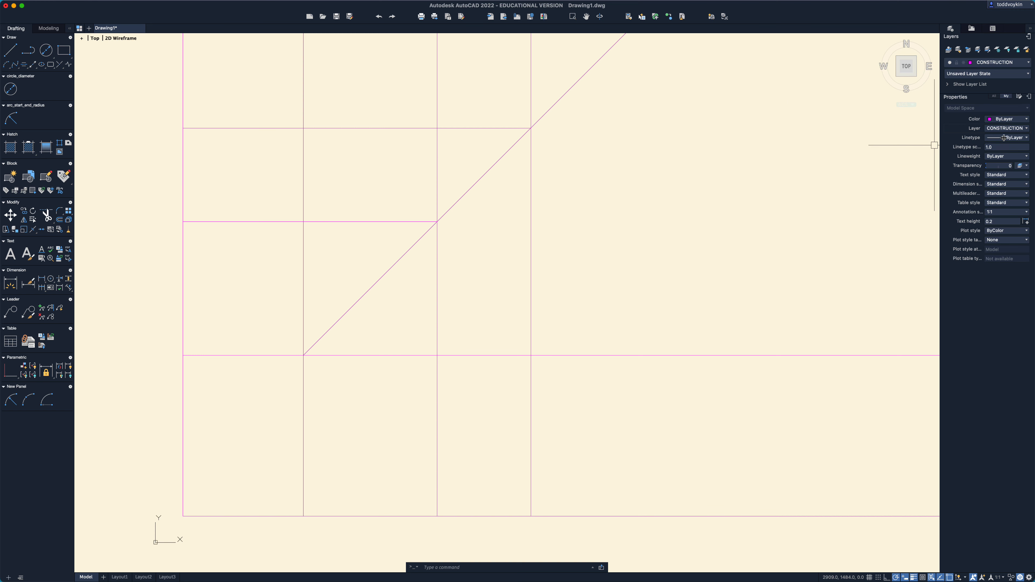
# Step: Make OBJECT the current layer and draw the front-view rectangle from the lower-left construction corner to the start of the 45° ray
pyautogui.click(1006, 129)
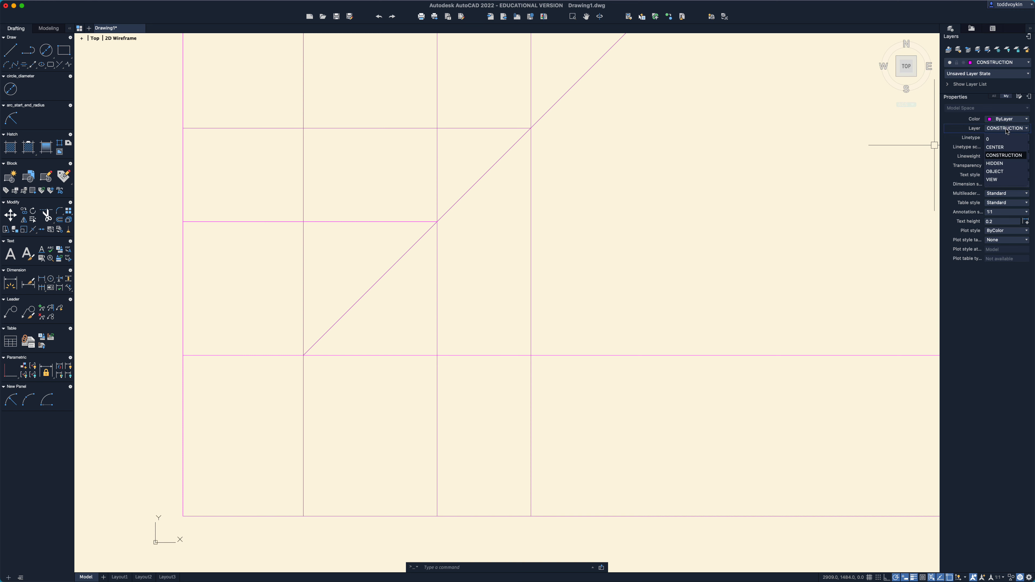
pyautogui.click(996, 171)
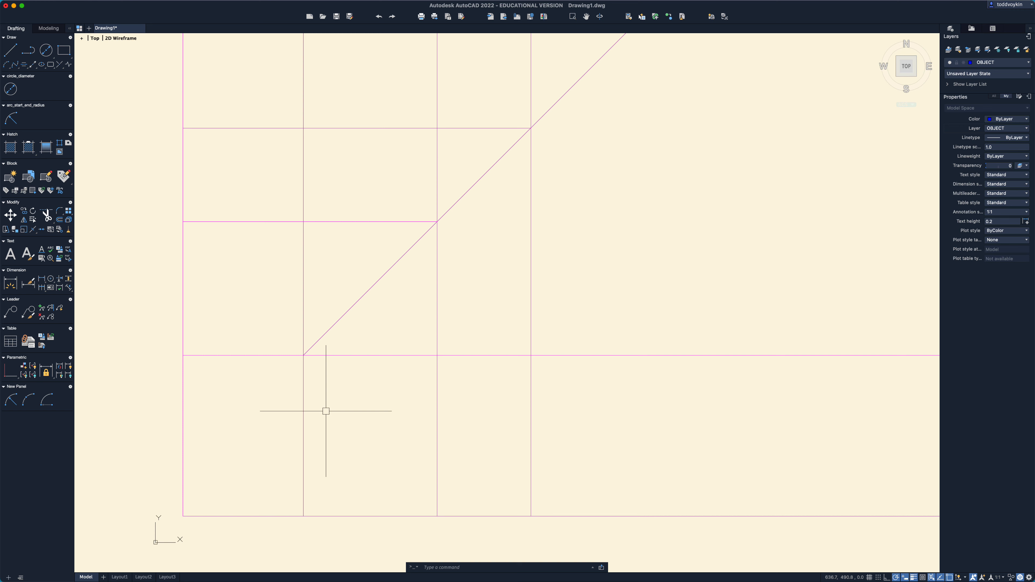
pyautogui.write('rec')
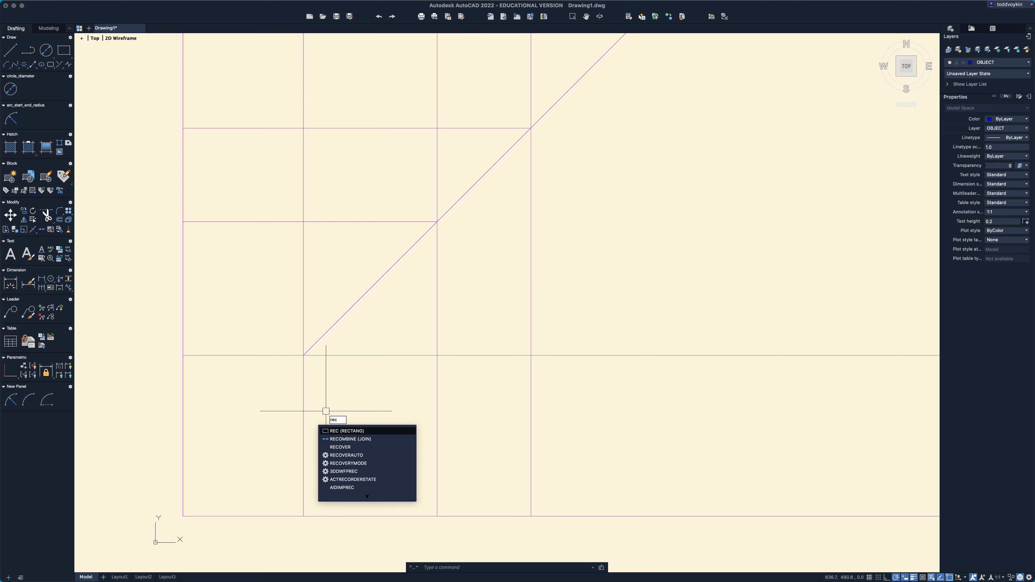
pyautogui.press('Return')
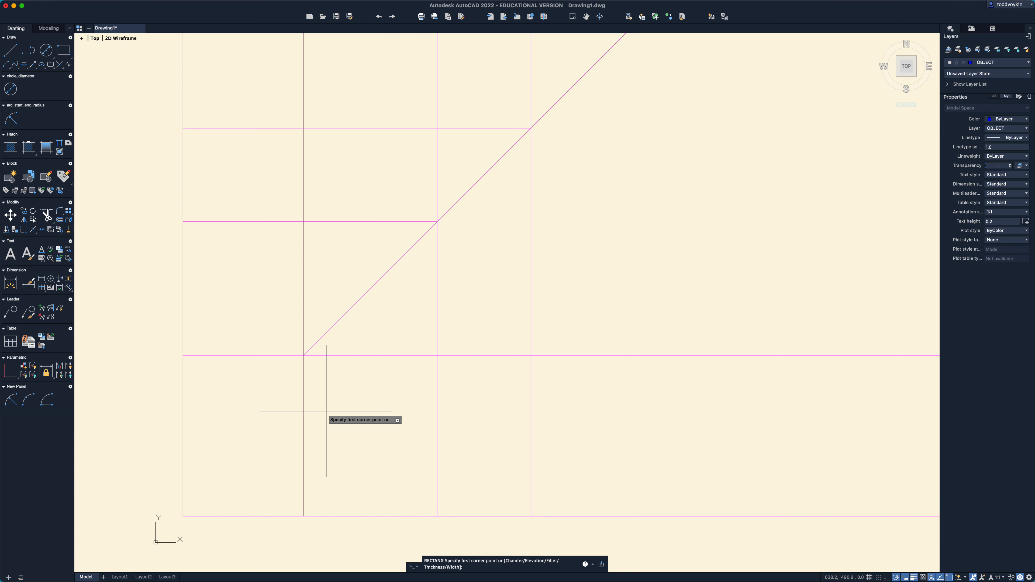
pyautogui.click(183, 517)
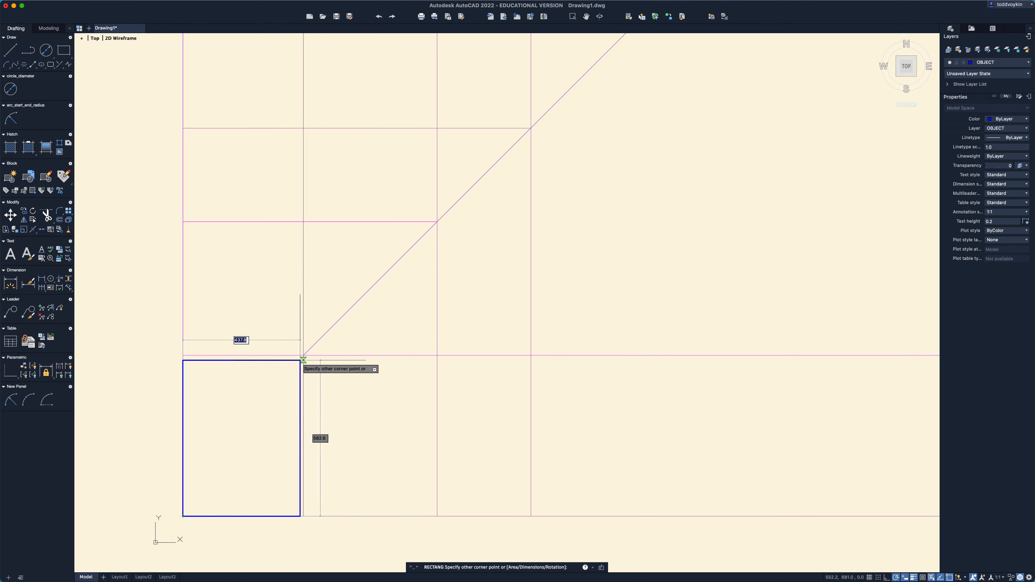
pyautogui.click(303, 356)
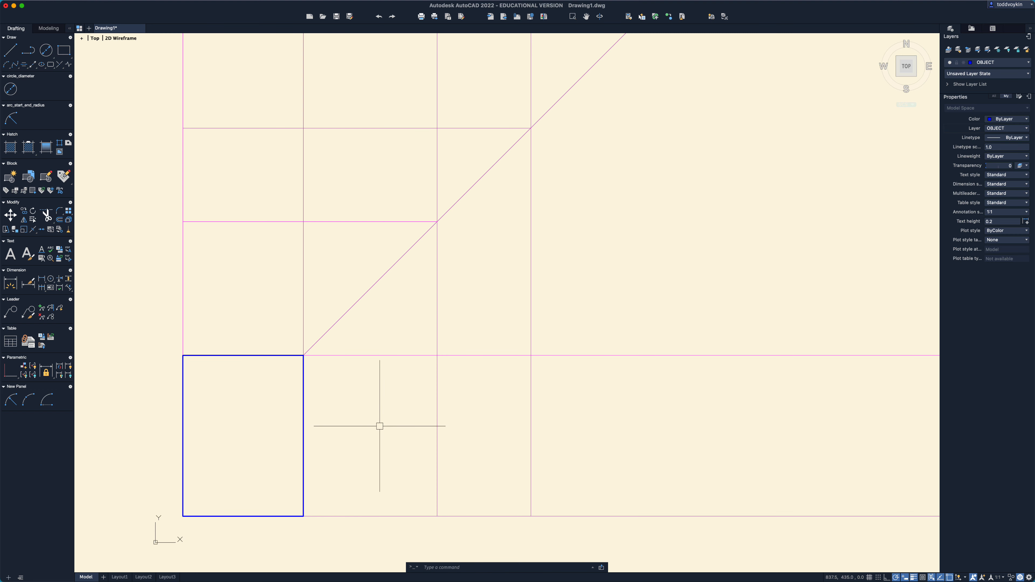
# Step: Draw the side-view rectangle between the two right-hand vertical construction lines, matching the front view's height
pyautogui.write('rec')
pyautogui.press('Return')
pyautogui.click(437, 516)
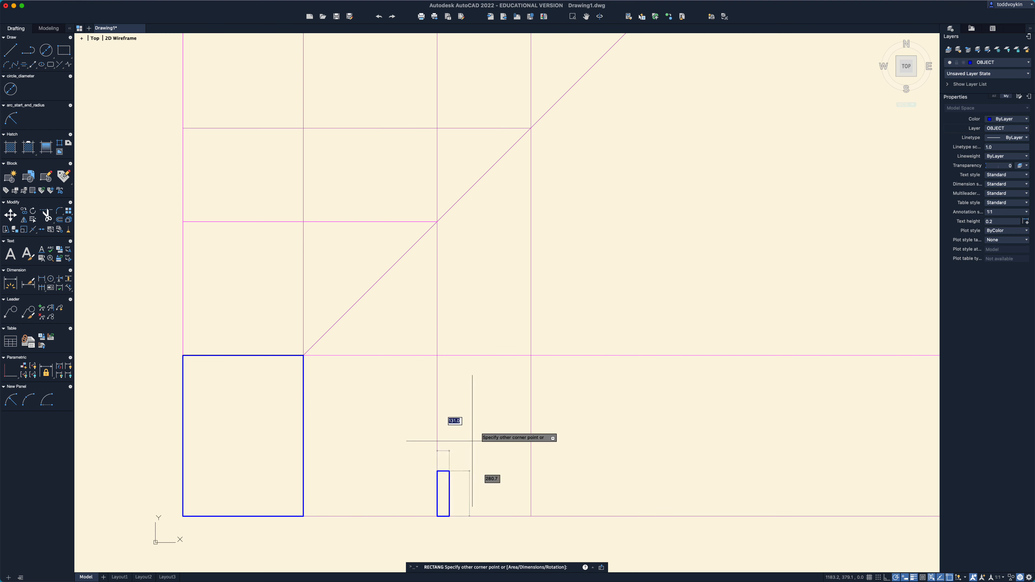
pyautogui.click(530, 355)
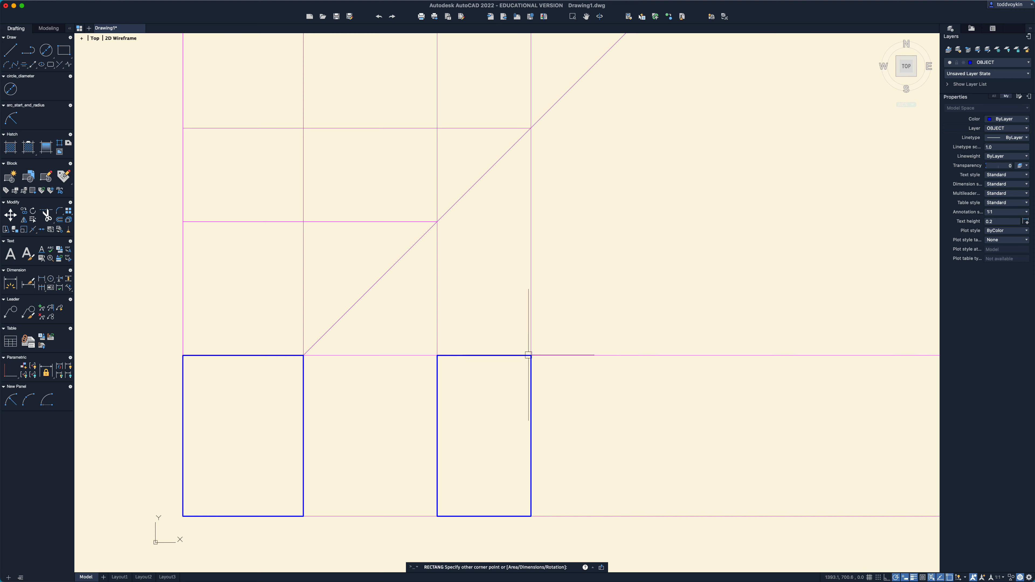
# Step: Draw the top-view rectangle above the front view, between the two upper horizontal construction lines
pyautogui.press('Return')
pyautogui.click(184, 222)
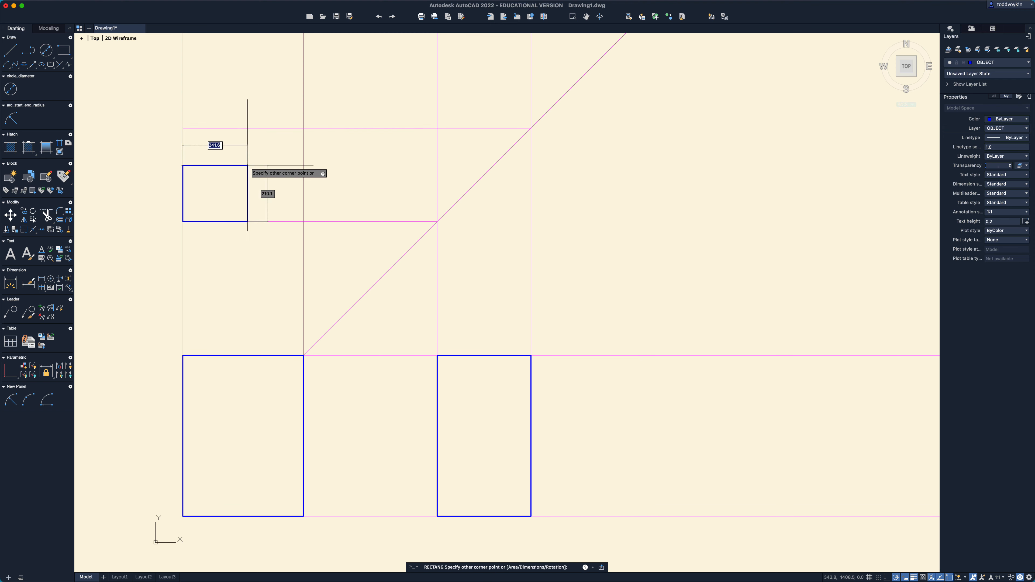
pyautogui.click(303, 128)
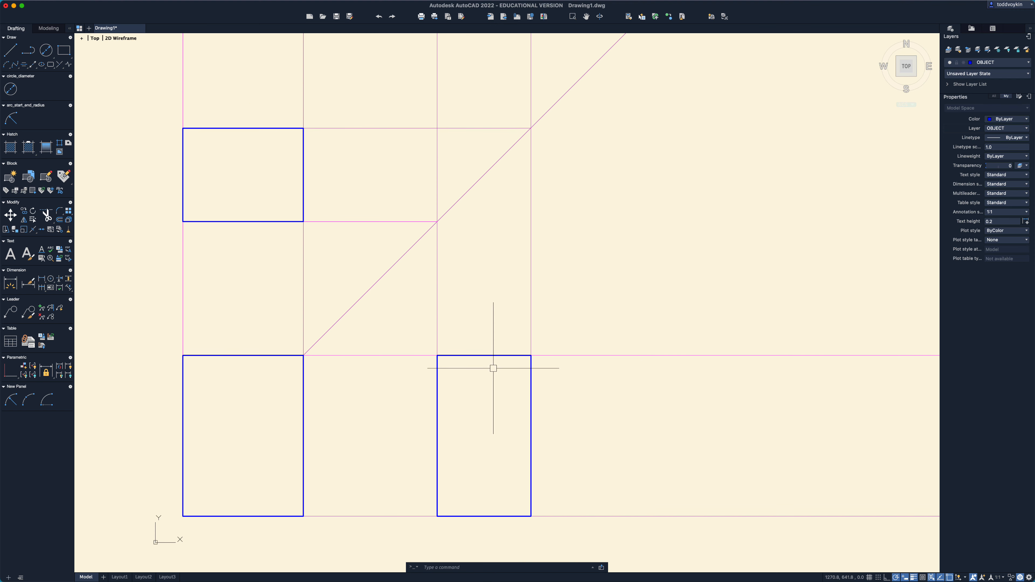
# Step: Offset the bottom horizontal construction line upward by 225 across the front and side views
pyautogui.moveTo(606, 370); pyautogui.dragTo(746, 357, button='middle')
pyautogui.scroll(2, 689, 361)
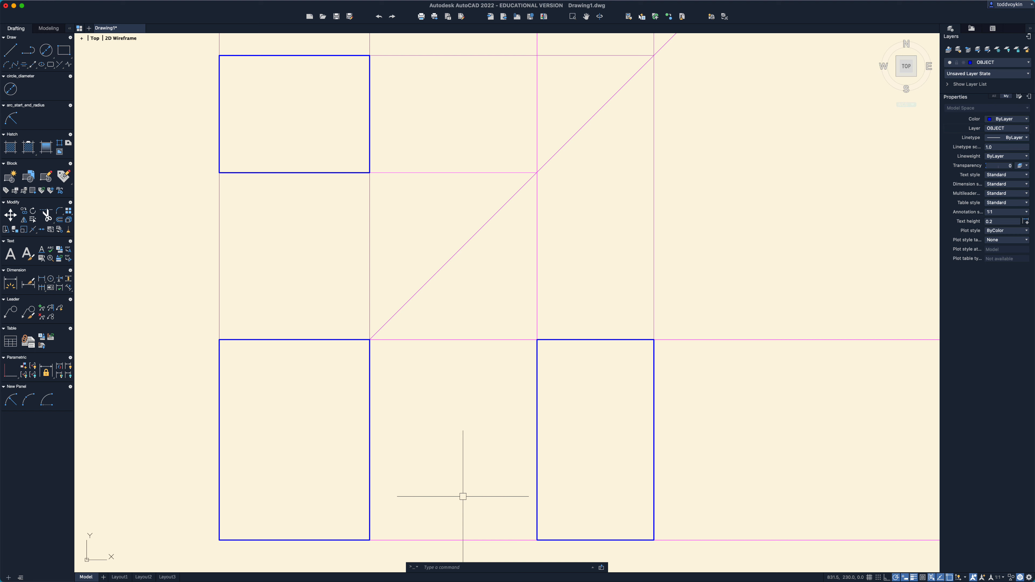
pyautogui.write('o')
pyautogui.press('Return')
pyautogui.press('Return')
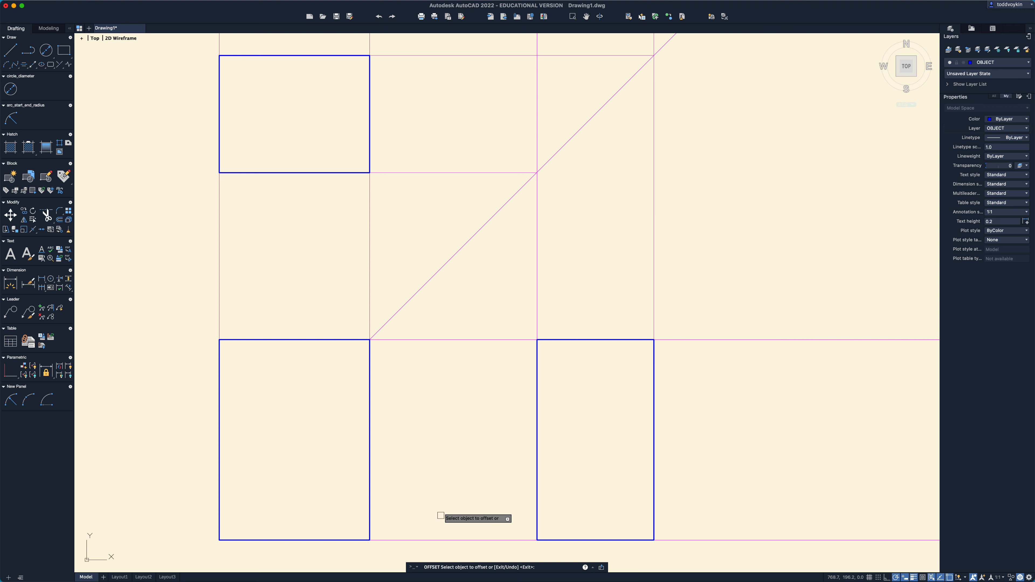
pyautogui.click(441, 540)
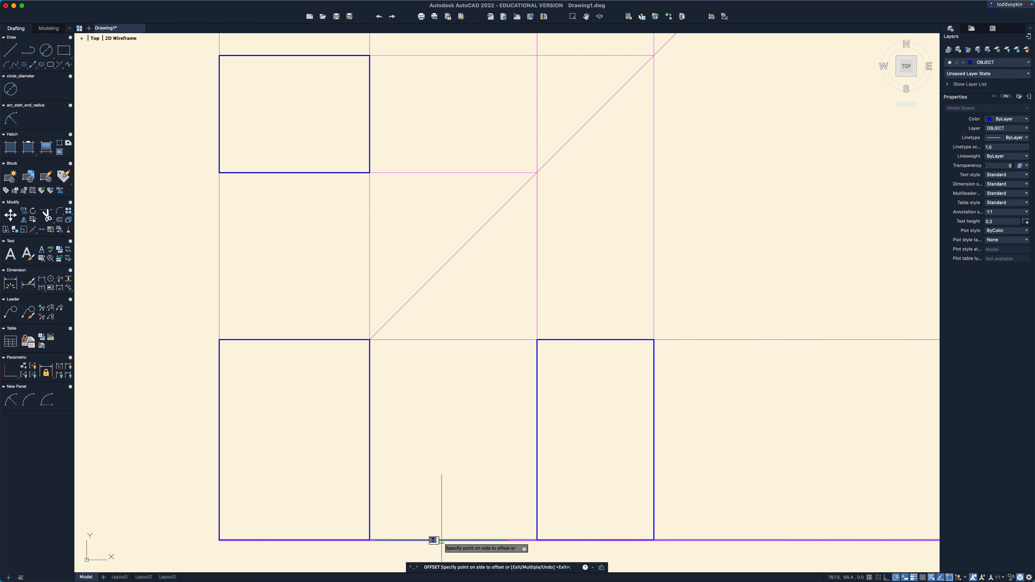
pyautogui.click(446, 471)
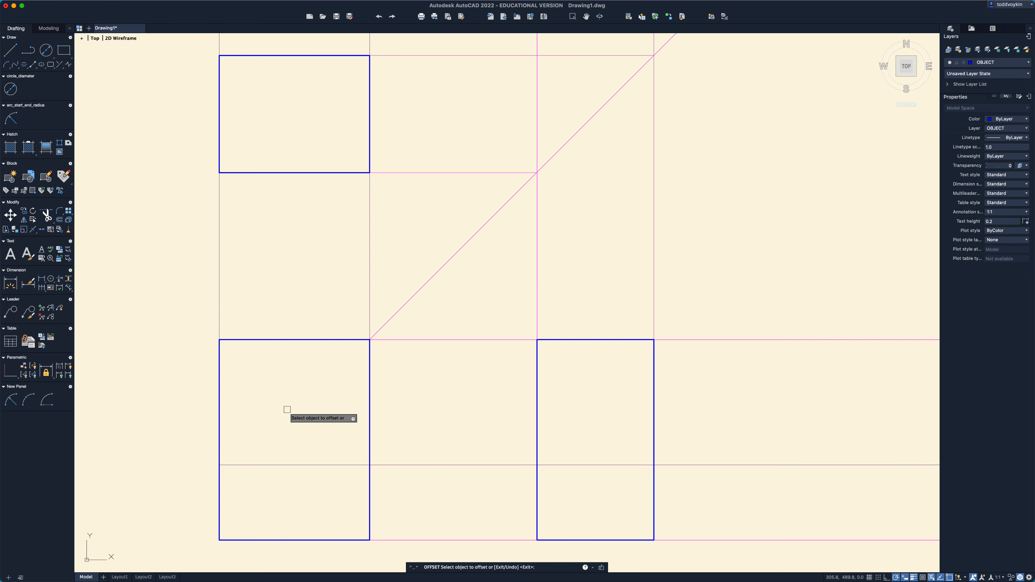
pyautogui.press('Escape')
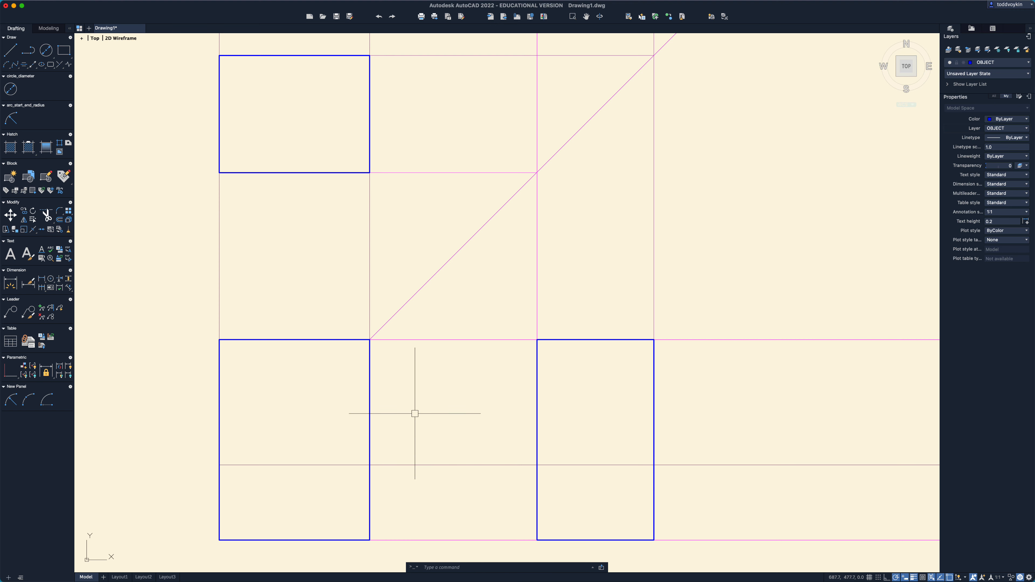
# Step: Offset the horizontal construction line inside the front and side views upward by 150
pyautogui.rightClick(415, 414)
pyautogui.click(428, 430)
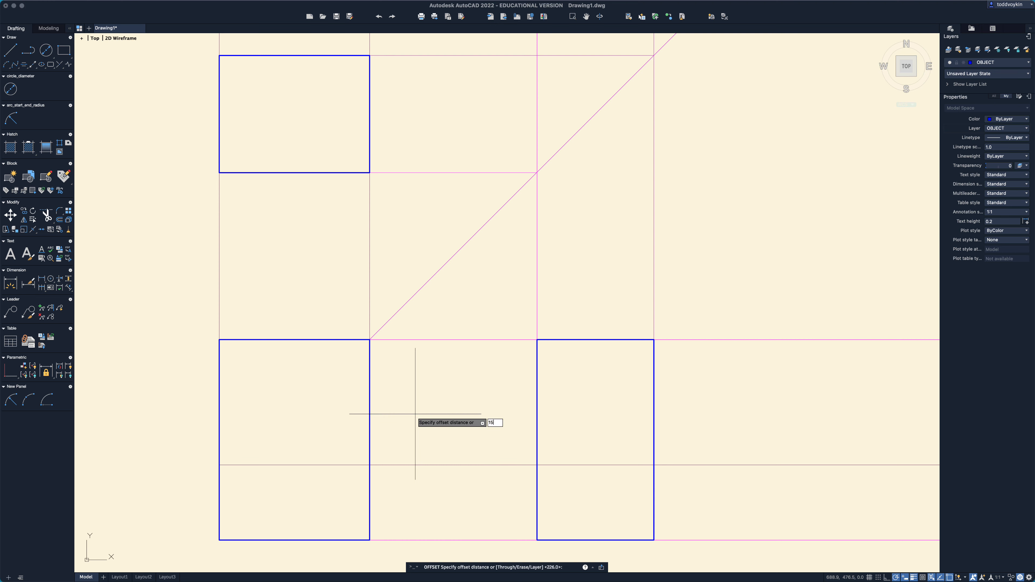
pyautogui.write('150')
pyautogui.press('Return')
pyautogui.click(349, 465)
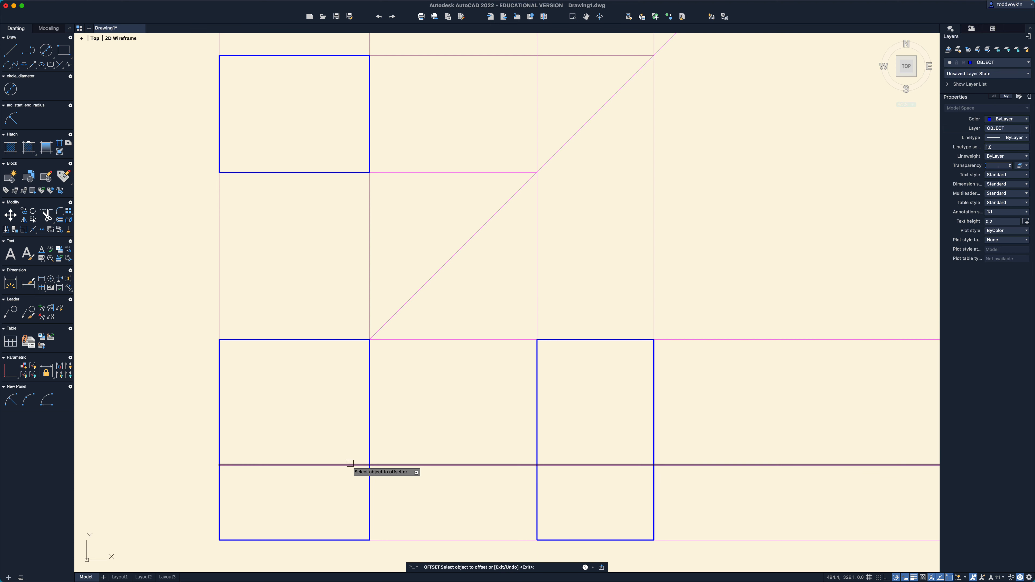
pyautogui.click(349, 437)
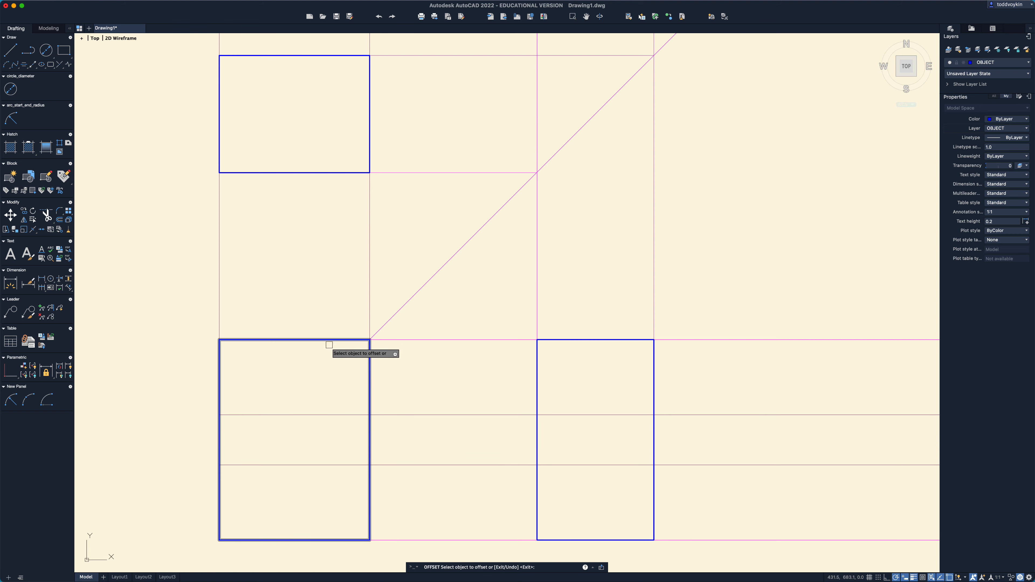
pyautogui.press('Escape')
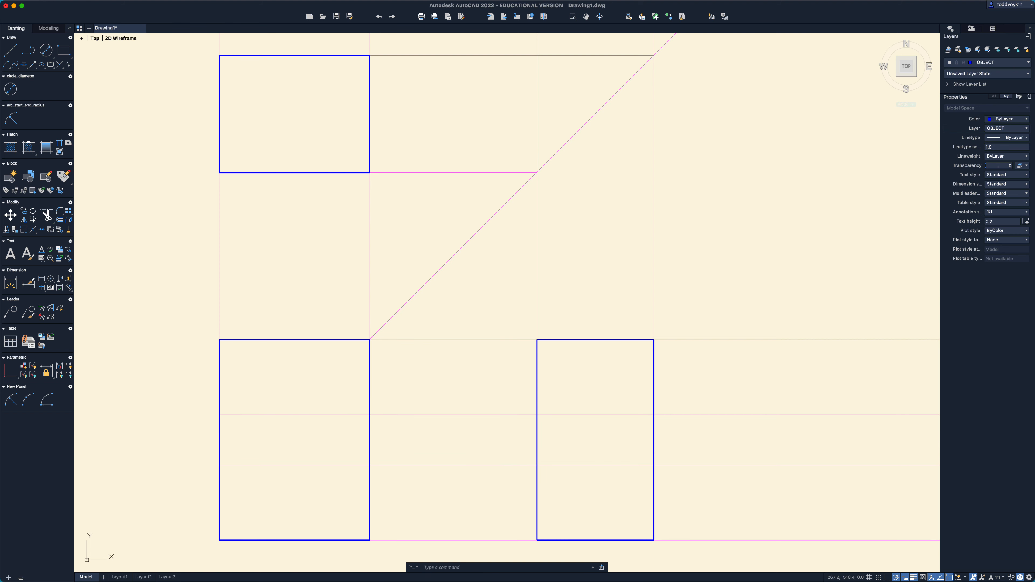
# Step: Offset the front view's left and right vertical construction lines inward by 120 each
pyautogui.rightClick(274, 403)
pyautogui.click(289, 422)
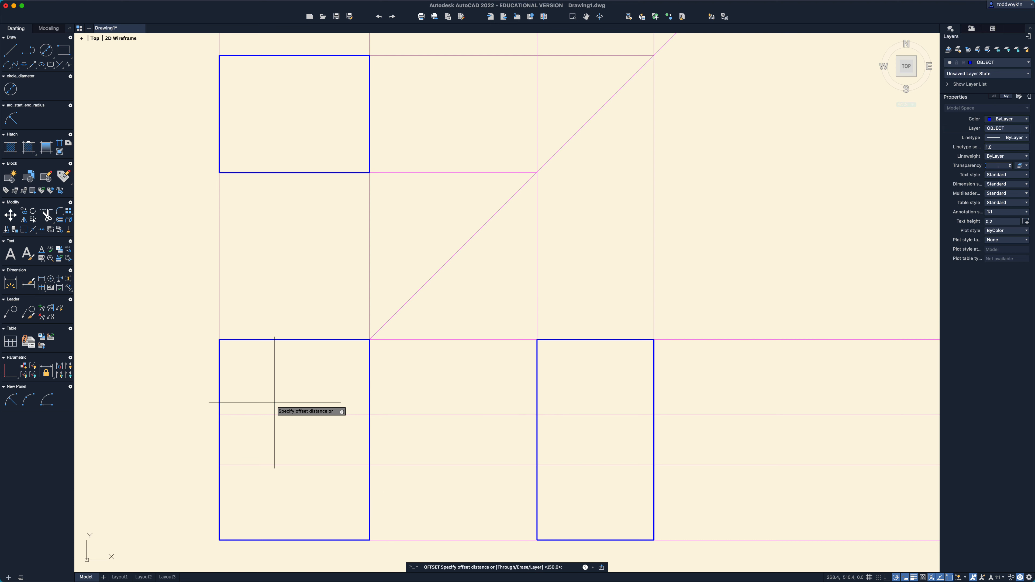
pyautogui.write('120')
pyautogui.press('Return')
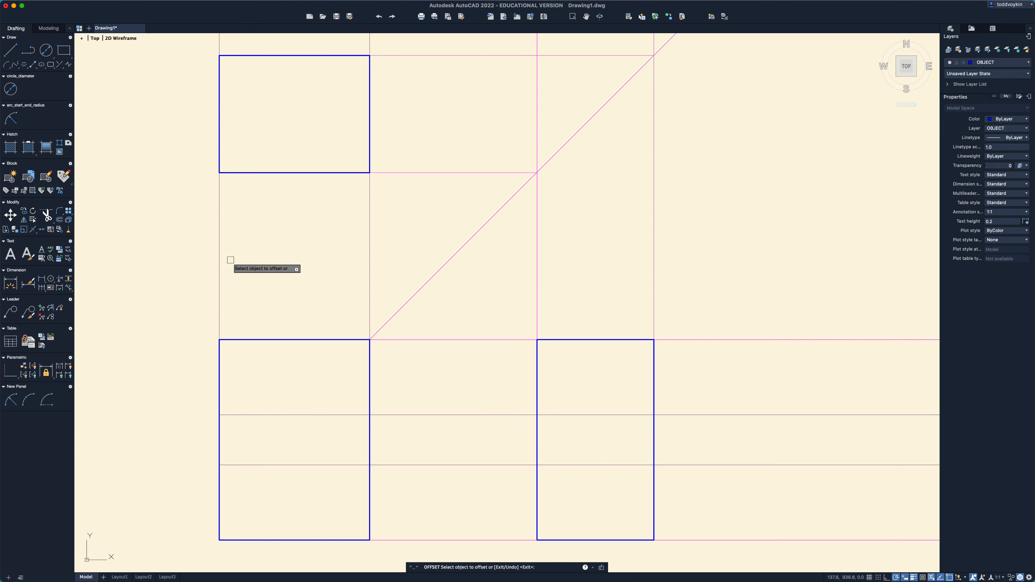
pyautogui.click(219, 265)
pyautogui.click(245, 263)
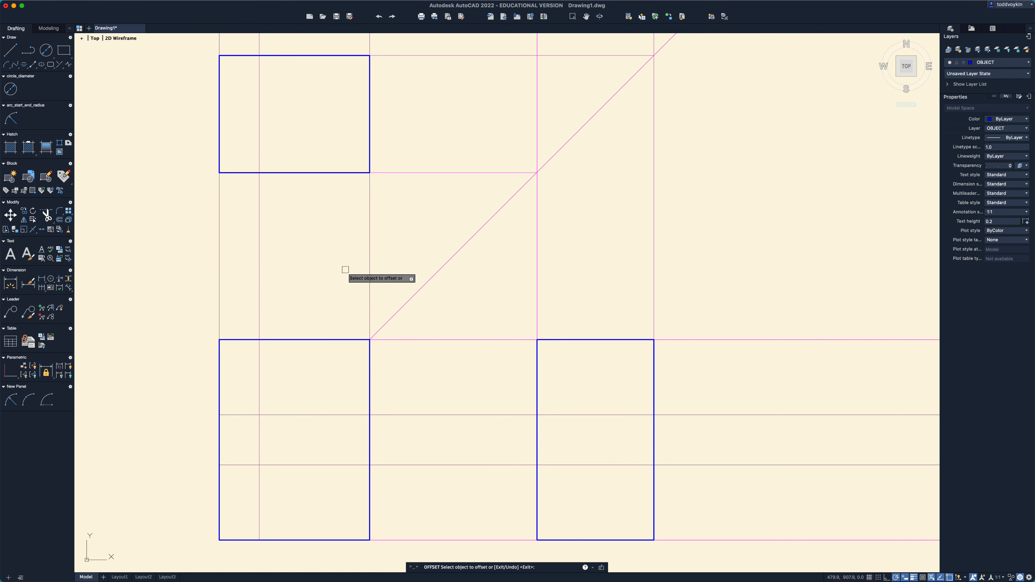
pyautogui.click(370, 268)
pyautogui.click(355, 269)
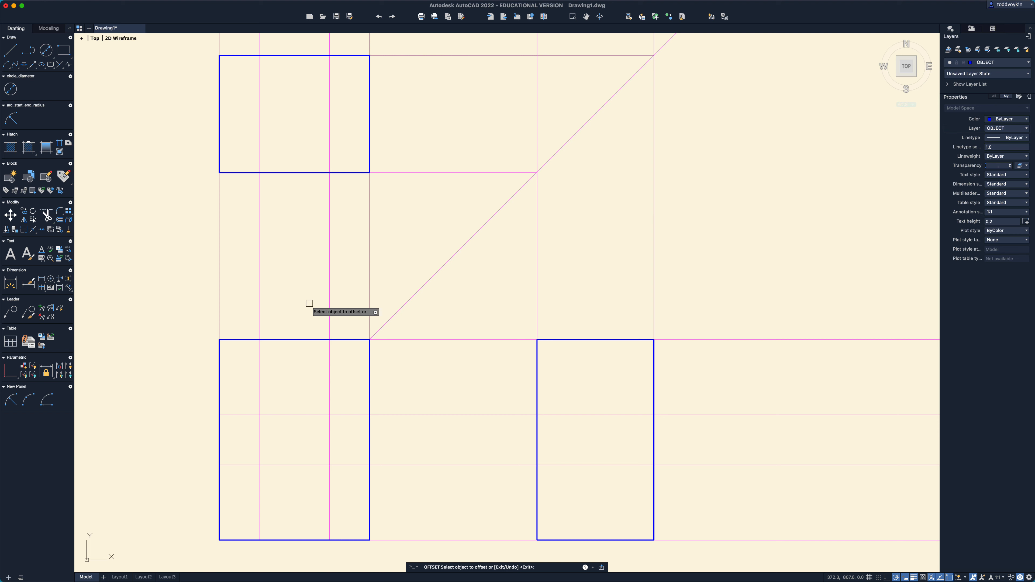
pyautogui.press('Escape')
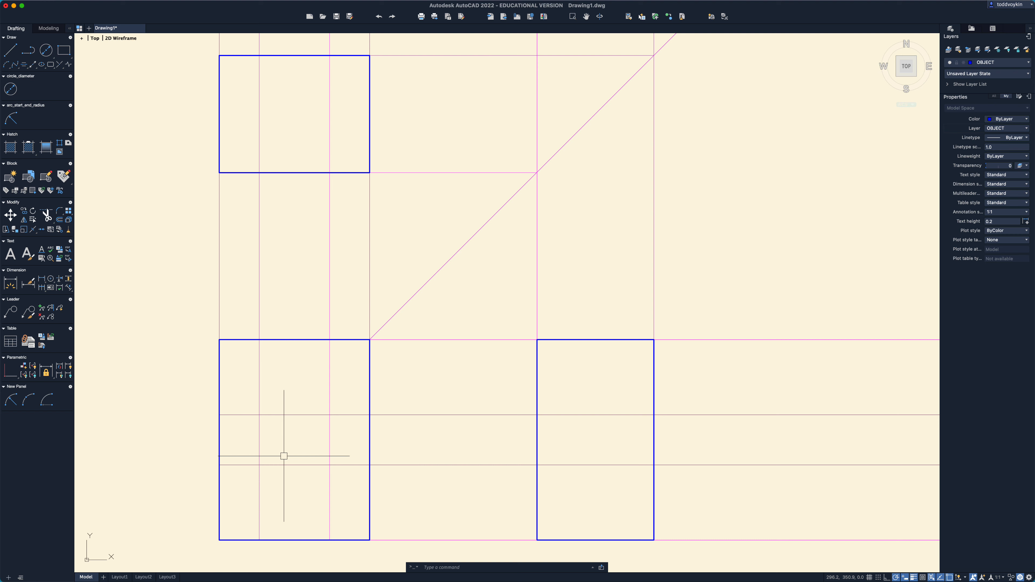
pyautogui.write('o')
pyautogui.press('Return')
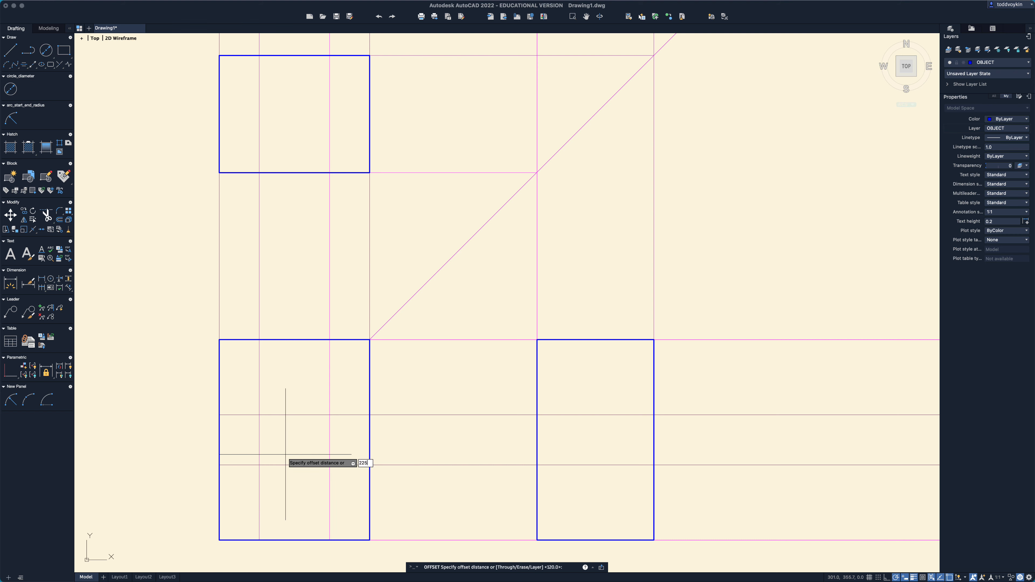
pyautogui.press('Return')
pyautogui.click(369, 379)
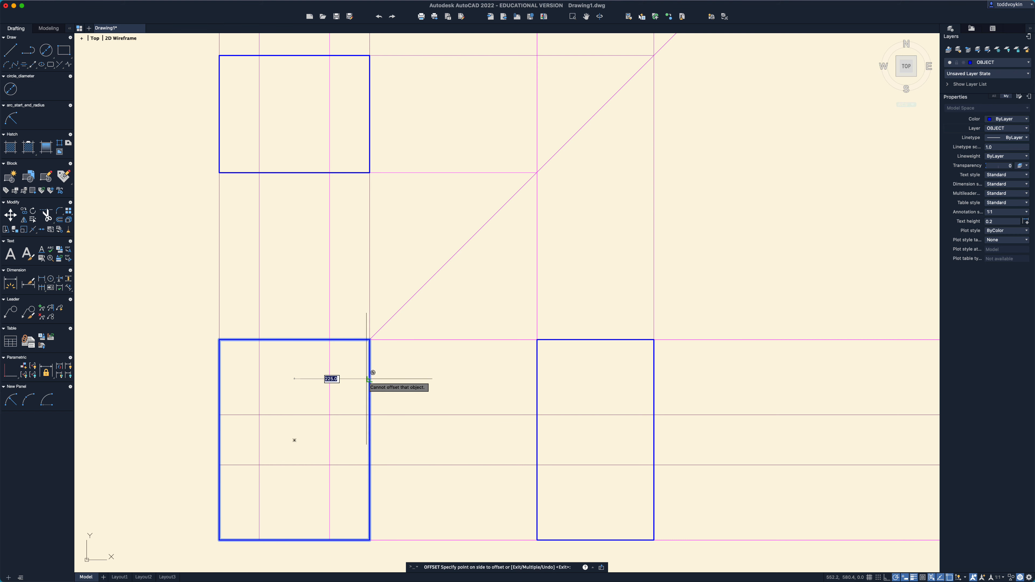
pyautogui.press('Escape')
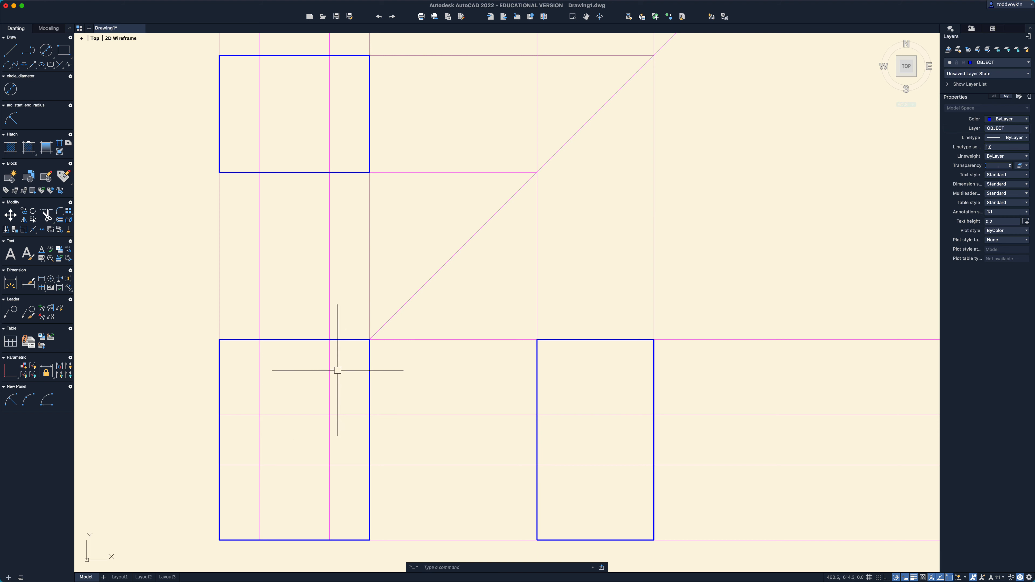
# Step: Offset the front view's right vertical construction line to the left by 225 to mark the view's centre
pyautogui.write('o')
pyautogui.press('Return')
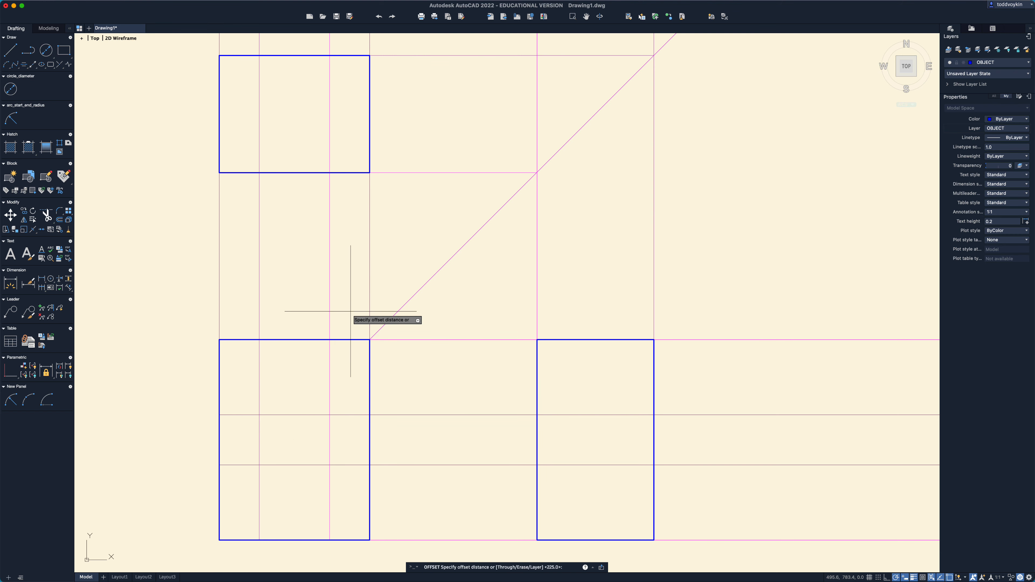
pyautogui.write('22')
pyautogui.press('Return')
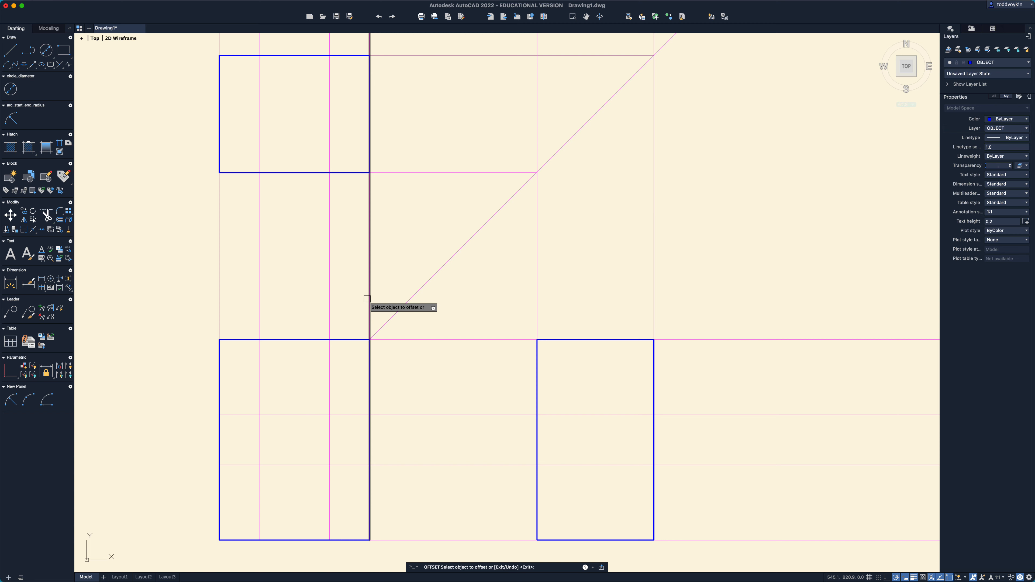
pyautogui.click(369, 299)
pyautogui.click(315, 300)
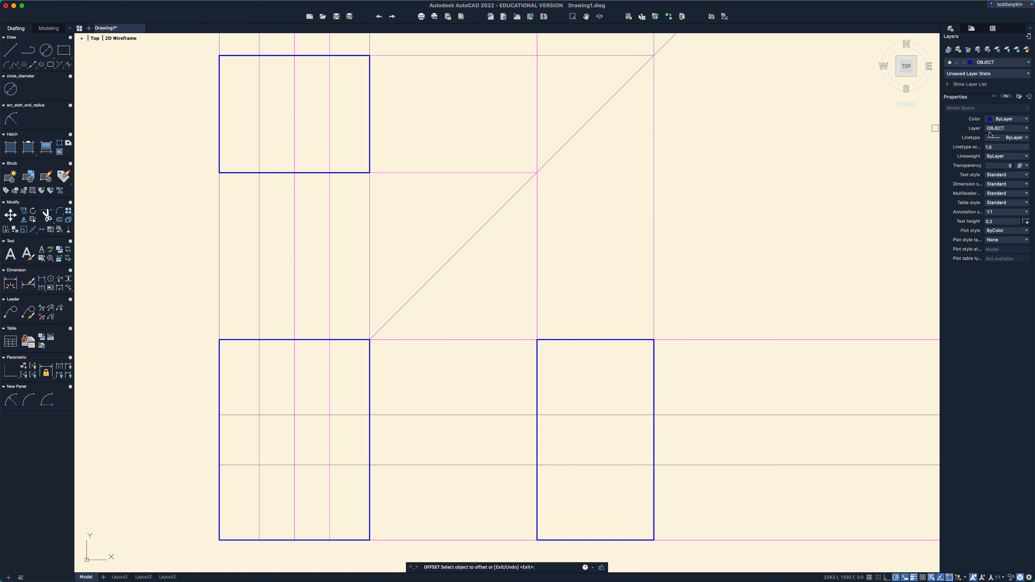
# Step: Draw a V-notch in the front view from the top edge's inner construction lines down to the centre line's intersection with the upper horizontal construction line
pyautogui.press('Escape')
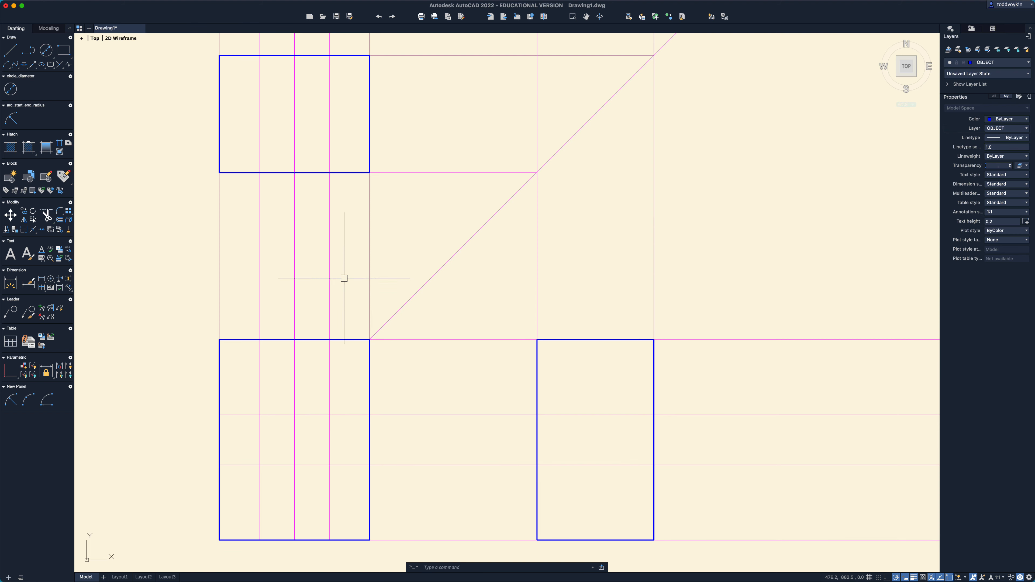
pyautogui.write('l')
pyautogui.press('Return')
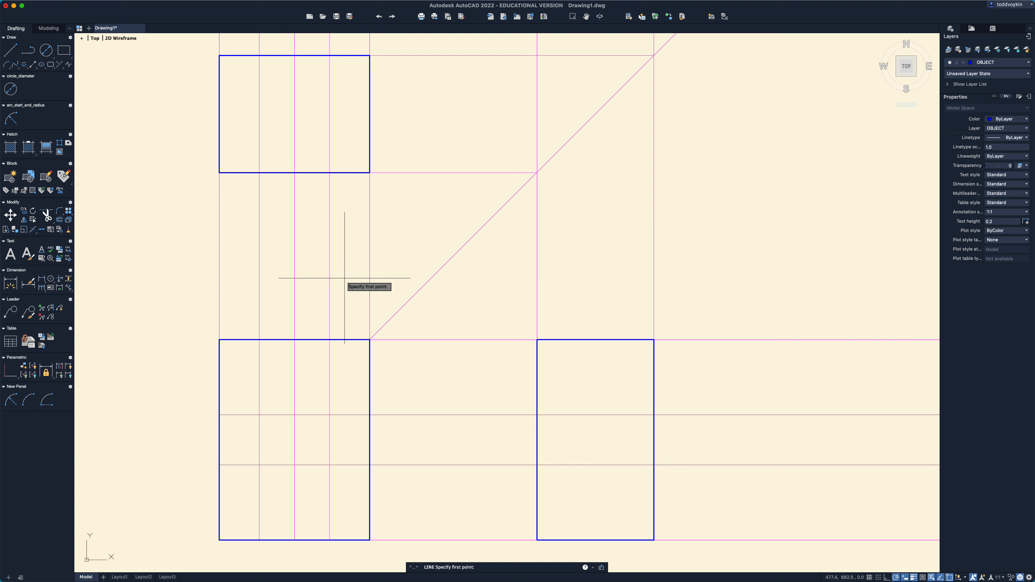
pyautogui.click(260, 340)
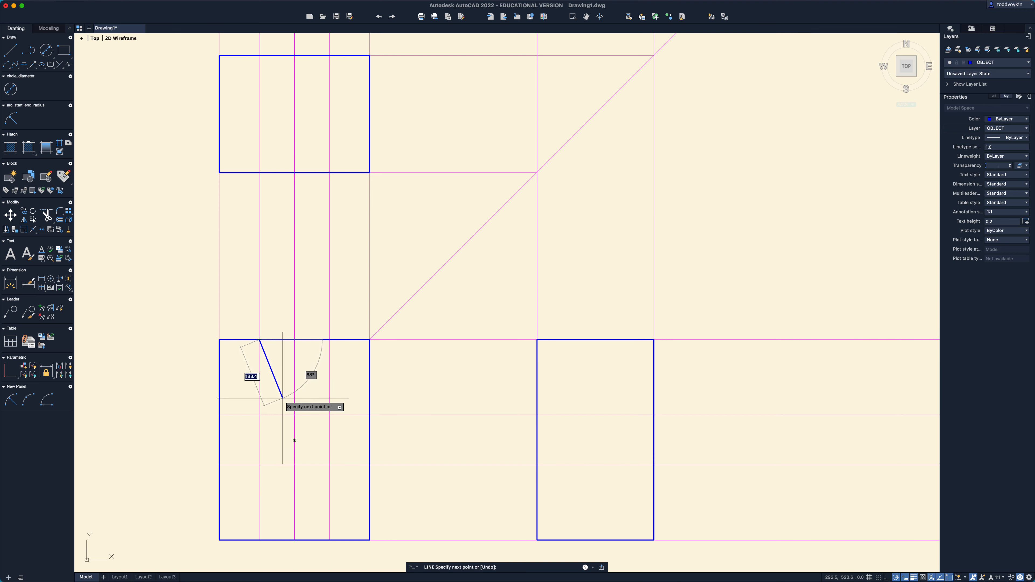
pyautogui.click(294, 415)
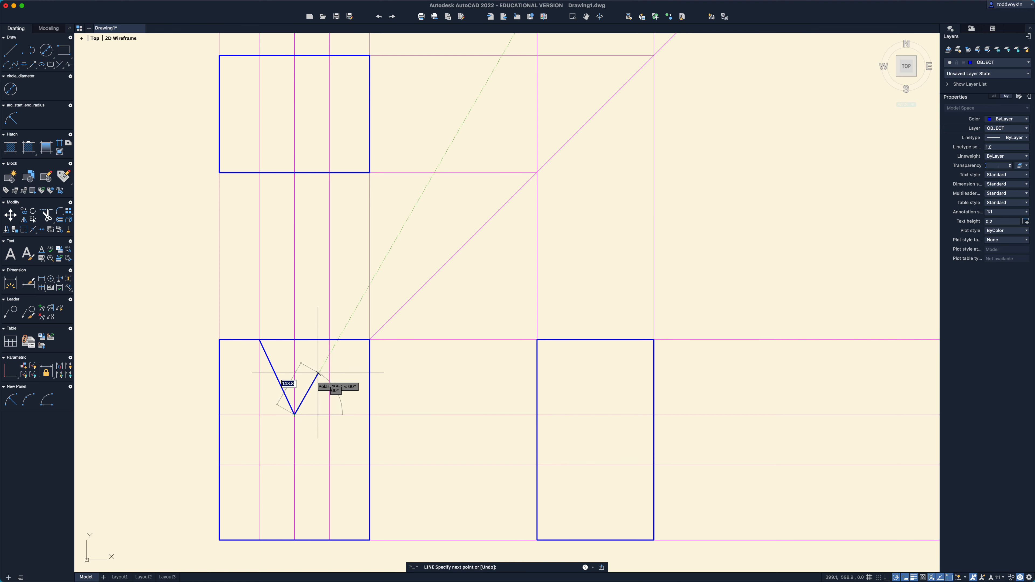
pyautogui.click(329, 340)
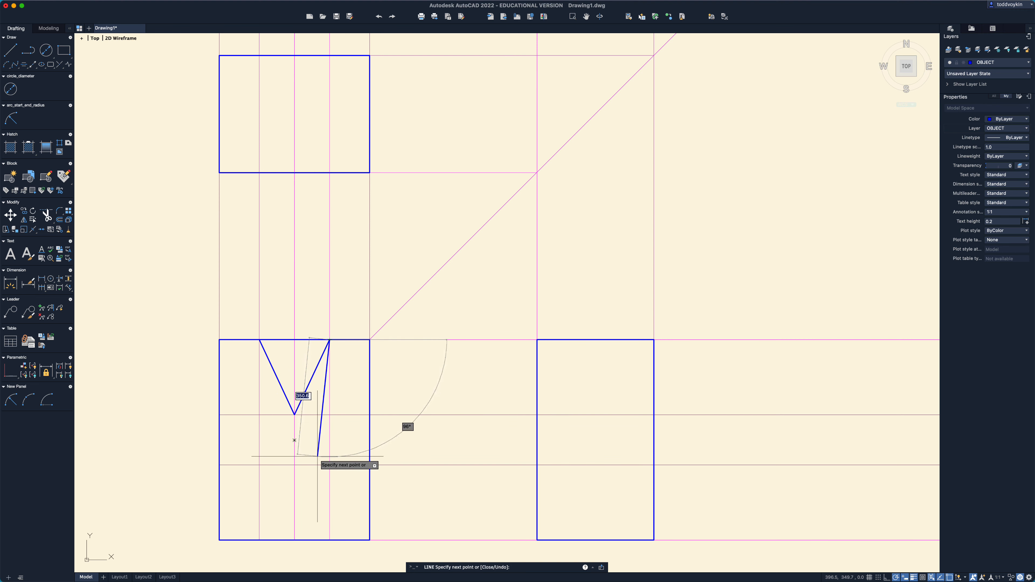
pyautogui.press('Return')
# Step: Draw a horizontal object line across the full width of the front view along the construction line below the V-notch
pyautogui.press('Return')
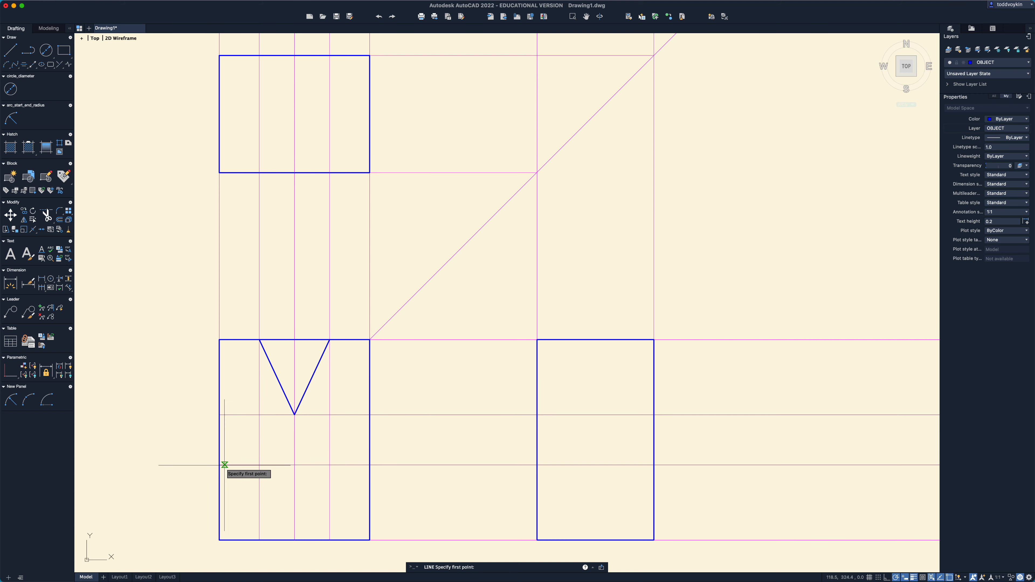
pyautogui.click(219, 465)
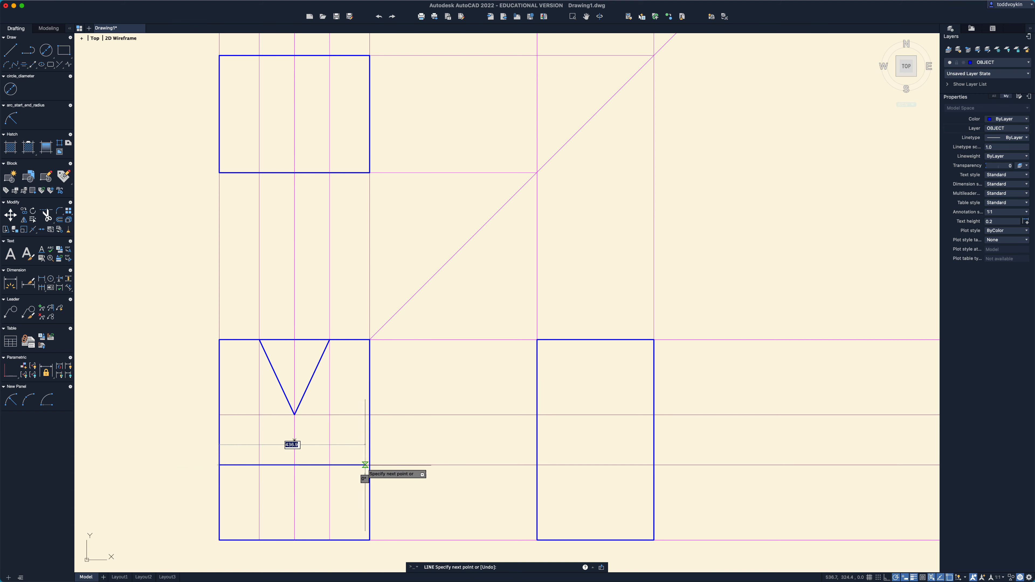
pyautogui.click(370, 465)
pyautogui.press('Return')
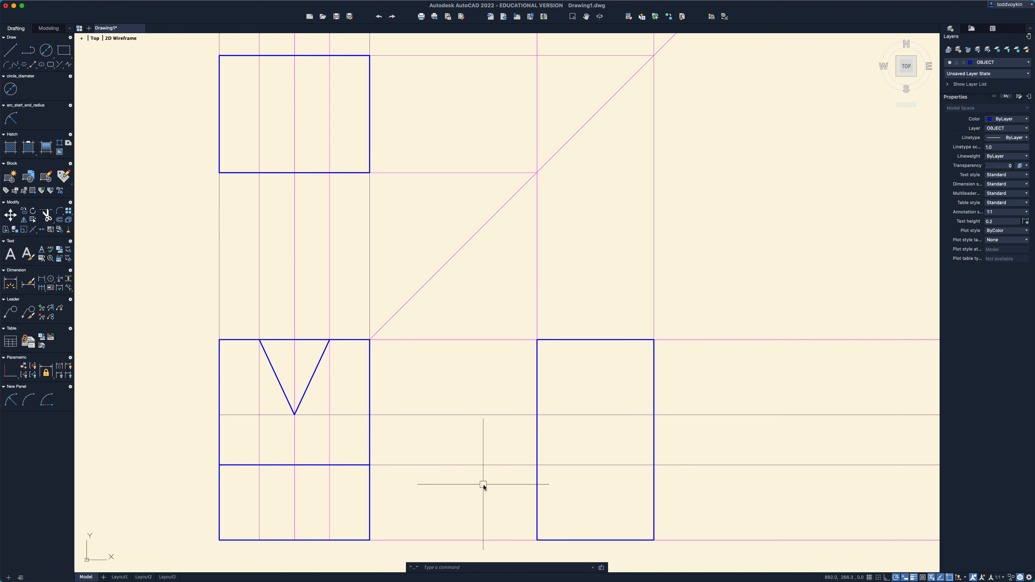
# Step: Offset the bottom horizontal construction line upward, midway to the front view's inner horizontal object line
pyautogui.write('o')
pyautogui.press('Return')
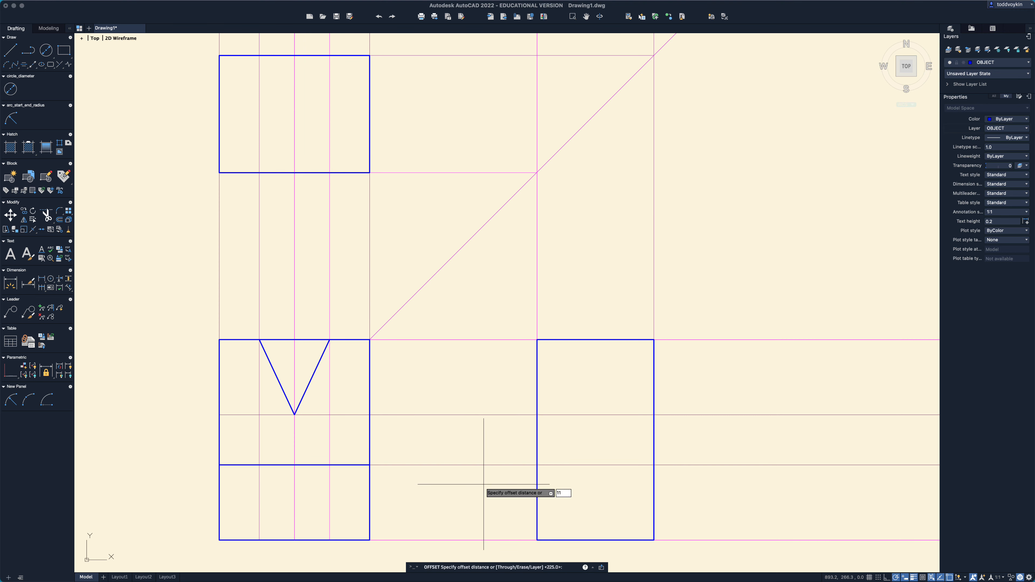
pyautogui.press('Return')
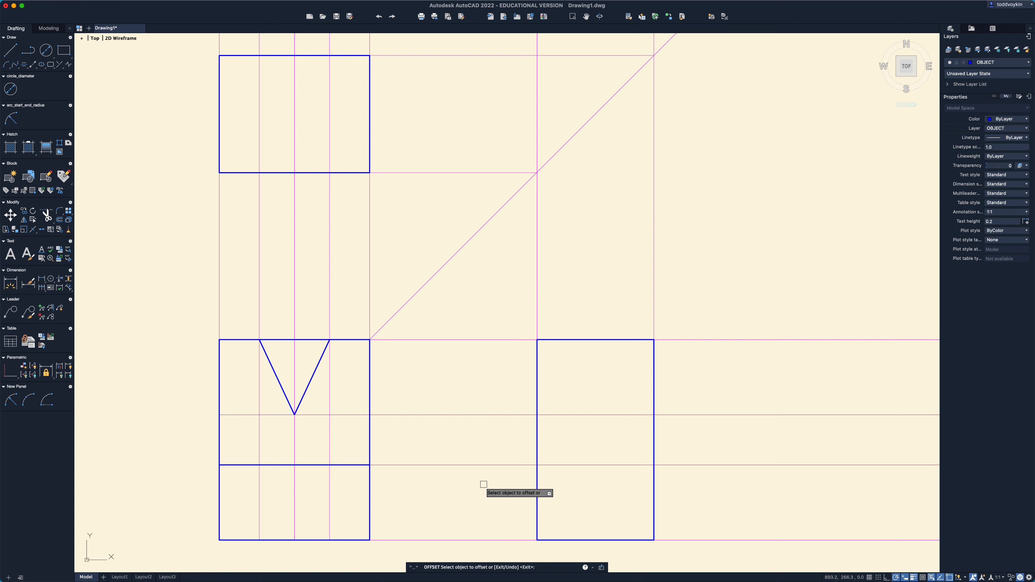
pyautogui.click(468, 540)
pyautogui.click(471, 509)
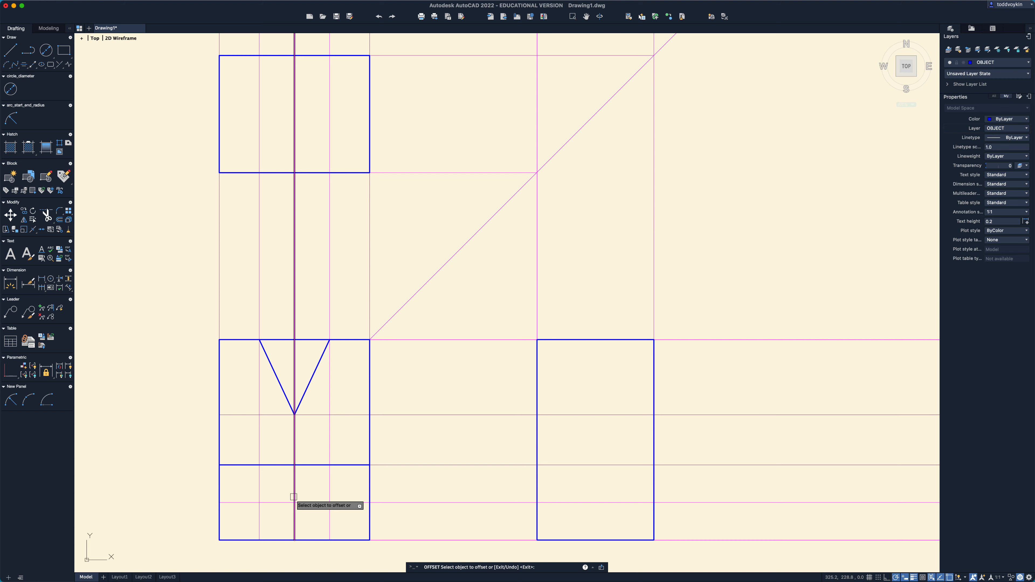
pyautogui.press('Escape')
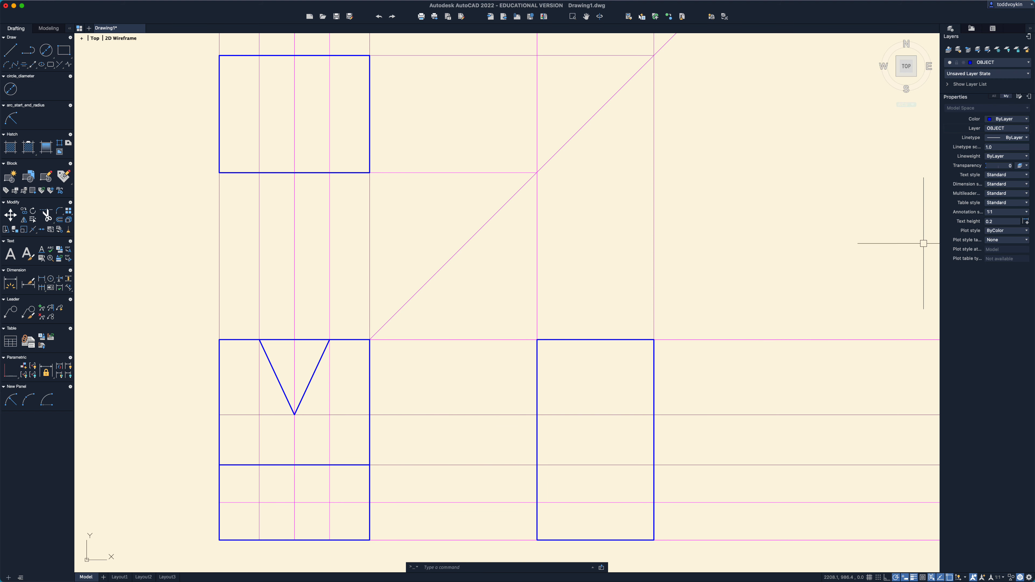
# Step: On the CONSTRUCTION layer, draw two crossing diagonals between the corners of the front view's lower rectangle
pyautogui.click(1006, 128)
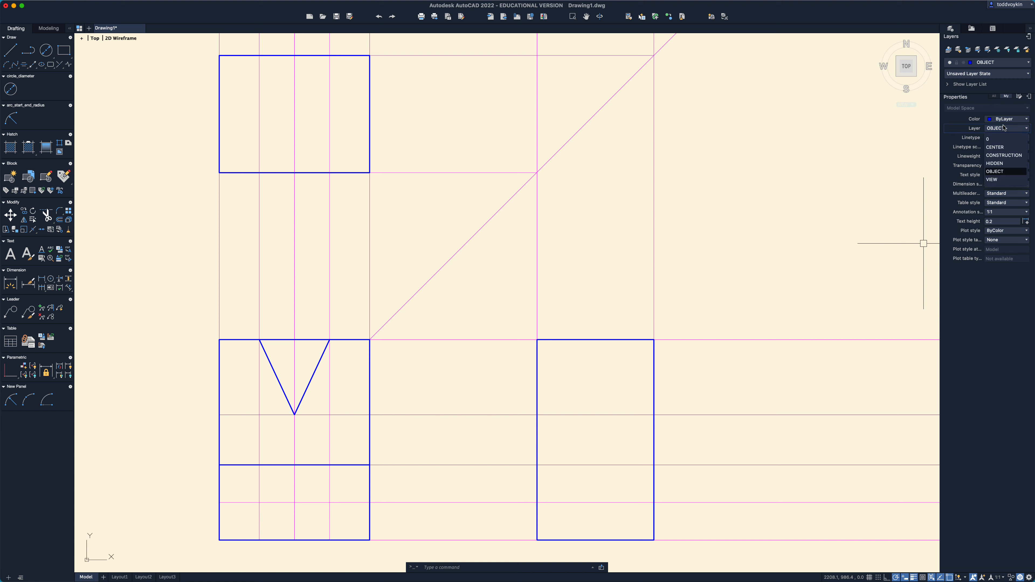
pyautogui.click(1005, 157)
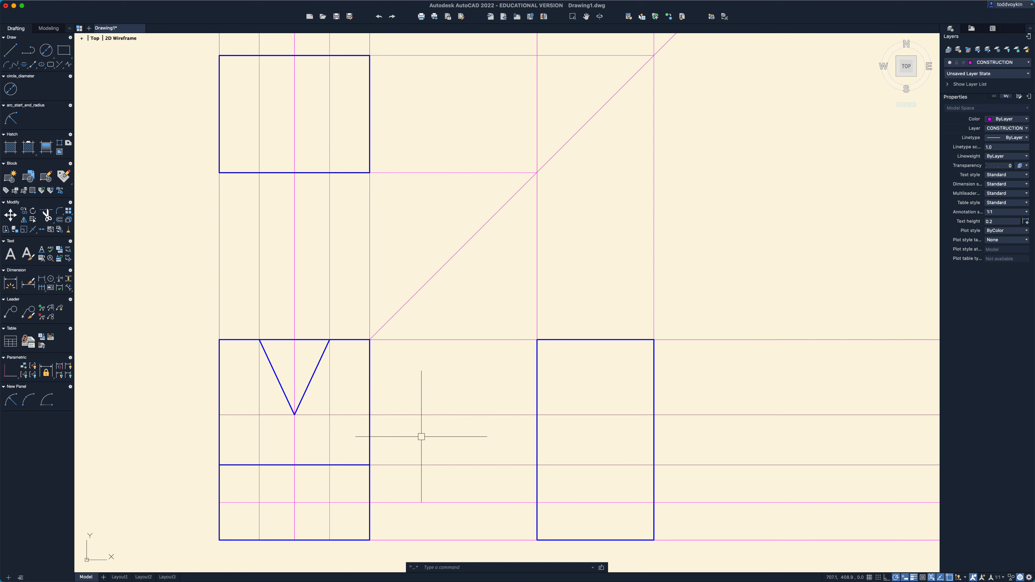
pyautogui.write('l')
pyautogui.press('Return')
pyautogui.click(220, 540)
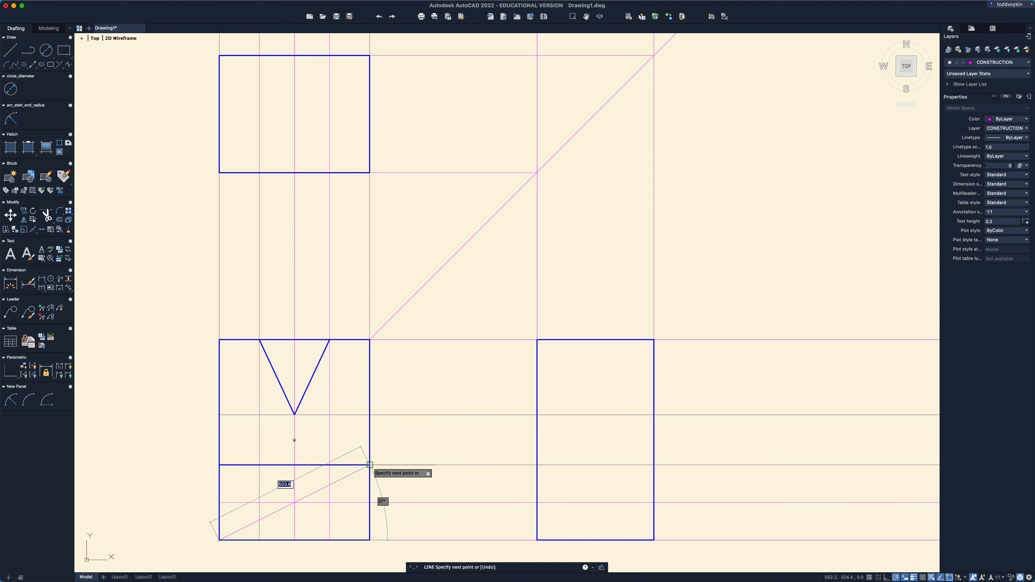
pyautogui.click(370, 465)
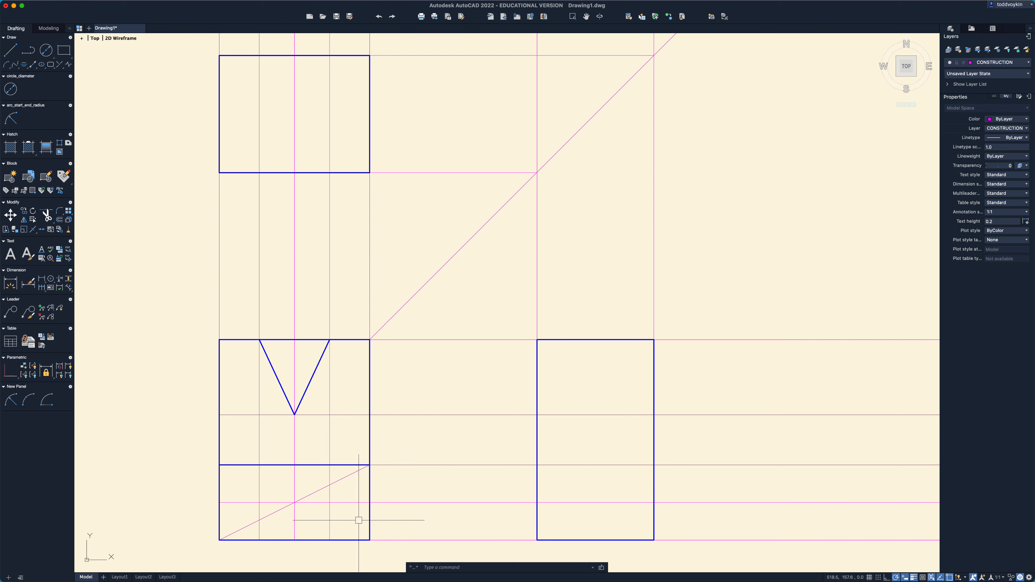
pyautogui.click(369, 541)
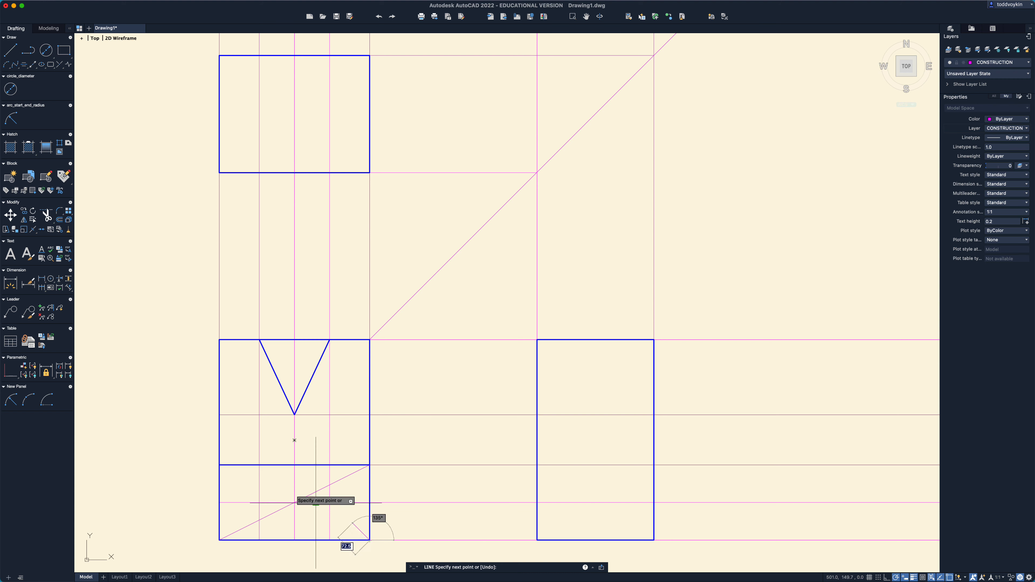
pyautogui.click(220, 466)
pyautogui.press('Escape')
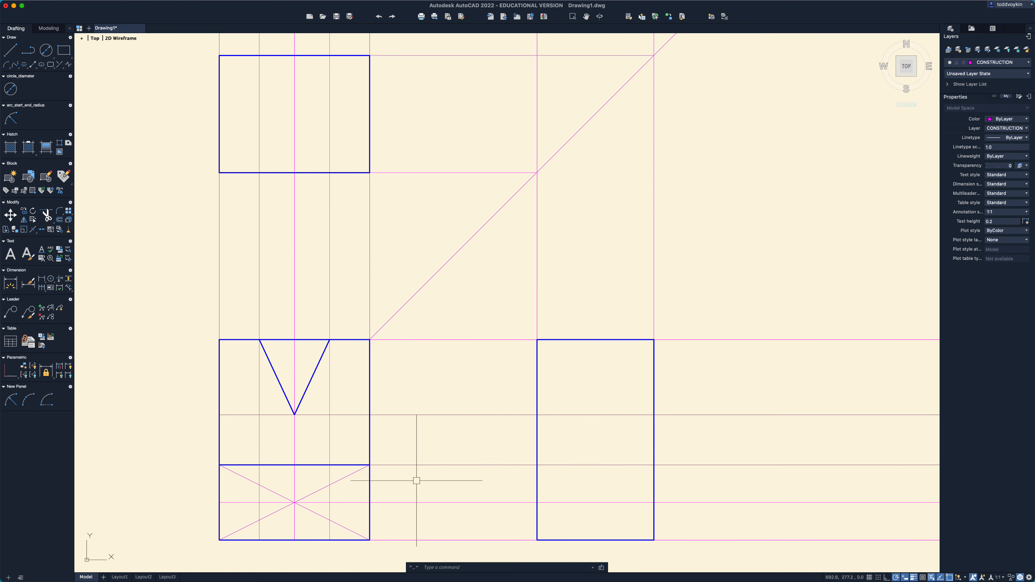
# Step: On the OBJECT layer, draw a circle centred on the crossing diagonals in the front view's lower rectangle
pyautogui.click(998, 128)
pyautogui.click(998, 172)
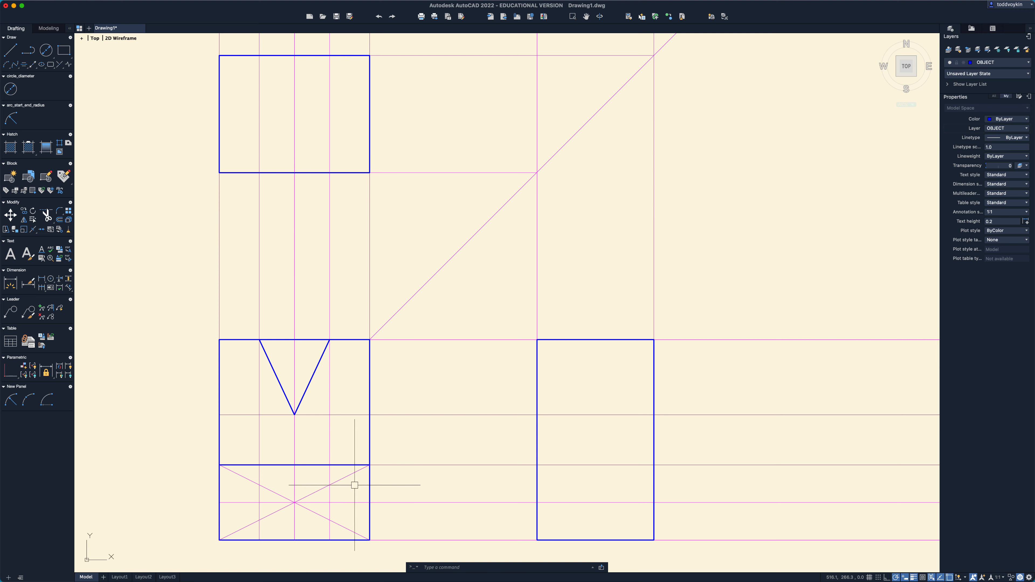
pyautogui.write('c')
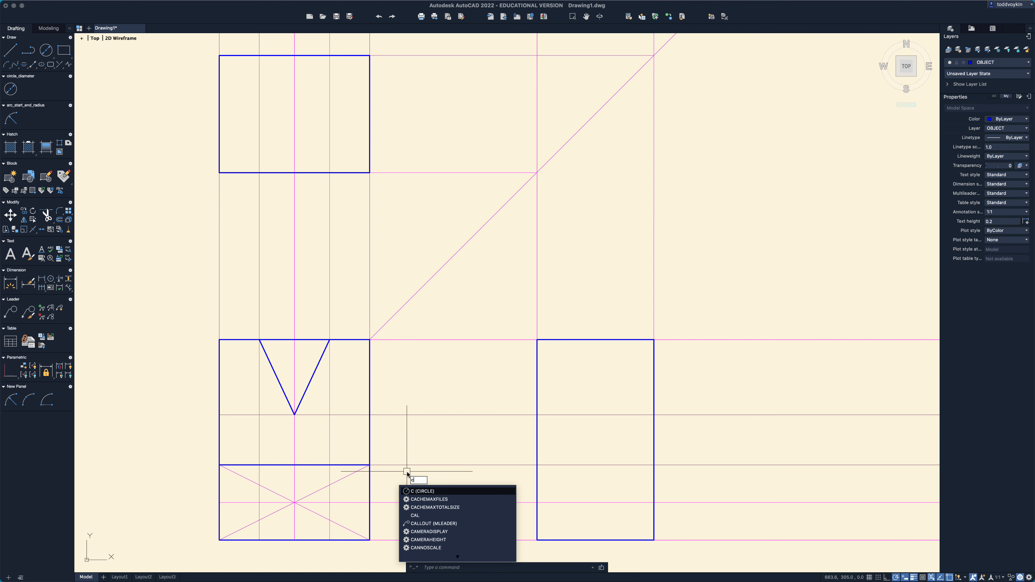
pyautogui.press('Return')
pyautogui.click(295, 503)
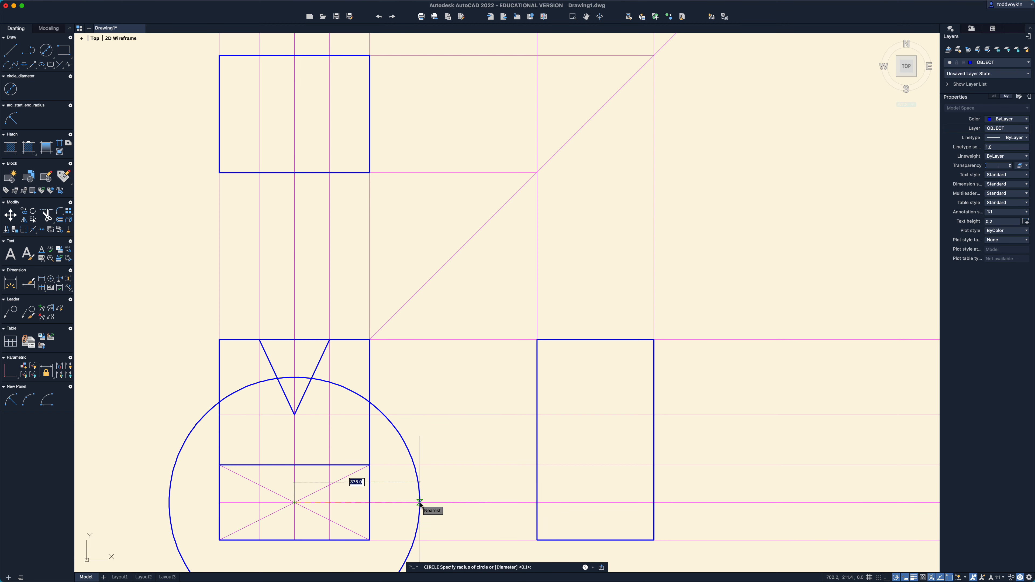
pyautogui.press('Return')
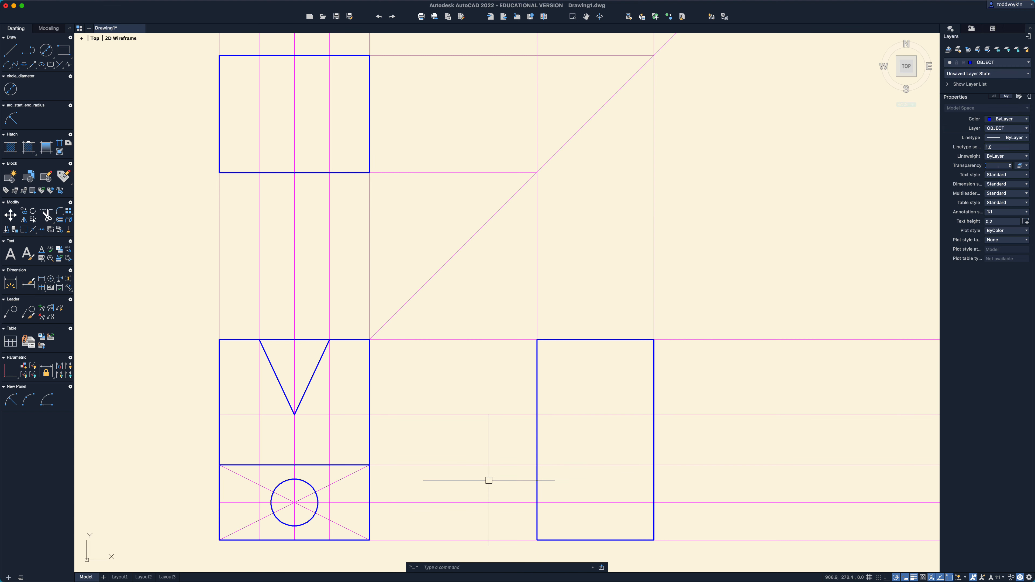
# Step: Outline the side view's step with a horizontal line from the left edge to mid-width and a vertical line perpendicular to the top edge
pyautogui.write('l')
pyautogui.press('Return')
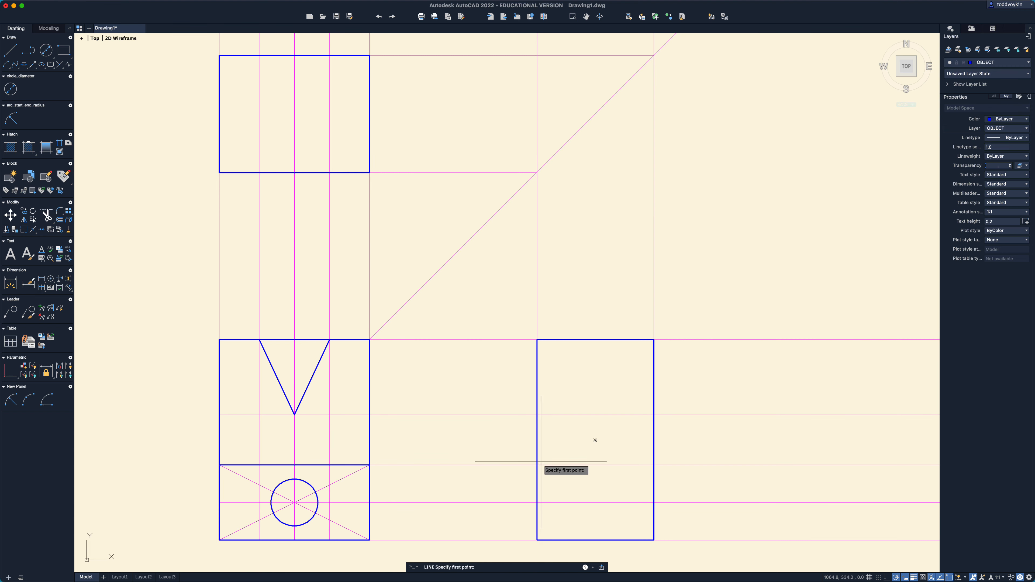
pyautogui.click(537, 465)
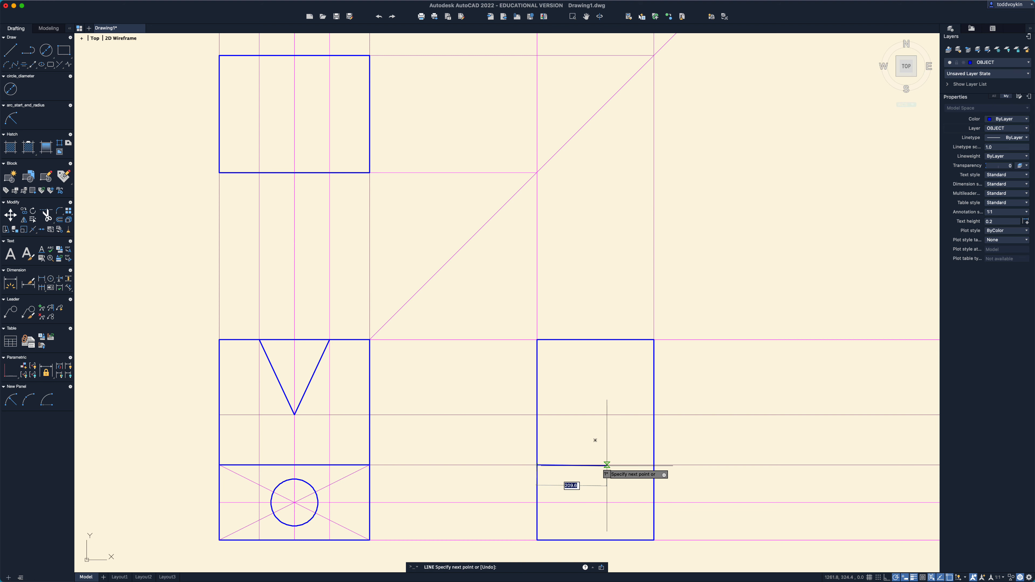
pyautogui.scroll(2, 607, 465)
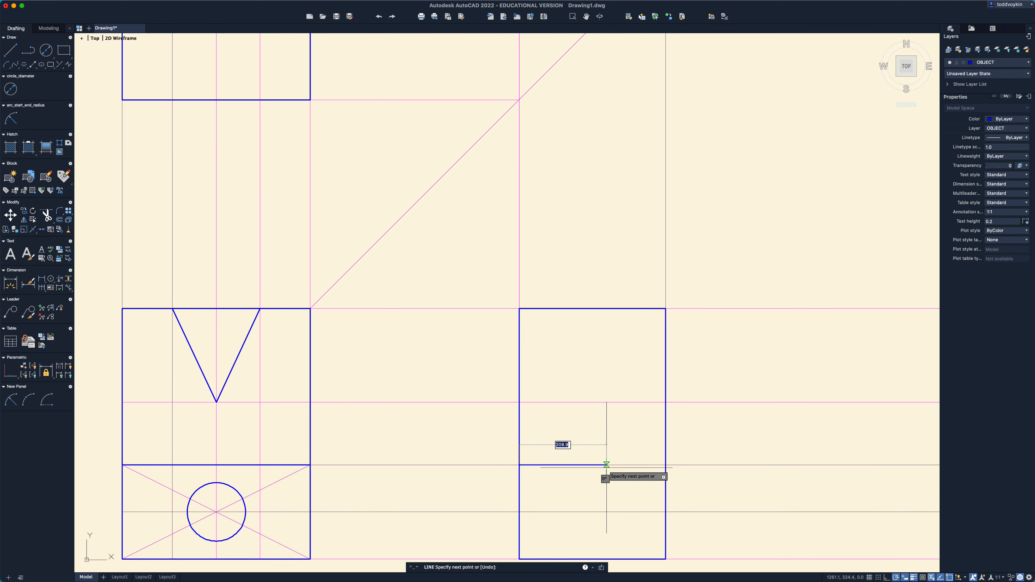
pyautogui.scroll(2, 607, 465)
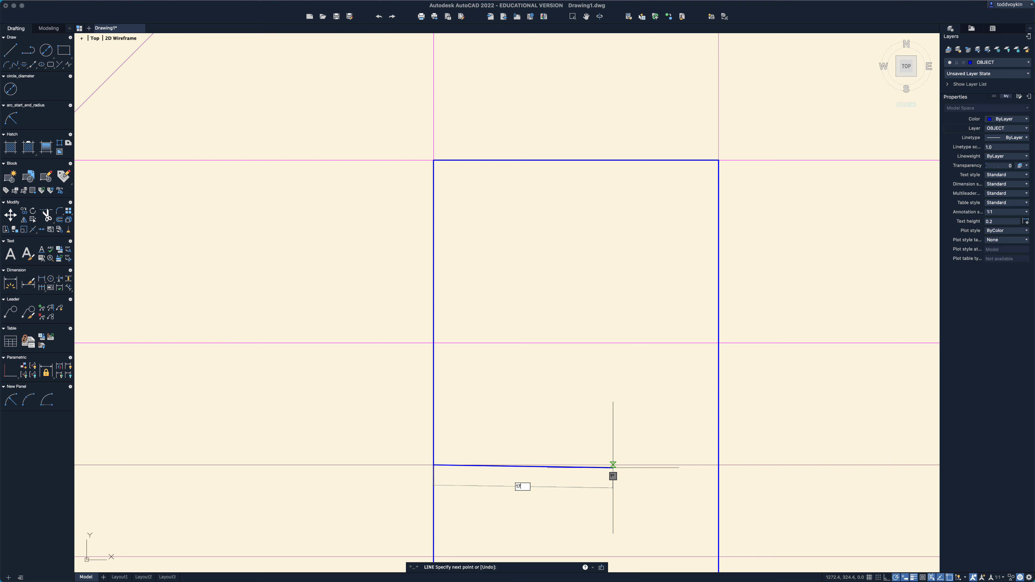
pyautogui.press('Tab')
pyautogui.write('0')
pyautogui.press('Return')
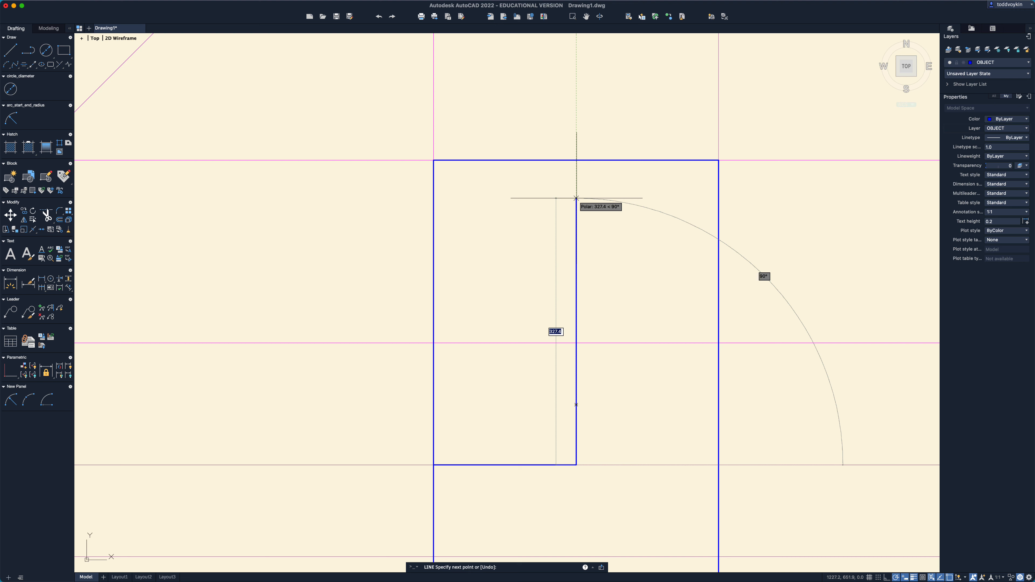
pyautogui.write('r')
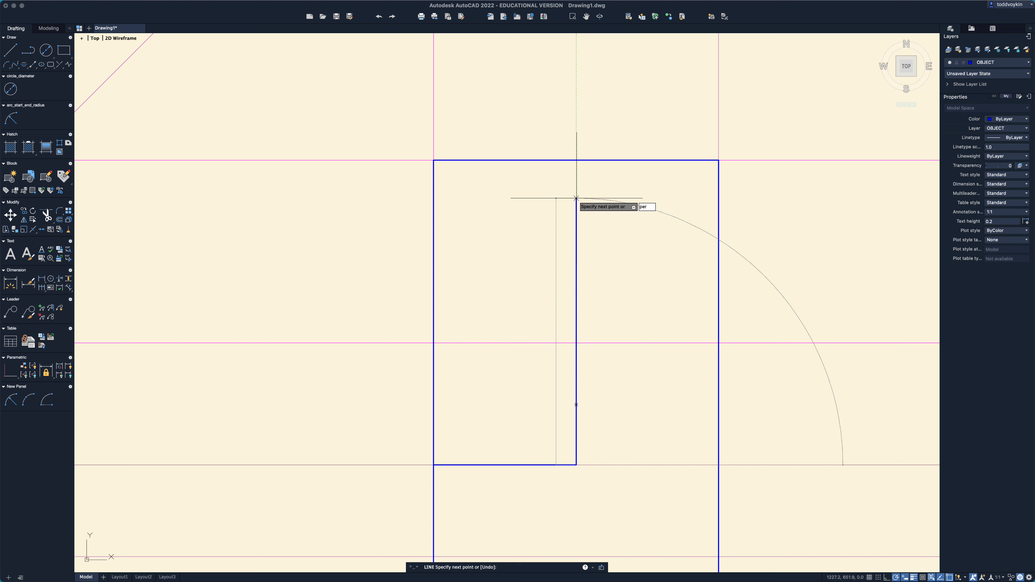
pyautogui.press('Return')
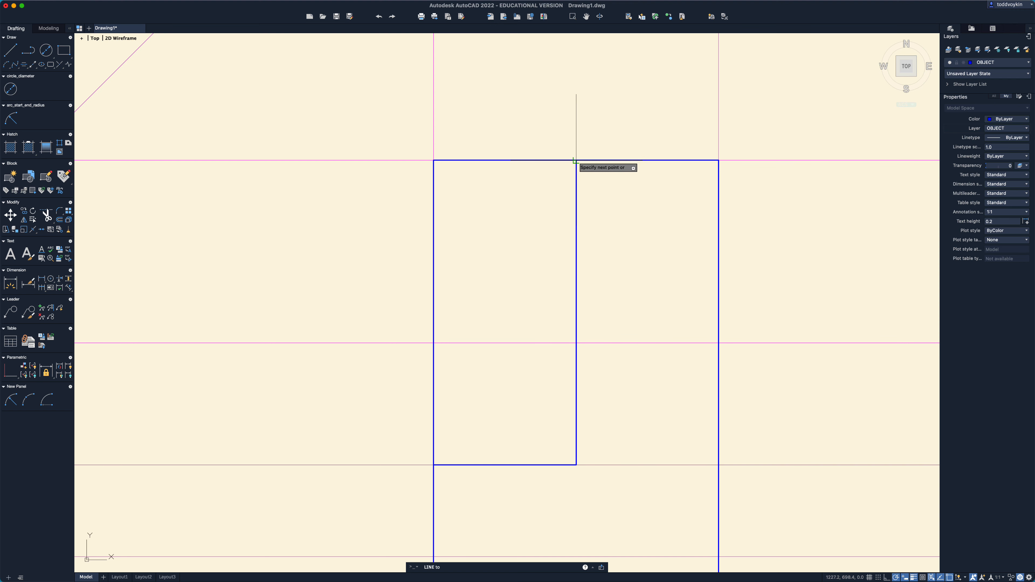
pyautogui.press('Escape')
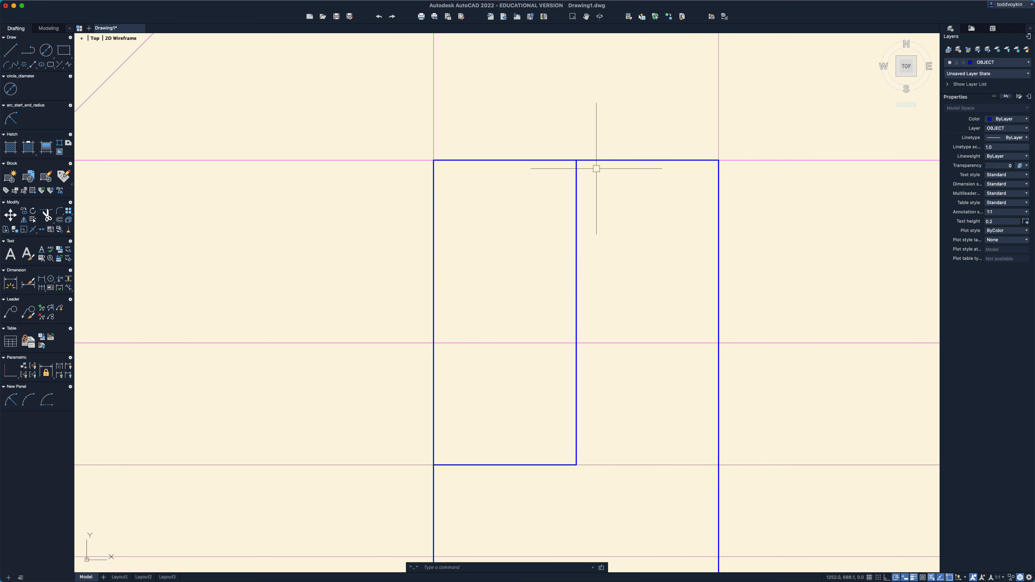
# Step: On the CONSTRUCTION layer, project the front view's circle to the side view with horizontal rays from its top and bottom quadrants
pyautogui.scroll(-3, 598, 229)
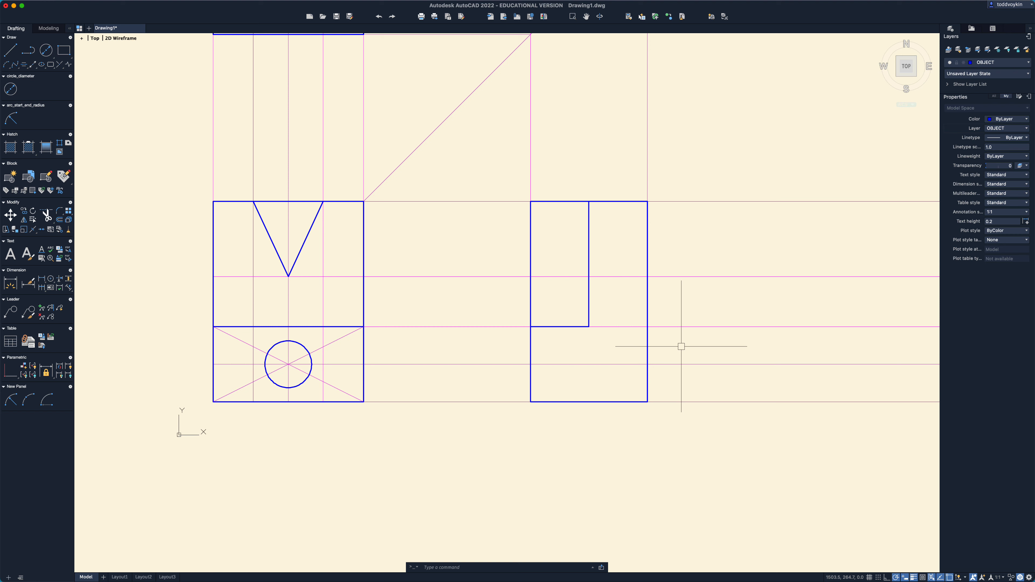
pyautogui.click(1004, 129)
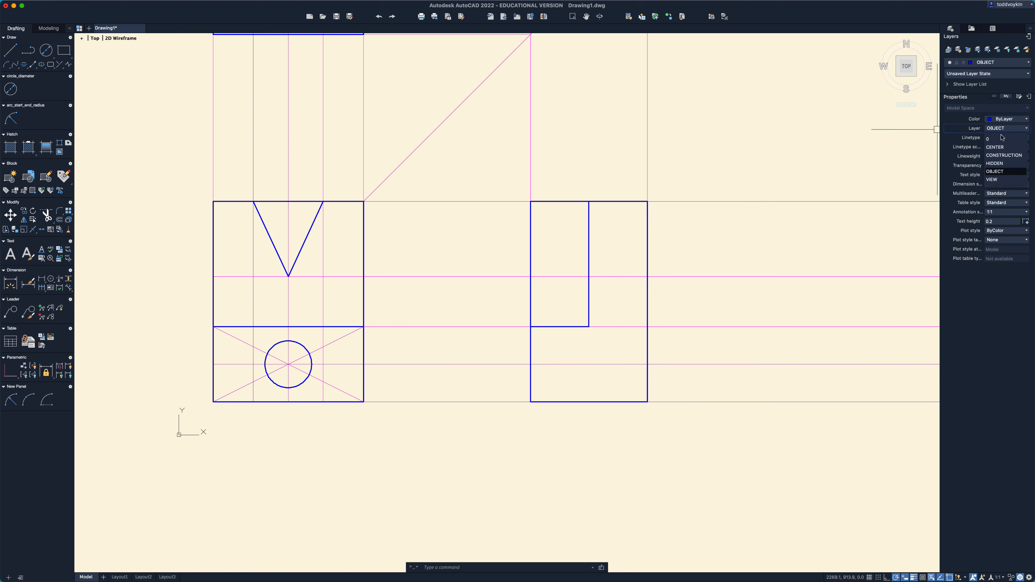
pyautogui.click(1002, 156)
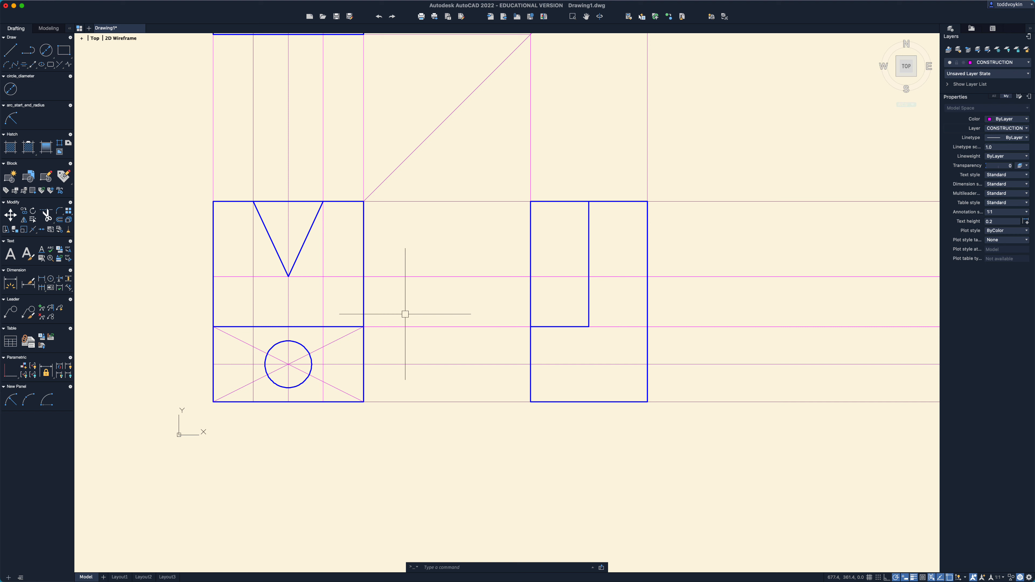
pyautogui.write('ray')
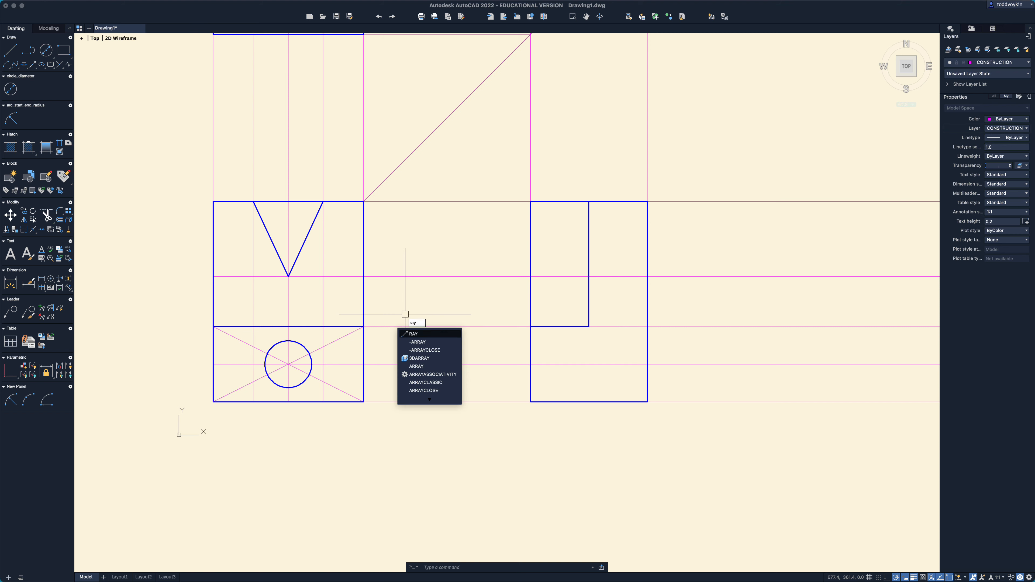
pyautogui.press('Return')
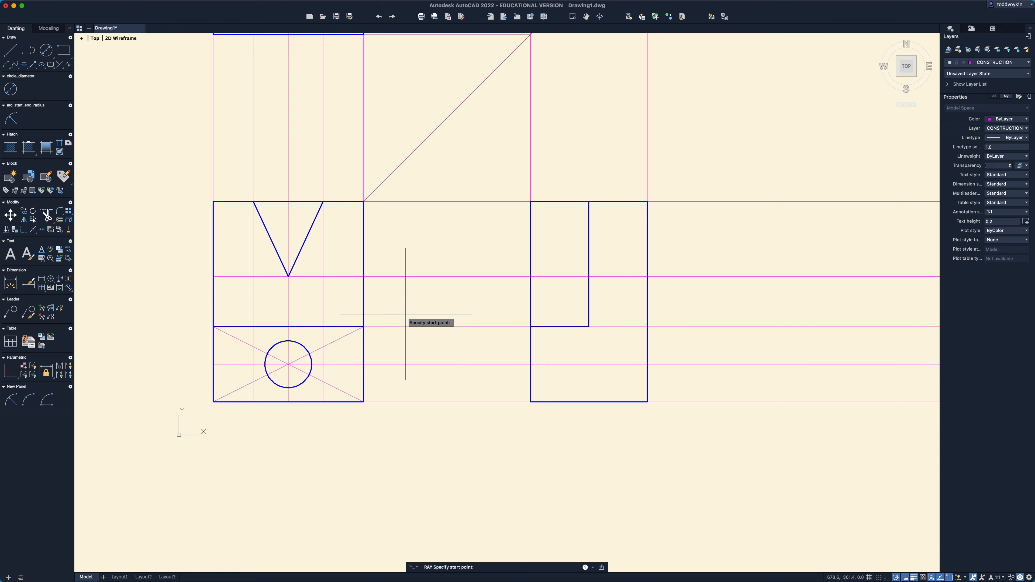
pyautogui.click(289, 341)
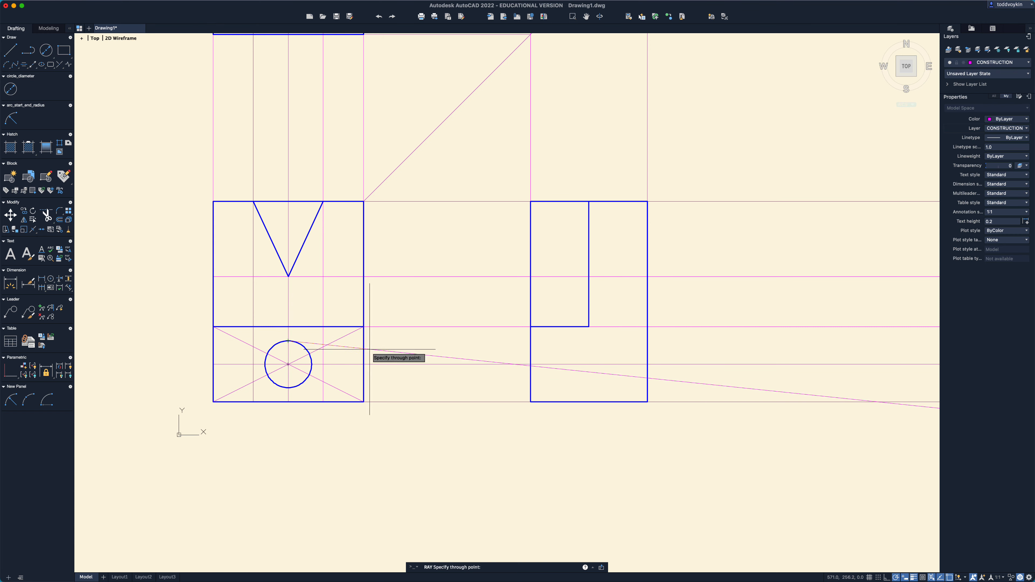
pyautogui.click(381, 342)
pyautogui.press('Return')
pyautogui.press('Return')
pyautogui.click(288, 388)
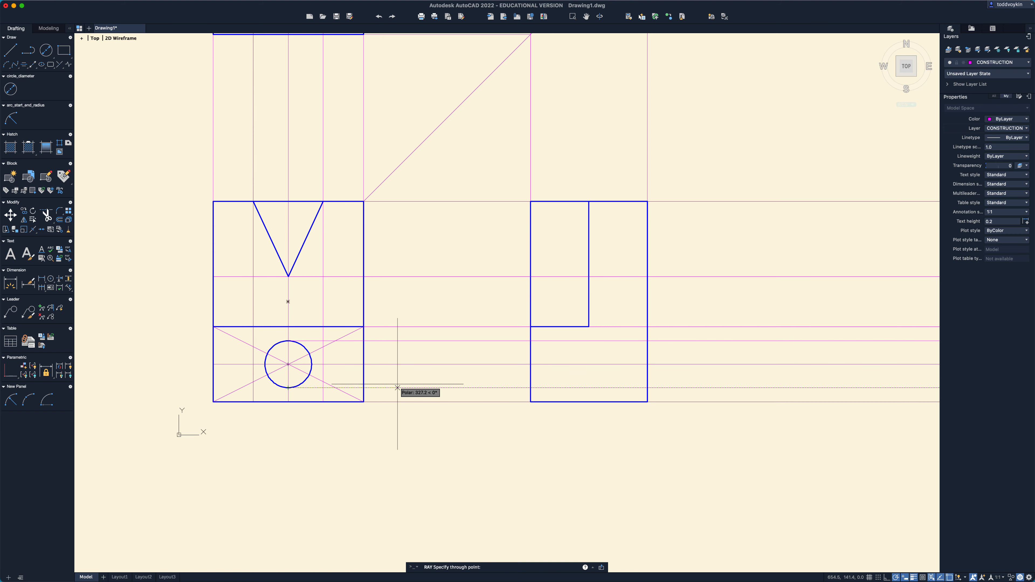
pyautogui.click(397, 388)
pyautogui.press('Return')
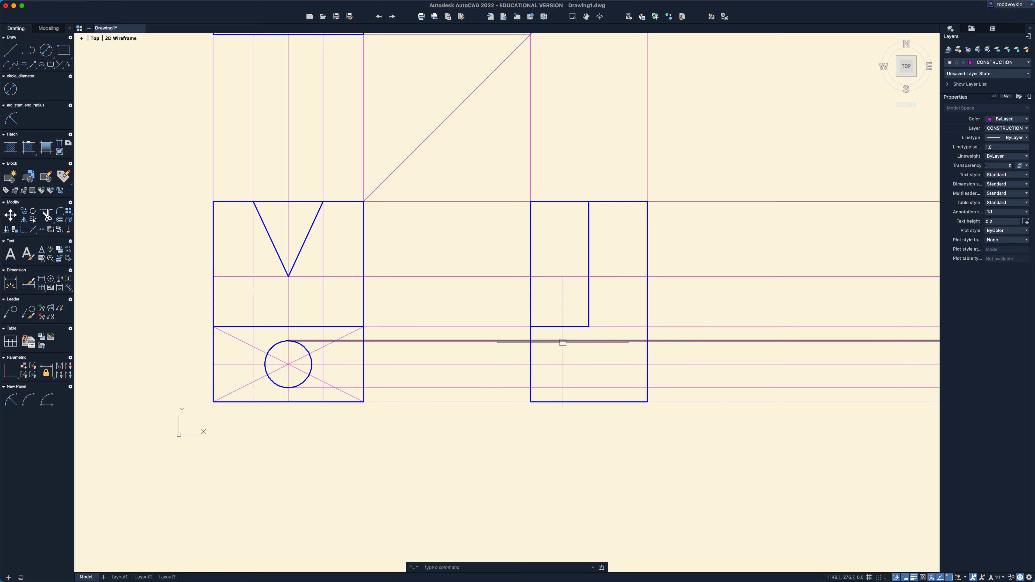
# Step: Examine how the construction lines carry the hole, the notch depth and the step edge between the three views
pyautogui.click(563, 341)
pyautogui.click(567, 388)
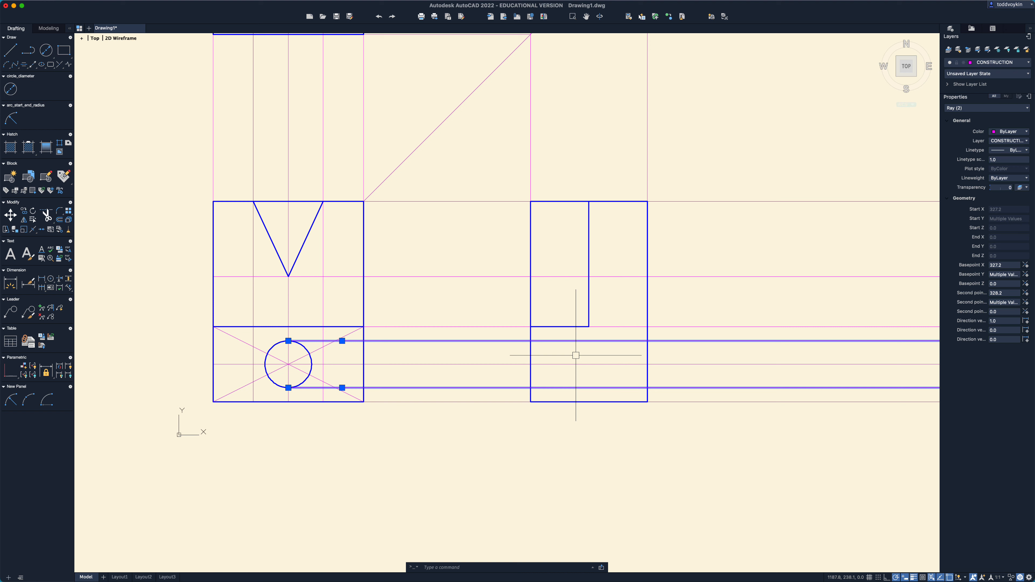
pyautogui.click(617, 277)
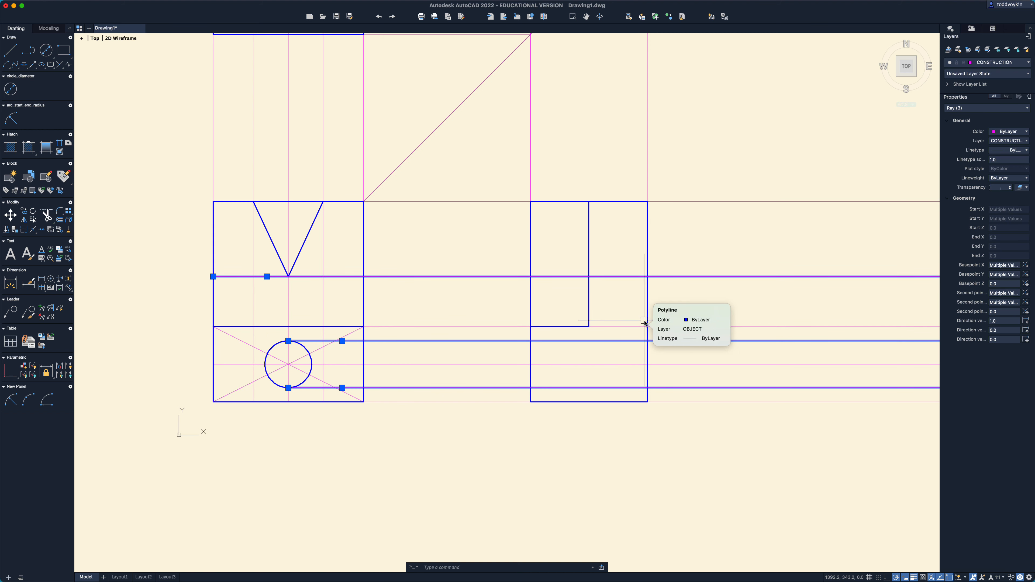
pyautogui.press('Escape')
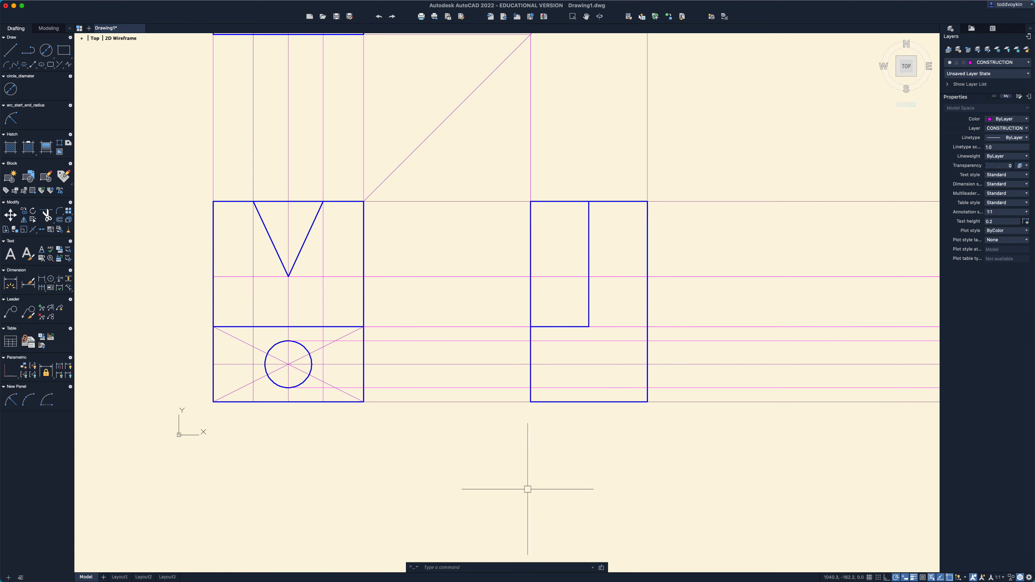
pyautogui.scroll(-4, 522, 487)
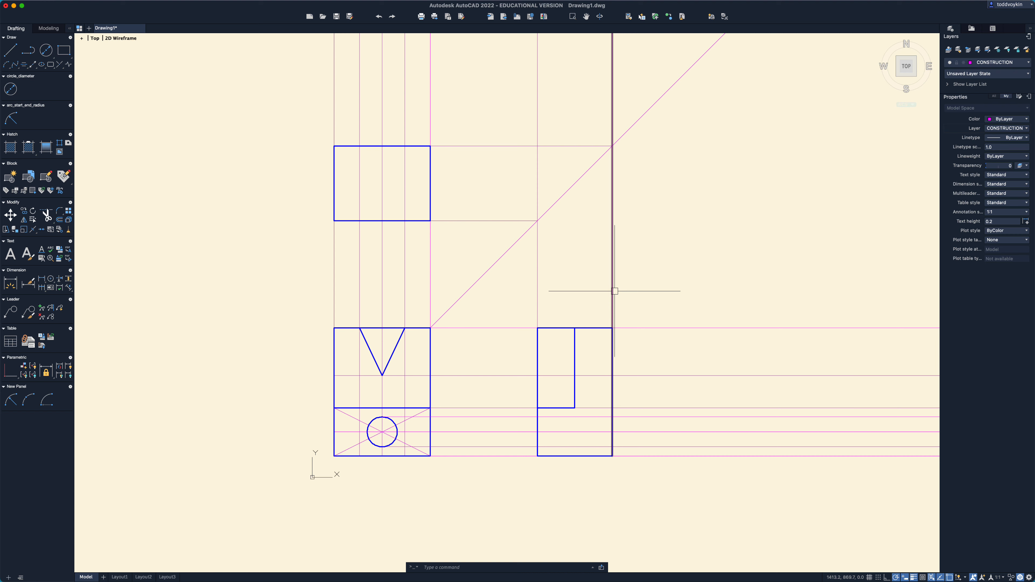
pyautogui.click(615, 291)
pyautogui.click(610, 146)
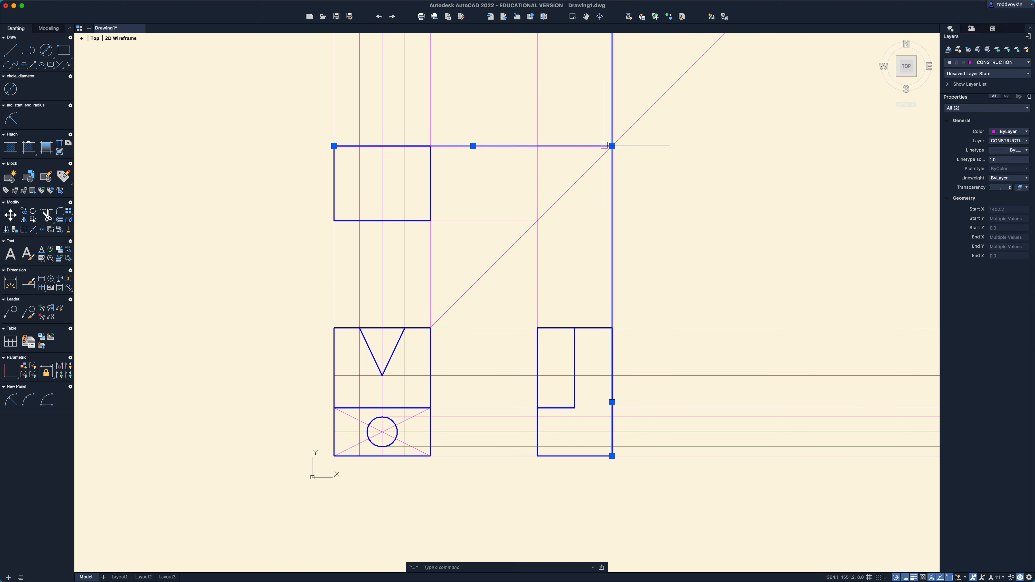
pyautogui.click(538, 269)
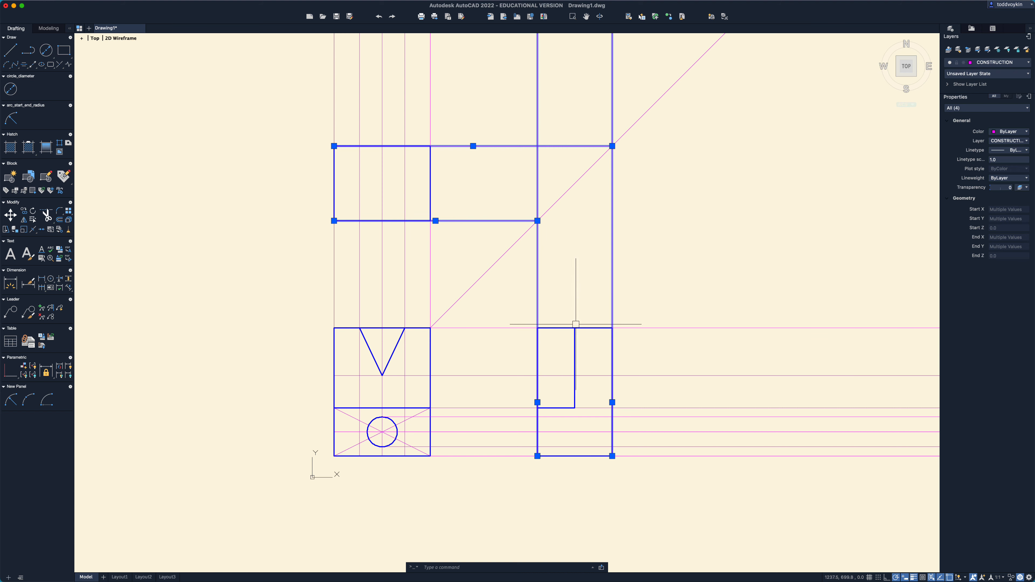
pyautogui.click(578, 352)
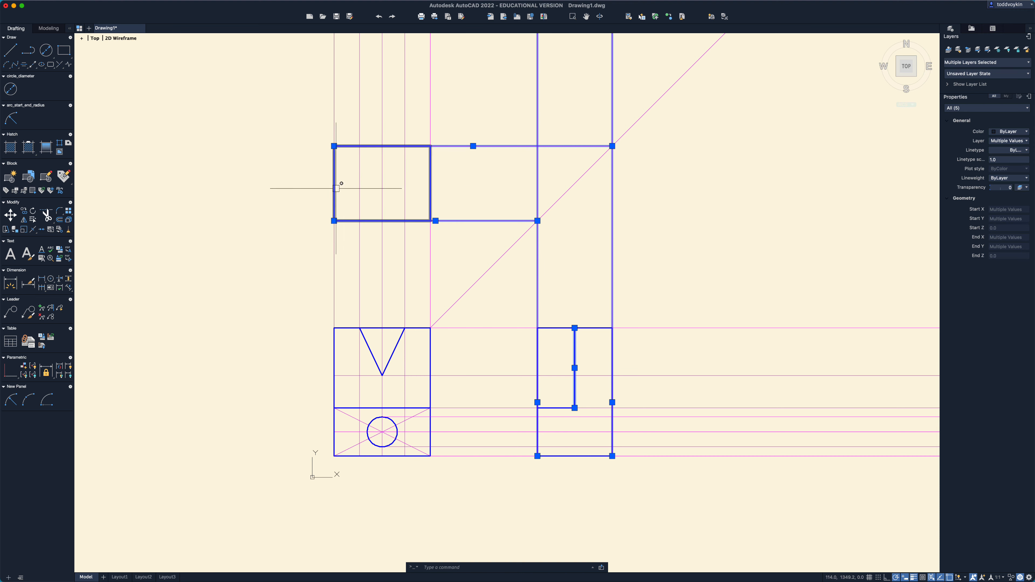
pyautogui.press('Escape')
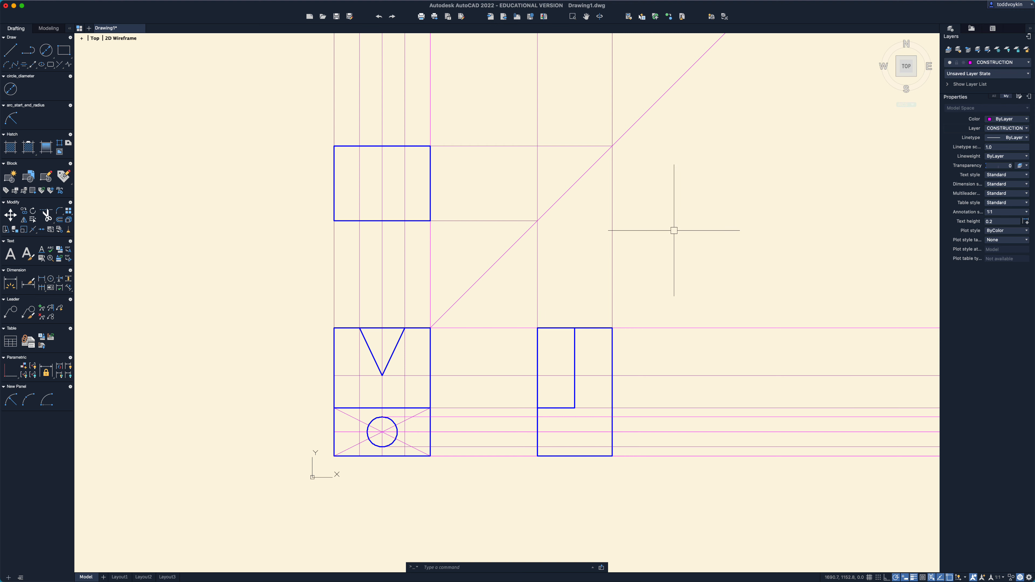
# Step: Project the side view's inner vertical step edge upward with a ray that crosses the 45-degree diagonal
pyautogui.write('ra')
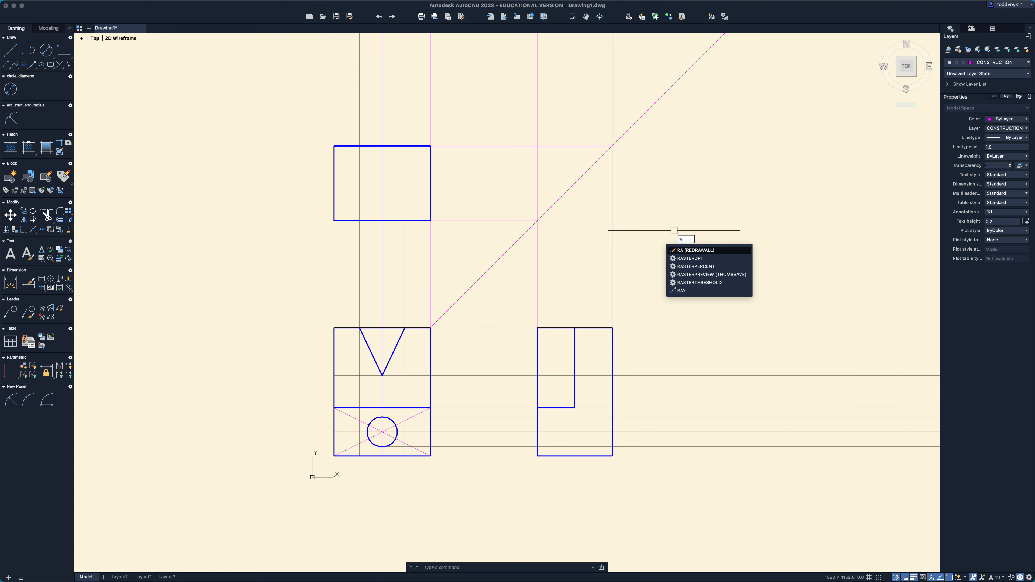
pyautogui.write('y')
pyautogui.press('Return')
pyautogui.click(575, 328)
pyautogui.click(574, 266)
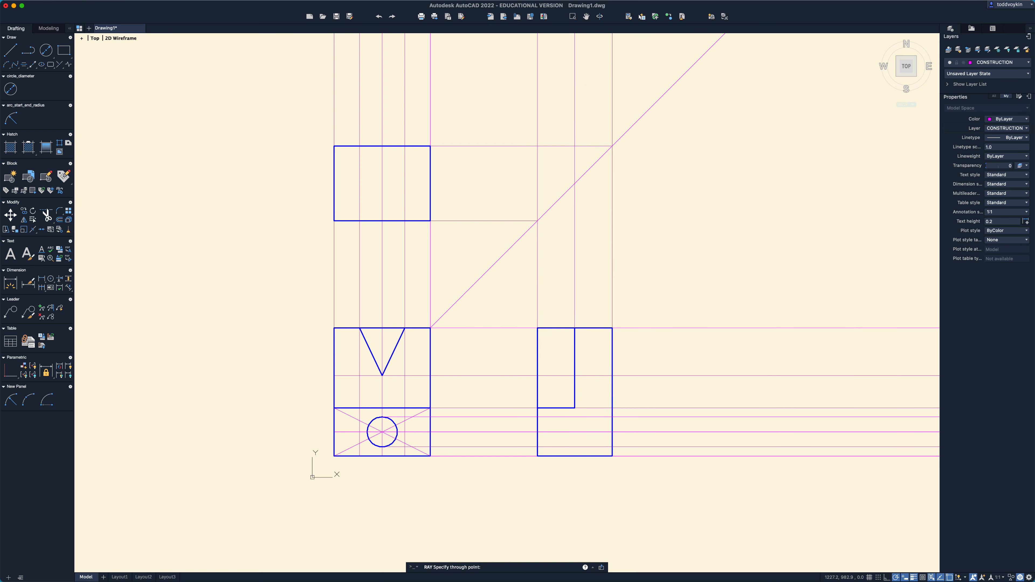
pyautogui.press('Return')
# Step: Try a horizontal ray leftward across the top view from the step projection's intersection with the diagonal, and remove it
pyautogui.press('Return')
pyautogui.click(575, 184)
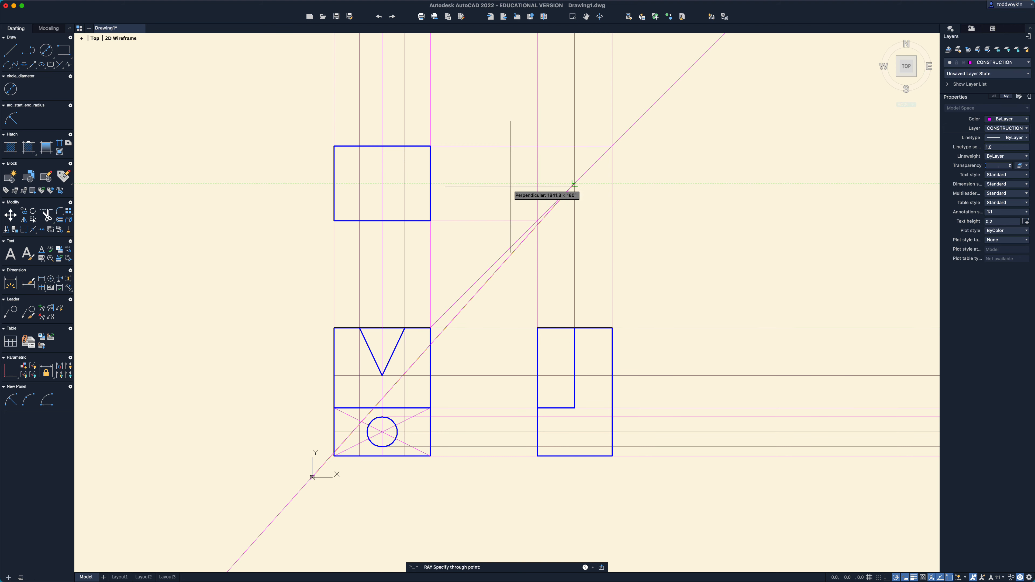
pyautogui.click(494, 184)
pyautogui.press('Return')
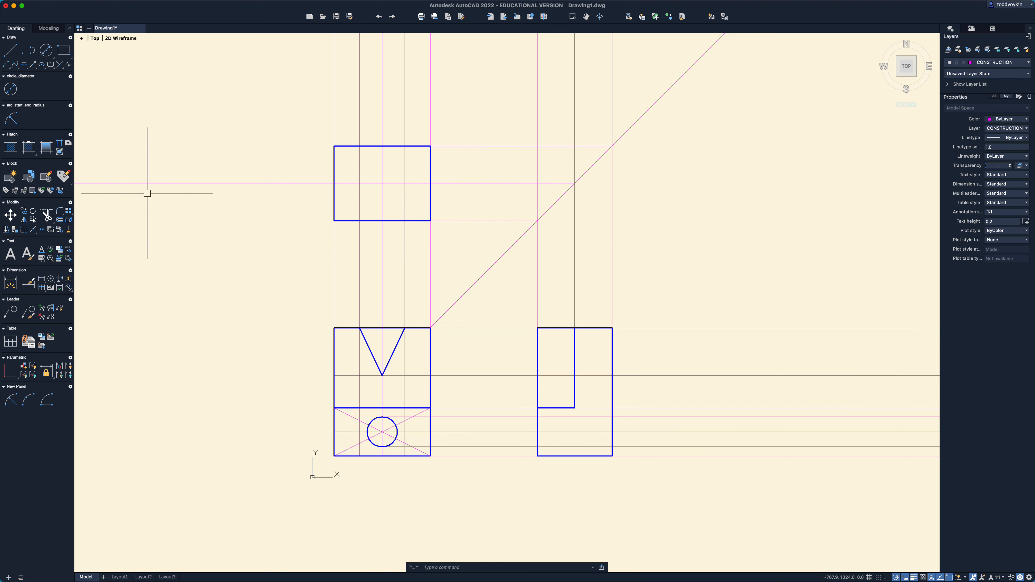
pyautogui.click(257, 184)
pyautogui.press('Escape')
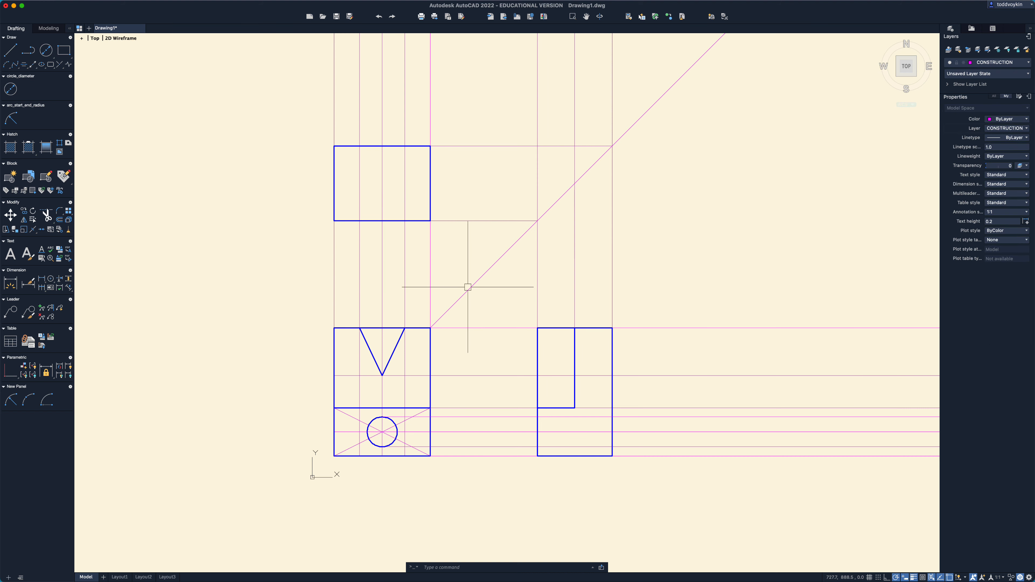
# Step: Draw a horizontal construction line from the step projection's intersection with the diagonal to the top view's left edge
pyautogui.write('l')
pyautogui.press('Return')
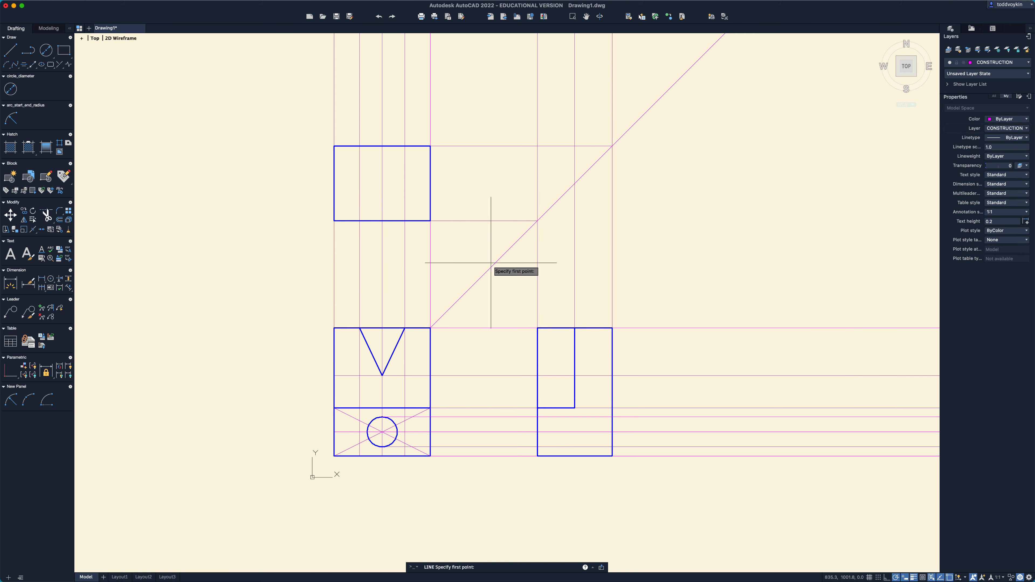
pyautogui.click(574, 184)
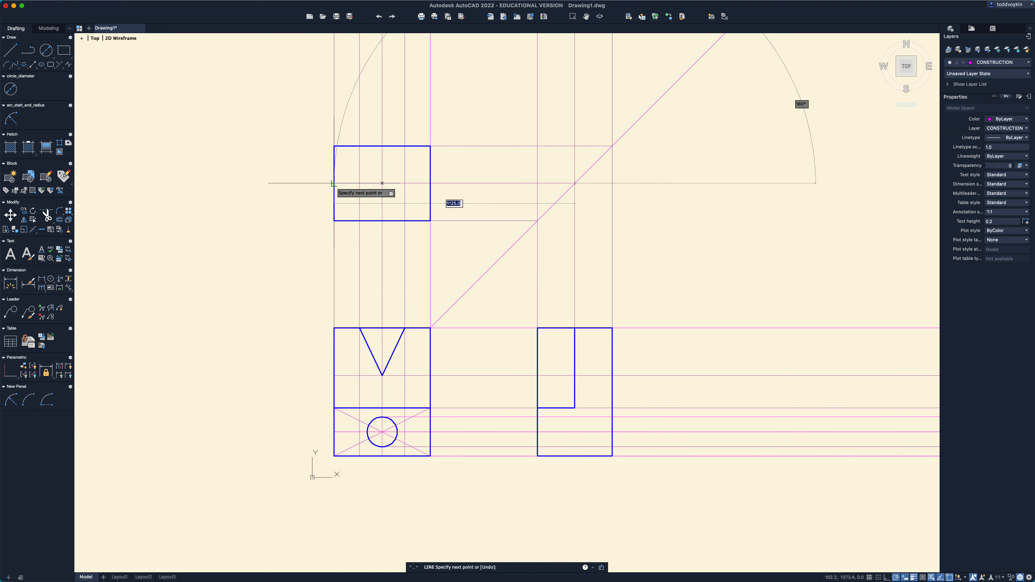
pyautogui.click(334, 184)
pyautogui.press('Escape')
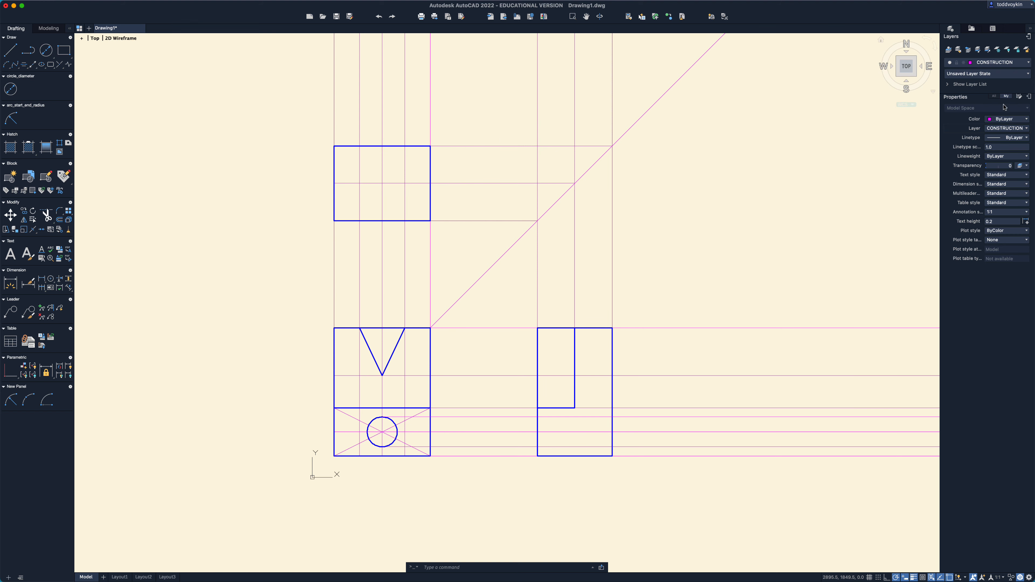
# Step: On the OBJECT layer, draw the step line horizontally across the top view's full width along the projected construction line
pyautogui.click(1006, 128)
pyautogui.click(1003, 173)
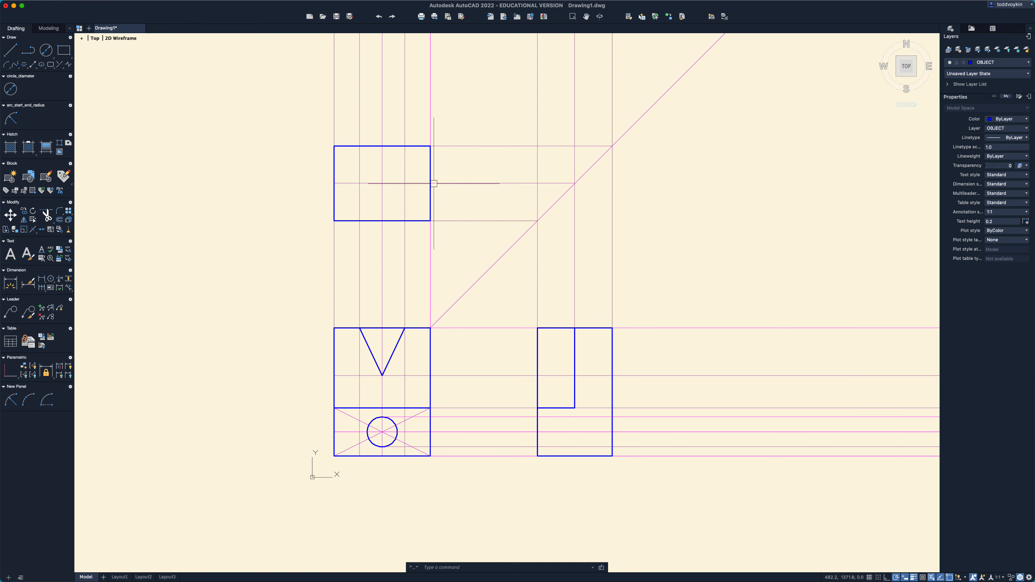
pyautogui.press('l')
pyautogui.press('Return')
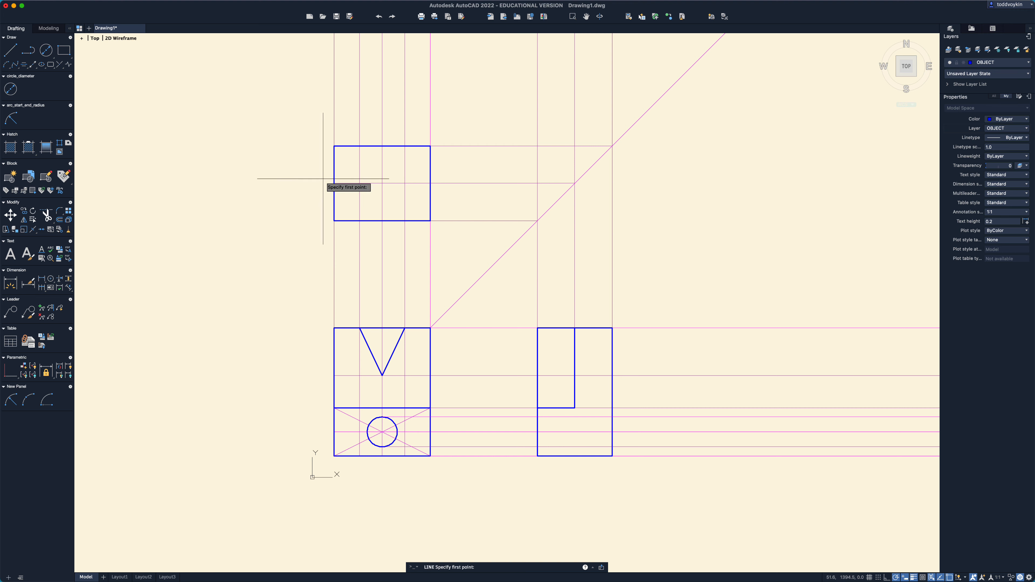
pyautogui.click(334, 183)
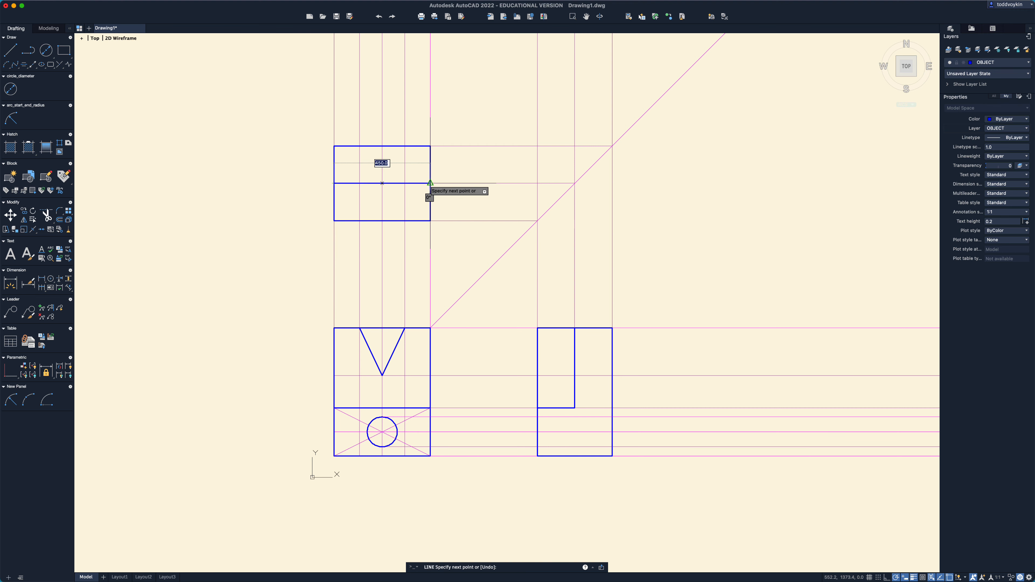
# Step: Draw the V-notch's two outer edges and its centre edge in the top view as vertical lines between the upper edge and the step line
pyautogui.click(405, 146)
pyautogui.click(405, 183)
pyautogui.press('Escape')
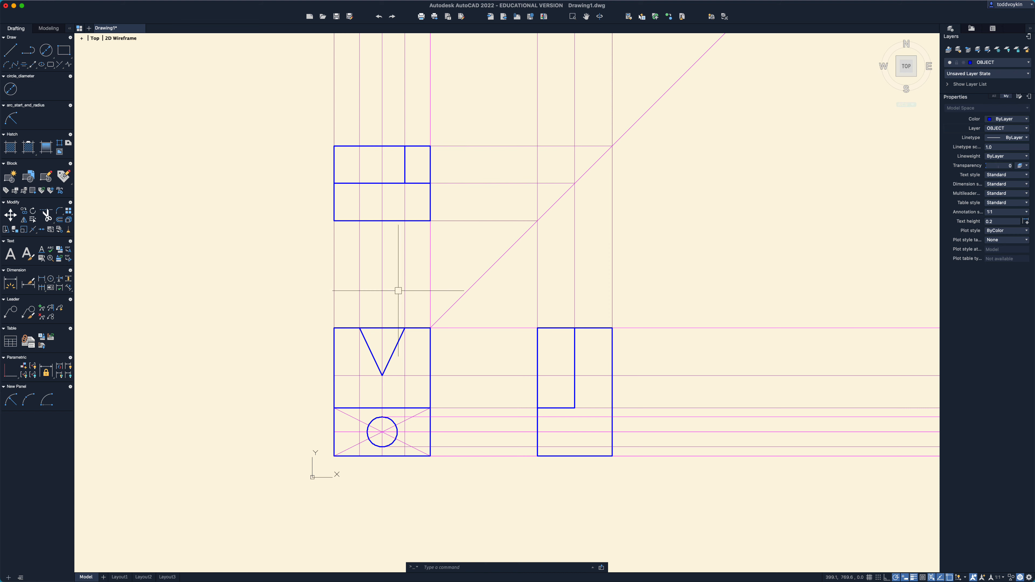
pyautogui.press('Return')
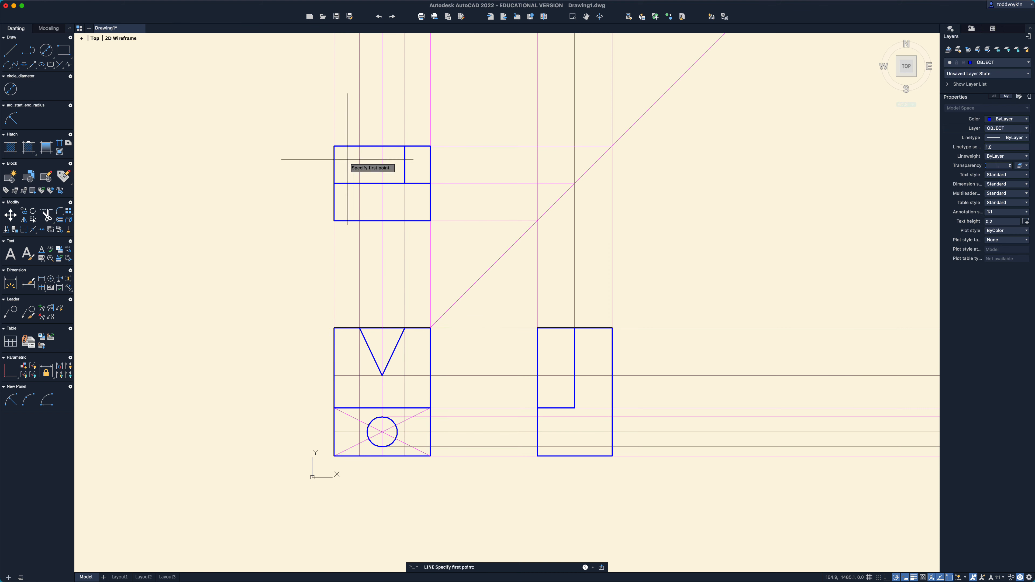
pyautogui.click(360, 146)
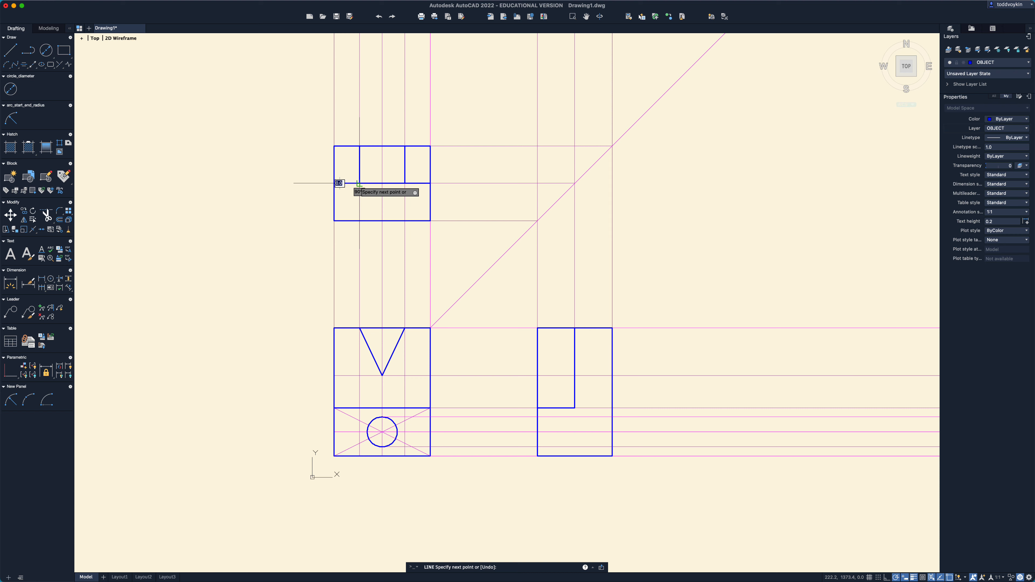
pyautogui.click(360, 183)
pyautogui.press('Escape')
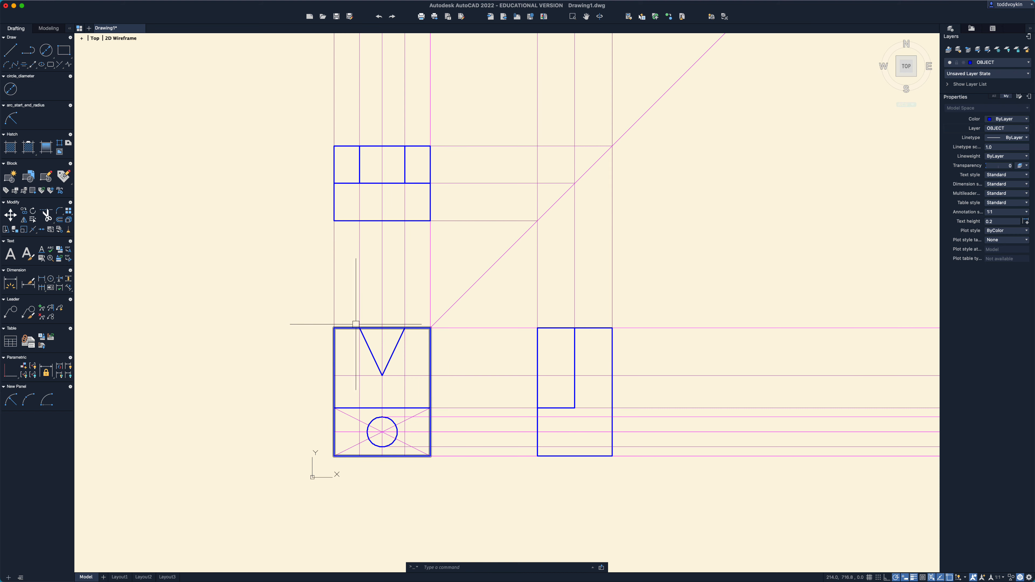
pyautogui.press('Return')
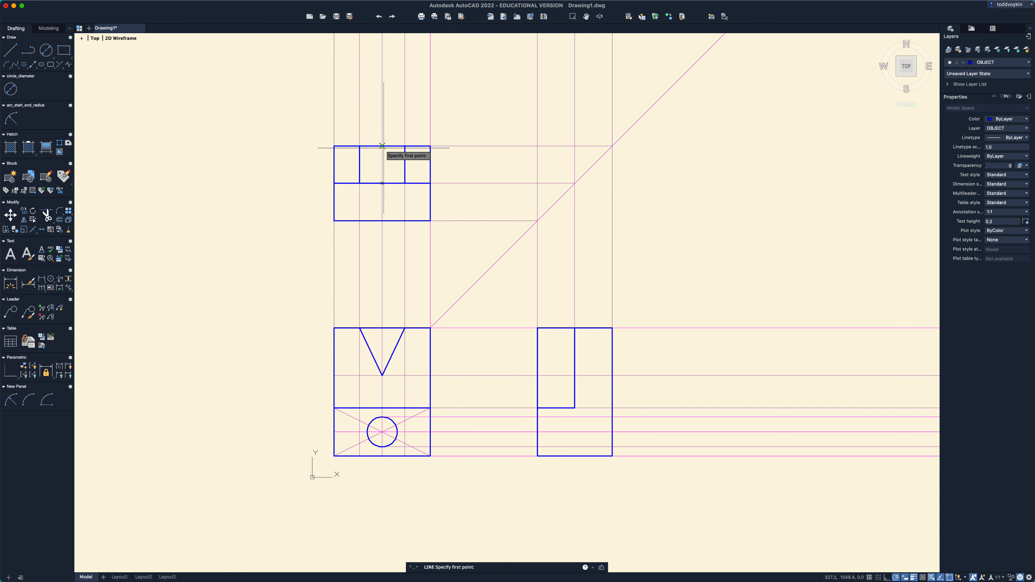
pyautogui.click(382, 183)
pyautogui.click(382, 146)
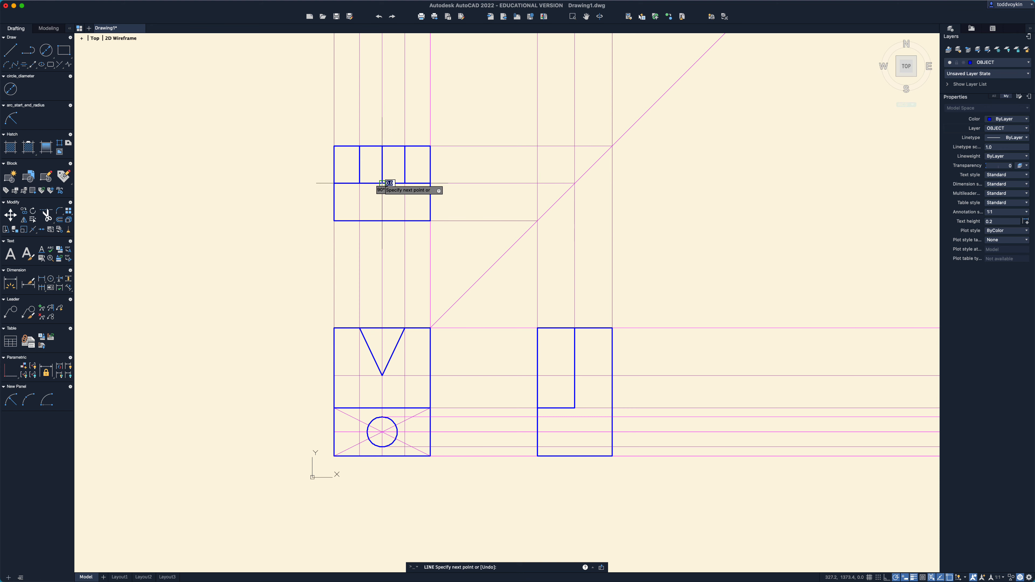
pyautogui.press('Escape')
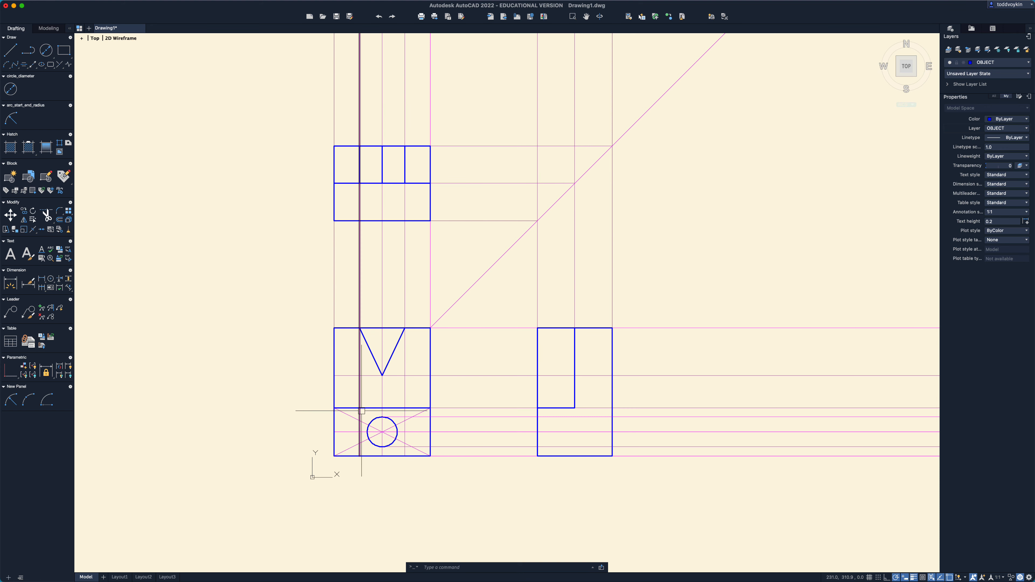
pyautogui.scroll(3, 416, 450)
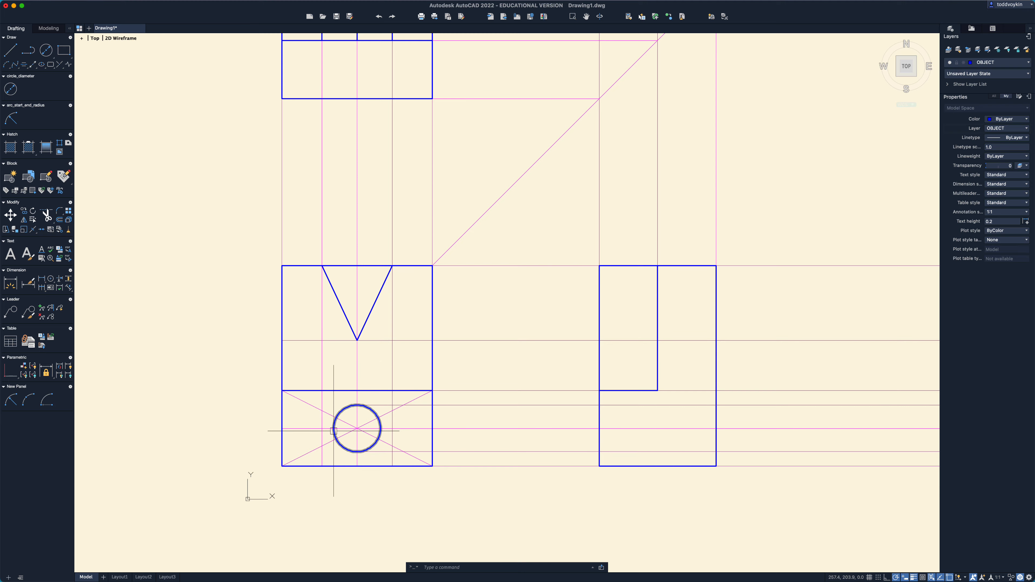
# Step: On the CONSTRUCTION layer, draw vertical rays upward through the top view from the hole's two side quadrants in the front view
pyautogui.scroll(-2, 376, 65)
pyautogui.scroll(1, 375, 86)
pyautogui.moveTo(375, 89)
pyautogui.mouseDown(button='middle')
pyautogui.moveTo(359, 199)
pyautogui.moveTo(382, 174)
pyautogui.mouseUp(button='middle')
pyautogui.scroll(1, 358, 199)
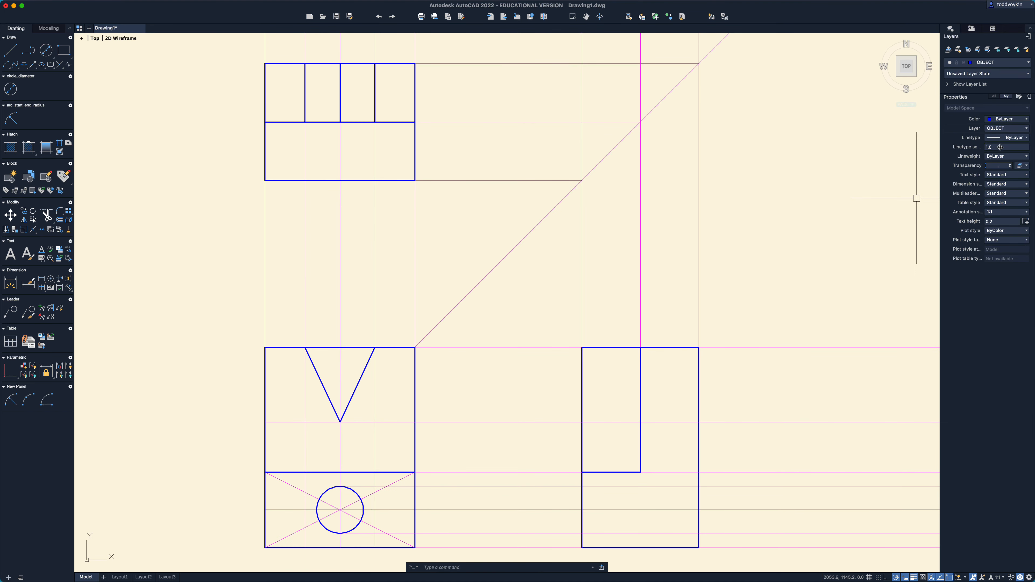
pyautogui.click(1005, 128)
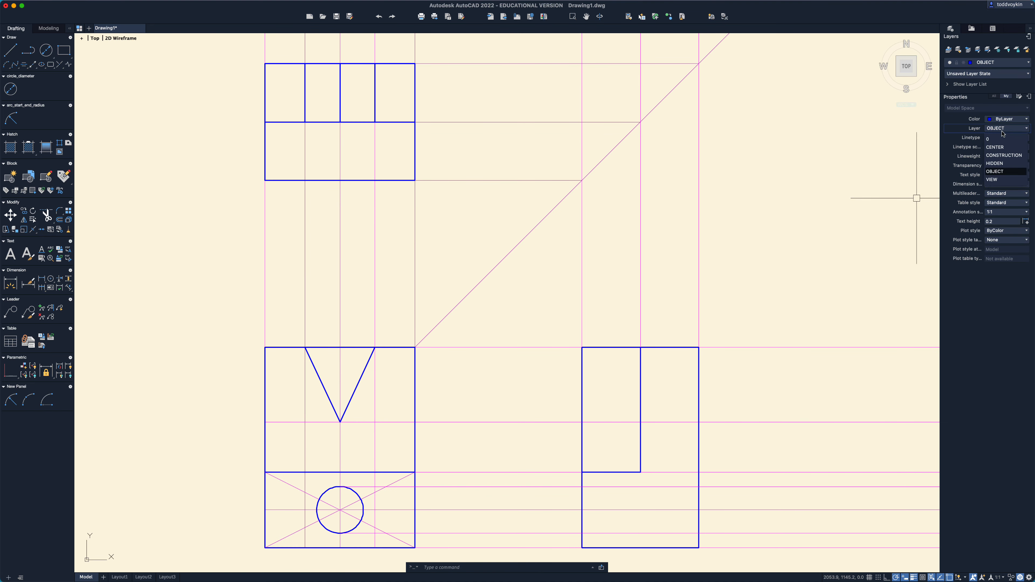
pyautogui.click(1005, 155)
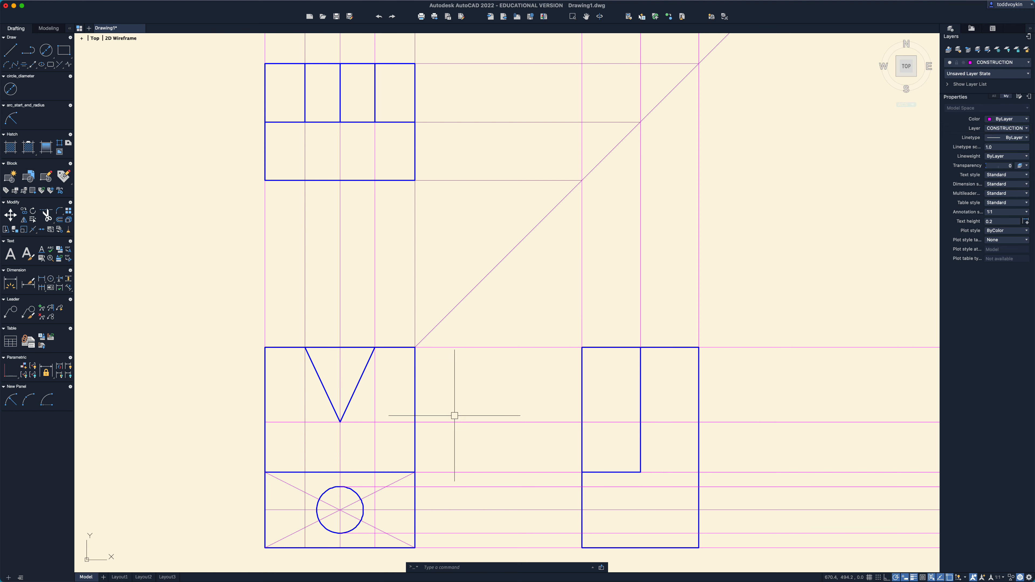
pyautogui.write('ray')
pyautogui.press('Return')
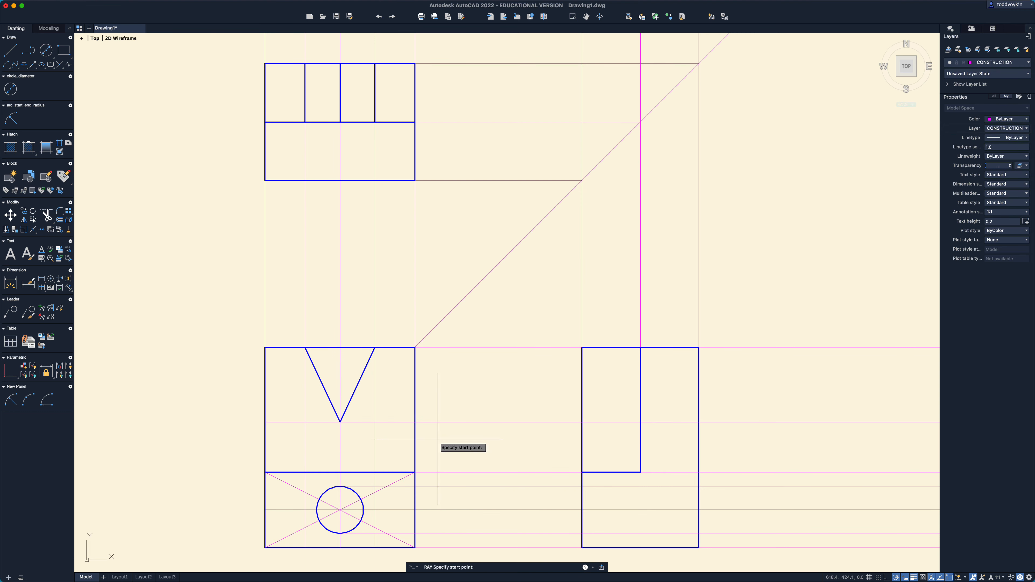
pyautogui.click(363, 510)
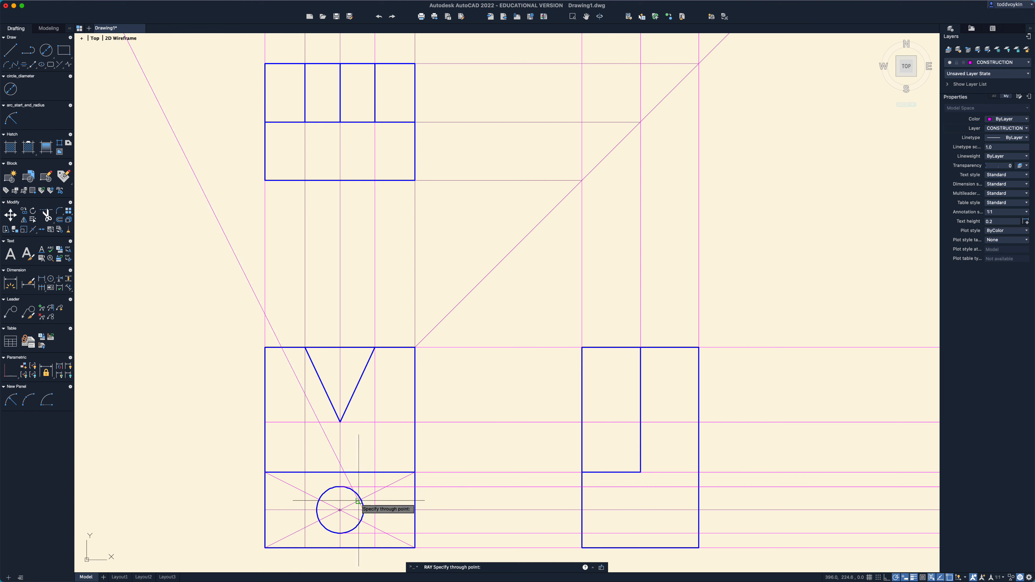
pyautogui.click(364, 441)
pyautogui.press('Return')
pyautogui.press('Return')
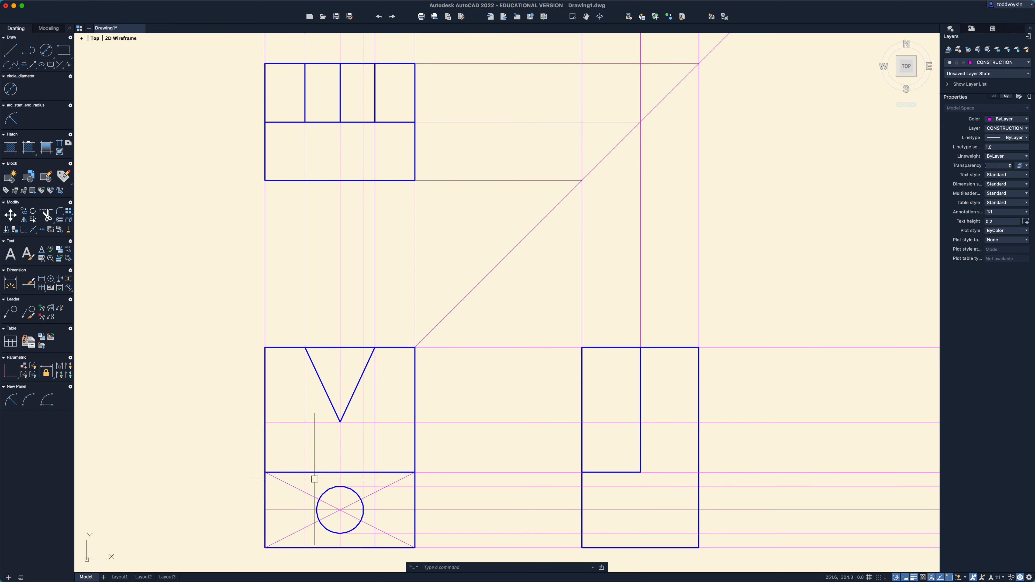
pyautogui.click(317, 510)
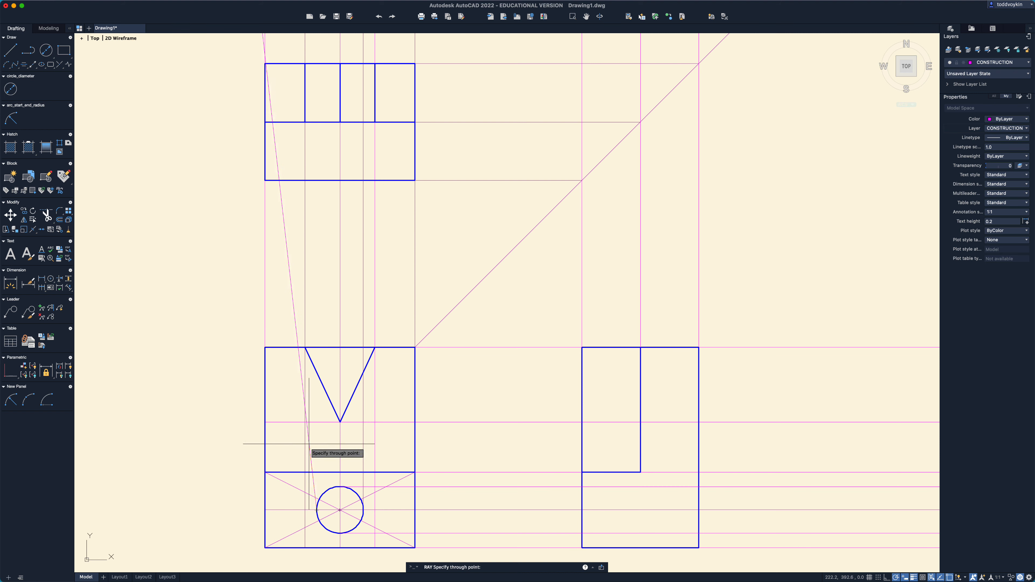
pyautogui.press('Return')
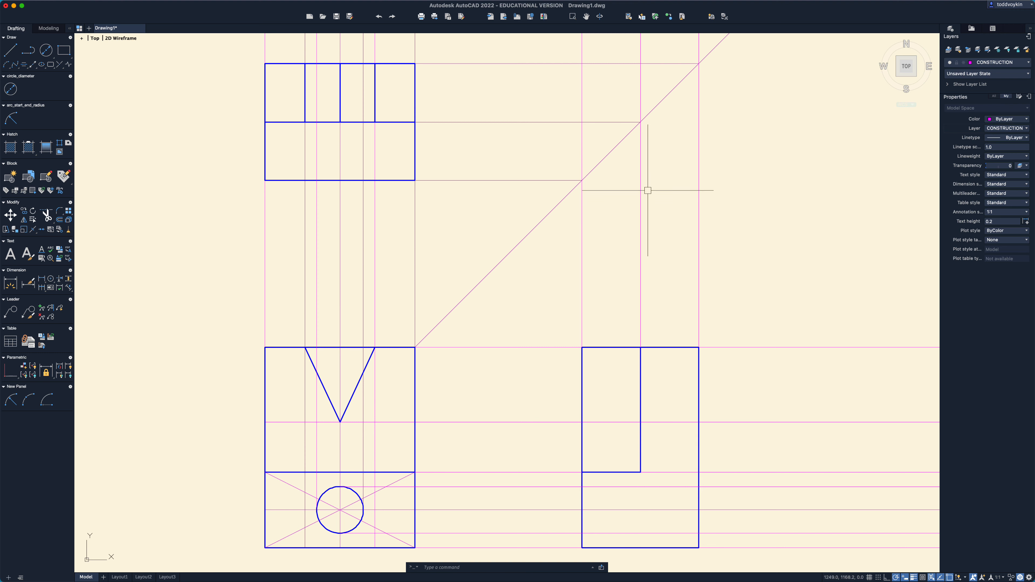
# Step: Turn off the current CONSTRUCTION layer and draw a test circle of about 200 radius on it in the empty area above the side view
pyautogui.click(1028, 63)
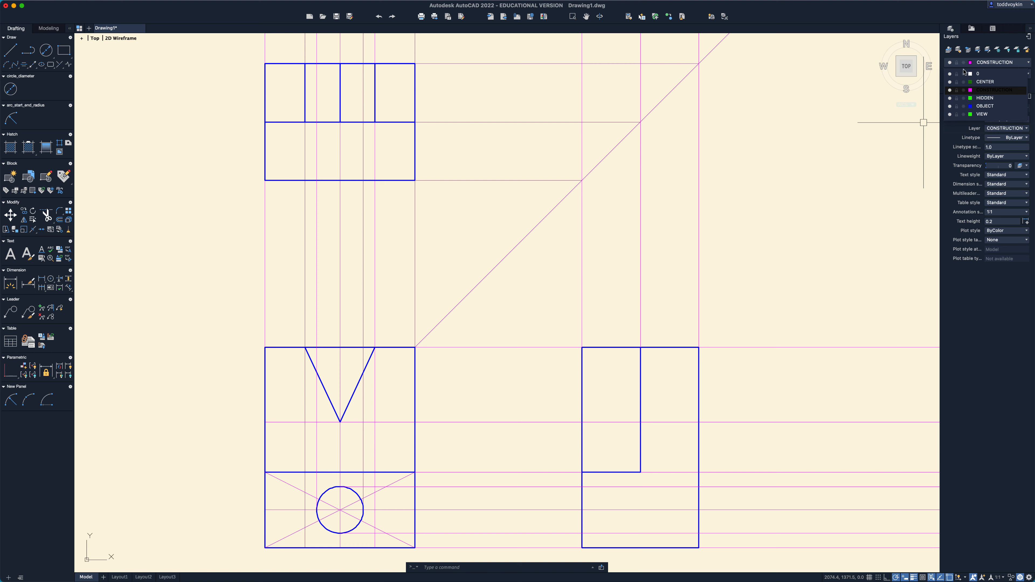
pyautogui.click(950, 98)
pyautogui.click(951, 90)
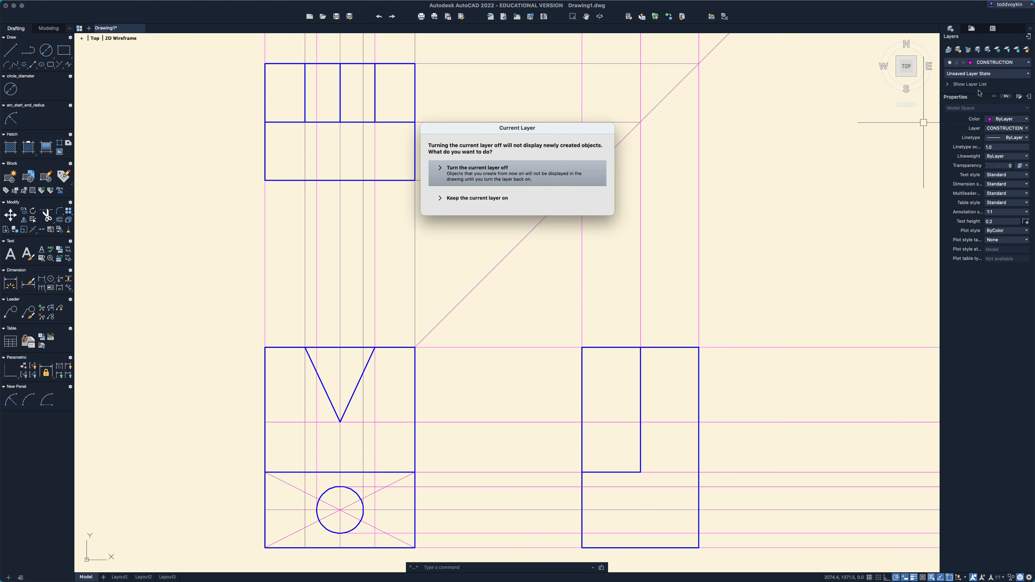
pyautogui.click(501, 176)
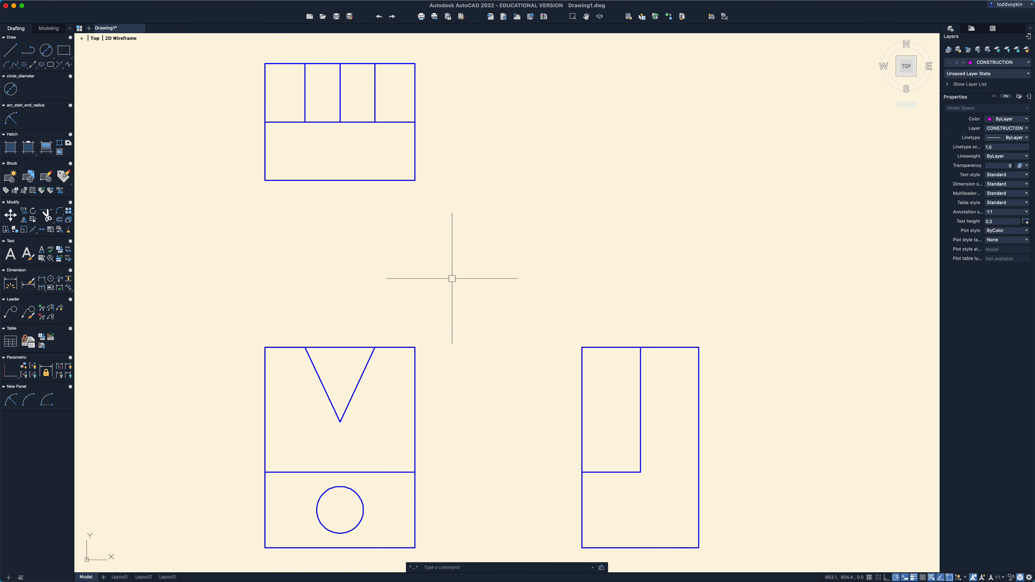
pyautogui.rightClick(657, 216)
pyautogui.click(669, 232)
pyautogui.press('Escape')
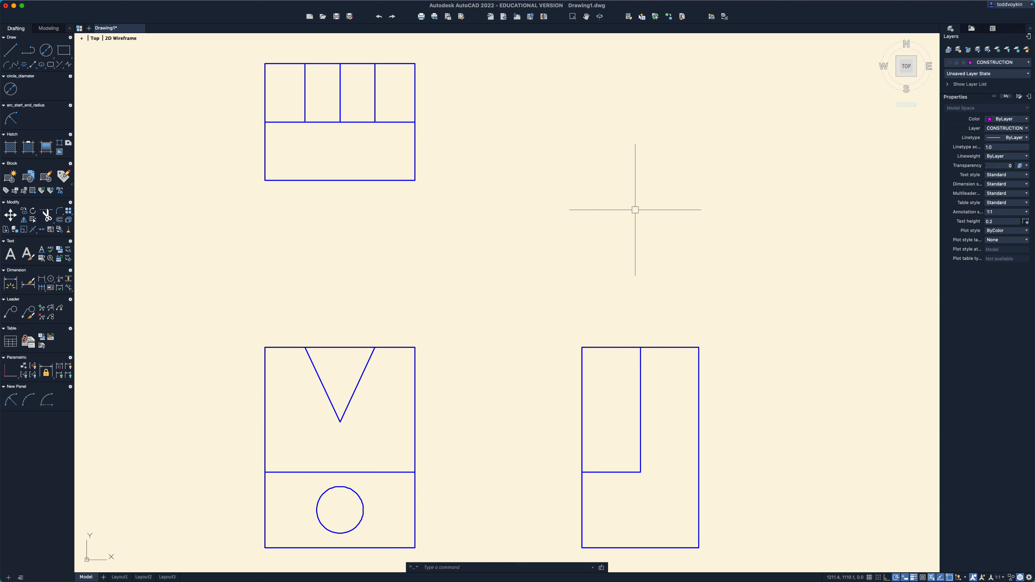
# Step: Turn the CONSTRUCTION layer back on and delete the test circle above the side view
pyautogui.click(995, 65)
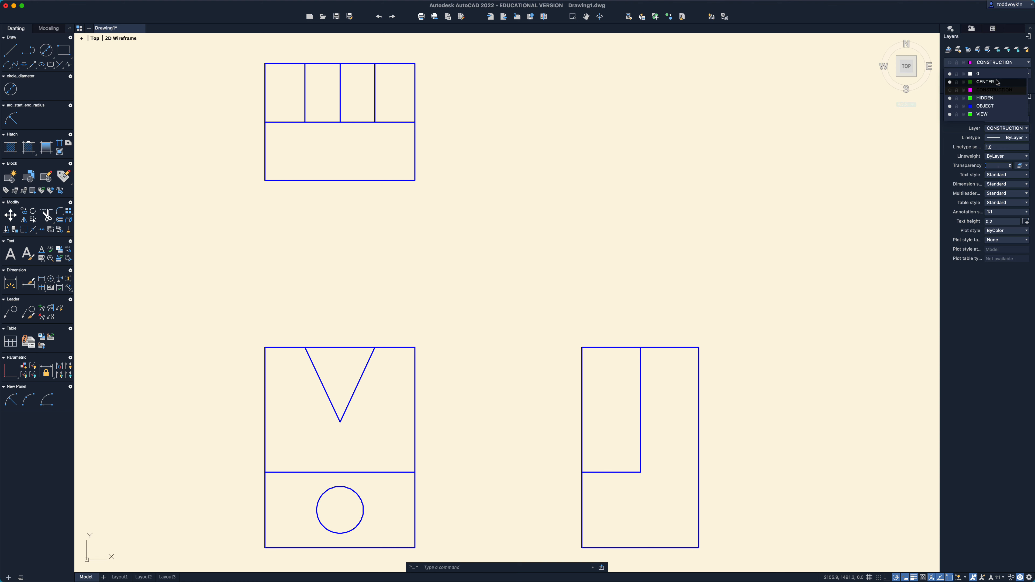
pyautogui.click(951, 90)
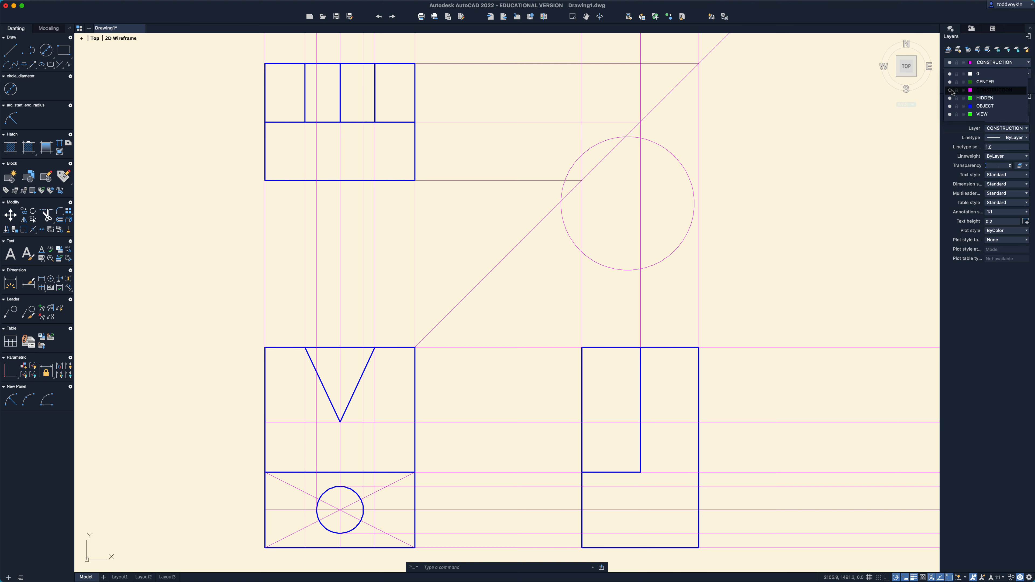
pyautogui.click(663, 268)
pyautogui.click(664, 260)
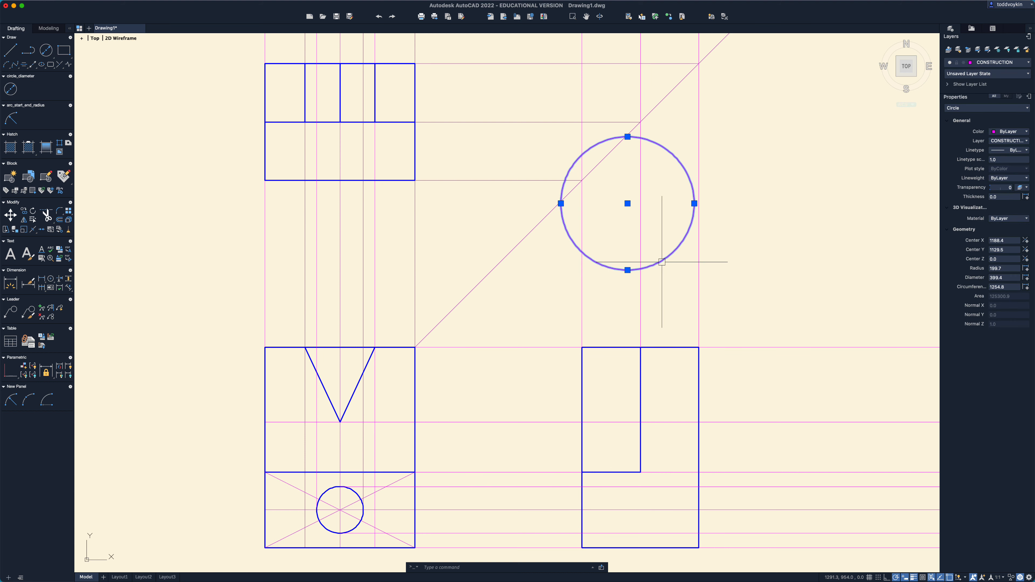
pyautogui.press('Delete')
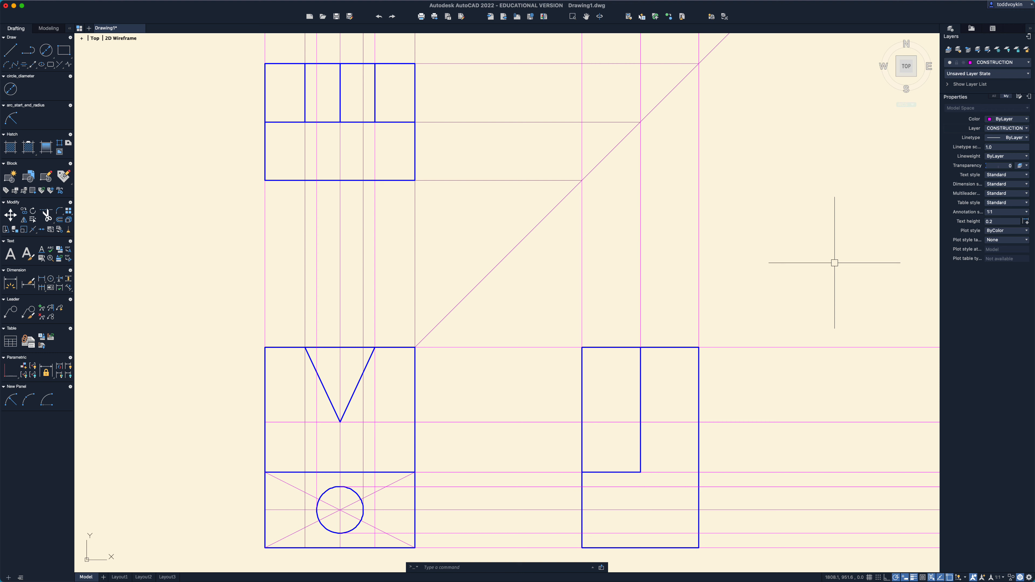
# Step: Make HIDDEN the current layer and turn off the CONSTRUCTION layer
pyautogui.click(1006, 128)
pyautogui.click(998, 166)
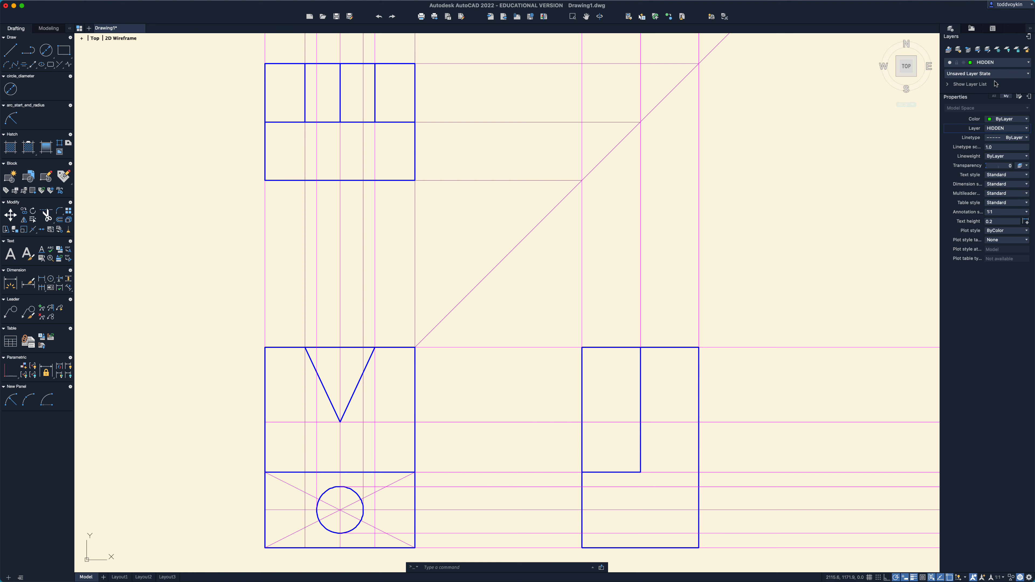
pyautogui.click(1029, 63)
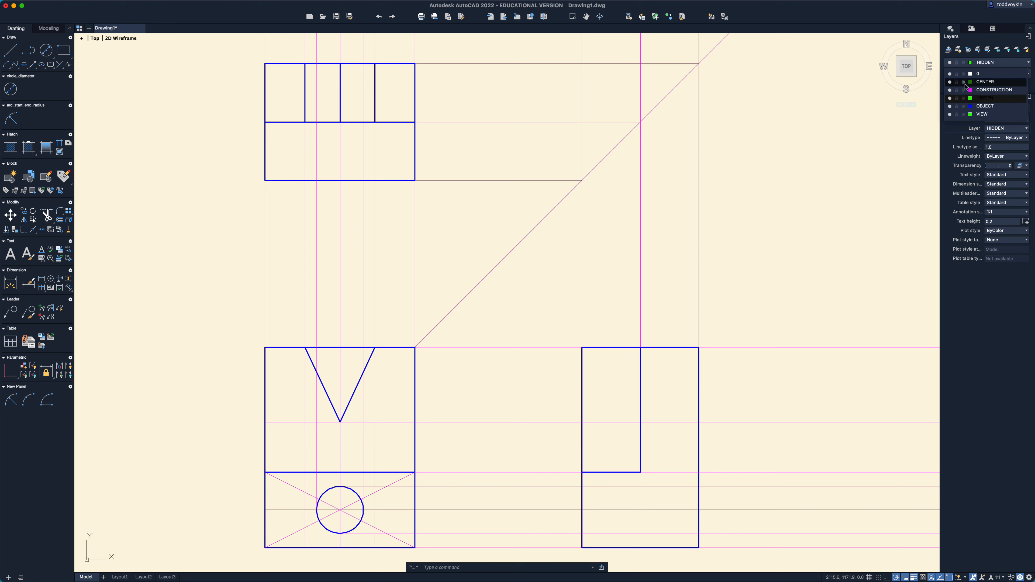
pyautogui.click(950, 90)
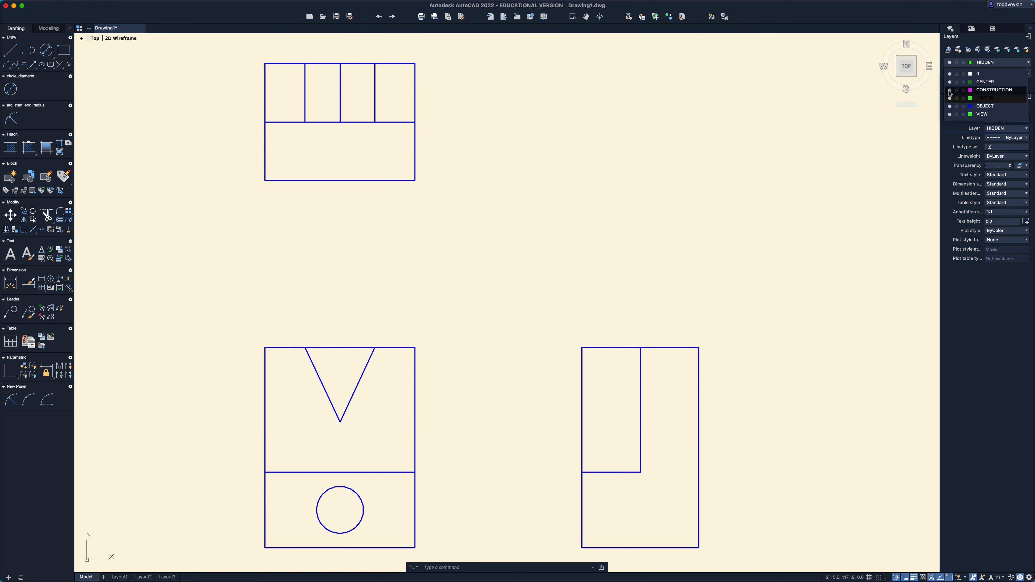
pyautogui.click(520, 271)
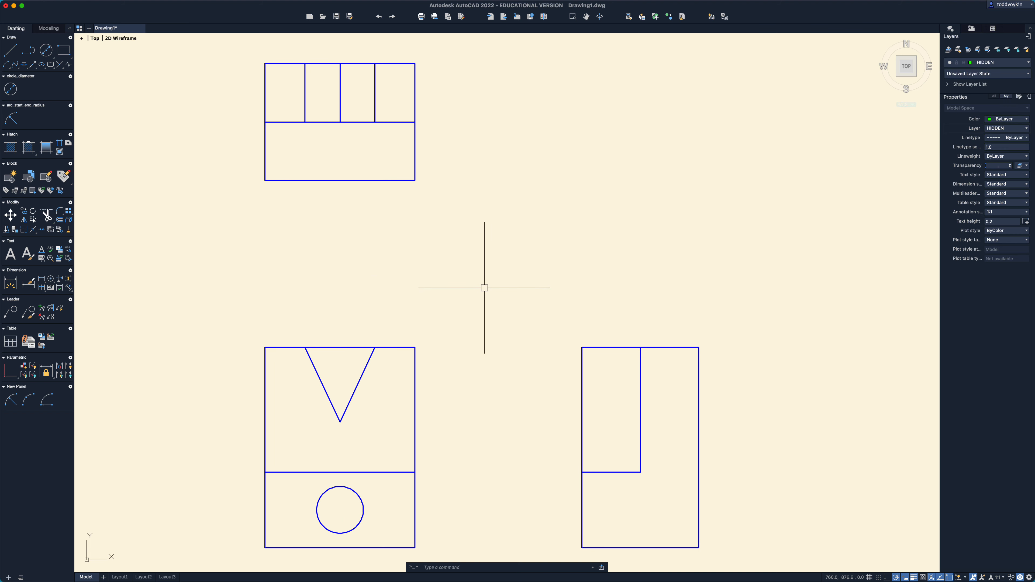
# Step: Trim the outline segments above the step in the side view and the upper edge across the V-notch opening in the front view
pyautogui.write('tr')
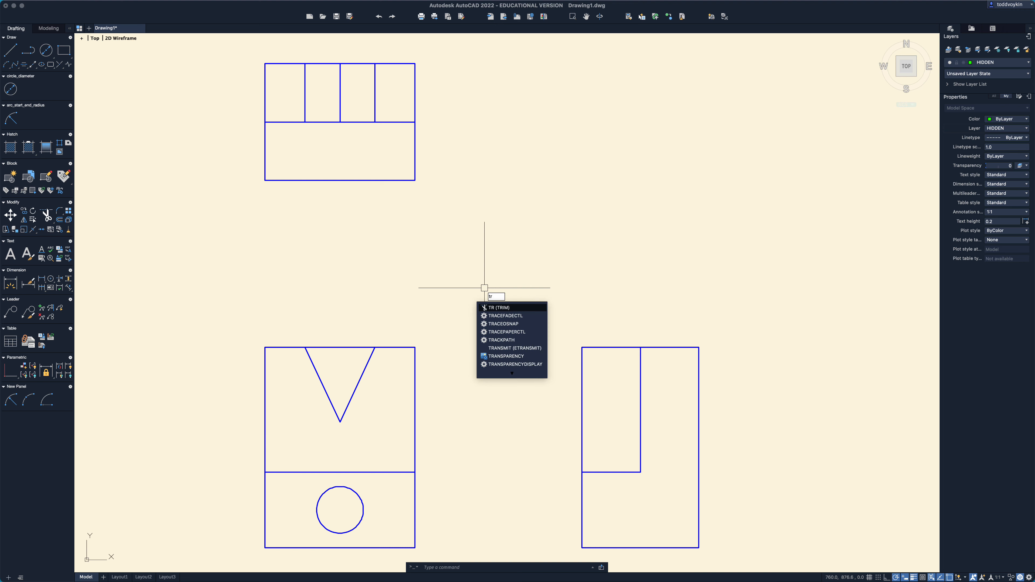
pyautogui.press('Return')
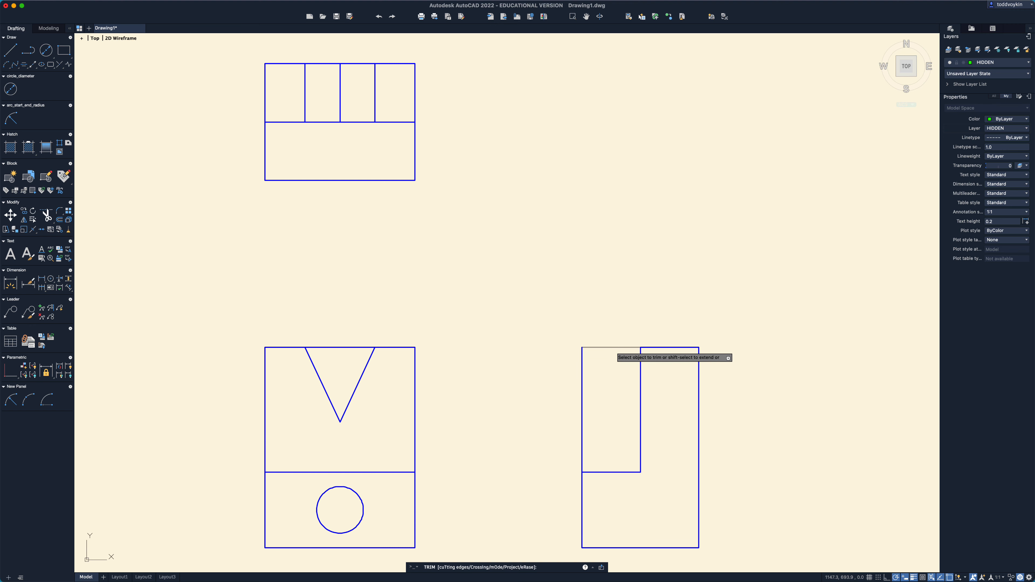
pyautogui.click(613, 347)
pyautogui.click(582, 369)
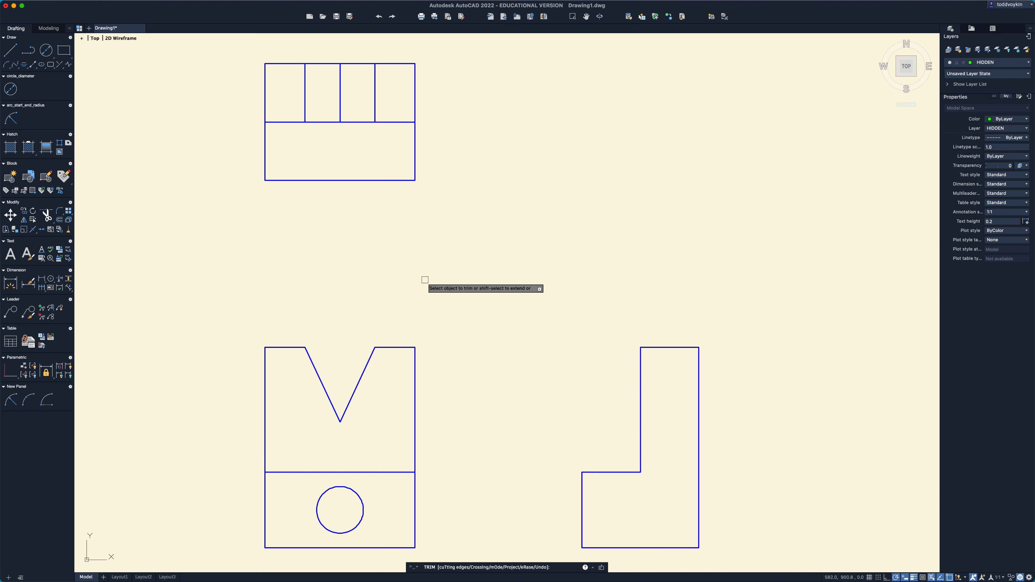
pyautogui.press('Escape')
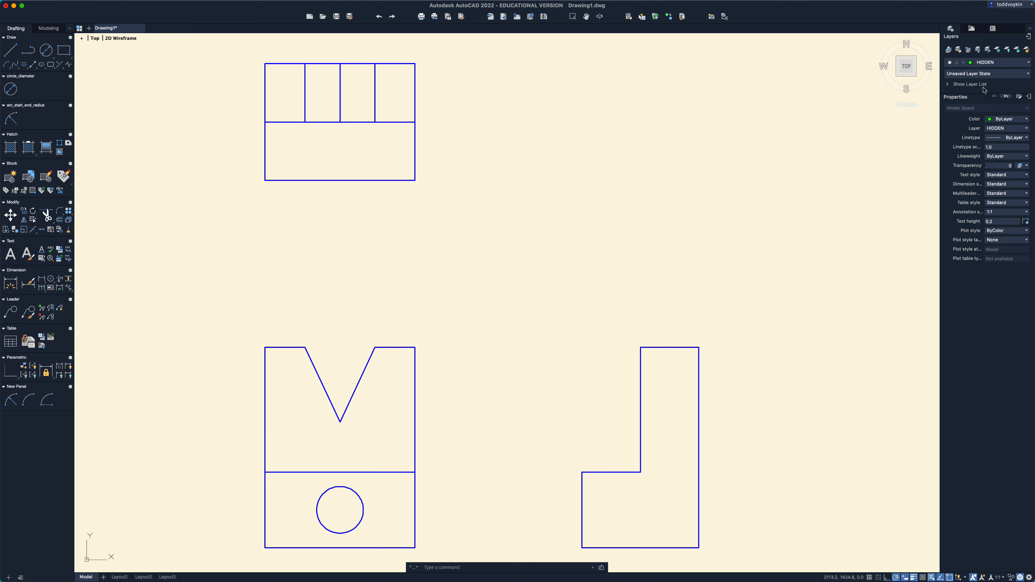
# Step: Turn the CONSTRUCTION layer on and draw the hole's two hidden edges horizontally across the side view along its projection lines
pyautogui.click(993, 63)
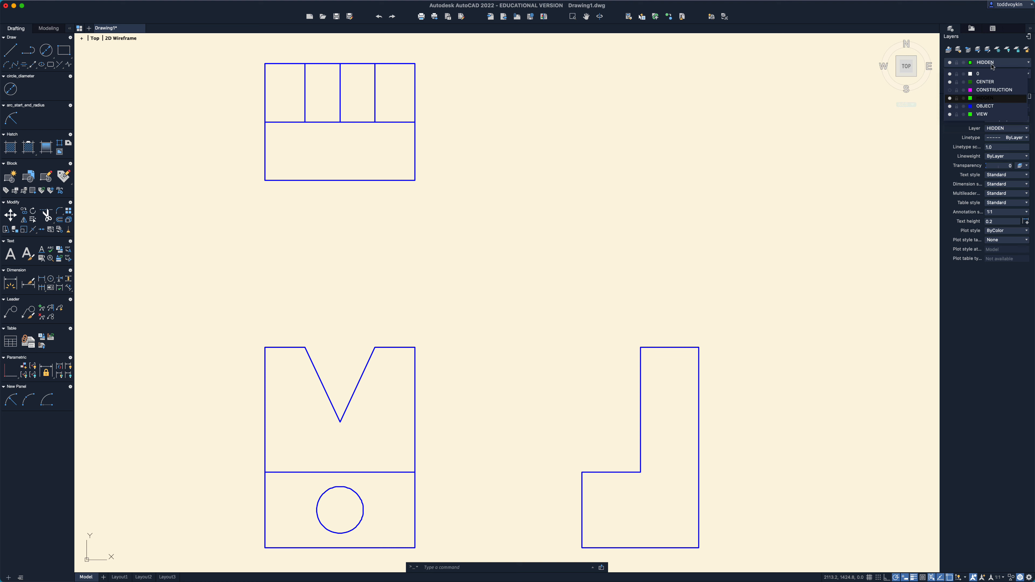
pyautogui.click(950, 92)
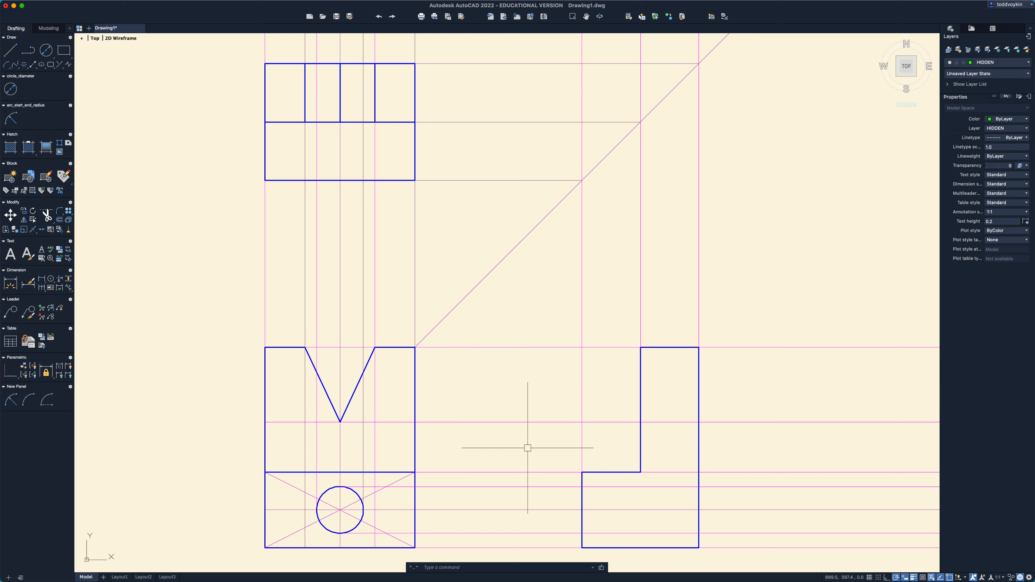
pyautogui.write('l')
pyautogui.press('Return')
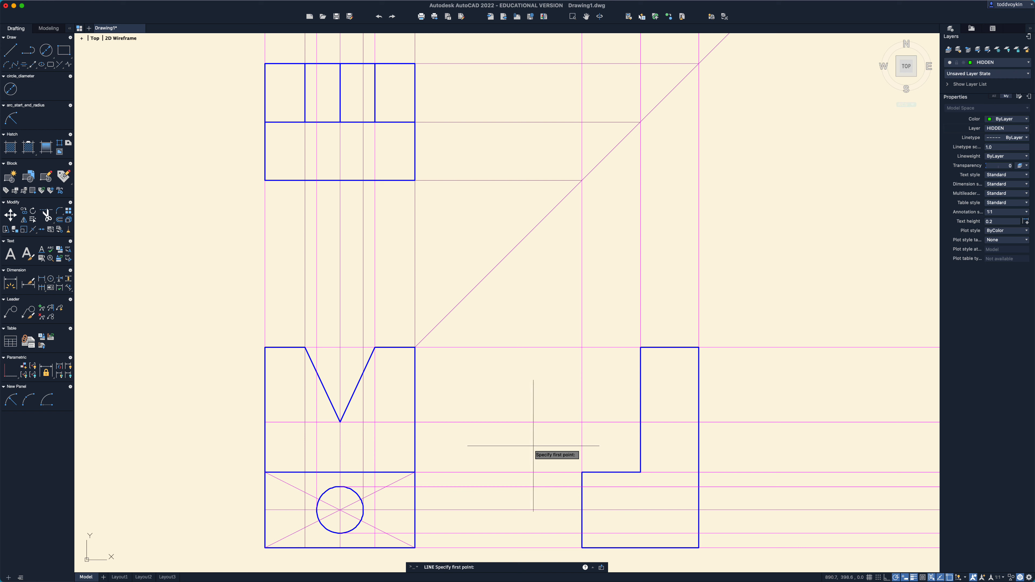
pyautogui.click(582, 487)
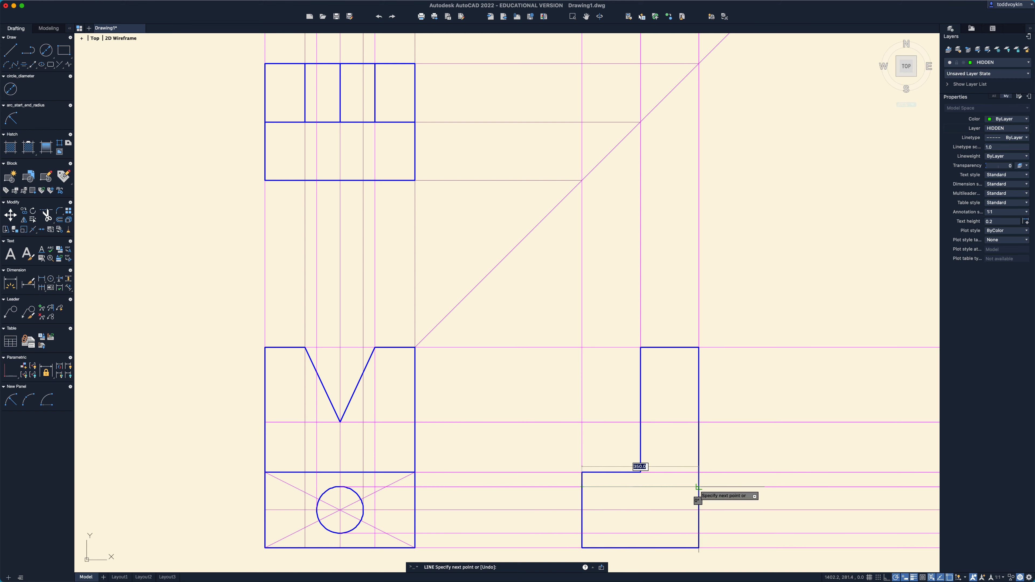
pyautogui.press('Return')
pyautogui.press('Return')
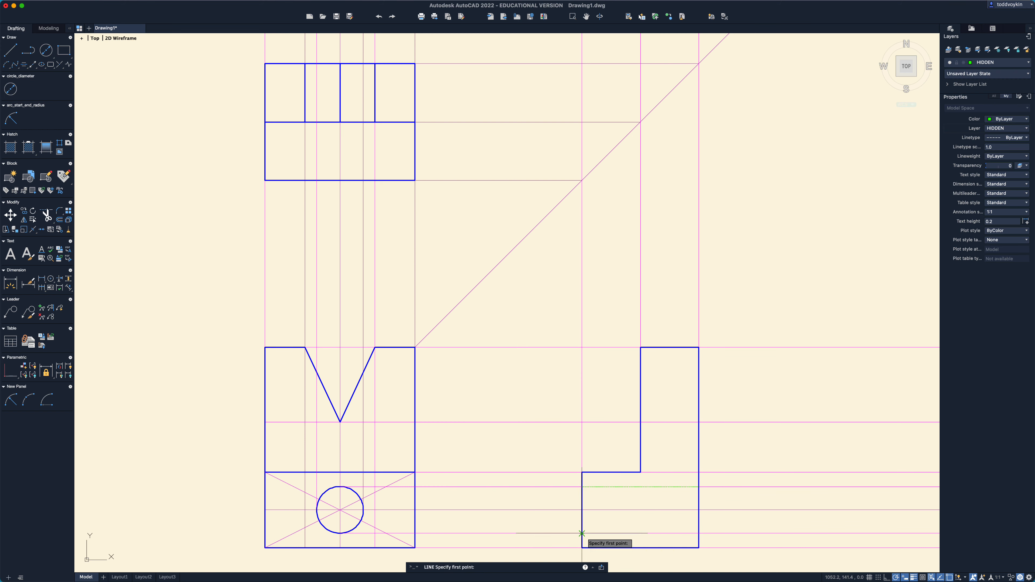
pyautogui.click(582, 533)
pyautogui.click(699, 533)
pyautogui.press('Return')
# Step: Draw the V-notch's bottom as a horizontal hidden line across the upright part of the side view
pyautogui.press('Return')
pyautogui.click(640, 422)
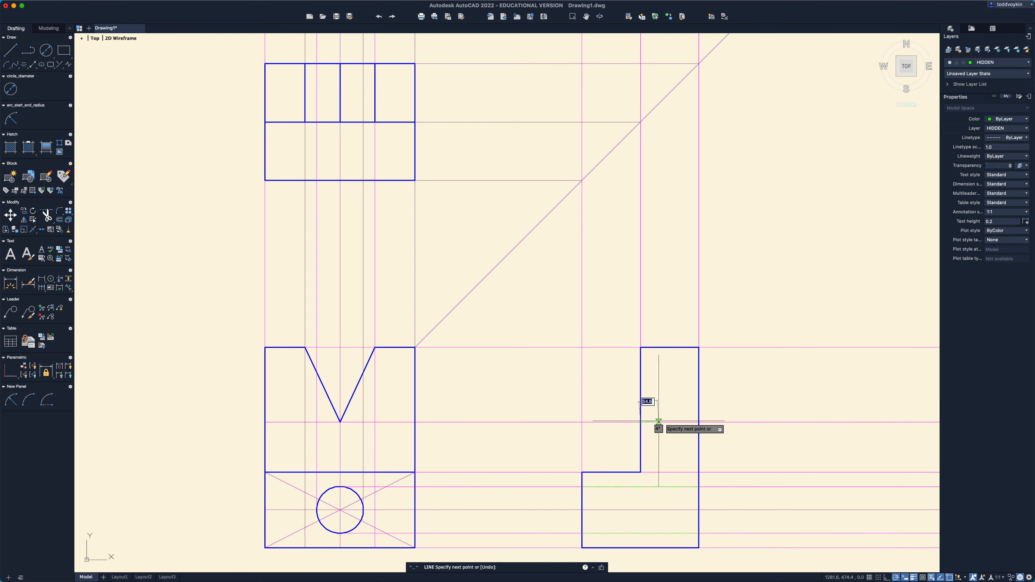
pyautogui.press('Return')
# Step: Draw the hole's two hidden edges in the top view as vertical lines from the lower edge to the upper edge
pyautogui.press('Return')
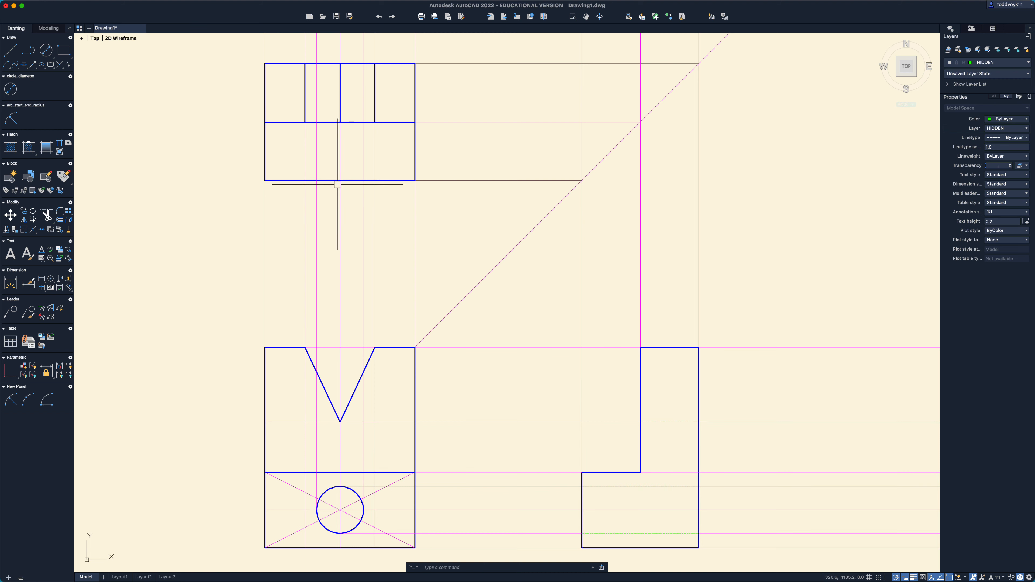
pyautogui.click(364, 180)
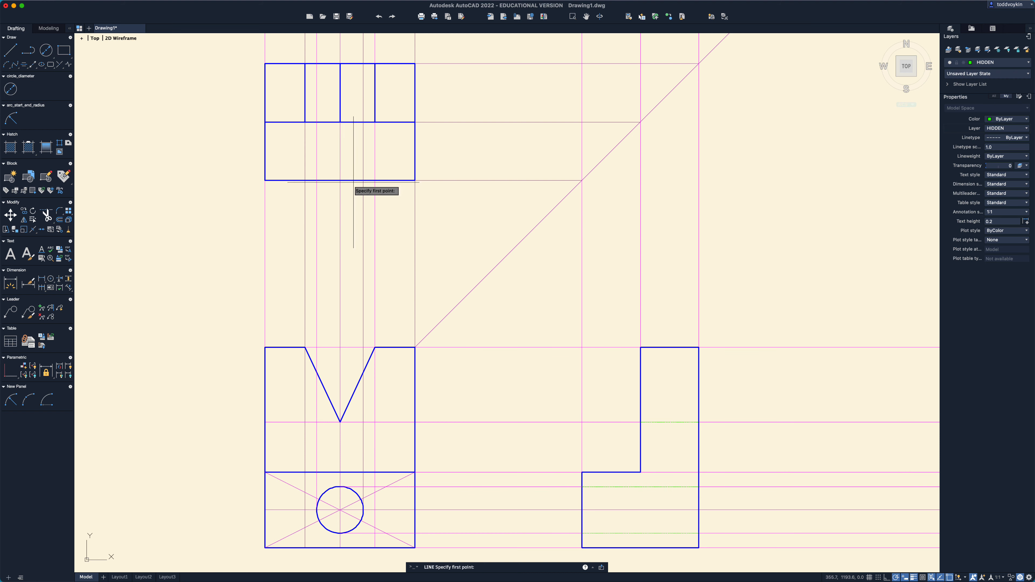
pyautogui.click(363, 61)
pyautogui.press('Return')
pyautogui.press('Return')
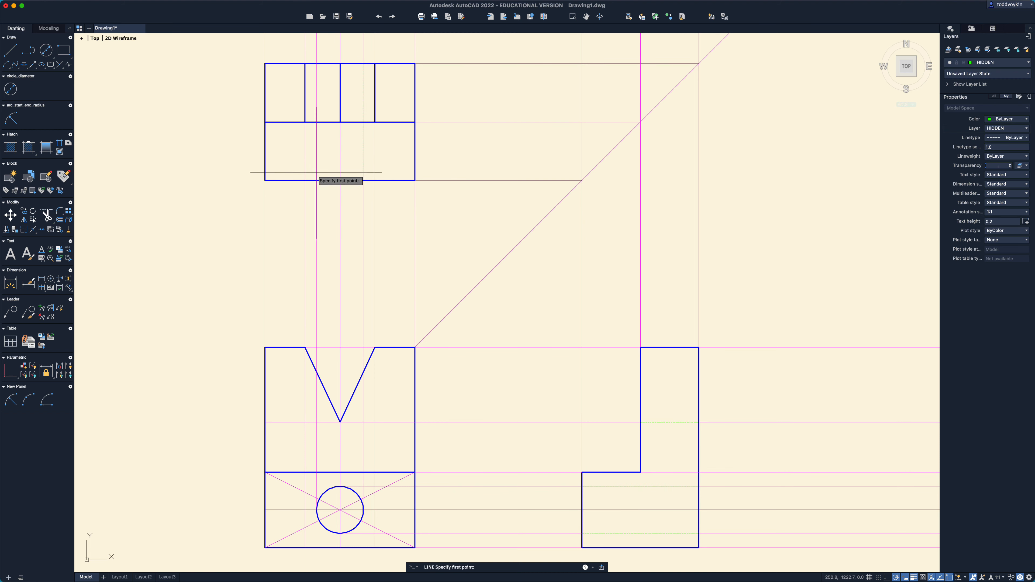
pyautogui.click(317, 179)
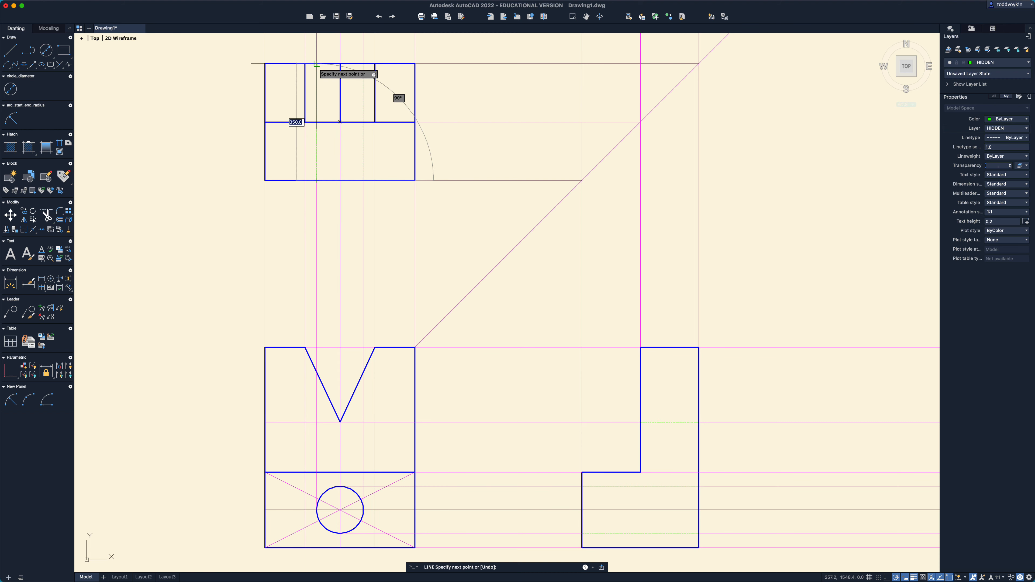
pyautogui.click(317, 63)
pyautogui.press('Return')
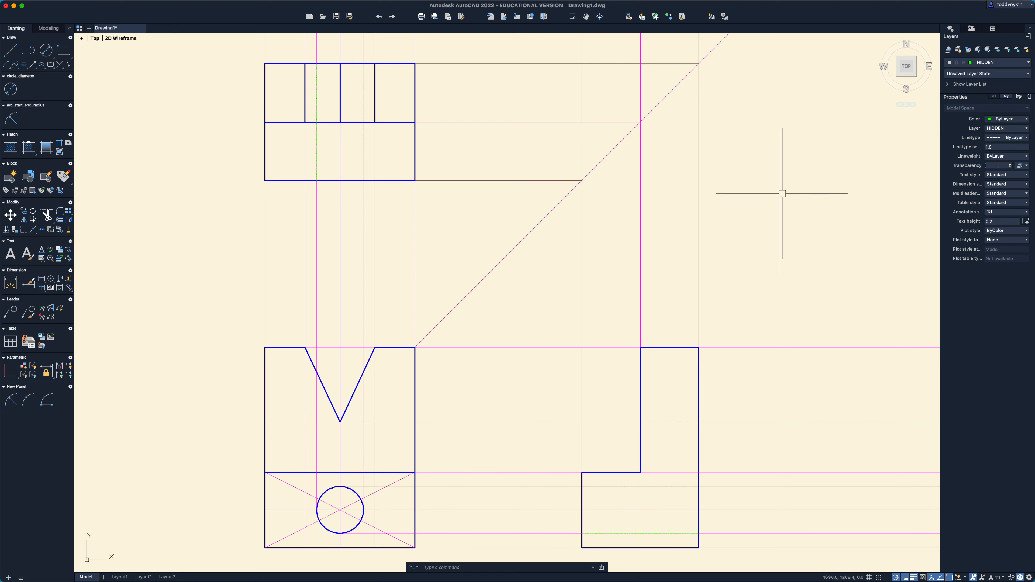
# Step: Turn the CONSTRUCTION layer off so that only the object and hidden lines are displayed
pyautogui.click(986, 63)
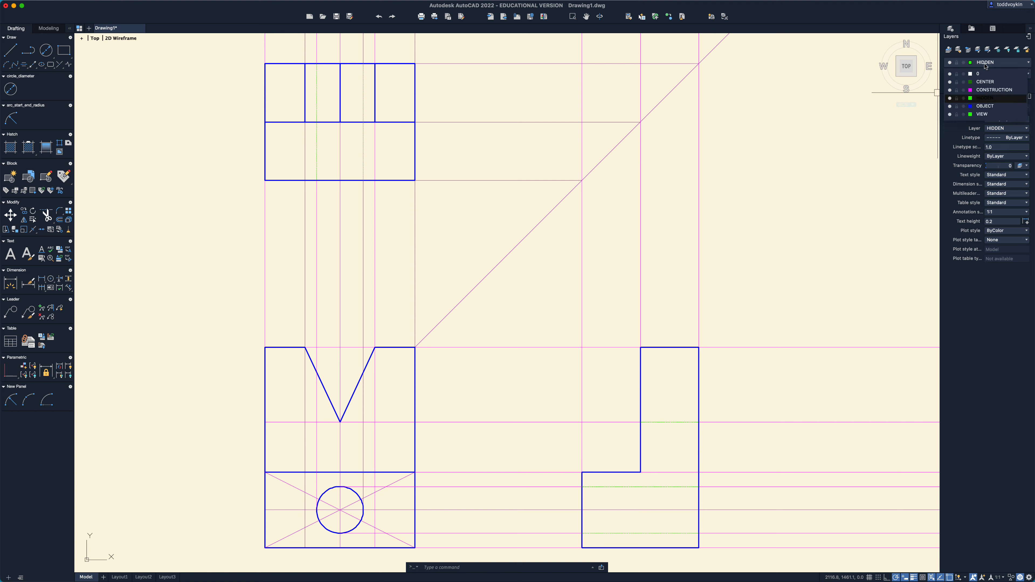
pyautogui.click(950, 91)
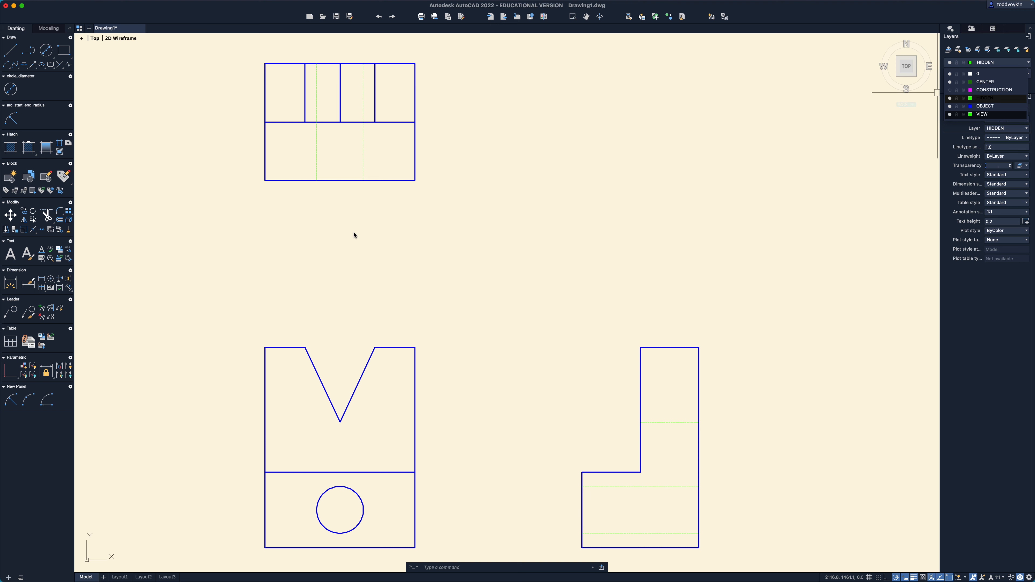
pyautogui.click(150, 110)
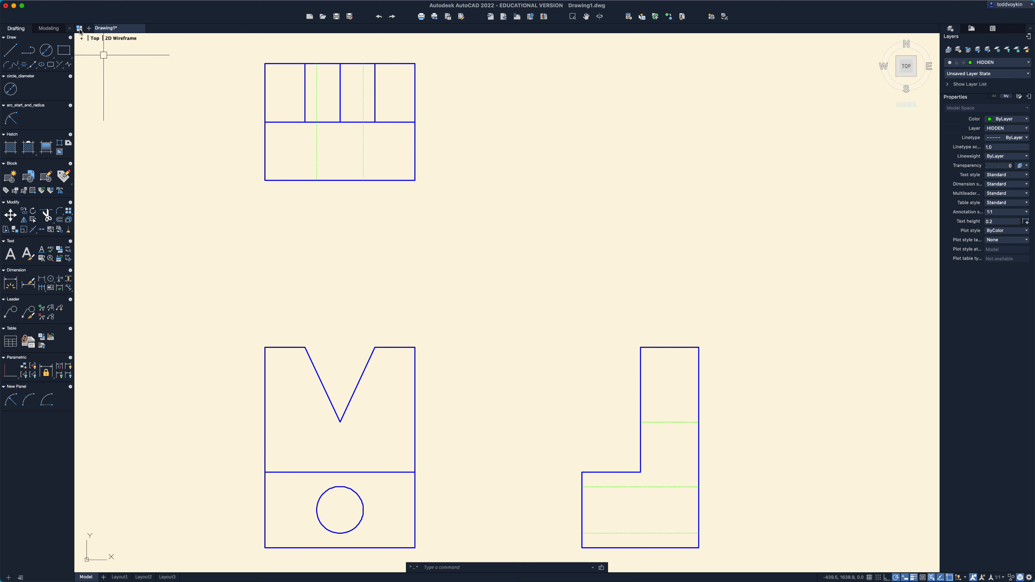
# Step: Change the model space background color to Charcoal in the application preferences
pyautogui.click(34, 5)
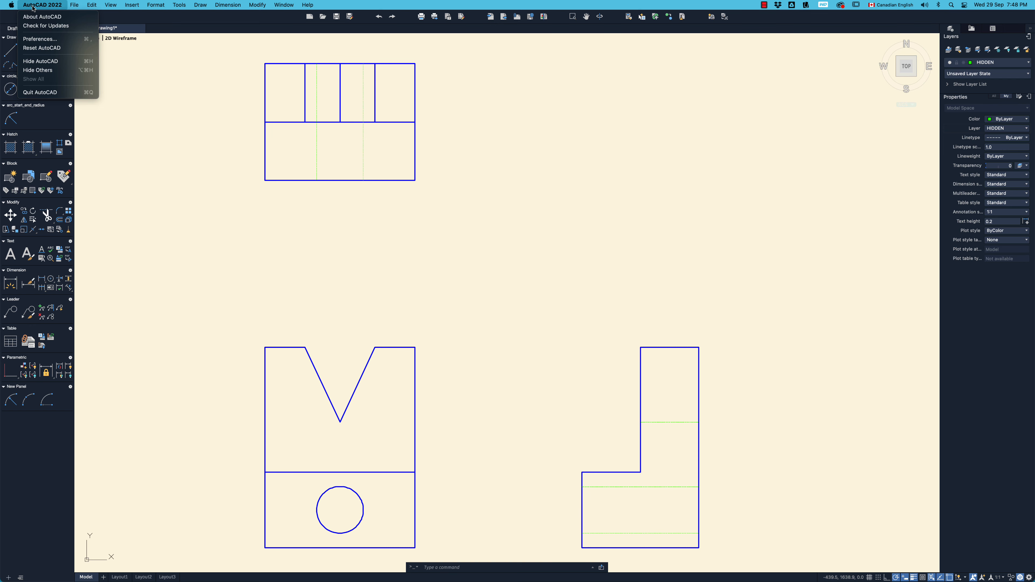
pyautogui.click(40, 39)
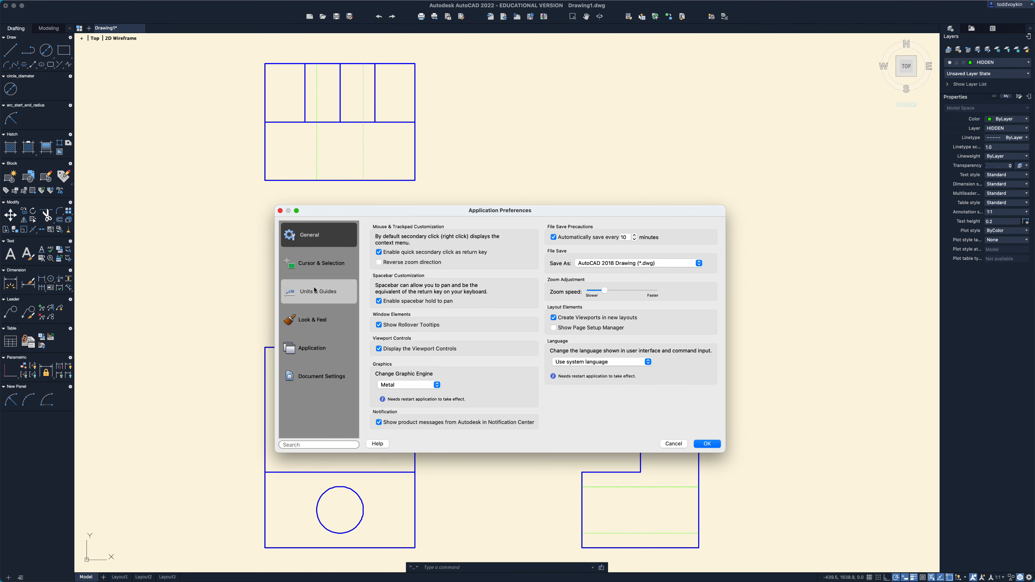
pyautogui.click(314, 319)
pyautogui.click(481, 252)
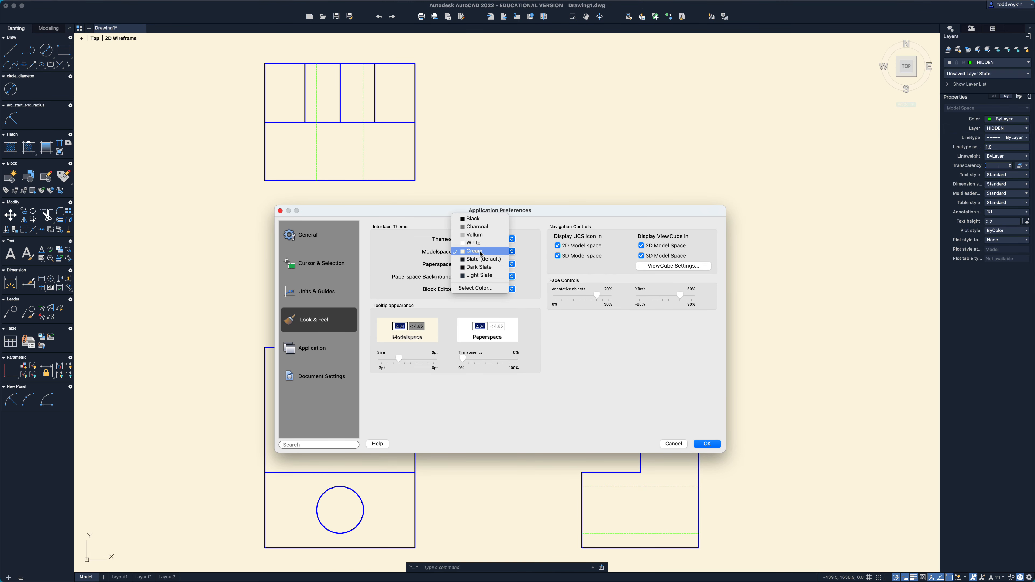
pyautogui.click(480, 227)
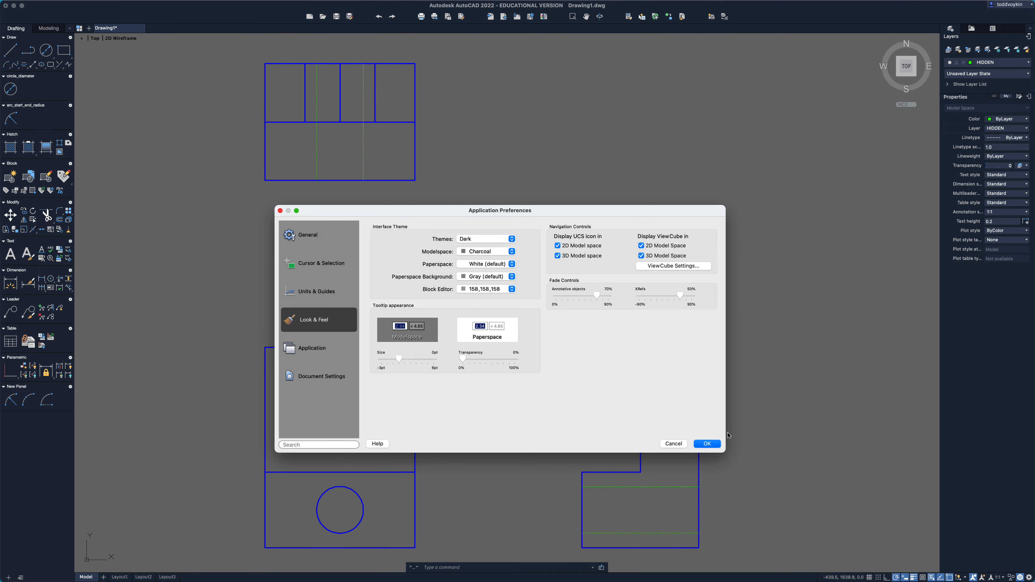
pyautogui.click(707, 444)
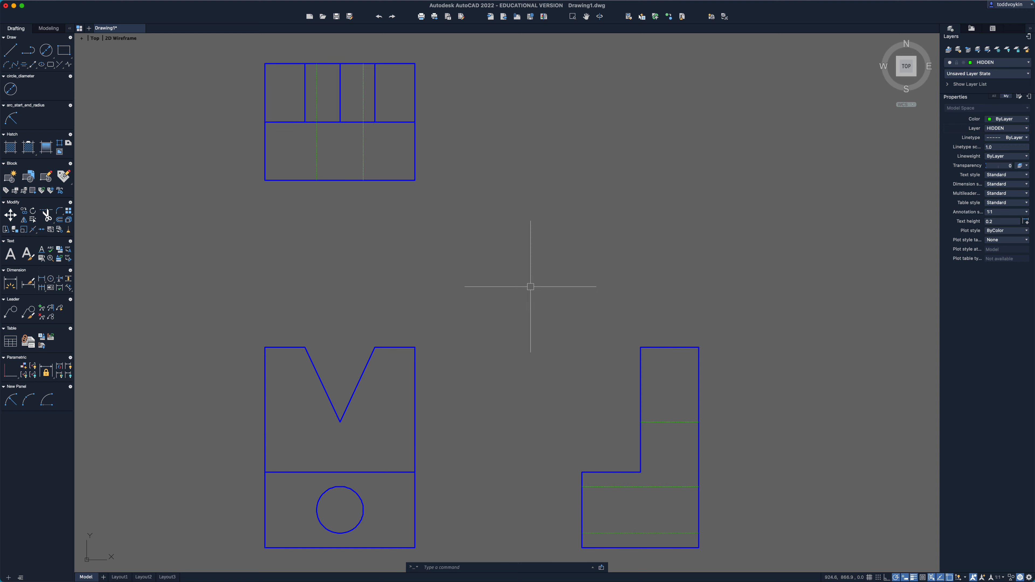
# Step: Set the linetype scale of the five hidden lines in the side and top views to 5
pyautogui.click(683, 542)
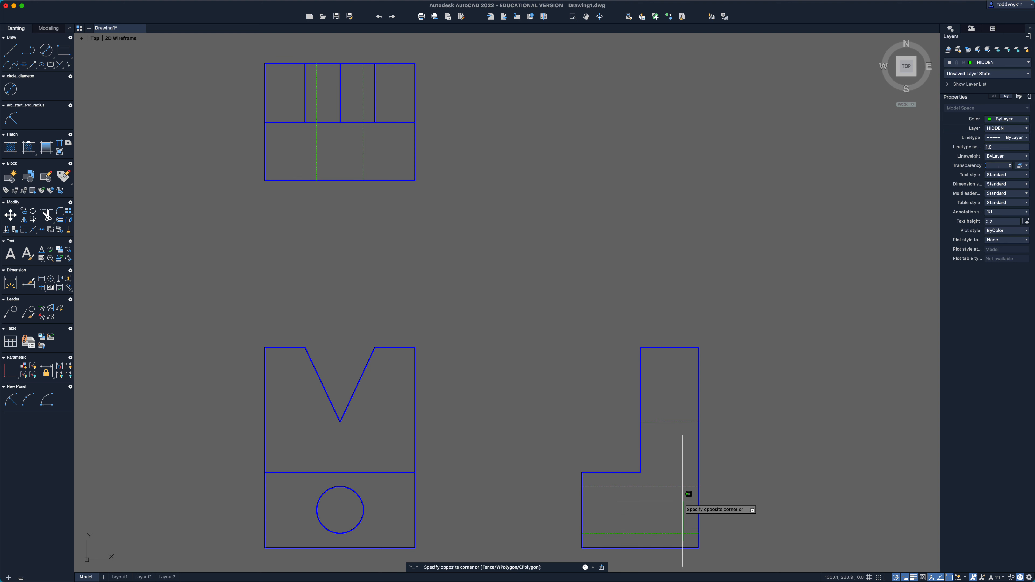
pyautogui.click(663, 395)
pyautogui.click(387, 153)
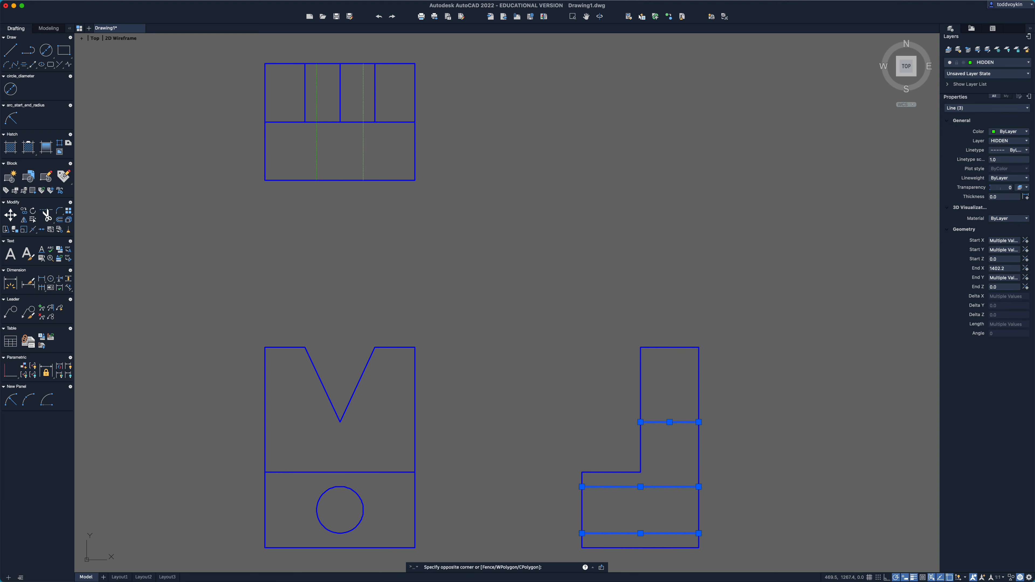
pyautogui.click(315, 148)
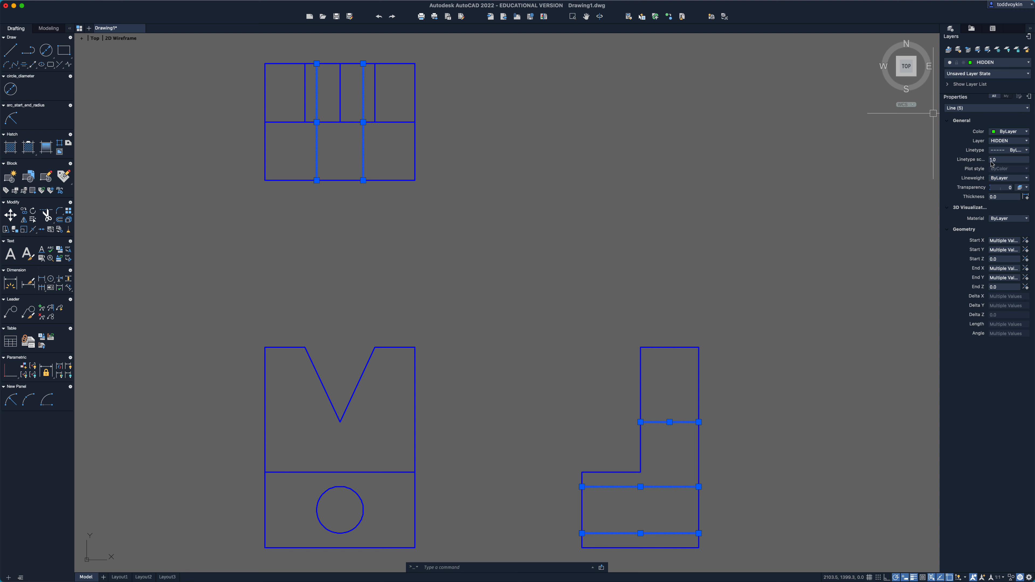
pyautogui.click(1005, 160)
pyautogui.write('5')
pyautogui.press('Return')
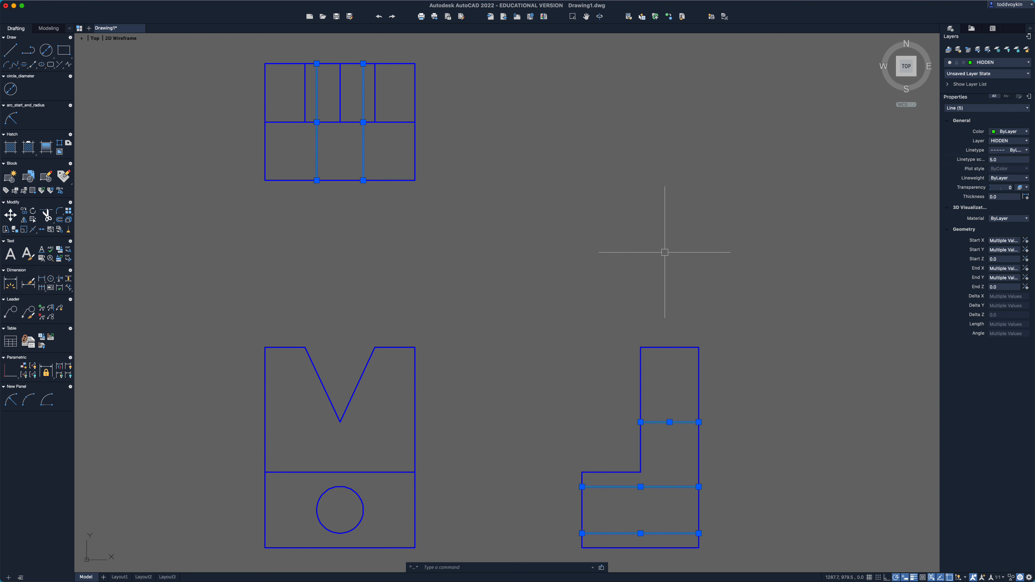
pyautogui.press('Escape')
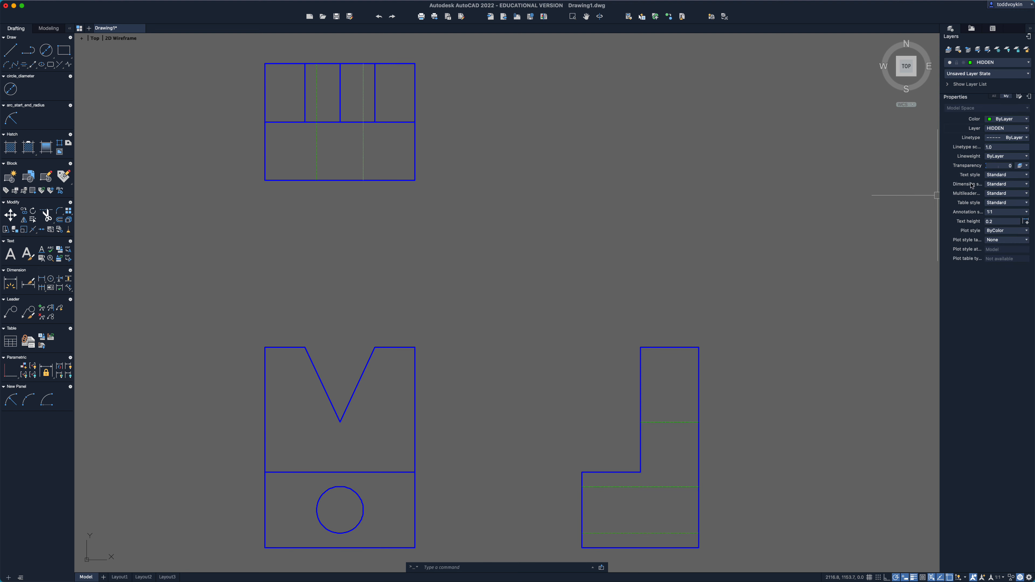
# Step: Set the current linetype scale for new objects to 5 with nothing selected
pyautogui.click(1002, 148)
pyautogui.write('5')
pyautogui.press('Return')
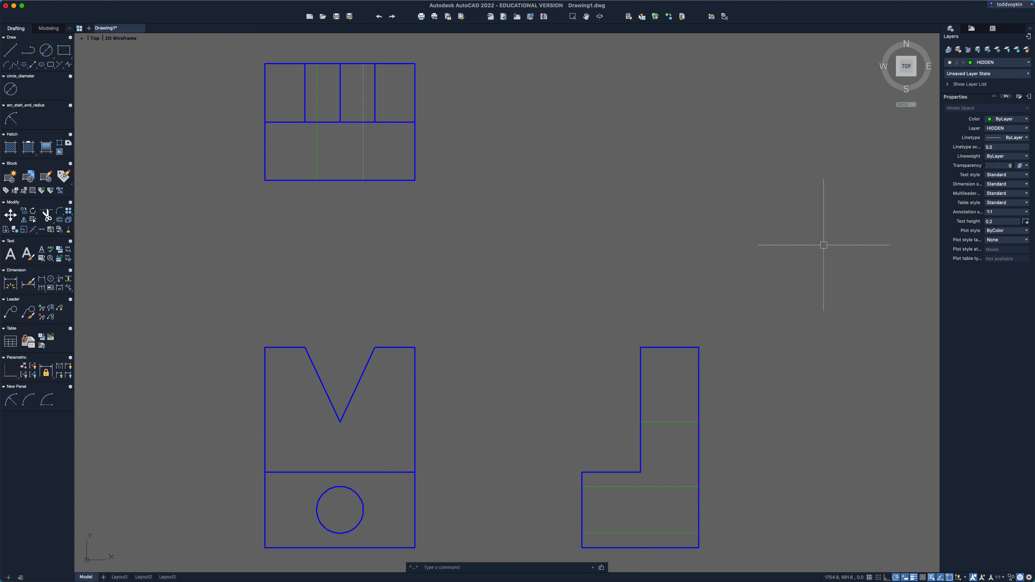
# Step: Set the linetype scale of the five hidden lines in the side and top views to 25
pyautogui.click(680, 538)
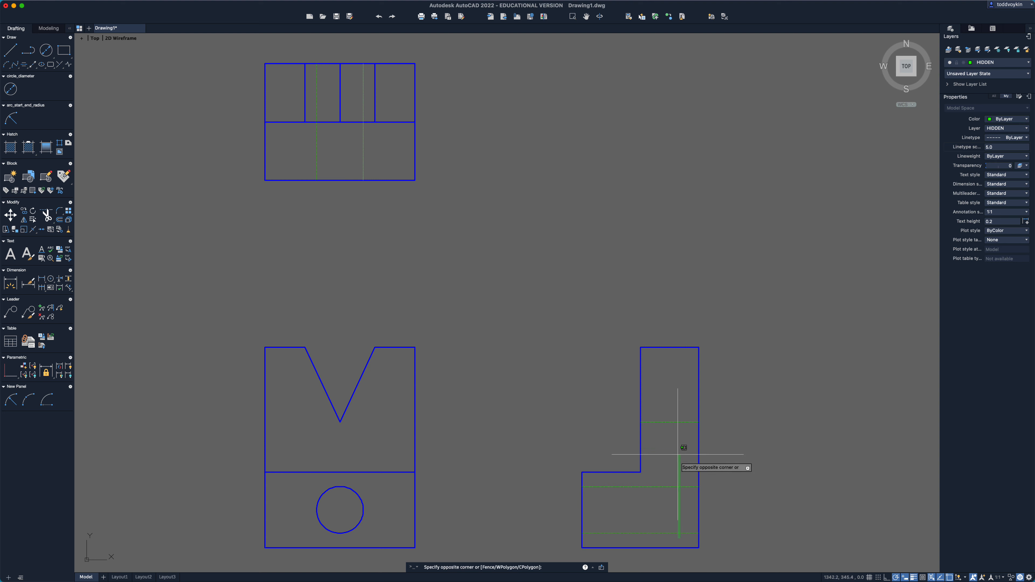
pyautogui.click(673, 416)
pyautogui.click(393, 153)
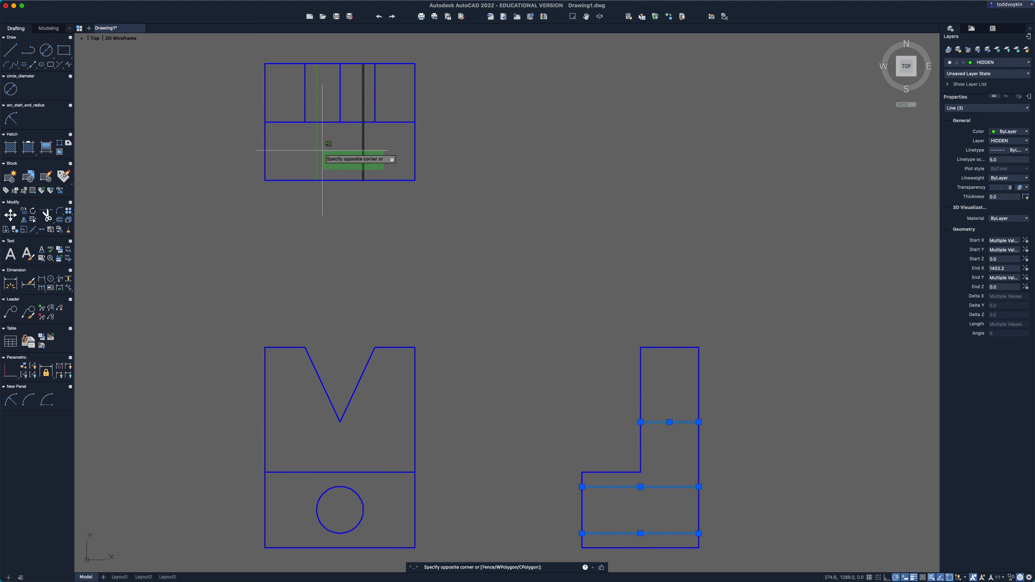
pyautogui.click(313, 160)
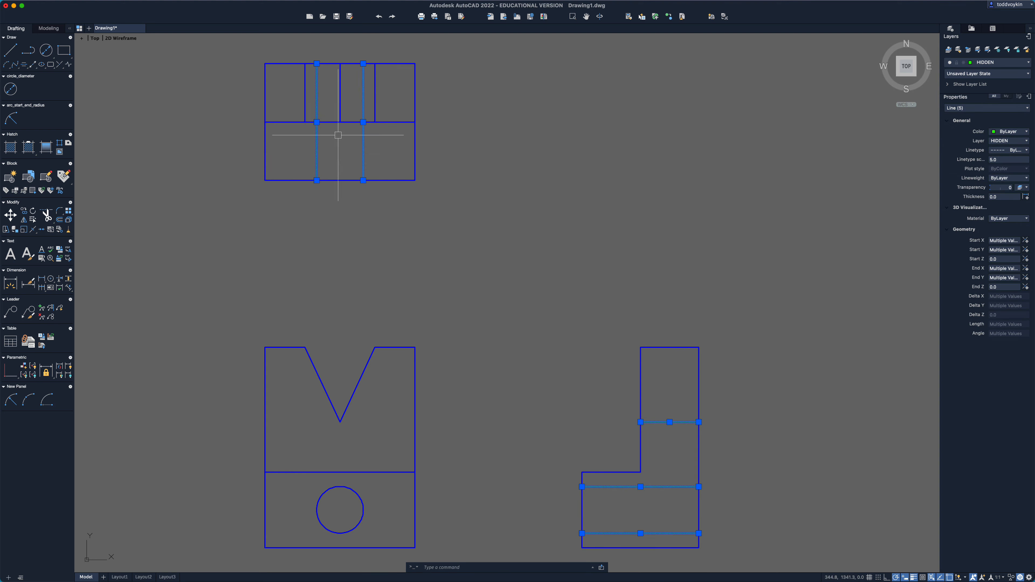
pyautogui.click(1005, 161)
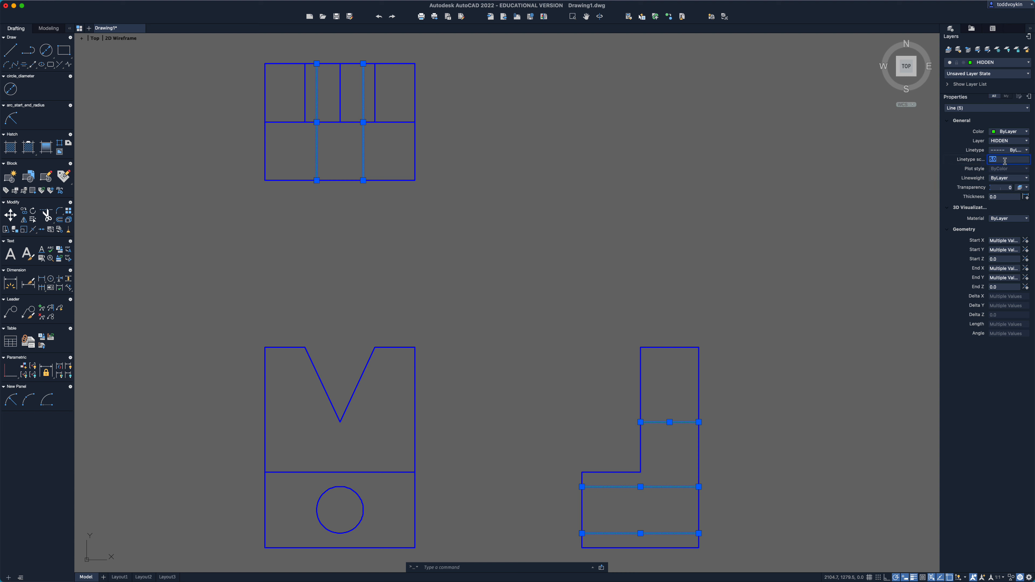
pyautogui.write('25')
pyautogui.press('Return')
pyautogui.press('Escape')
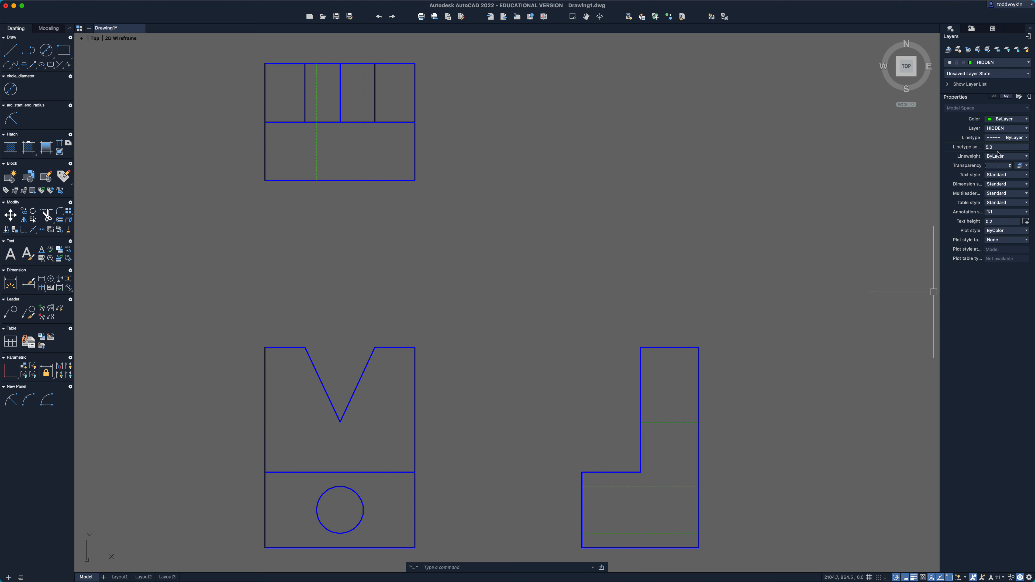
# Step: Set the linetype scale of the five hidden lines in the side and top views to 100
pyautogui.click(685, 542)
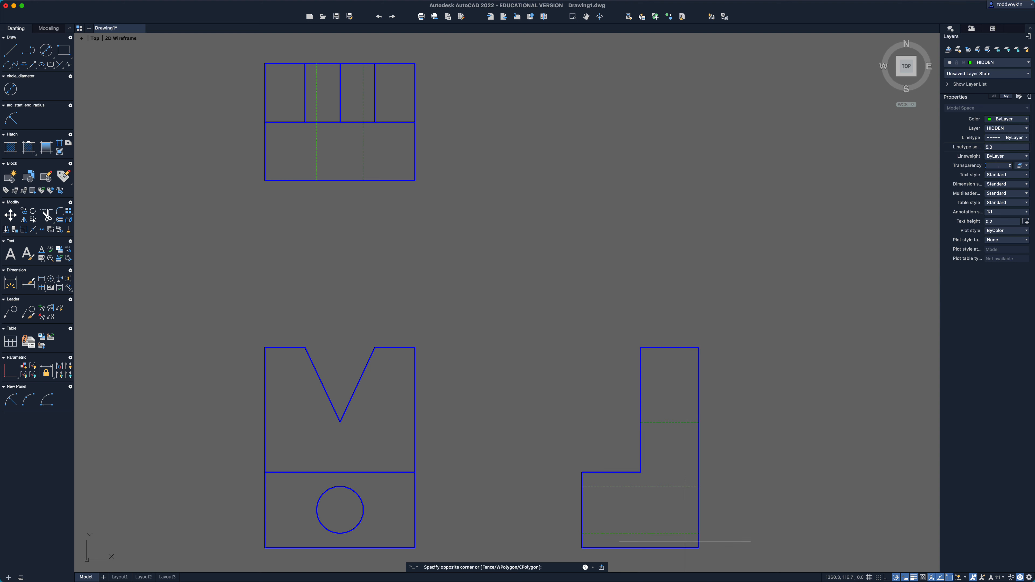
pyautogui.click(665, 404)
pyautogui.click(392, 159)
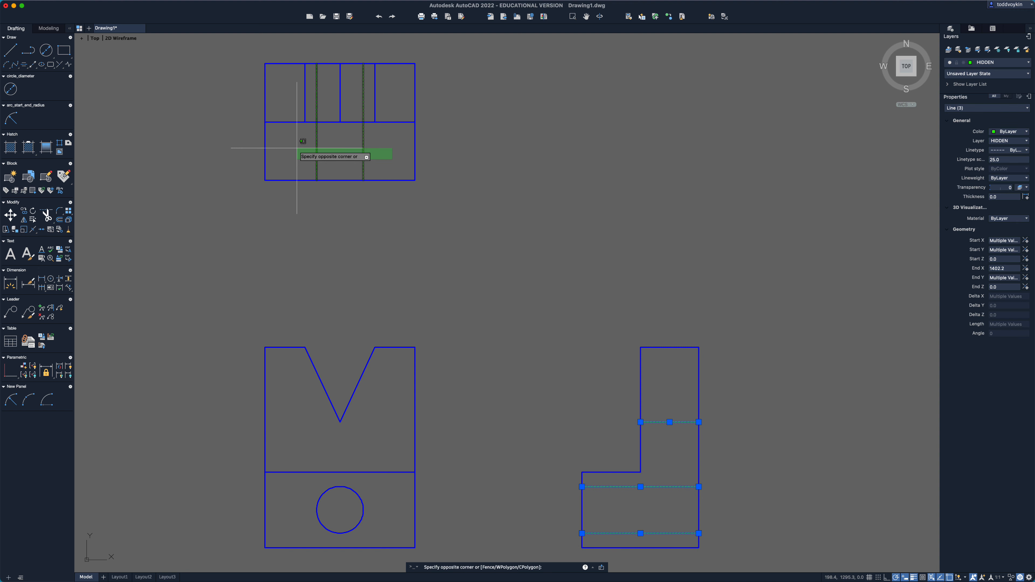
pyautogui.click(297, 148)
pyautogui.click(1009, 159)
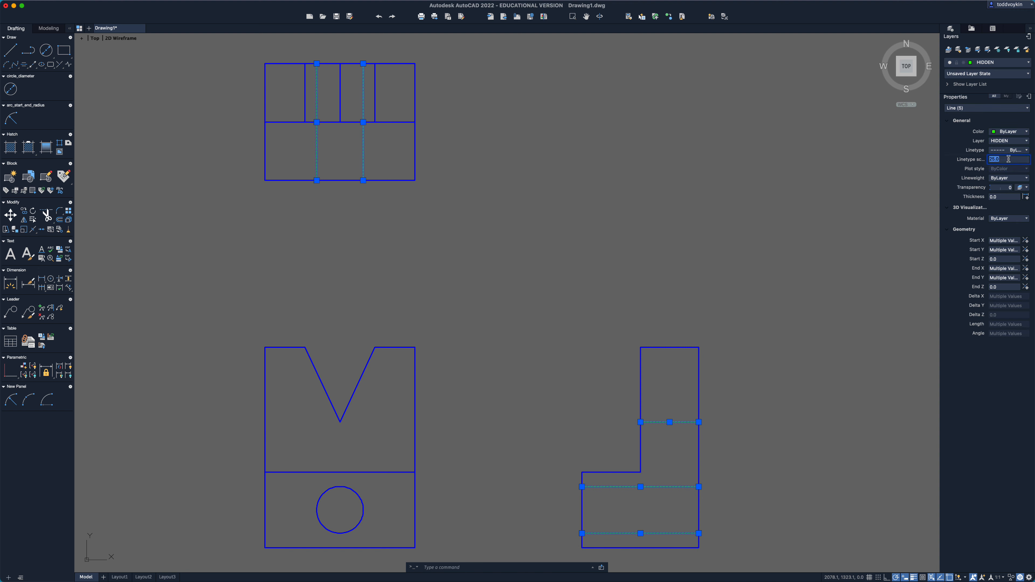
pyautogui.write('100')
pyautogui.press('Return')
pyautogui.press('Escape')
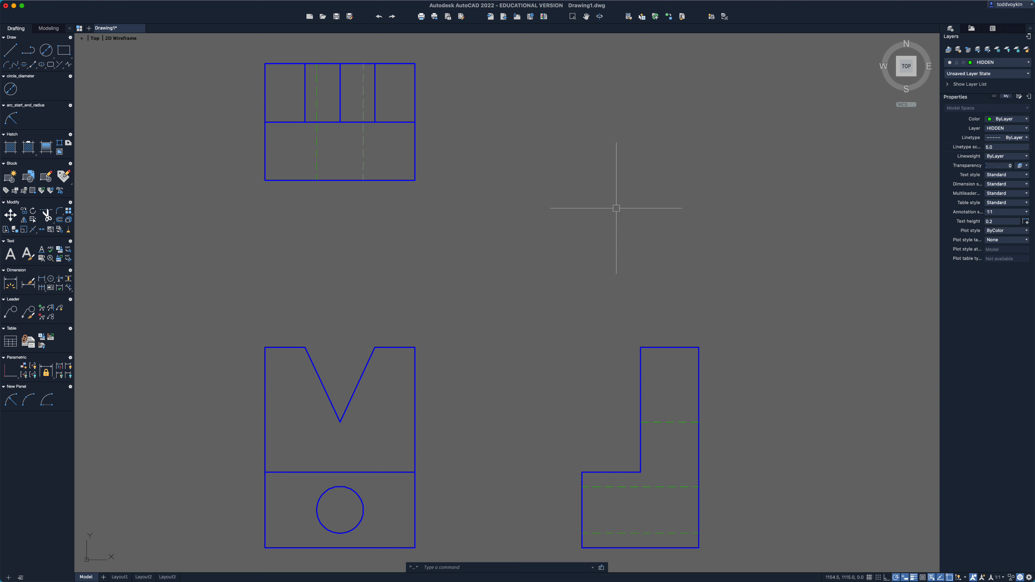
# Step: Make CENTER the current layer and set the linetype scale for new objects to 1
pyautogui.scroll(-1, 557, 284)
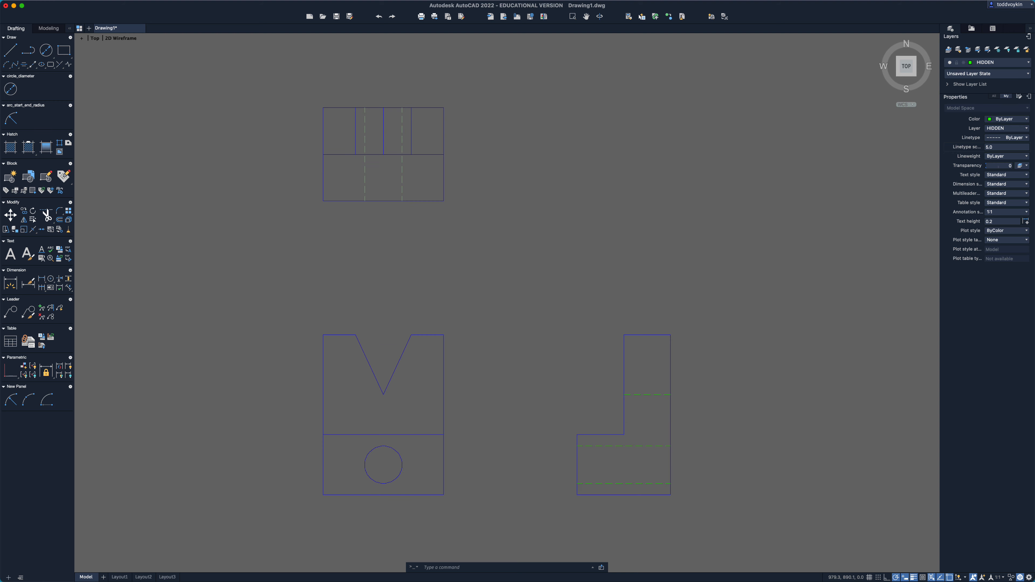
pyautogui.moveTo(557, 281); pyautogui.dragTo(554, 273, button='middle')
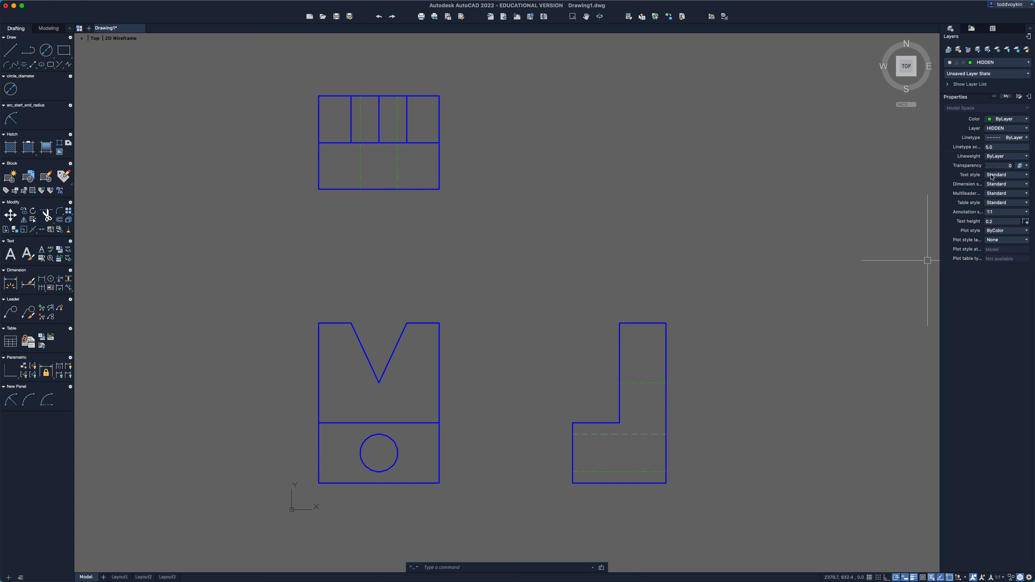
pyautogui.click(1002, 129)
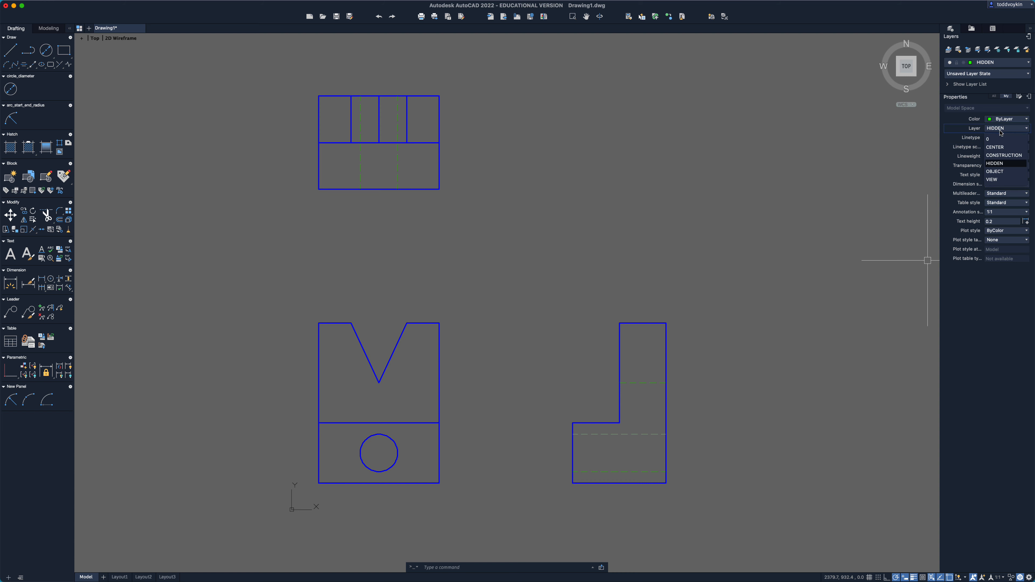
pyautogui.click(1001, 147)
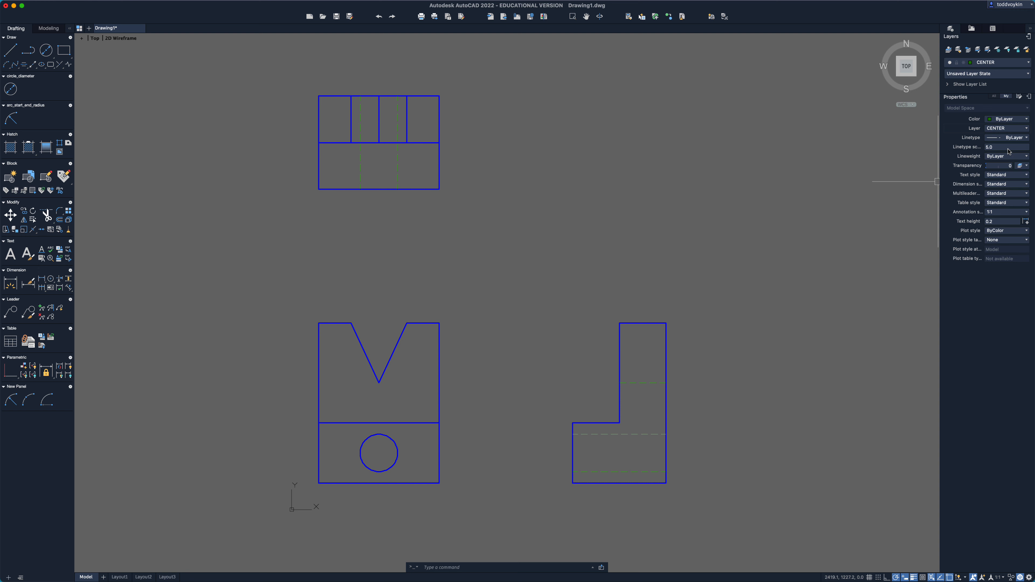
pyautogui.click(1008, 148)
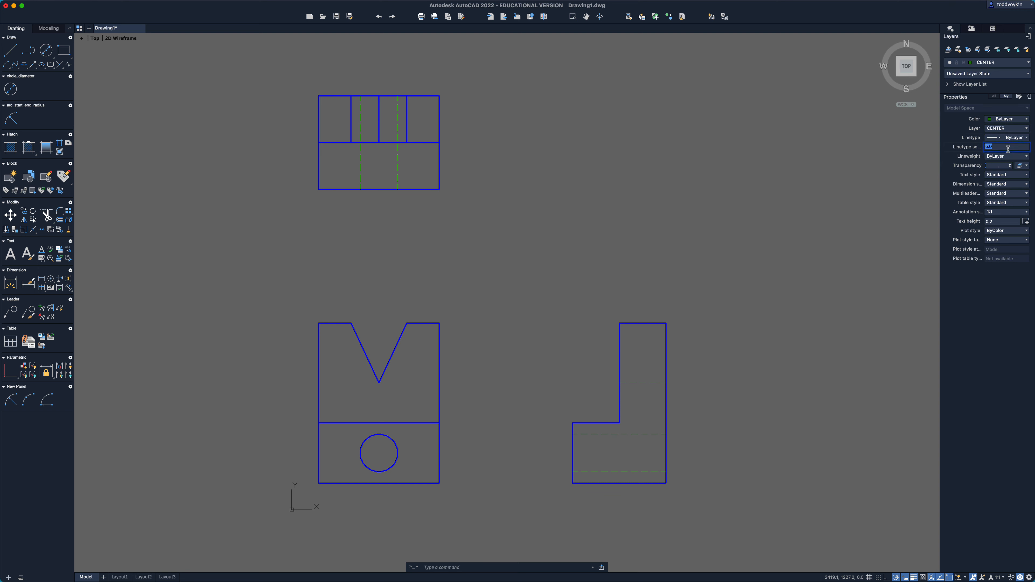
pyautogui.write('1')
pyautogui.press('Return')
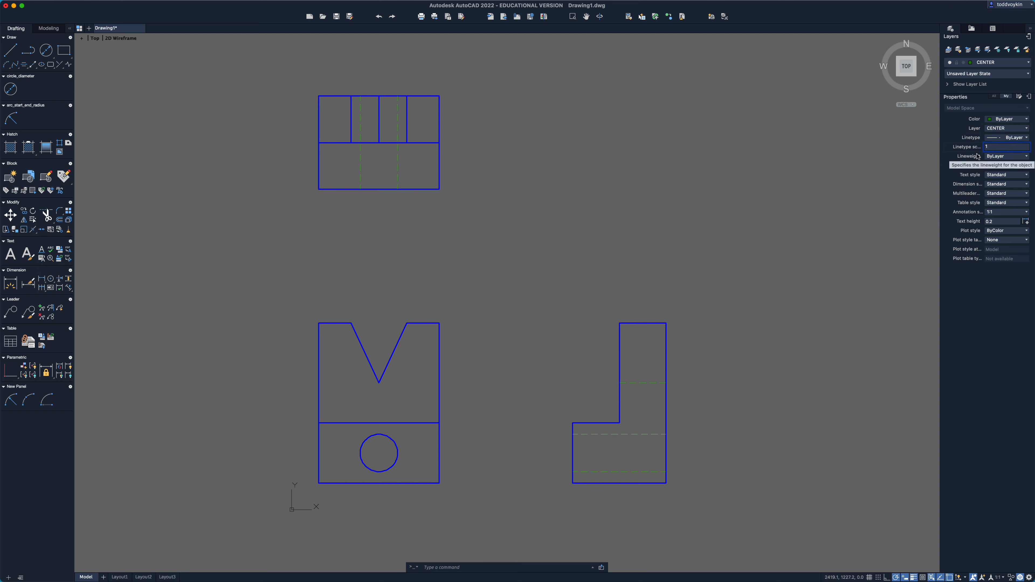
pyautogui.click(853, 192)
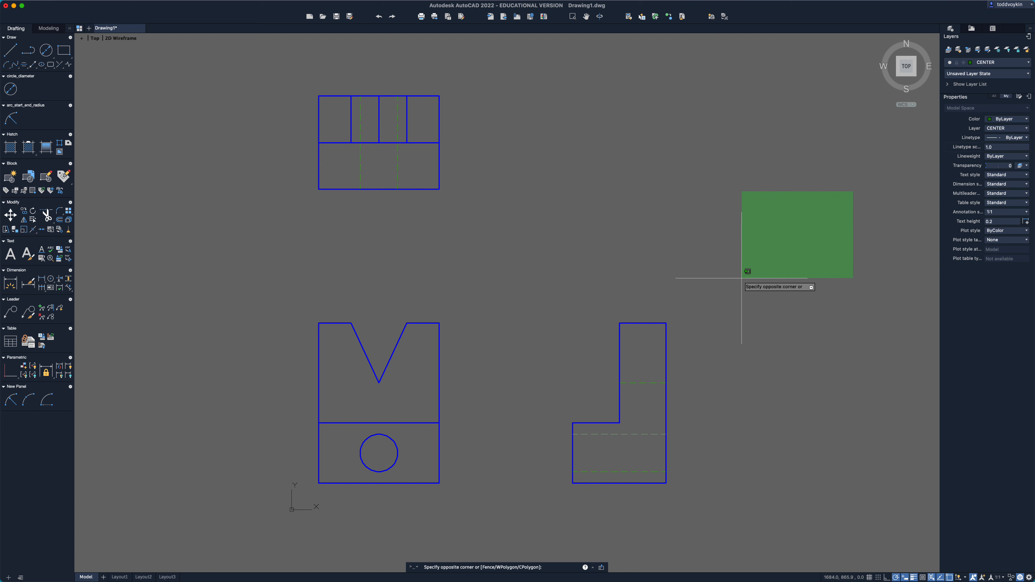
pyautogui.click(743, 278)
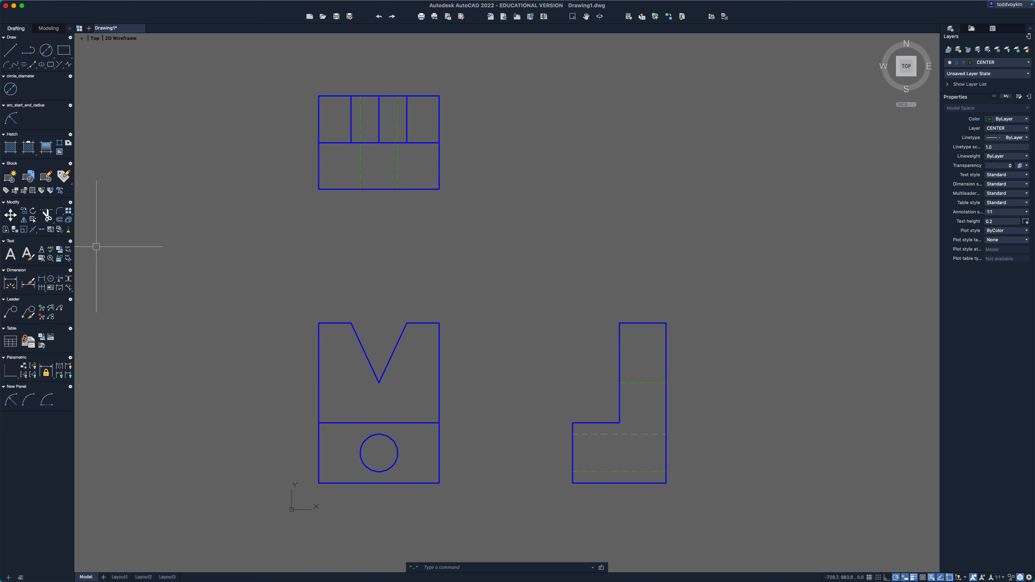
# Step: Add a centerline between the hole's two horizontal hidden edges in the side view with the Centerline tool
pyautogui.click(51, 281)
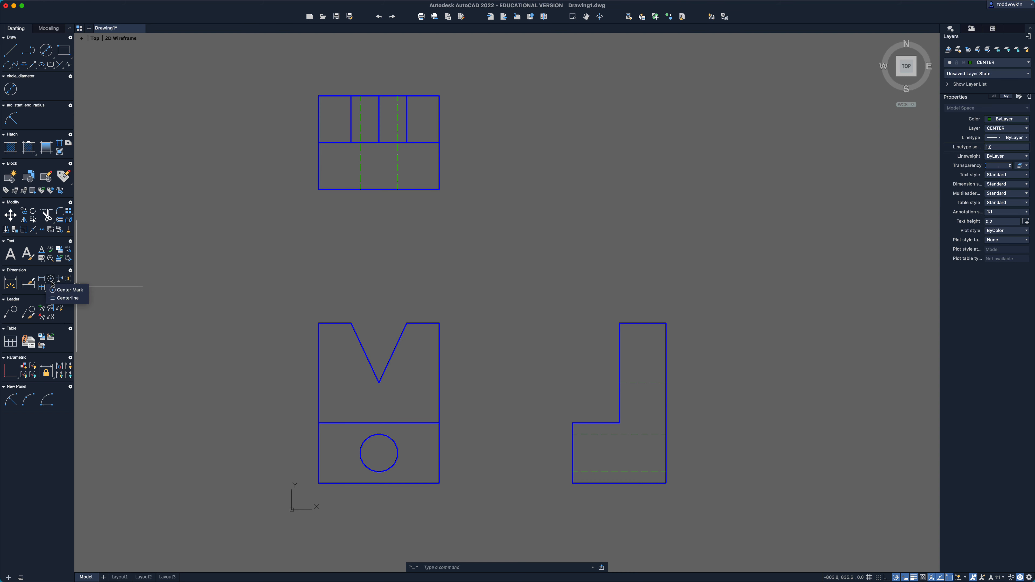
pyautogui.click(68, 299)
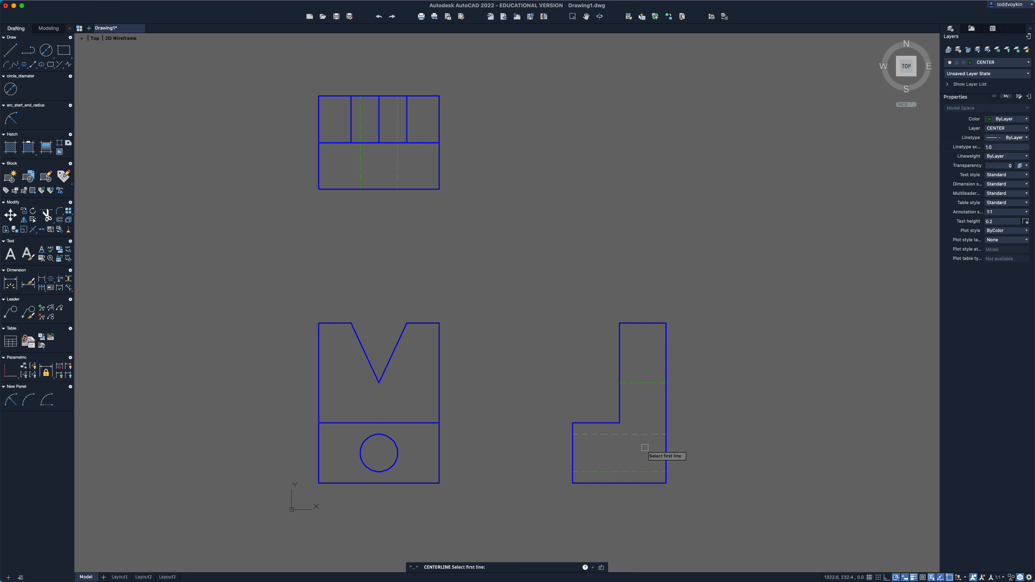
pyautogui.click(631, 433)
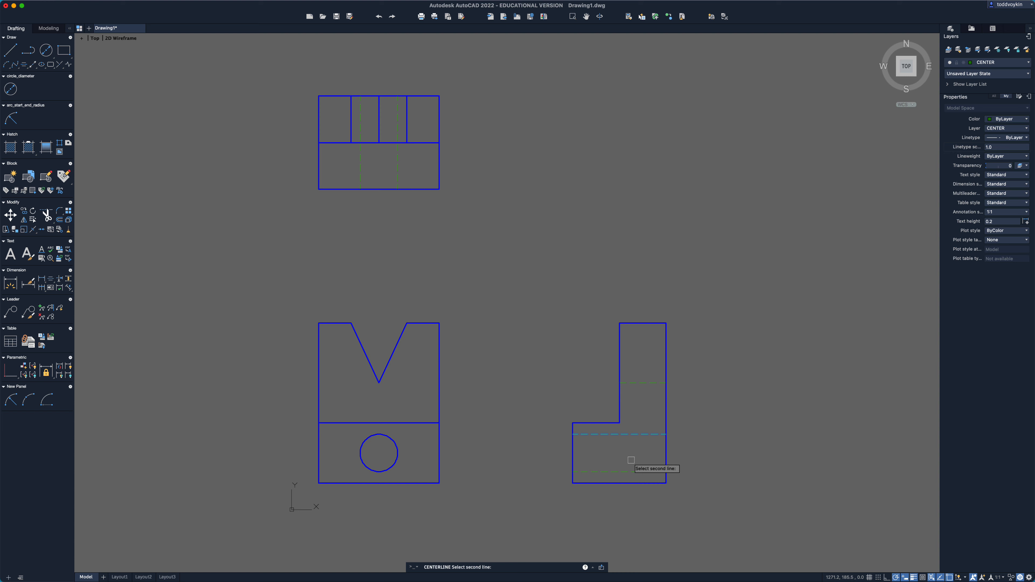
pyautogui.click(634, 472)
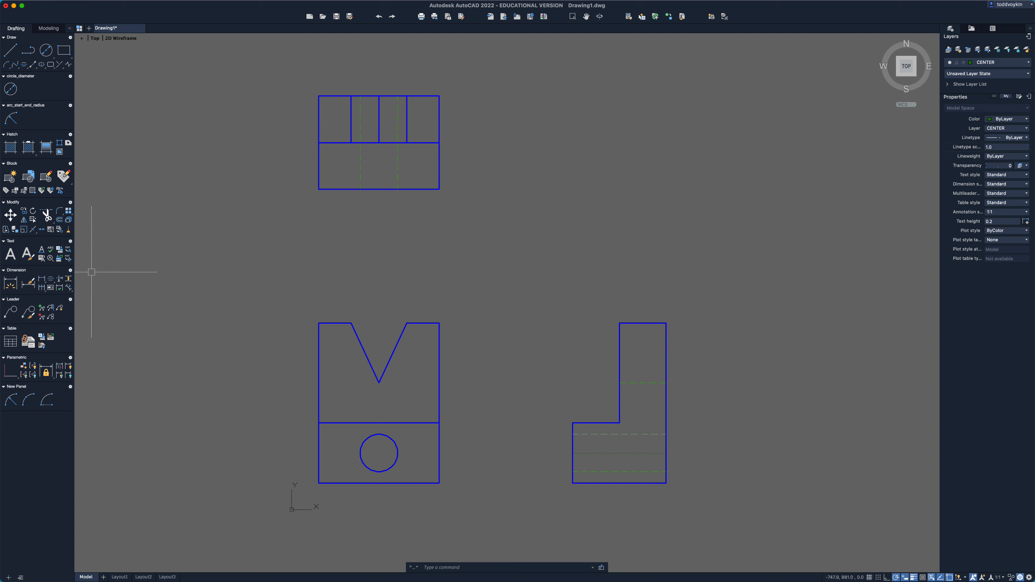
# Step: Add a centerline between the hole's two vertical hidden edges in the top view with the Centerline tool
pyautogui.click(50, 282)
pyautogui.click(68, 298)
pyautogui.click(361, 171)
pyautogui.click(397, 166)
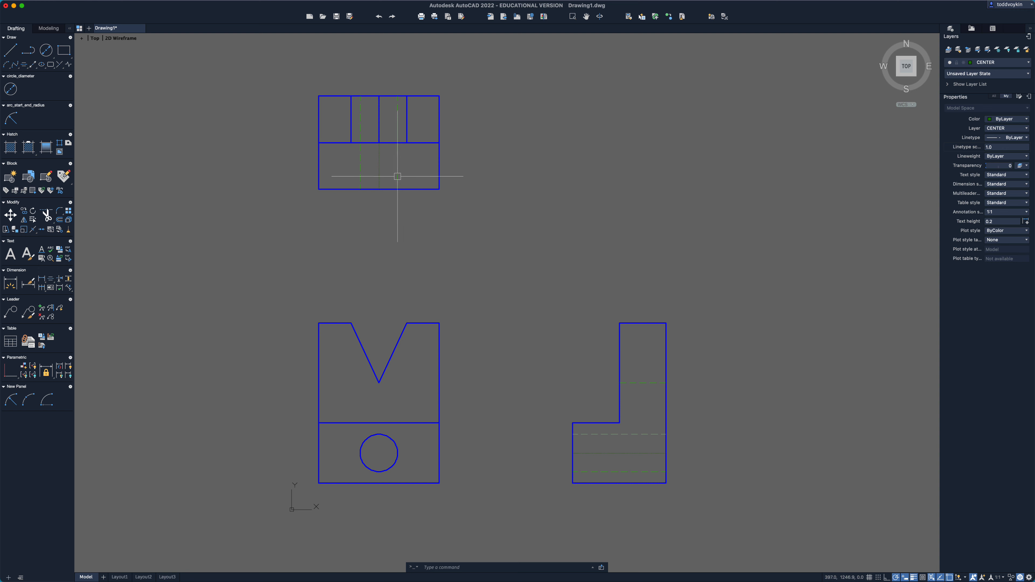
# Step: Add a center mark to the hole's circle in the front view with the Center Mark tool
pyautogui.click(51, 283)
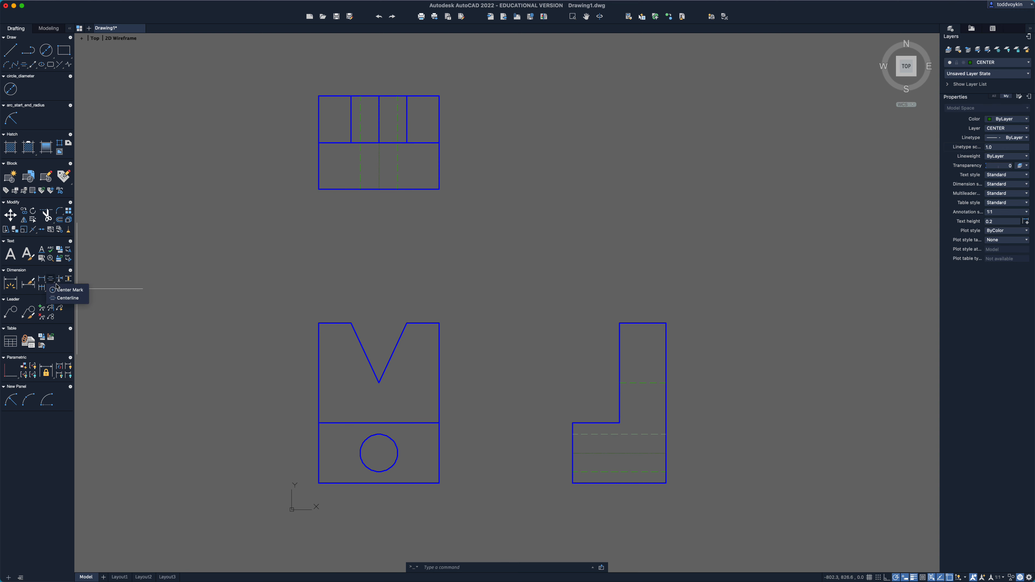
pyautogui.click(65, 290)
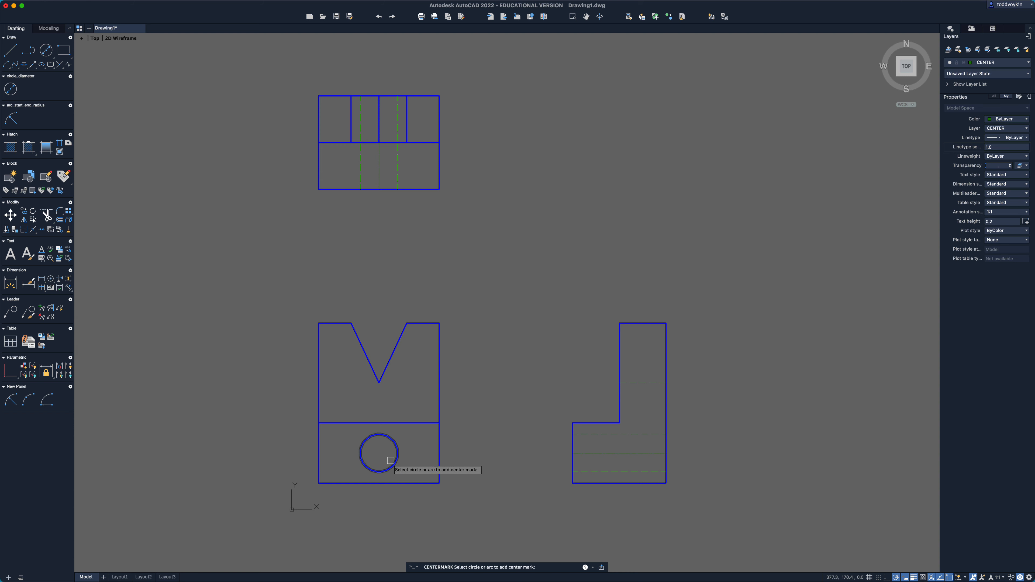
pyautogui.click(382, 436)
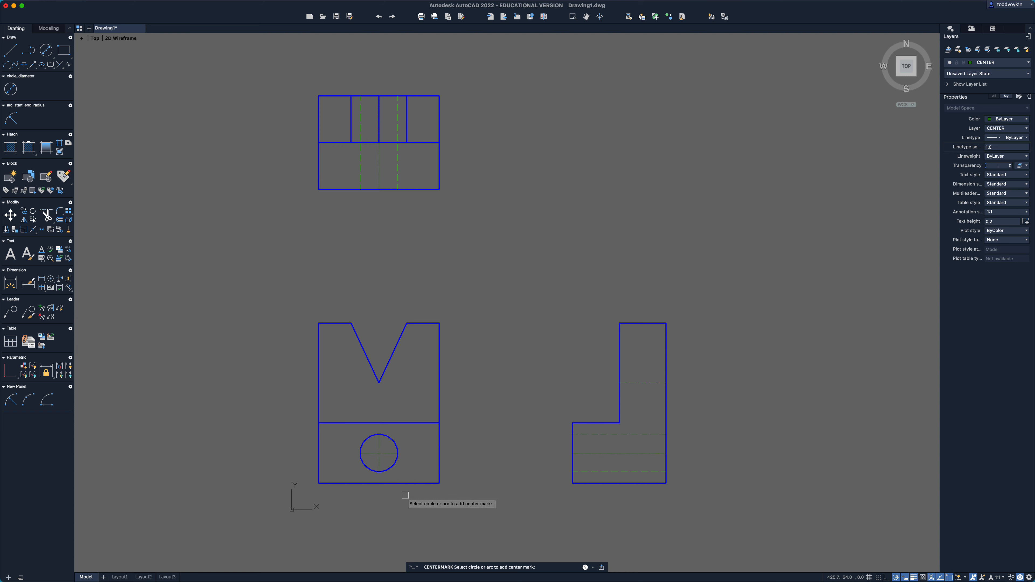
pyautogui.press('Escape')
# Step: Set the linetype scale of the front view's center mark and the side and top views' centerlines to 100
pyautogui.click(383, 454)
pyautogui.click(622, 454)
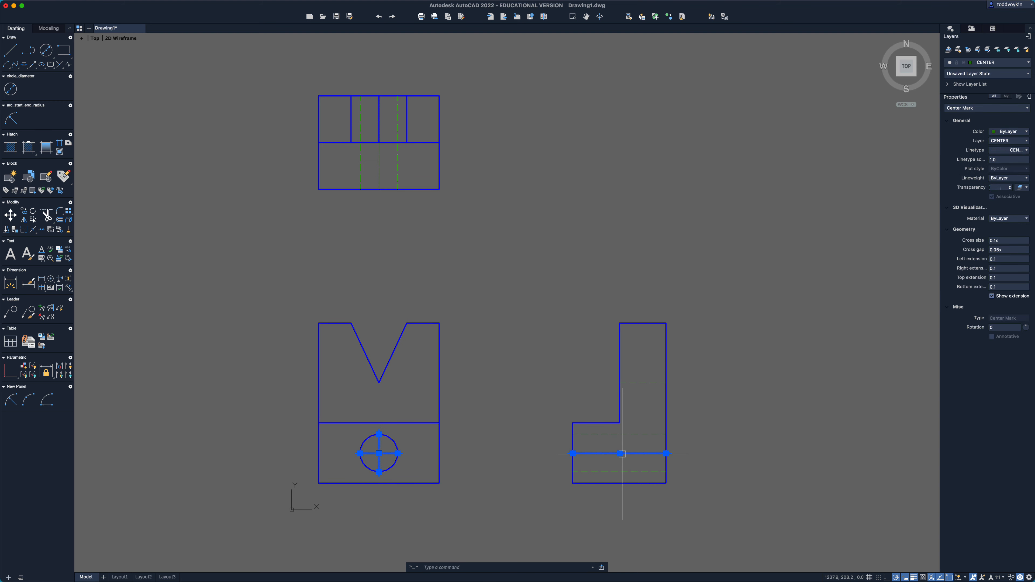
pyautogui.click(379, 162)
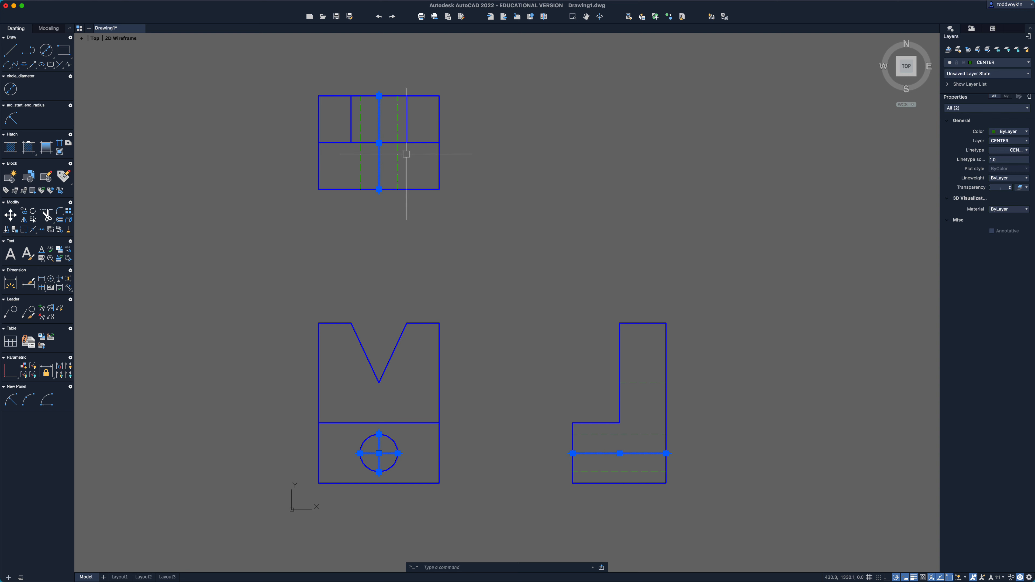
pyautogui.click(1000, 160)
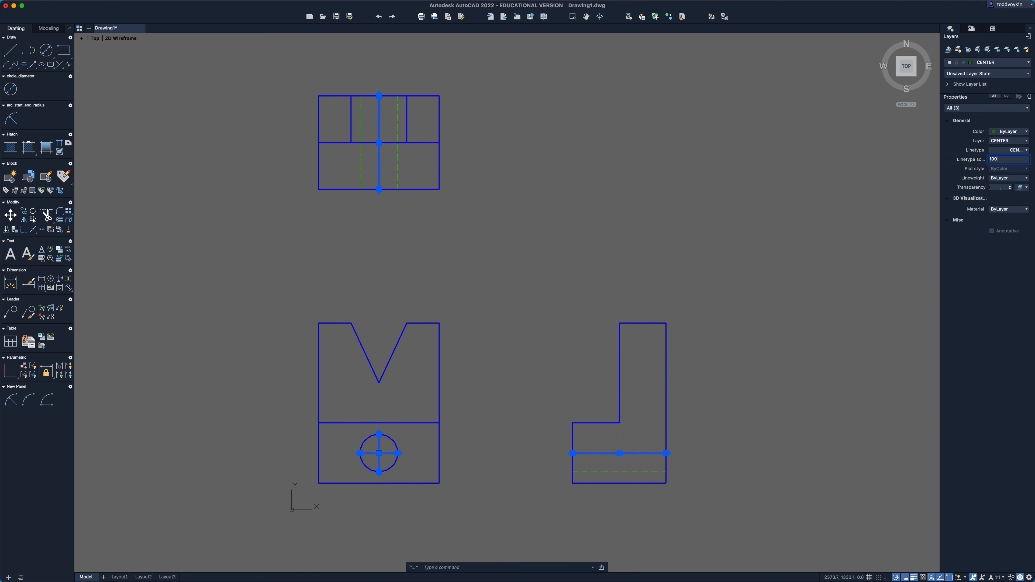
pyautogui.write('100')
pyautogui.press('Return')
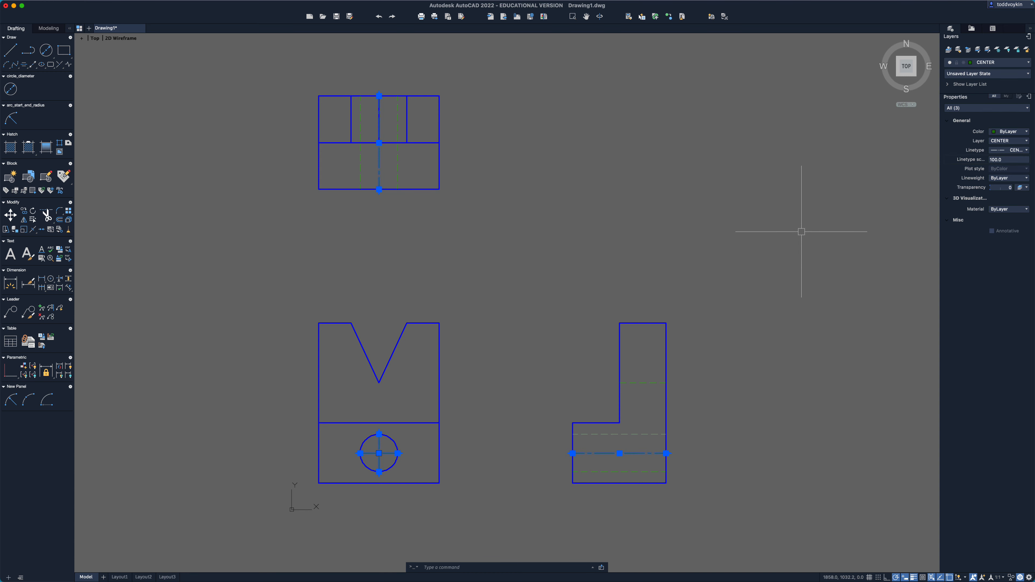
pyautogui.press('Escape')
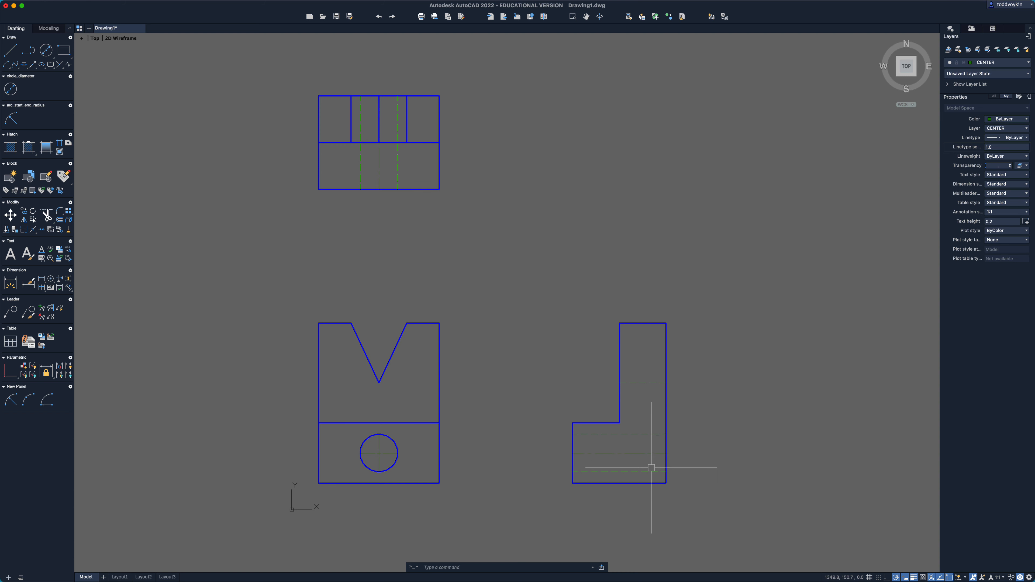
# Step: Change the CENTER layer's color to dark red, index color 22
pyautogui.moveTo(649, 456)
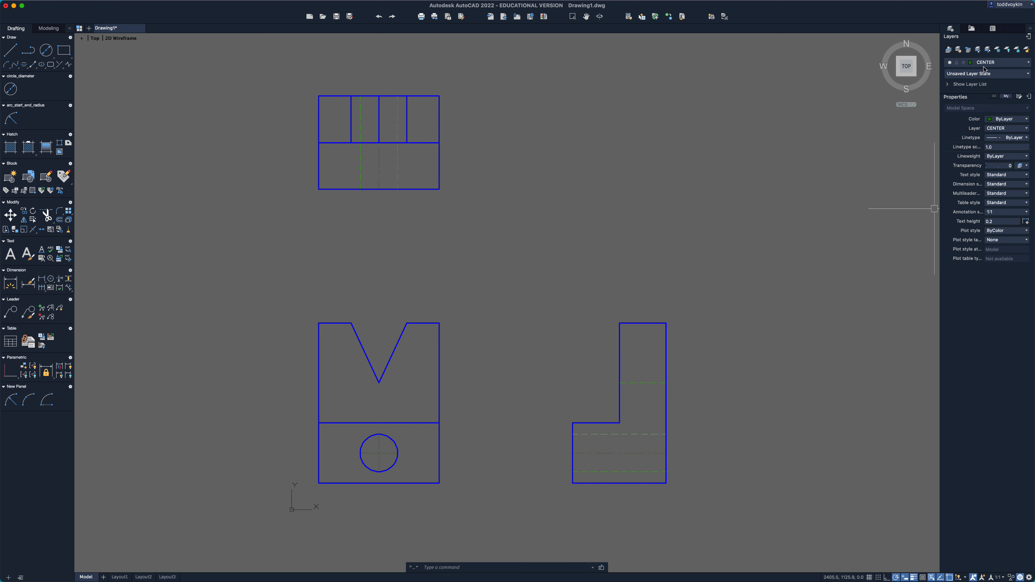
pyautogui.click(1029, 37)
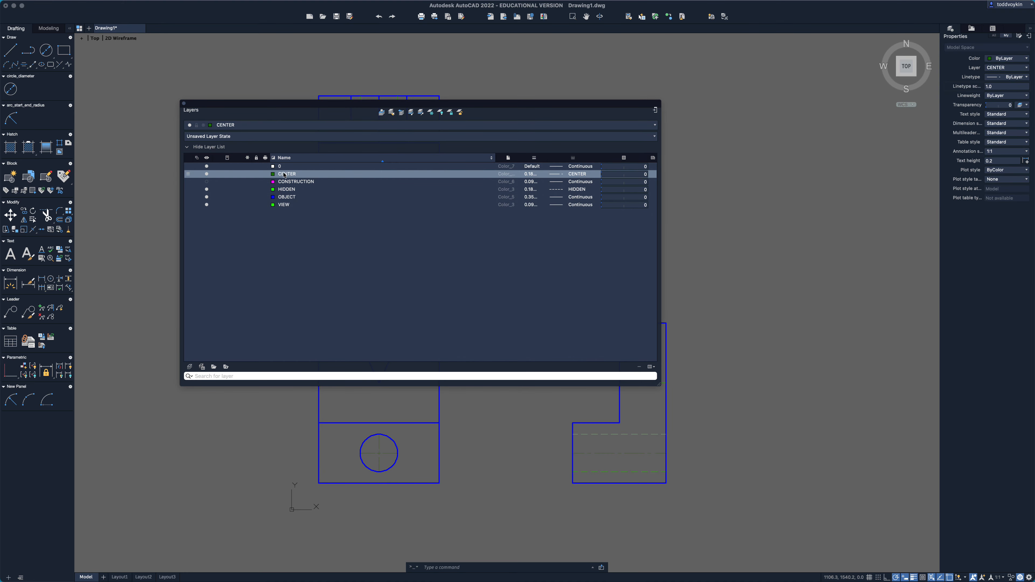
pyautogui.click(274, 176)
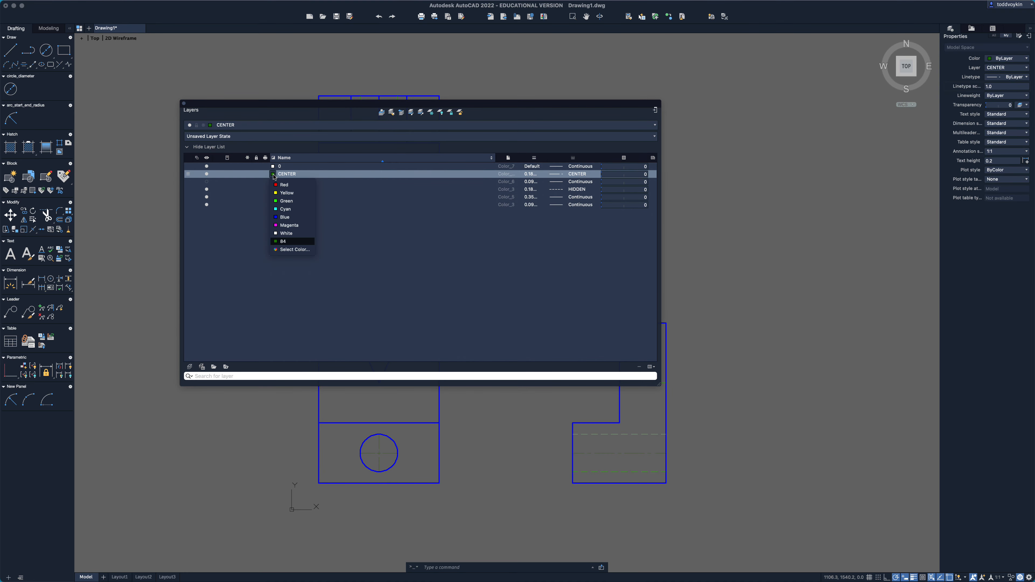
pyautogui.click(292, 252)
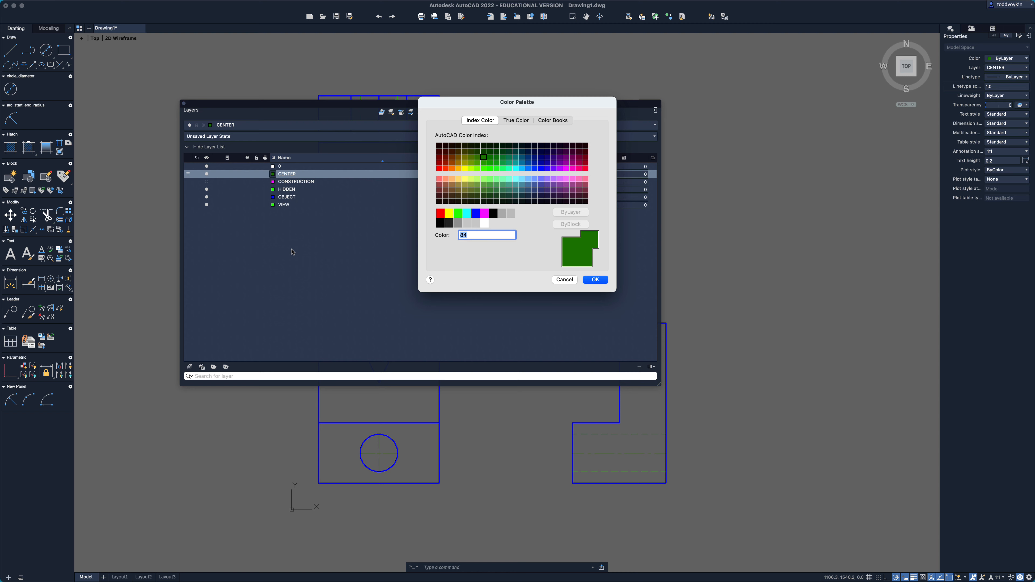
pyautogui.click(446, 164)
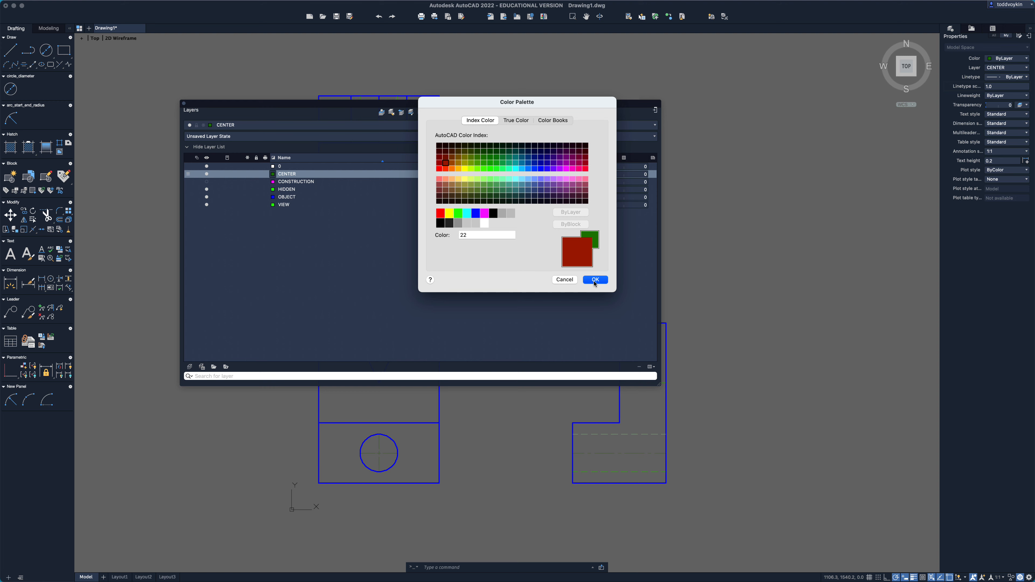
pyautogui.click(595, 280)
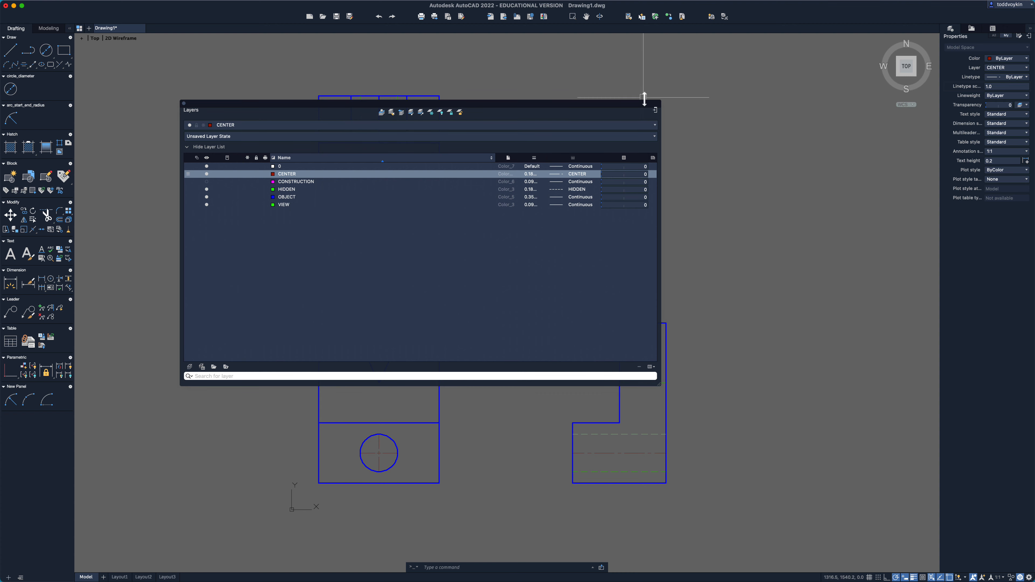
pyautogui.click(655, 110)
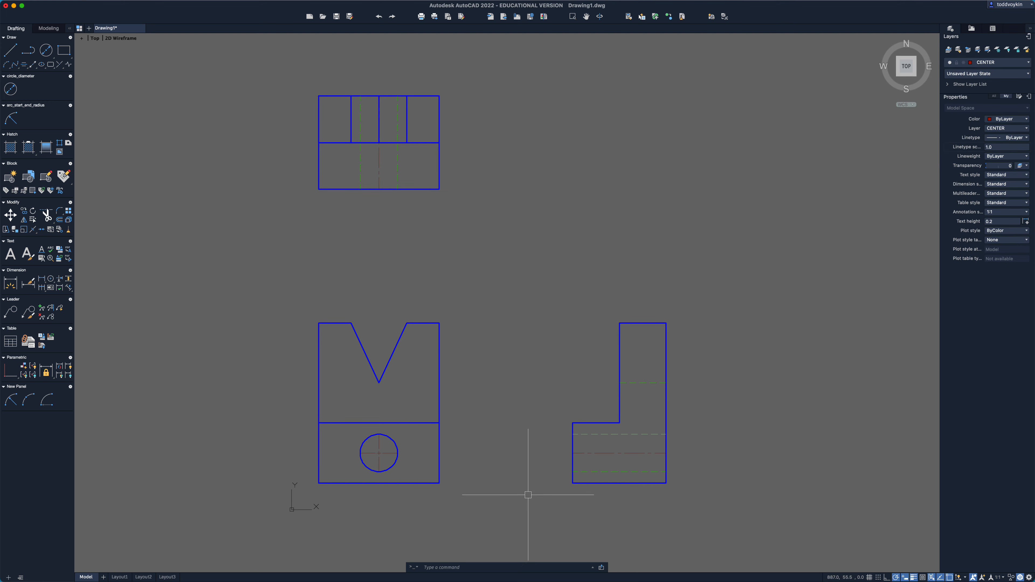
# Step: Set the start and end extensions of the side view's centerline to 3
pyautogui.scroll(2, 587, 494)
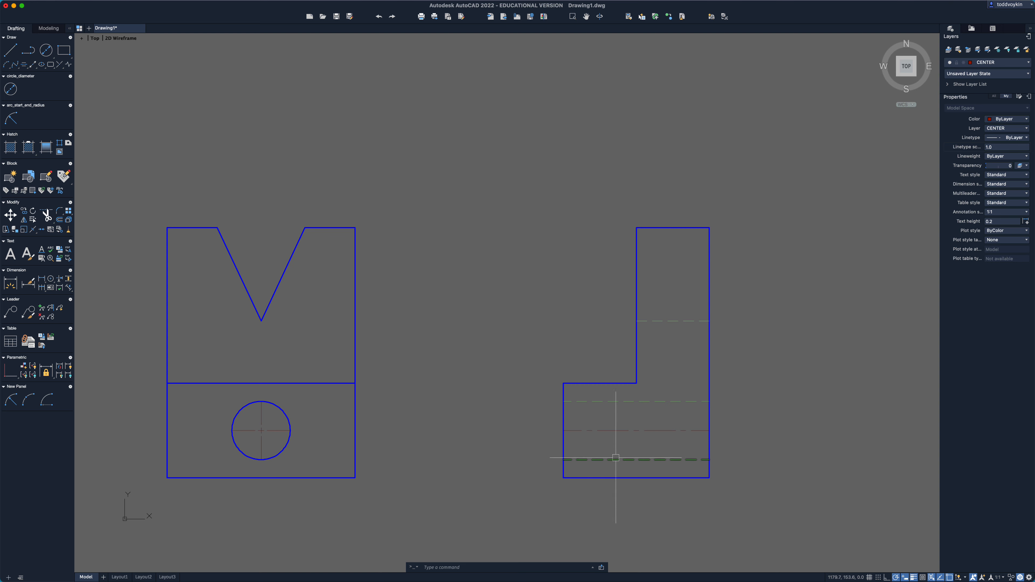
pyautogui.scroll(-3, 620, 427)
pyautogui.scroll(1, 553, 457)
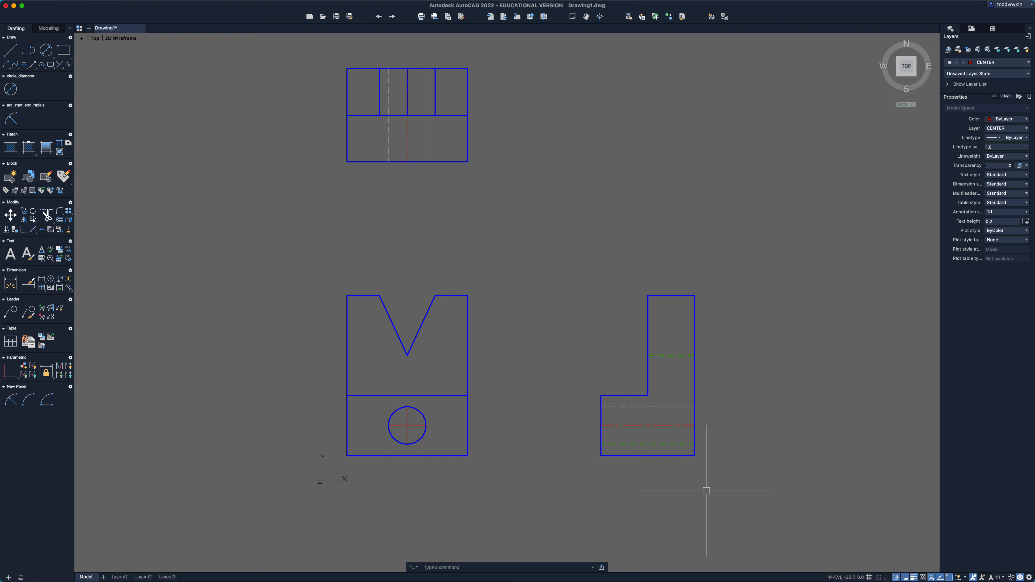
pyautogui.scroll(6, 705, 474)
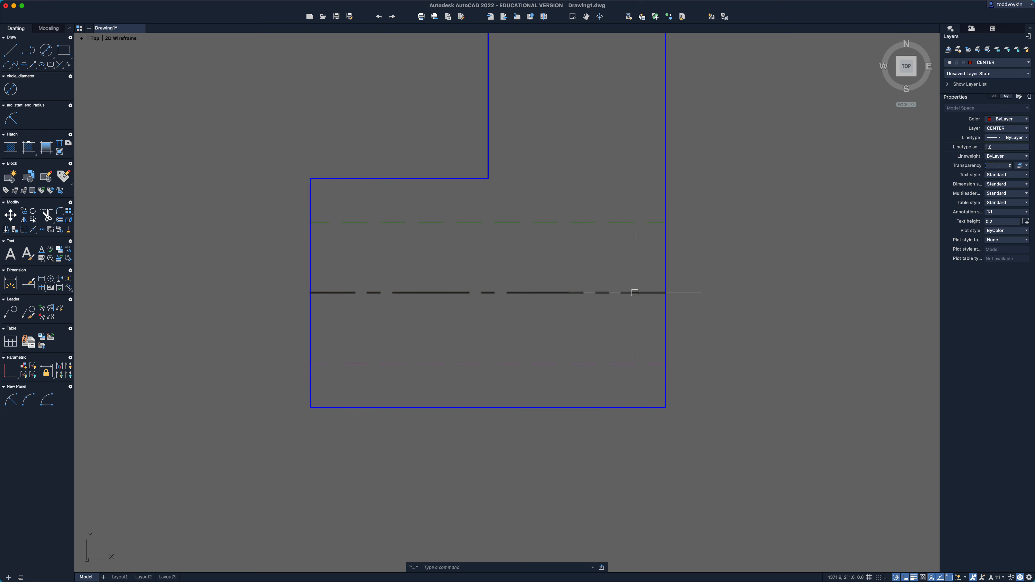
pyautogui.moveTo(635, 293)
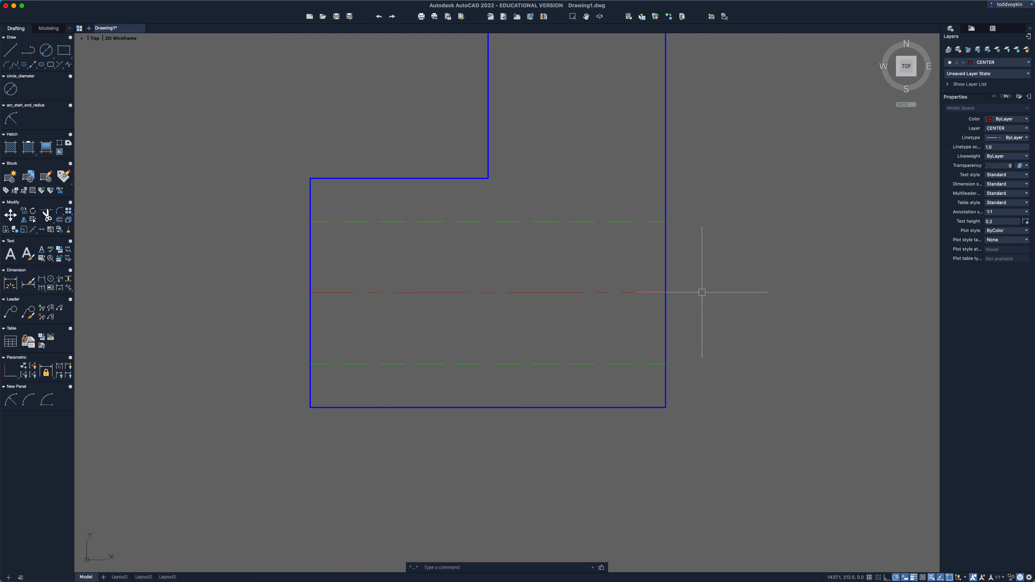
pyautogui.click(636, 293)
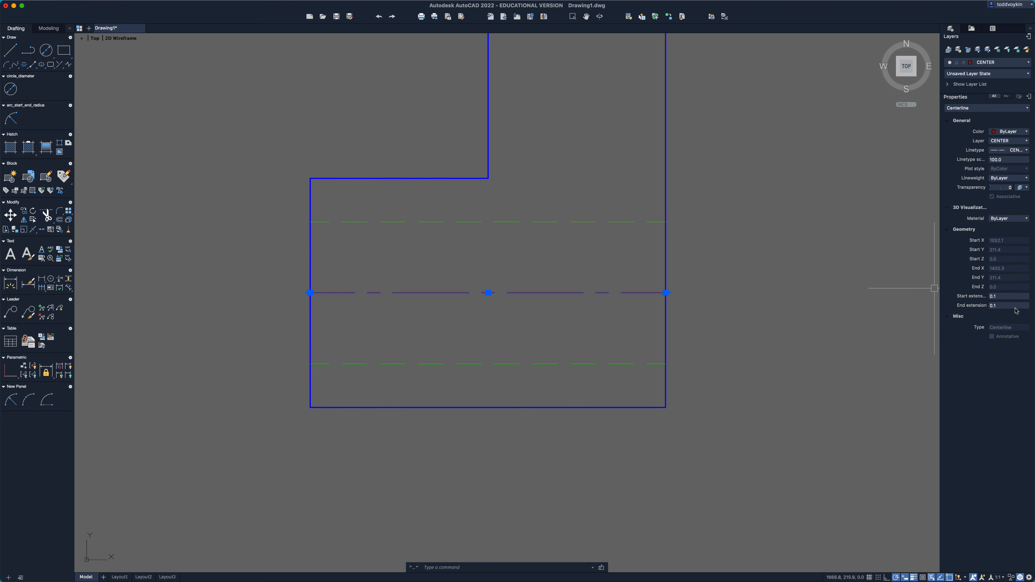
pyautogui.click(1003, 297)
pyautogui.click(1001, 306)
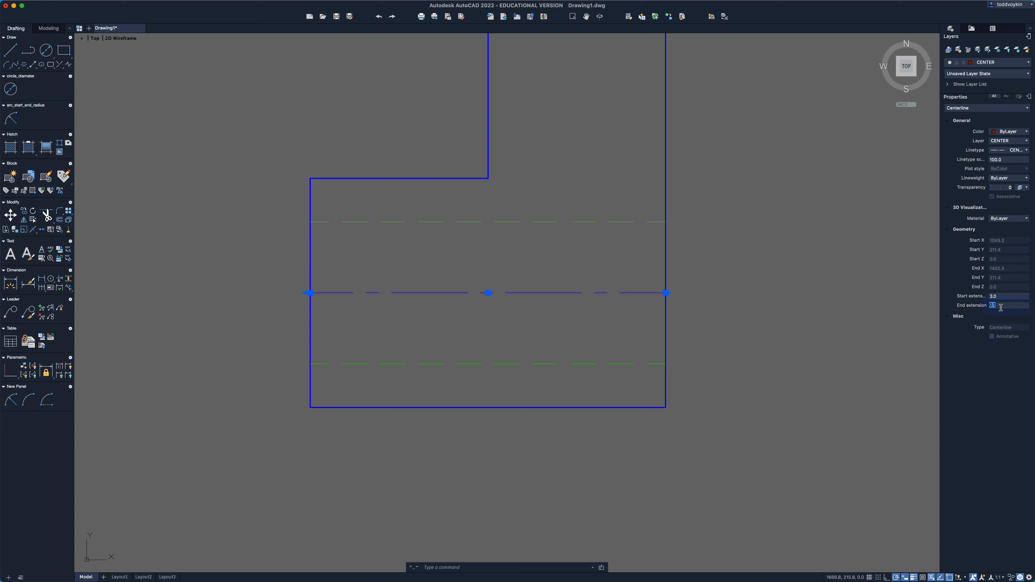
pyautogui.press('Escape')
pyautogui.click(787, 365)
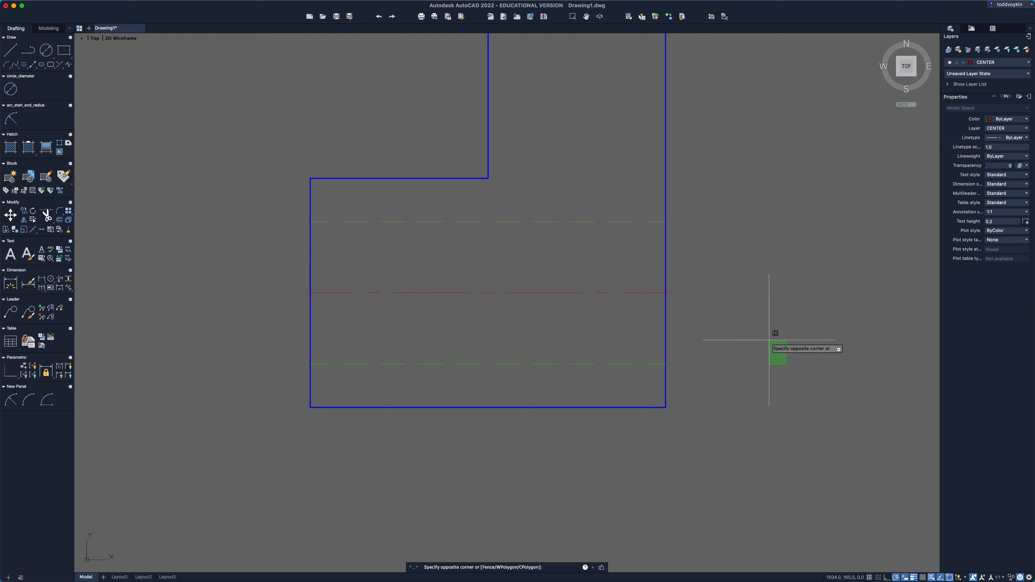
pyautogui.click(699, 316)
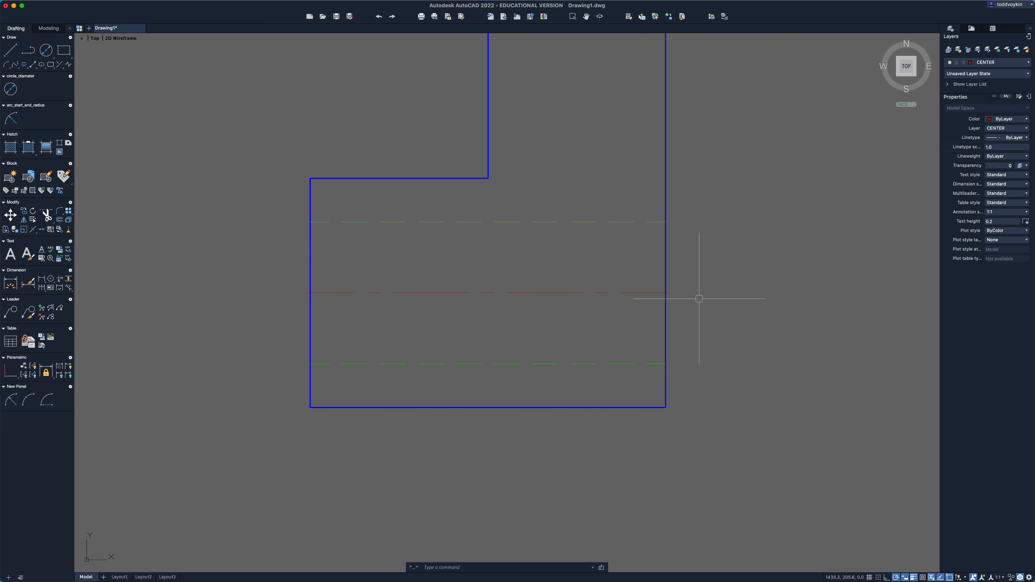
# Step: Set the start and end extensions of the side view's centerline to 30
pyautogui.click(655, 293)
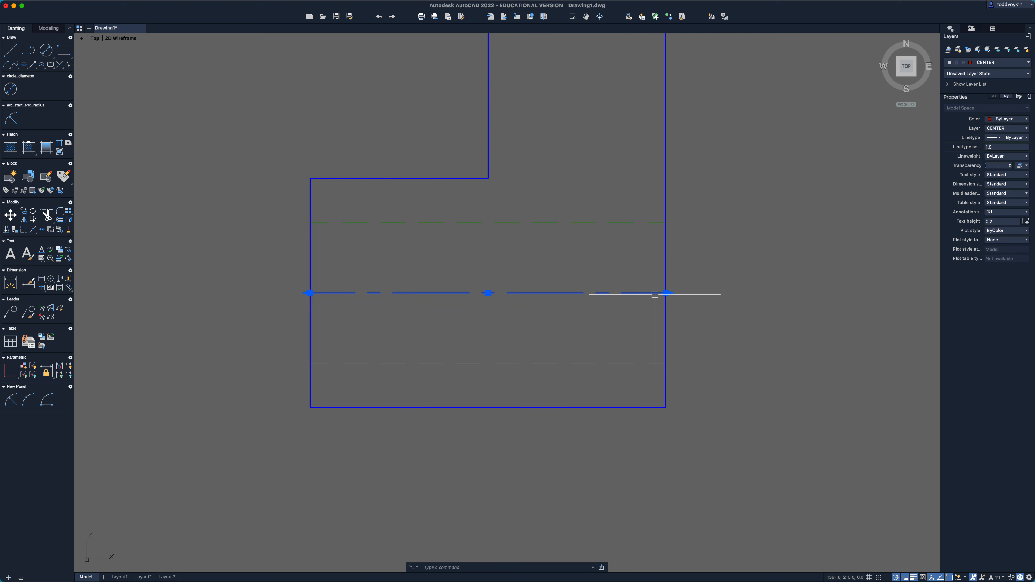
pyautogui.click(1003, 297)
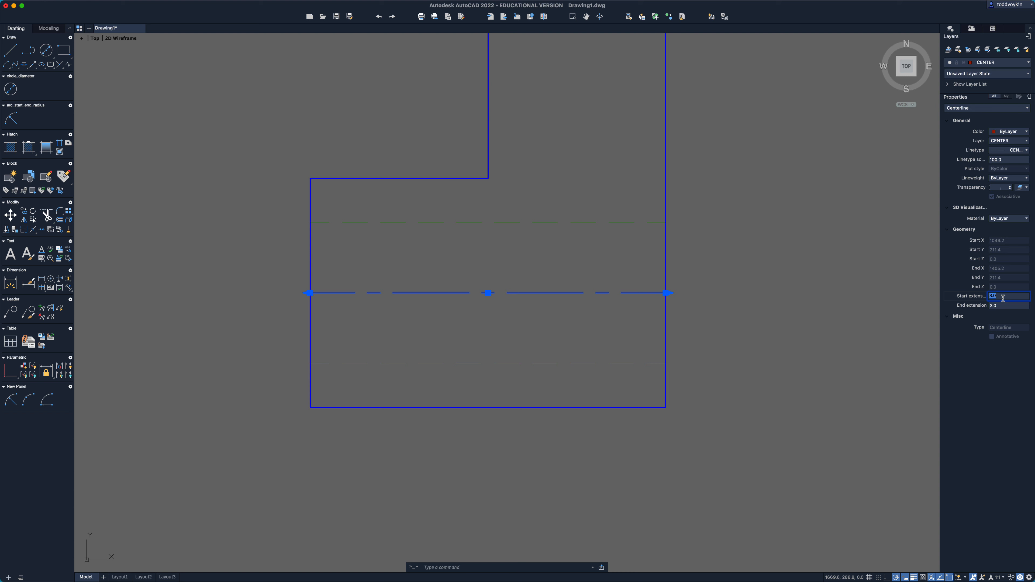
pyautogui.write('30')
pyautogui.press('Return')
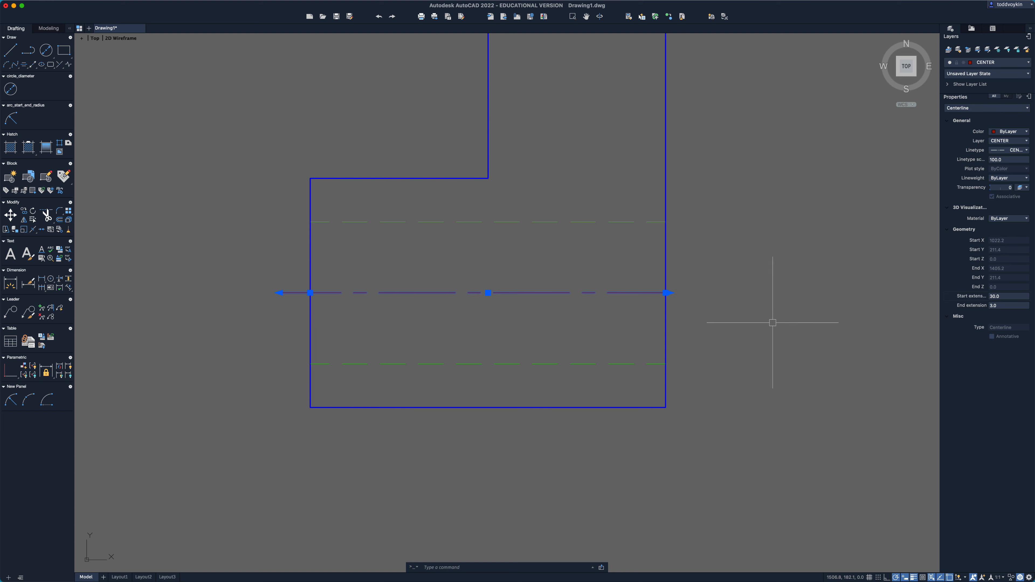
pyautogui.click(999, 309)
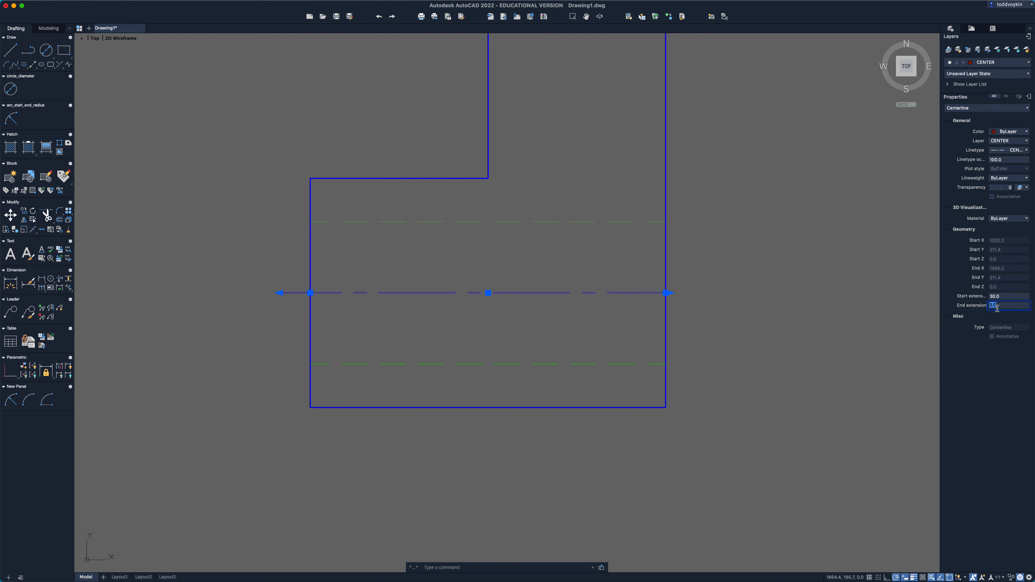
pyautogui.write('30')
pyautogui.press('Return')
pyautogui.press('Escape')
# Step: Set the left, right, top and bottom extensions of the center mark on the front view's hole to 30
pyautogui.scroll(-4, 637, 417)
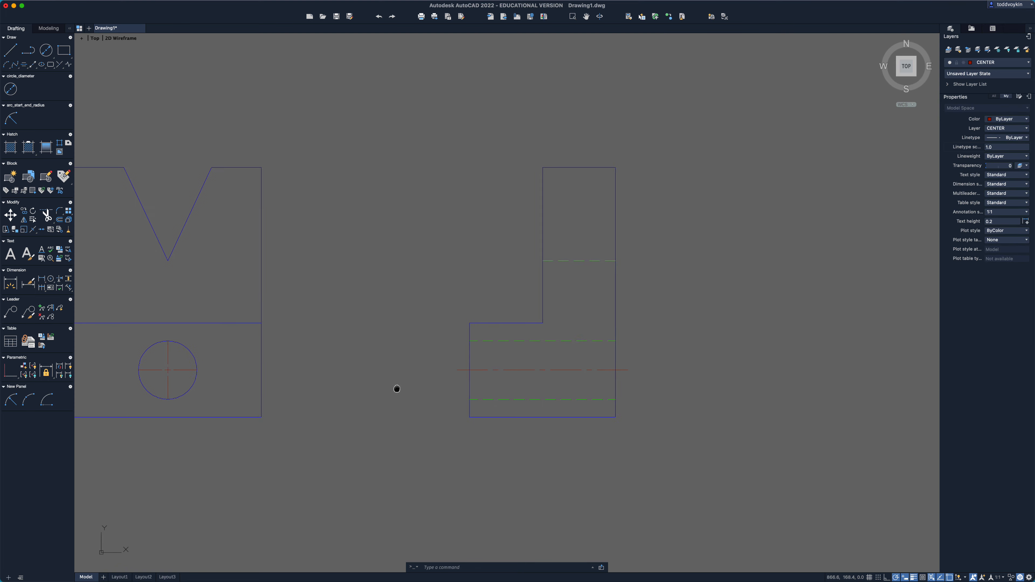
pyautogui.moveTo(398, 389); pyautogui.dragTo(593, 364, button='middle')
pyautogui.scroll(3, 370, 363)
pyautogui.click(387, 354)
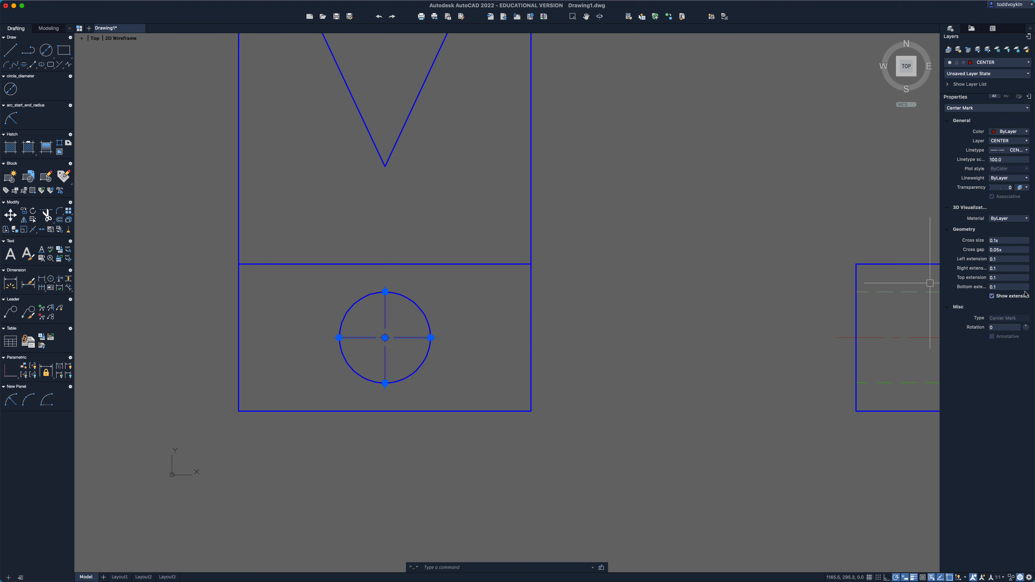
pyautogui.click(1000, 260)
pyautogui.write('30')
pyautogui.press('Return')
pyautogui.click(1003, 271)
pyautogui.write('30')
pyautogui.press('Return')
pyautogui.click(1002, 277)
pyautogui.write('3')
pyautogui.press('Return')
pyautogui.click(999, 287)
pyautogui.write('30')
pyautogui.press('Return')
pyautogui.press('Escape')
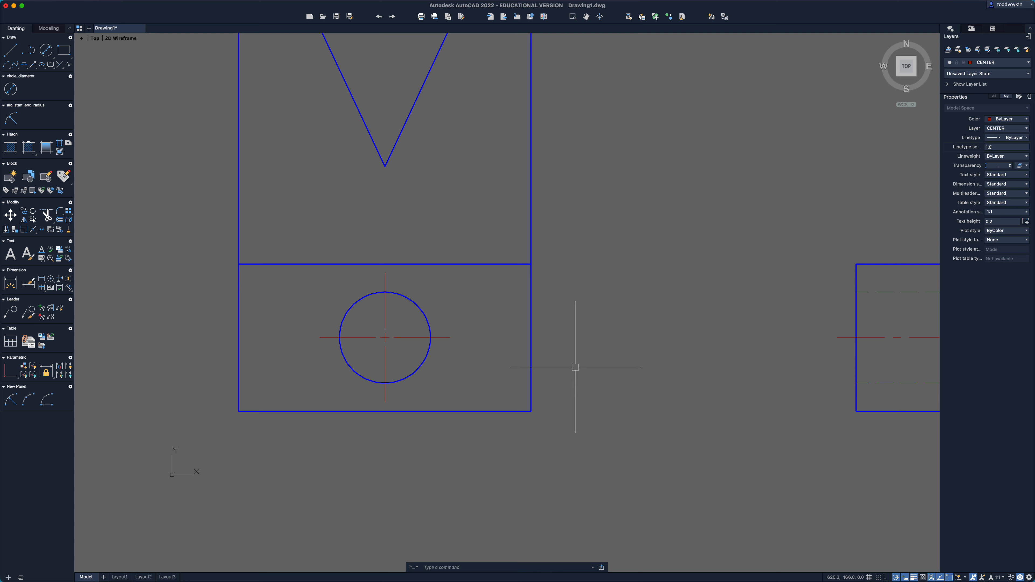
# Step: Set the start and end extensions of the top view's centerline to 30
pyautogui.scroll(-2, 575, 367)
pyautogui.moveTo(575, 367); pyautogui.dragTo(579, 561, button='middle')
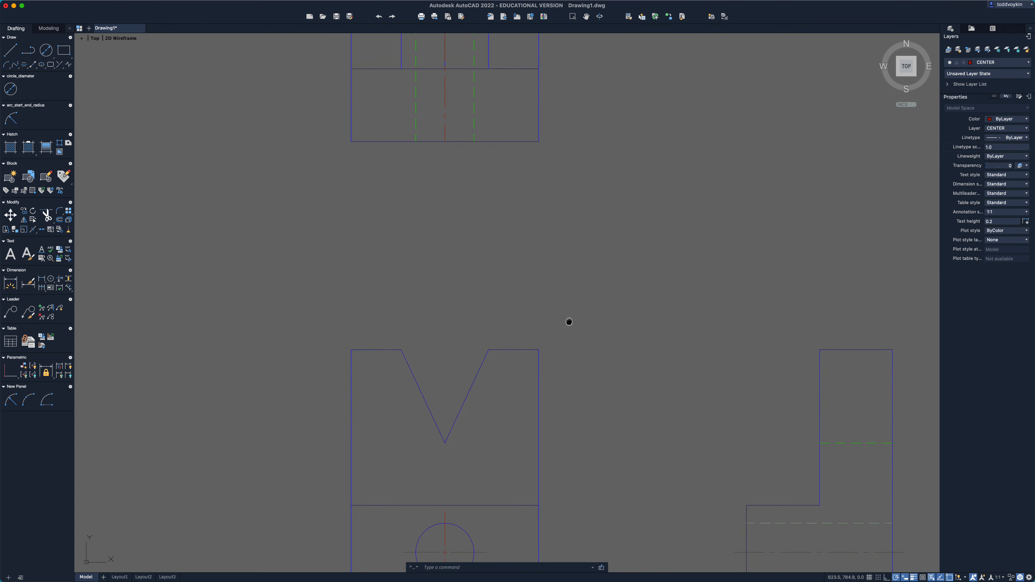
pyautogui.scroll(3, 568, 321)
pyautogui.click(453, 273)
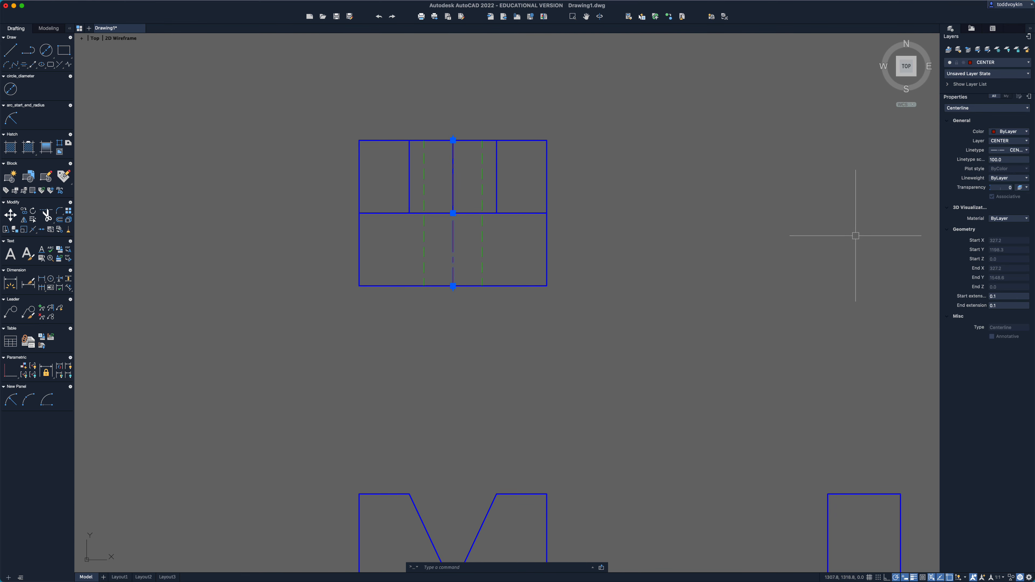
pyautogui.click(1007, 296)
pyautogui.write('30')
pyautogui.press('Tab')
pyautogui.write('30')
pyautogui.press('Return')
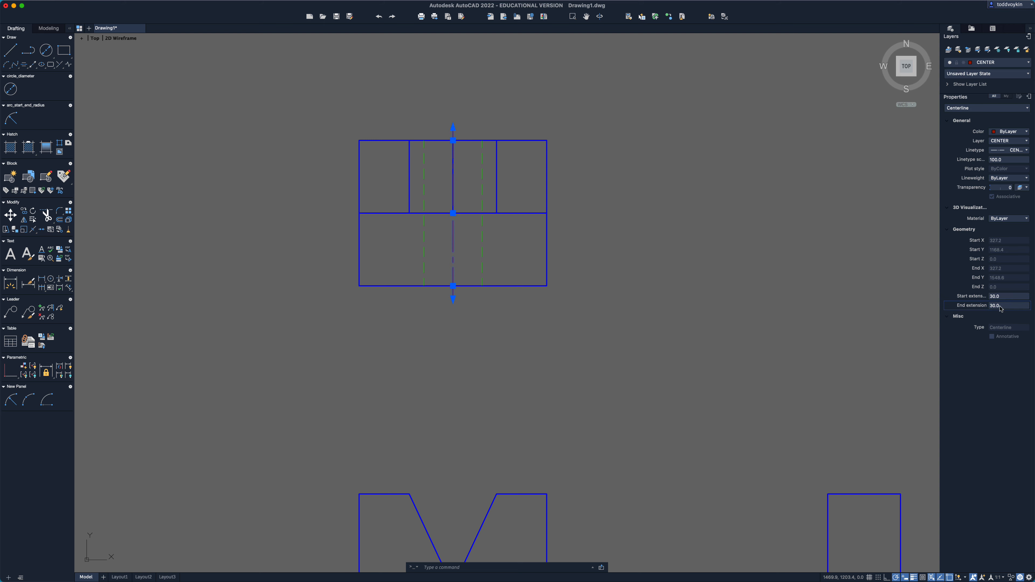
pyautogui.scroll(-2, 705, 347)
pyautogui.moveTo(705, 347)
pyautogui.mouseDown(button='middle')
pyautogui.moveTo(570, 220)
pyautogui.moveTo(550, 235)
pyautogui.mouseUp(button='middle')
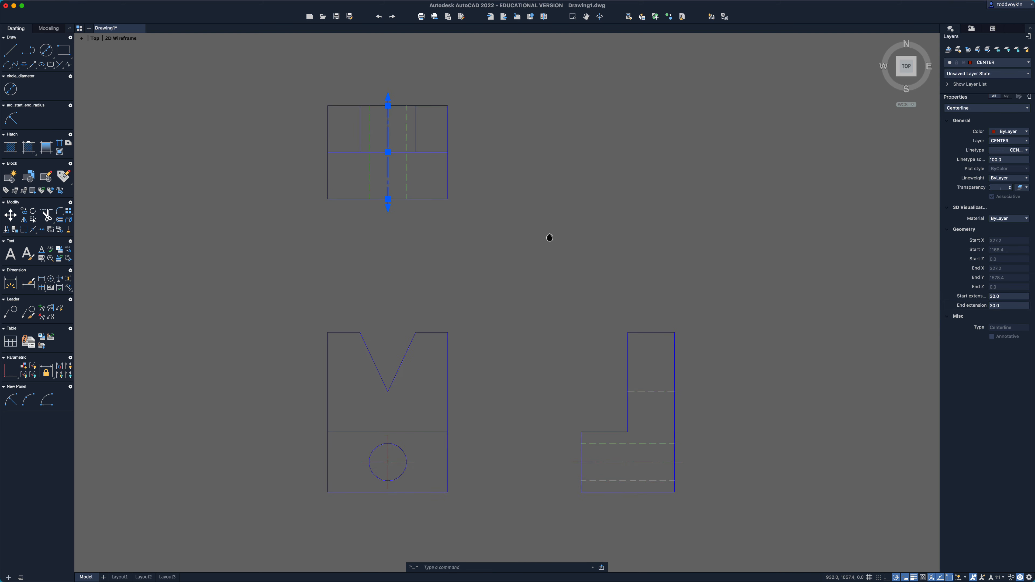
pyautogui.scroll(1, 550, 235)
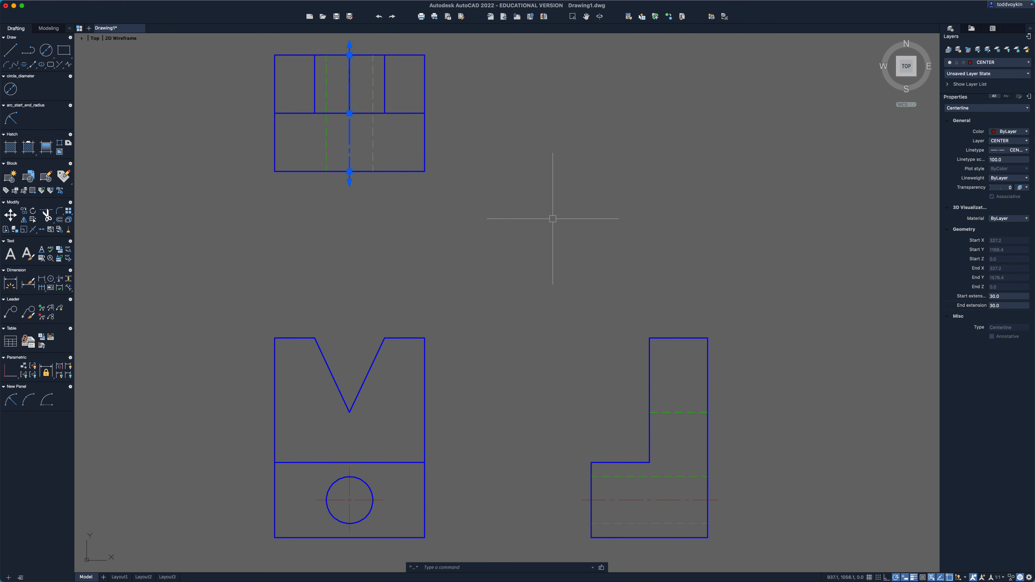
pyautogui.press('Escape')
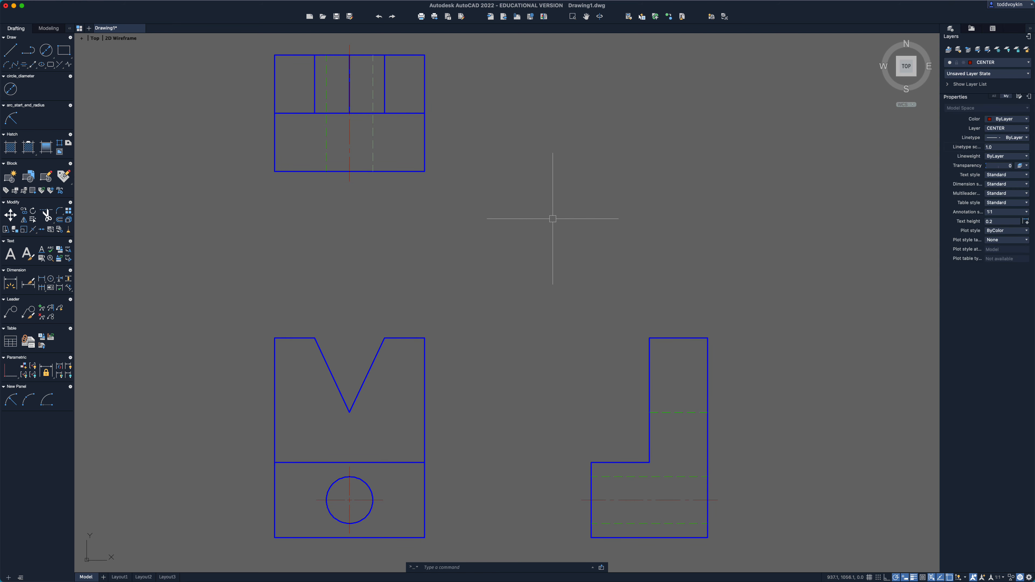